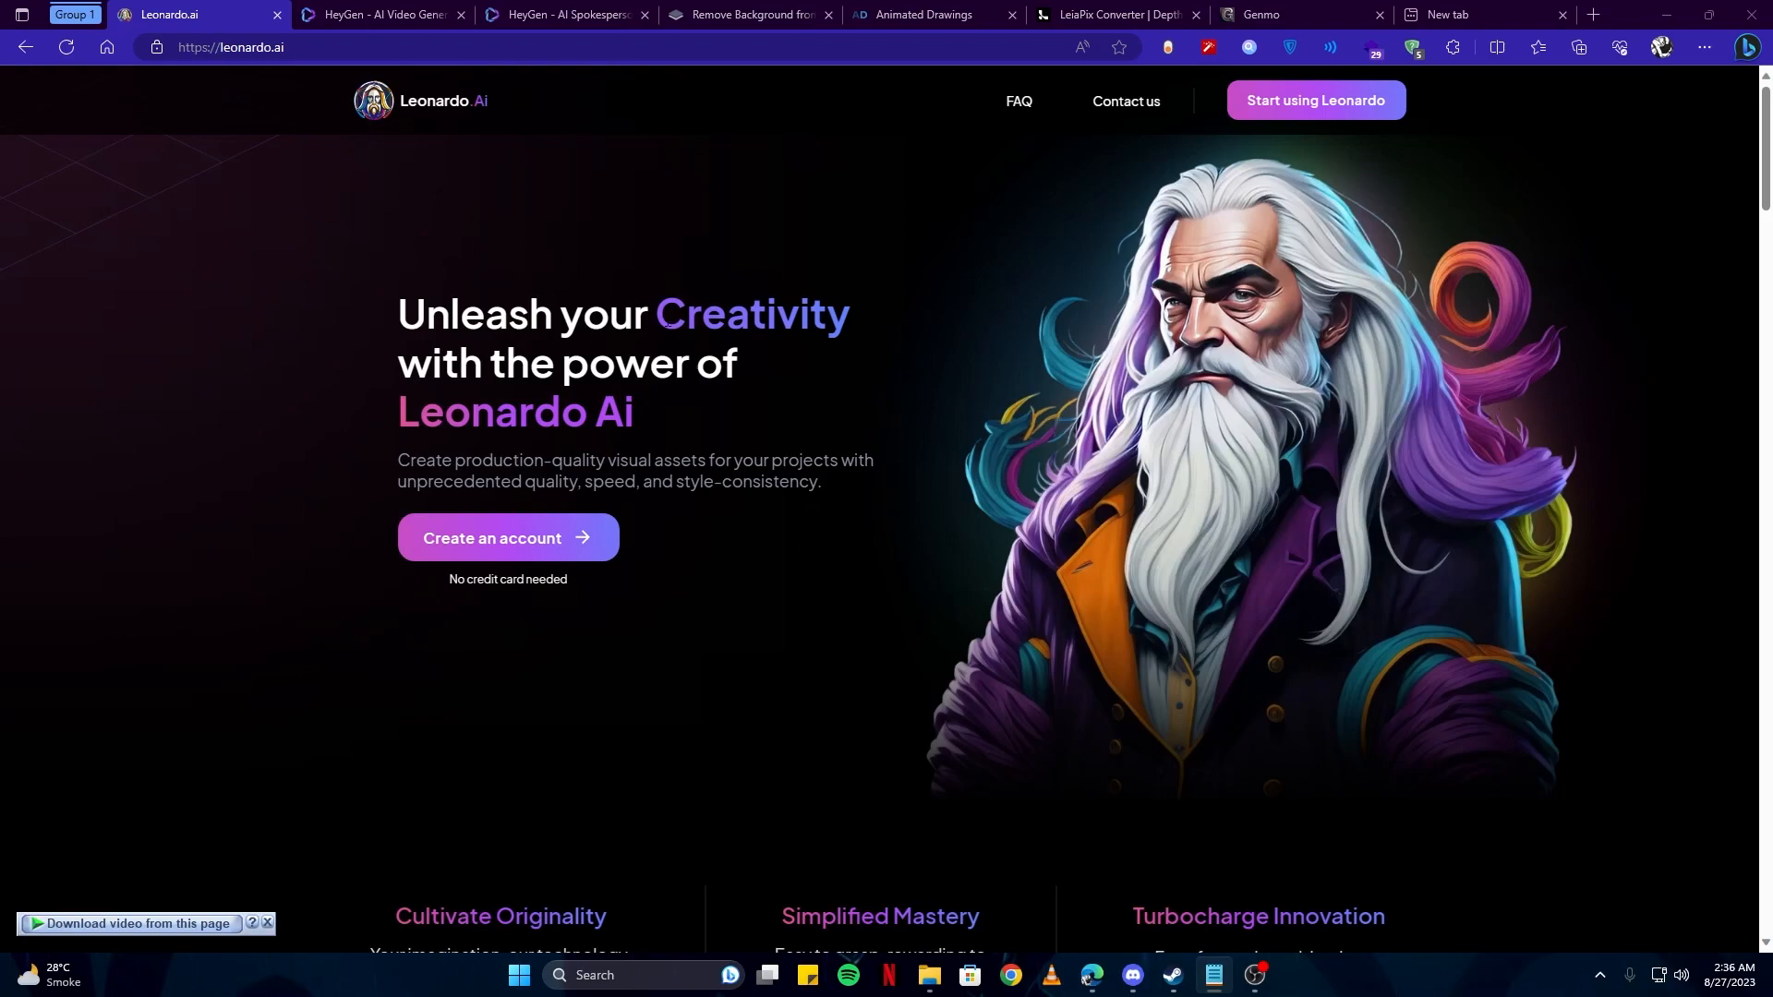
Enter the Leonardo.Ai web app as a whitelisted member, close the landing page, and open AI Image Generation
scroll(718, 361, "down", 9)
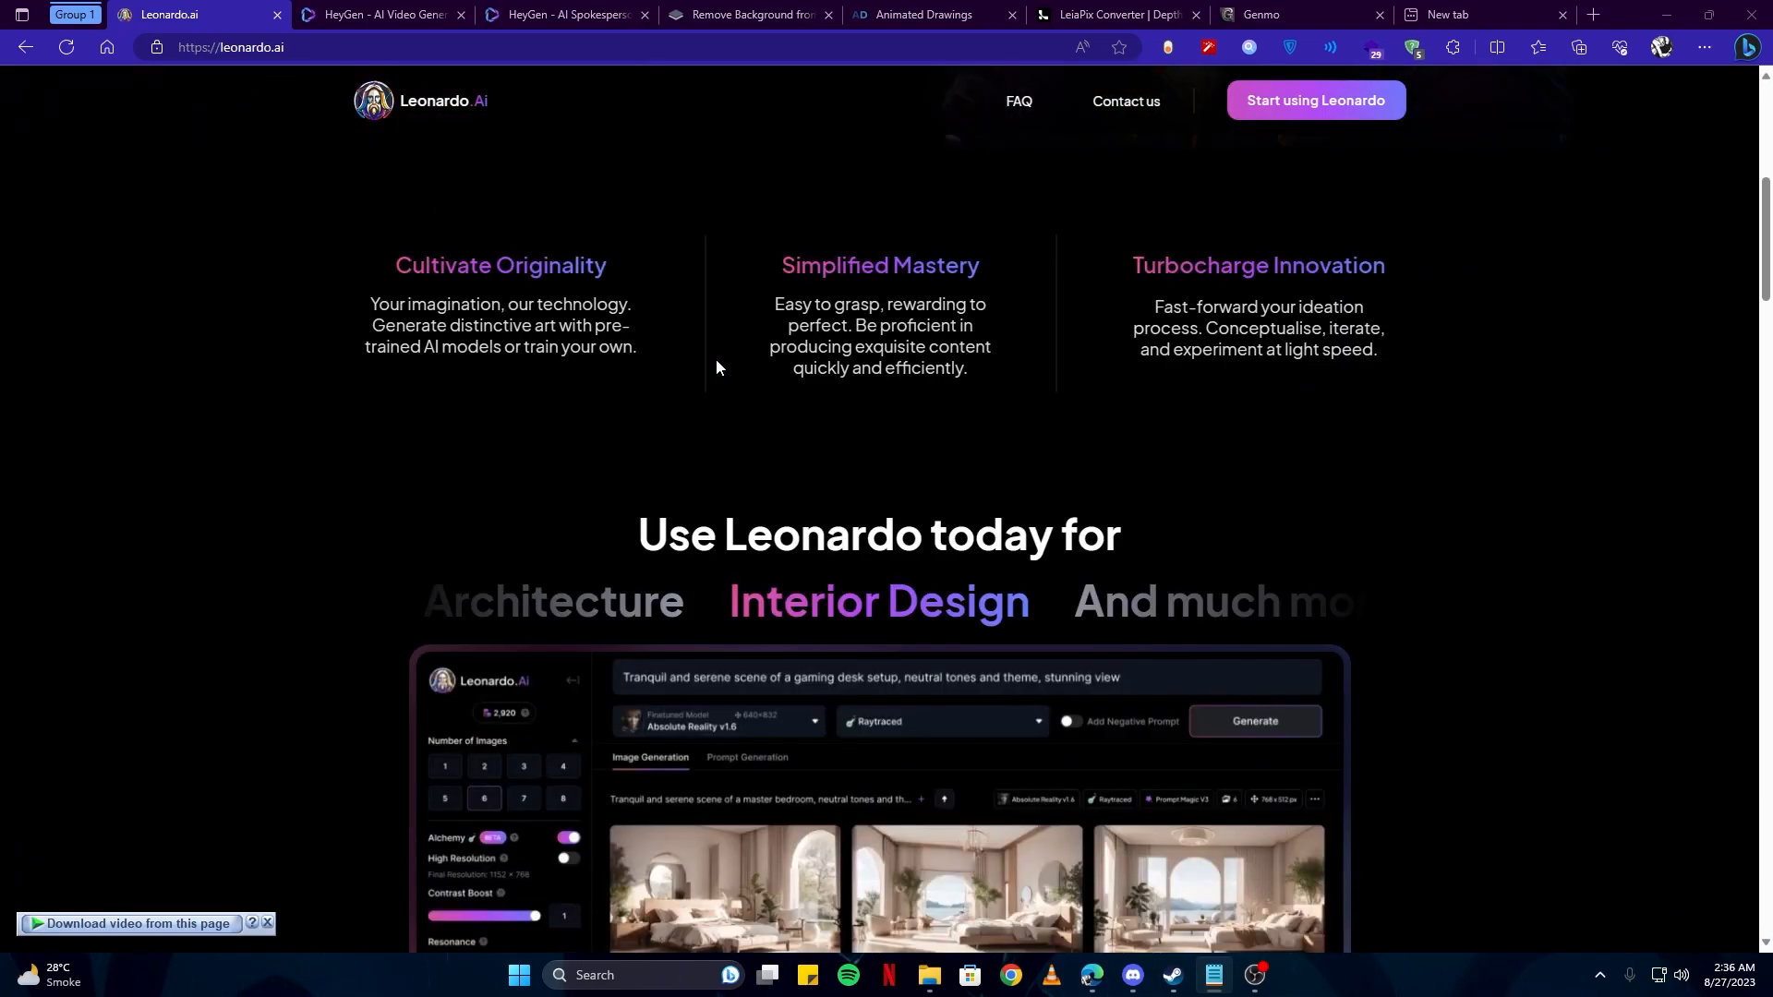
scroll(717, 361, "up", 11)
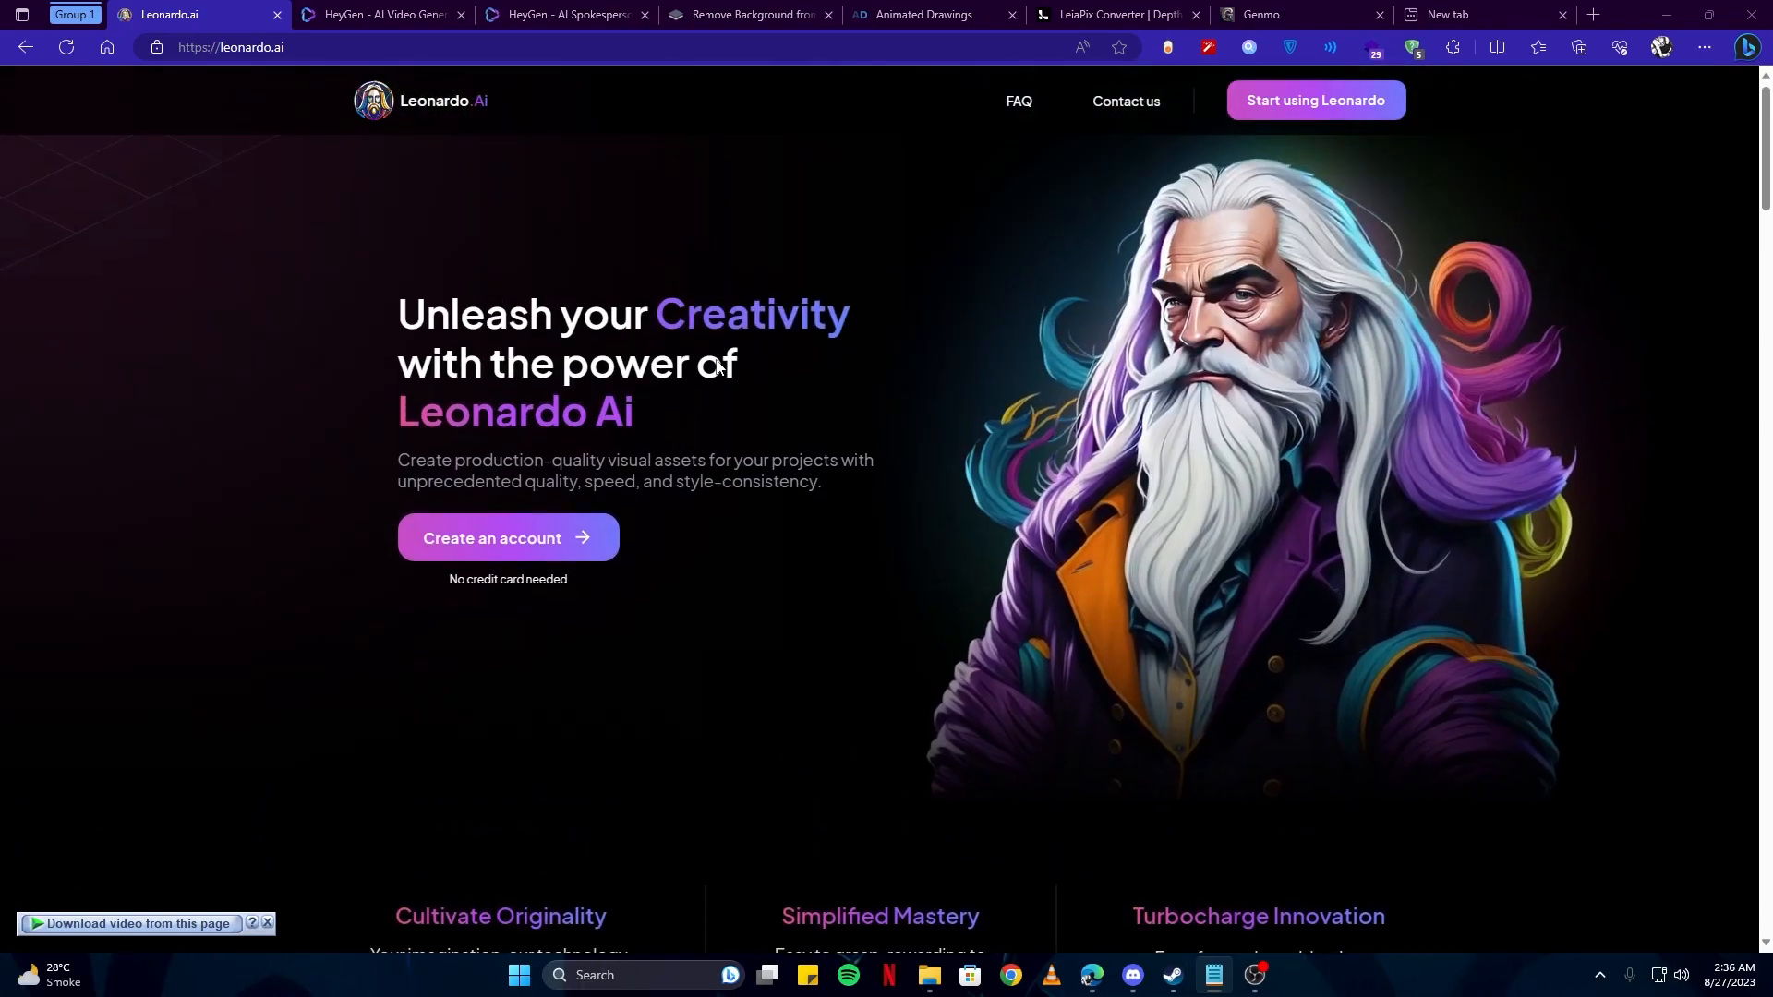
scroll(717, 366, "down", 3)
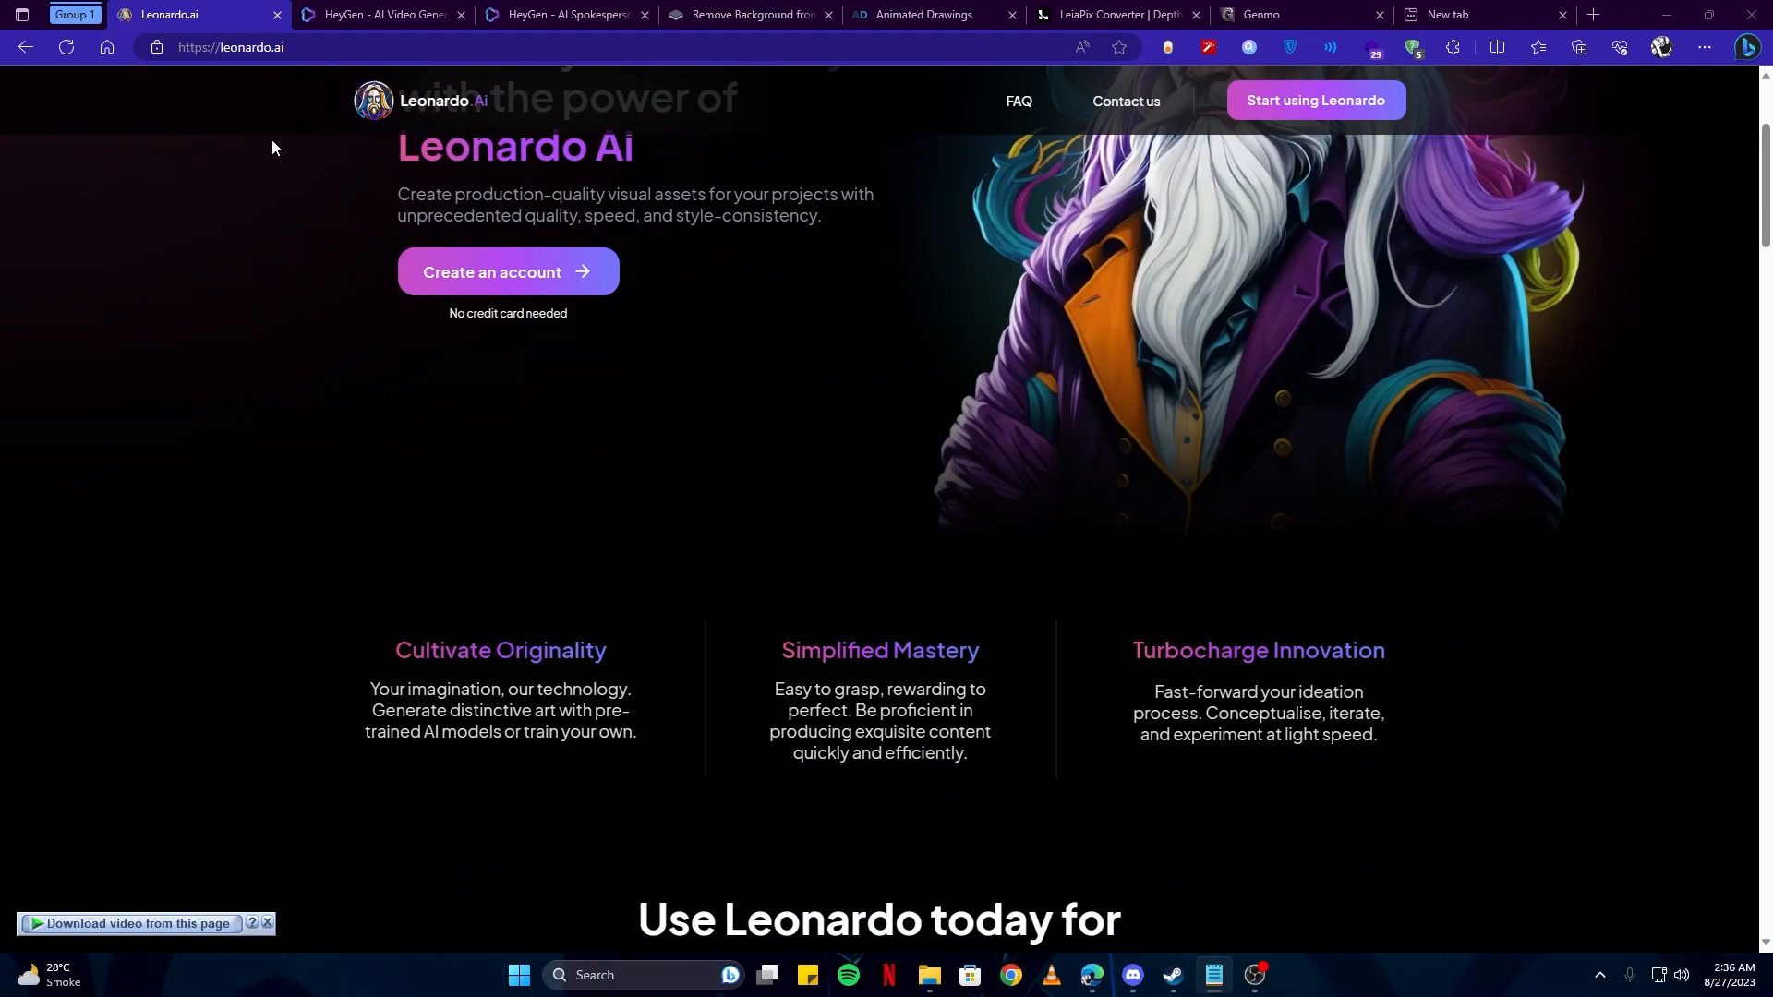
scroll(270, 147, "down", 4)
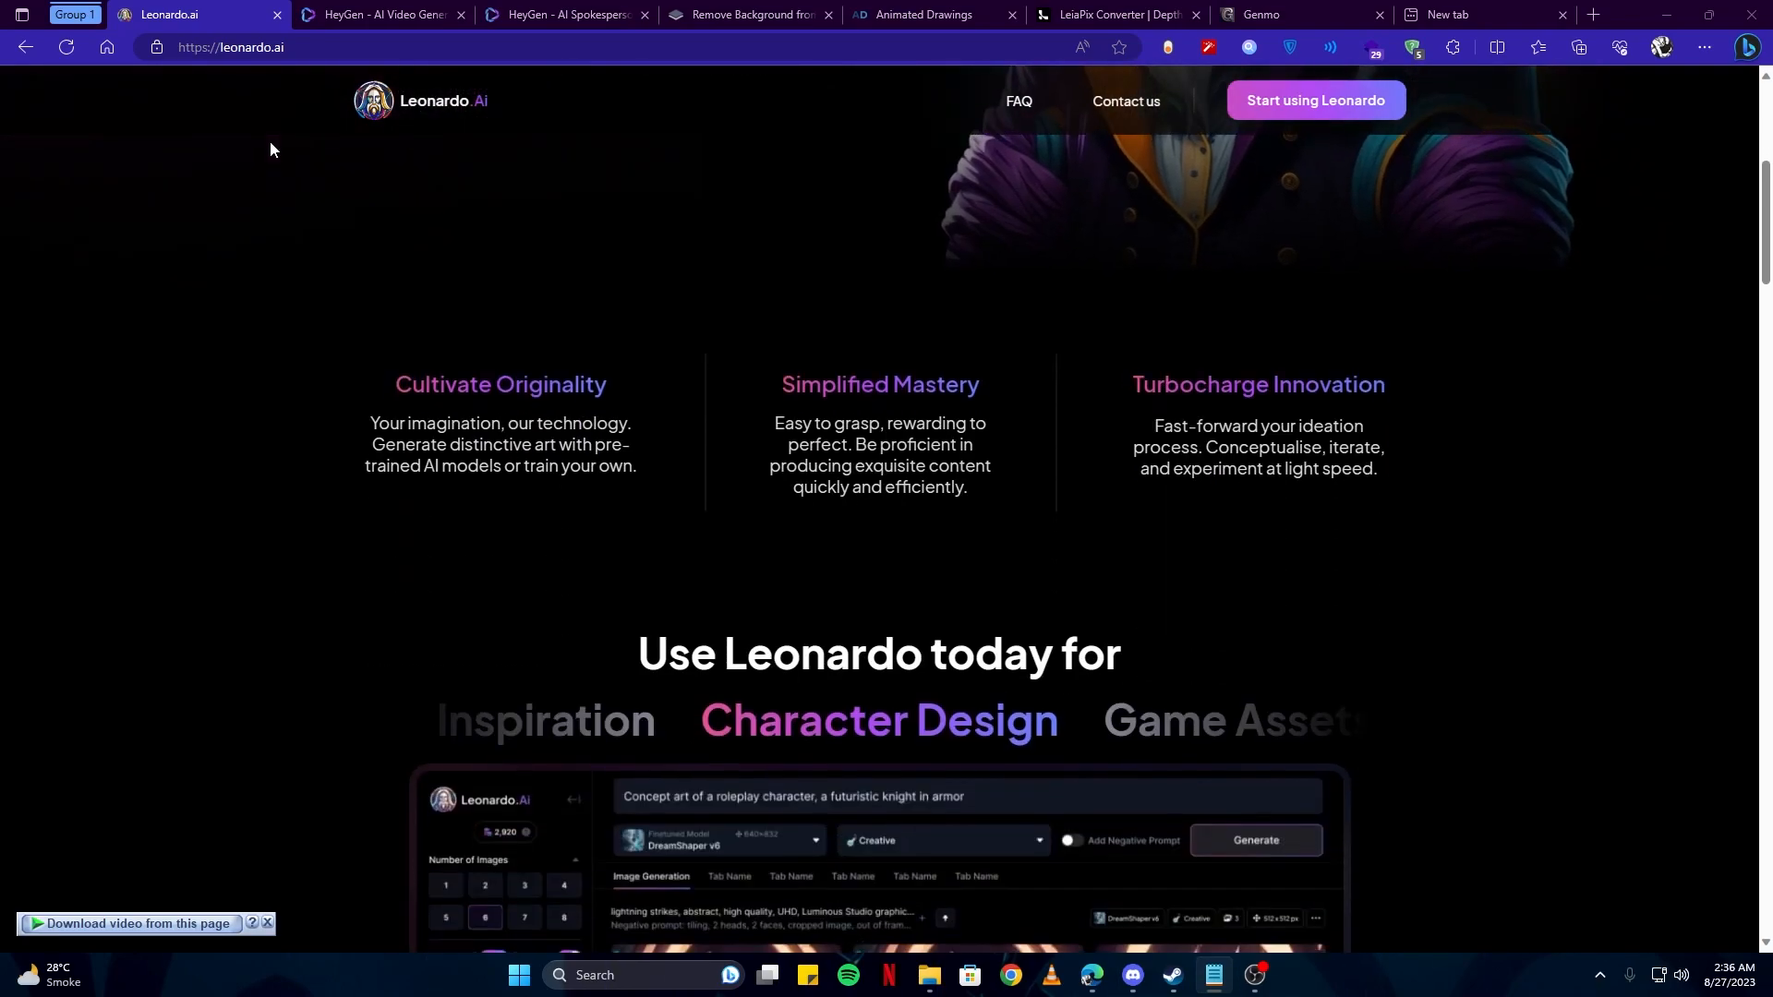
left_click(1306, 101)
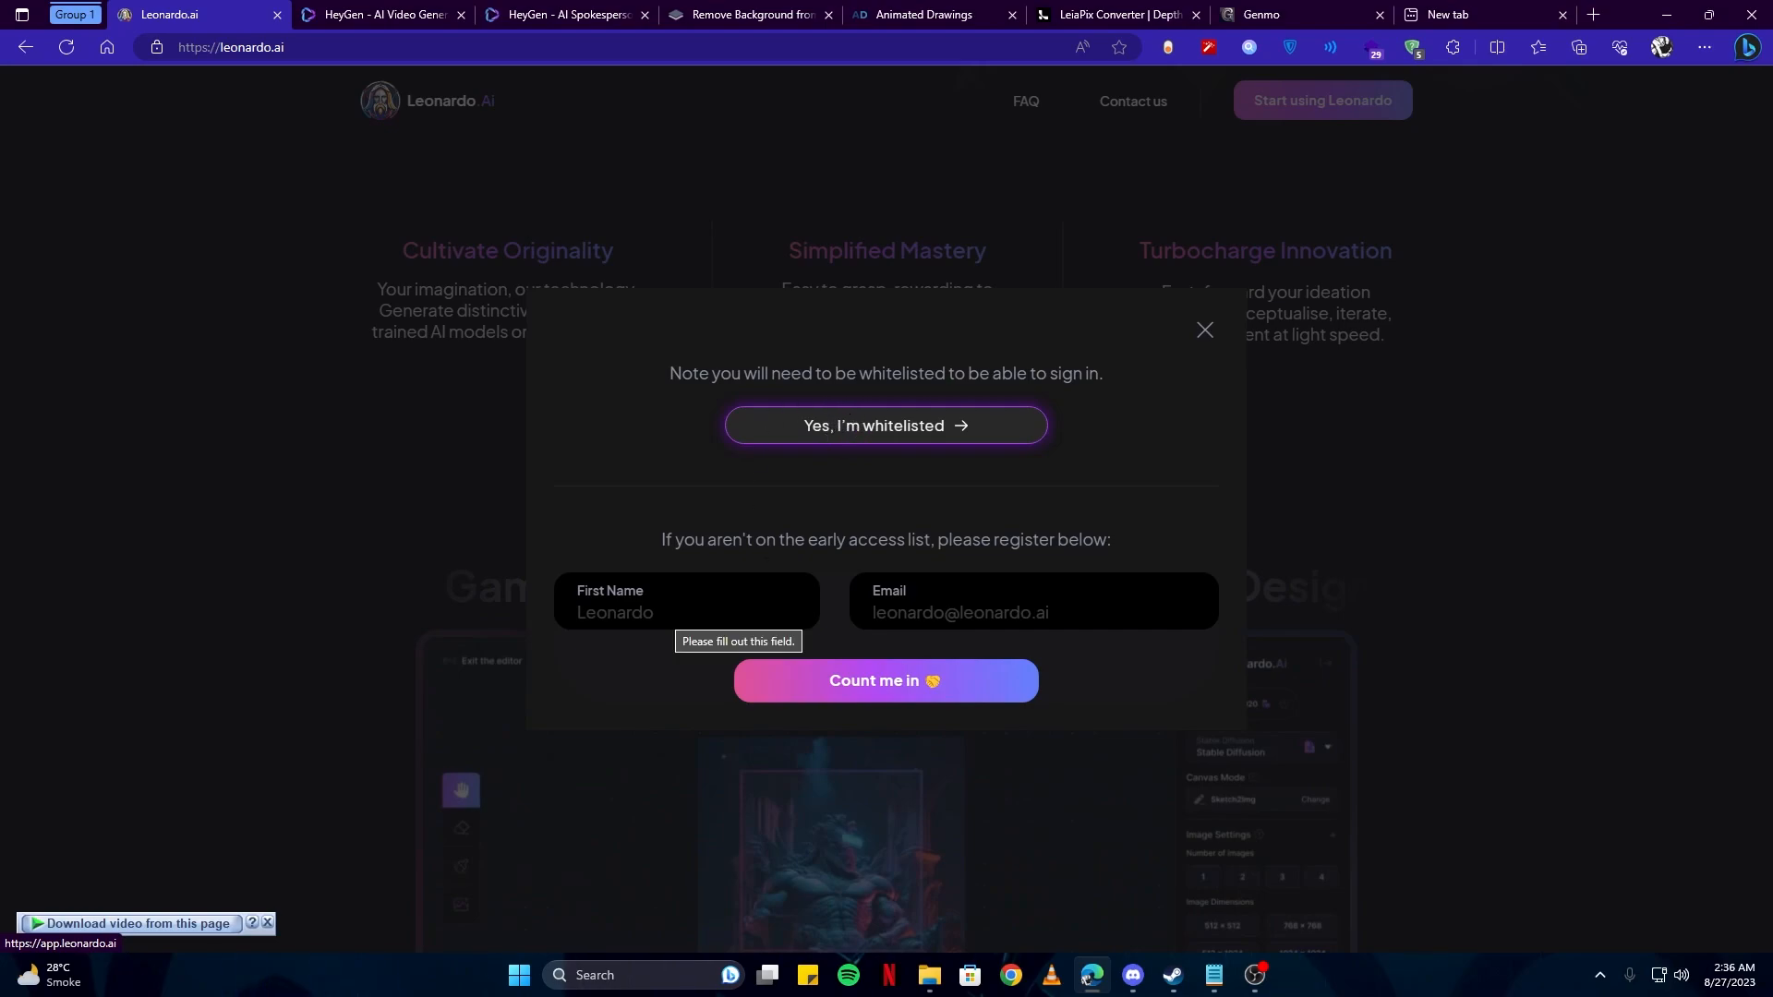
left_click(842, 447)
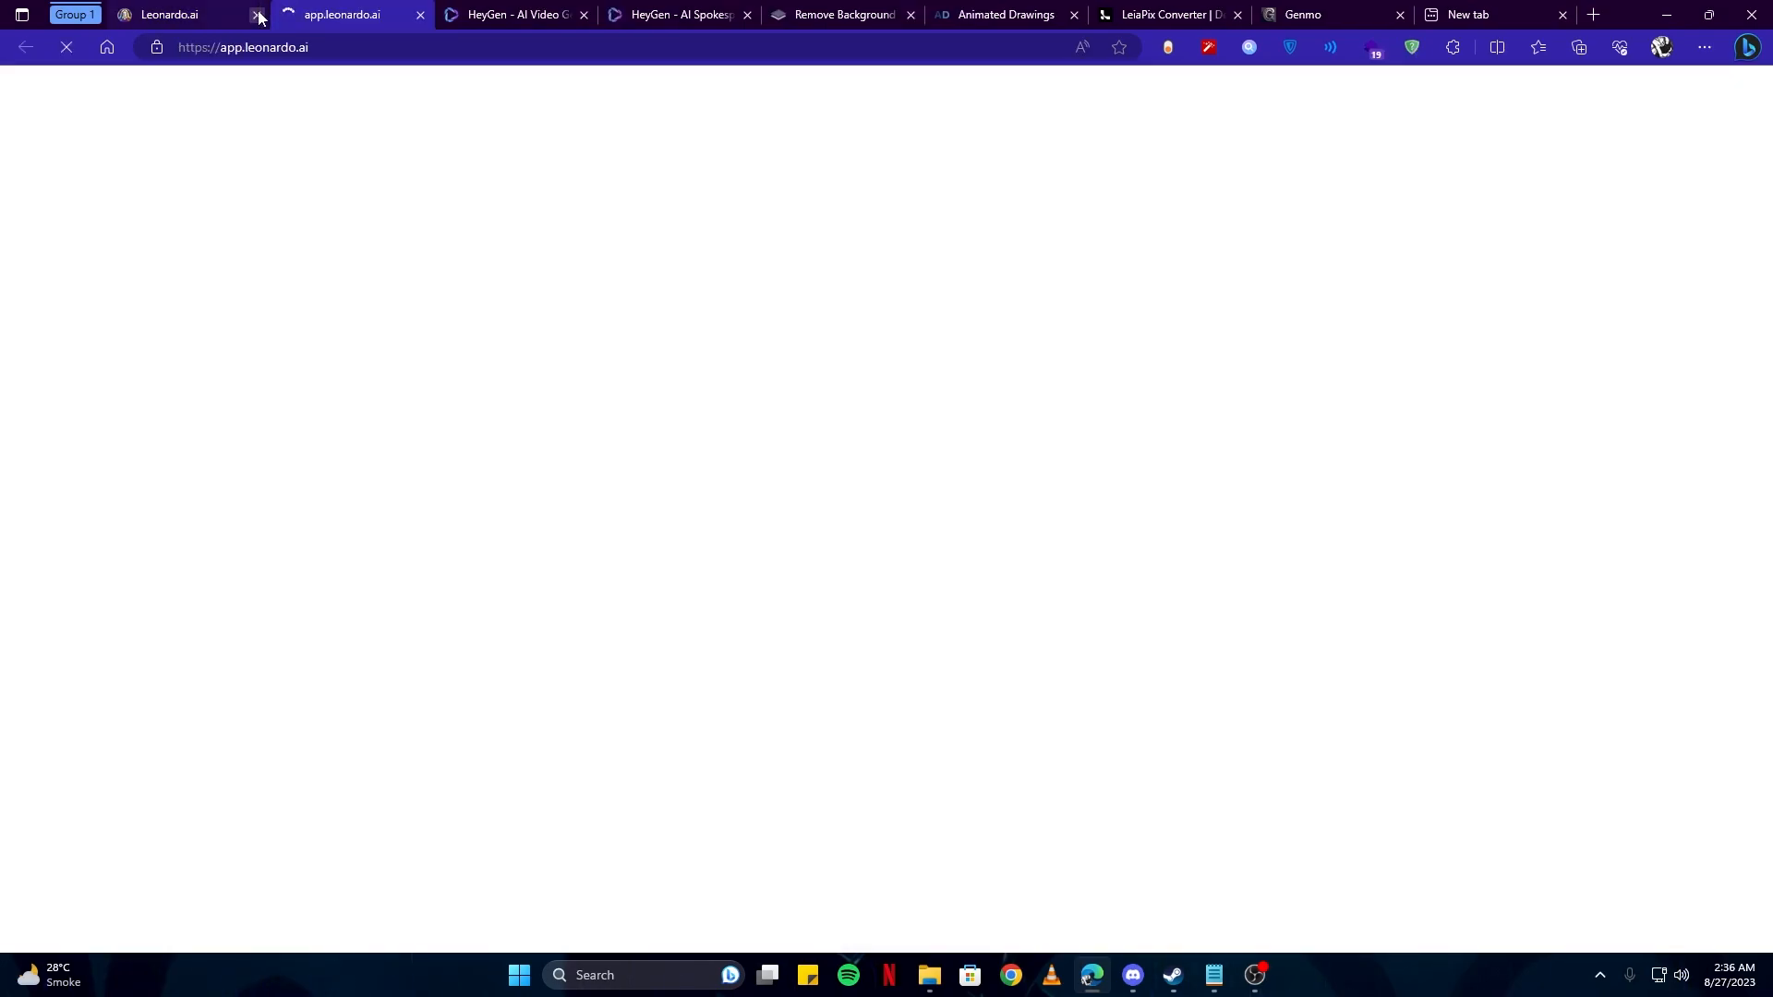
left_click(257, 13)
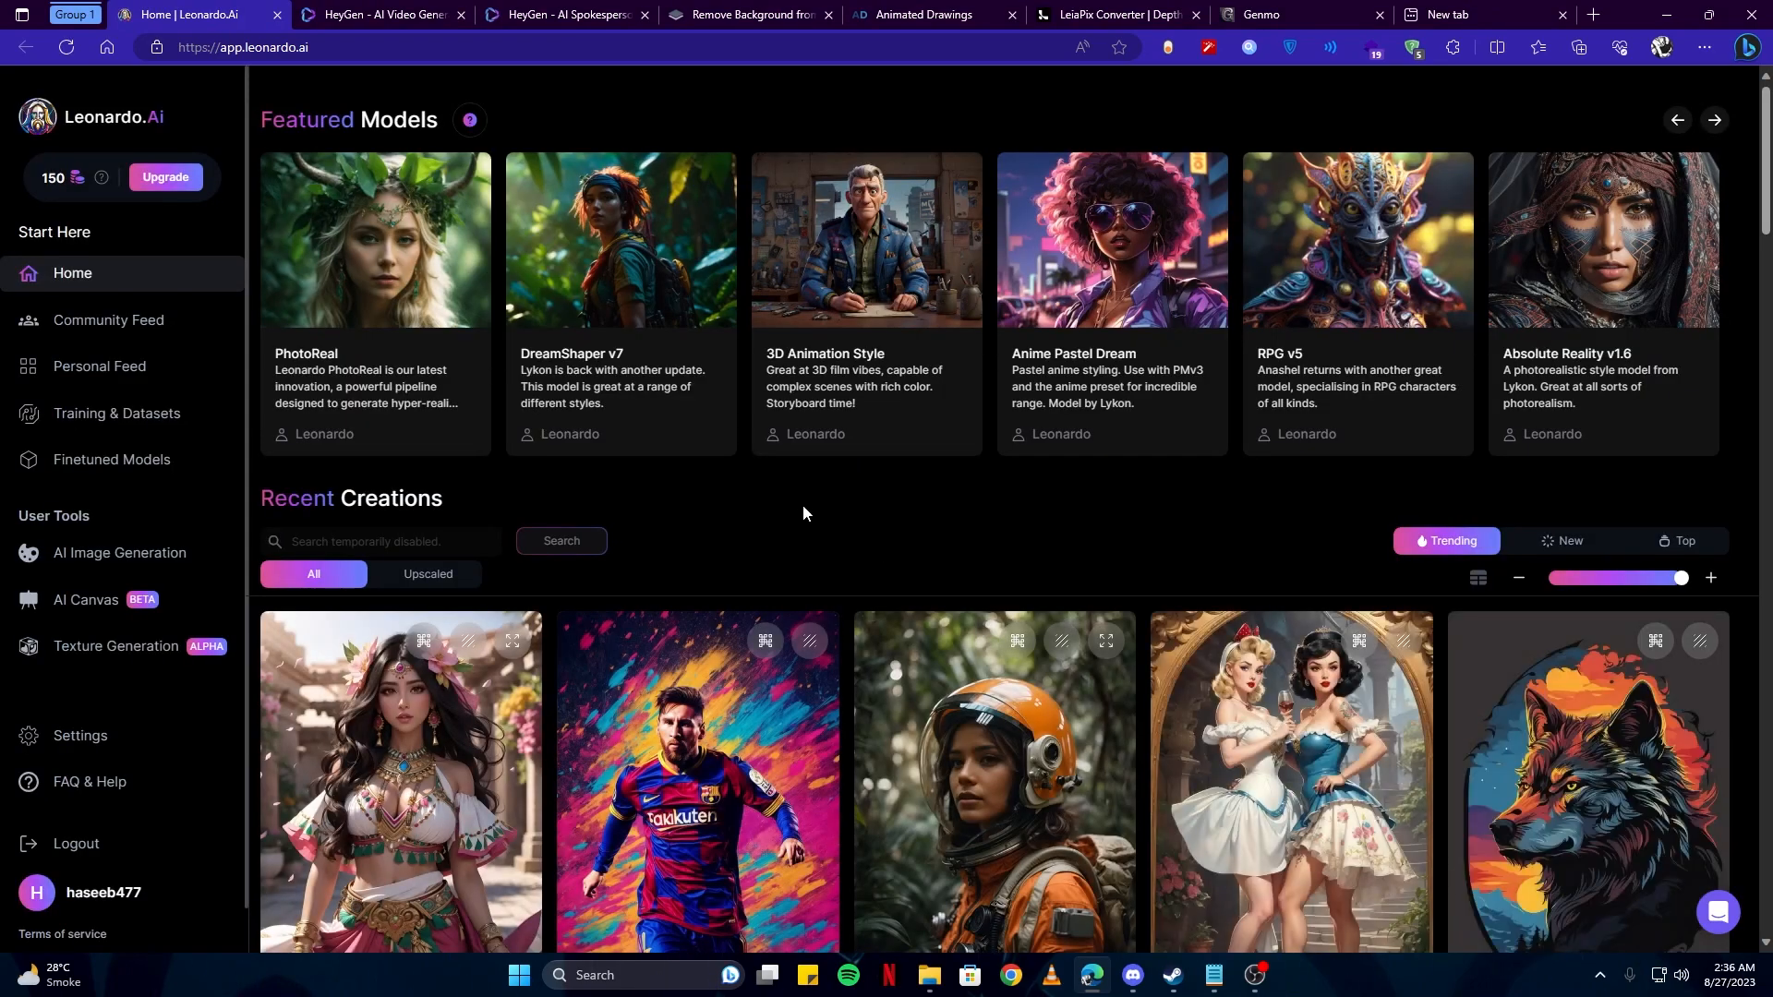
left_click(131, 565)
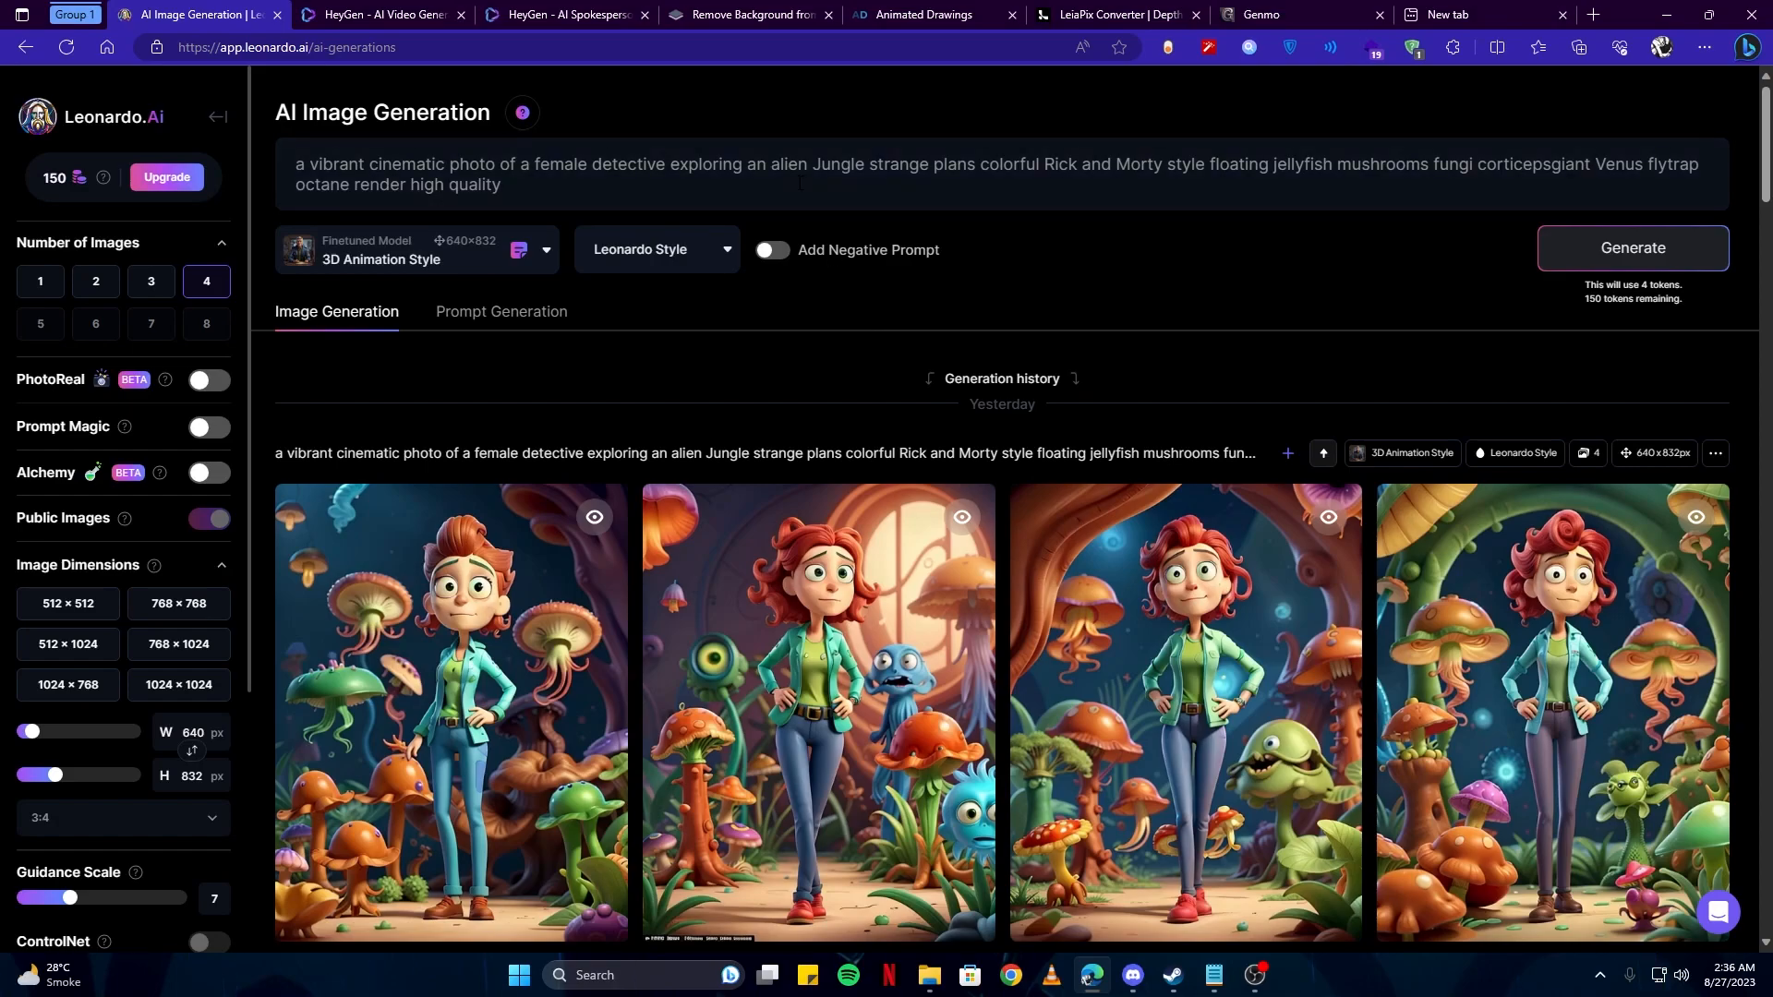
Generate images from the prompt "a village surrounded by a beautiful forest with tall and green trees, animated pixar style, high quality drawing, illustration, 4k, 3d3d animation style"
left_click(467, 255)
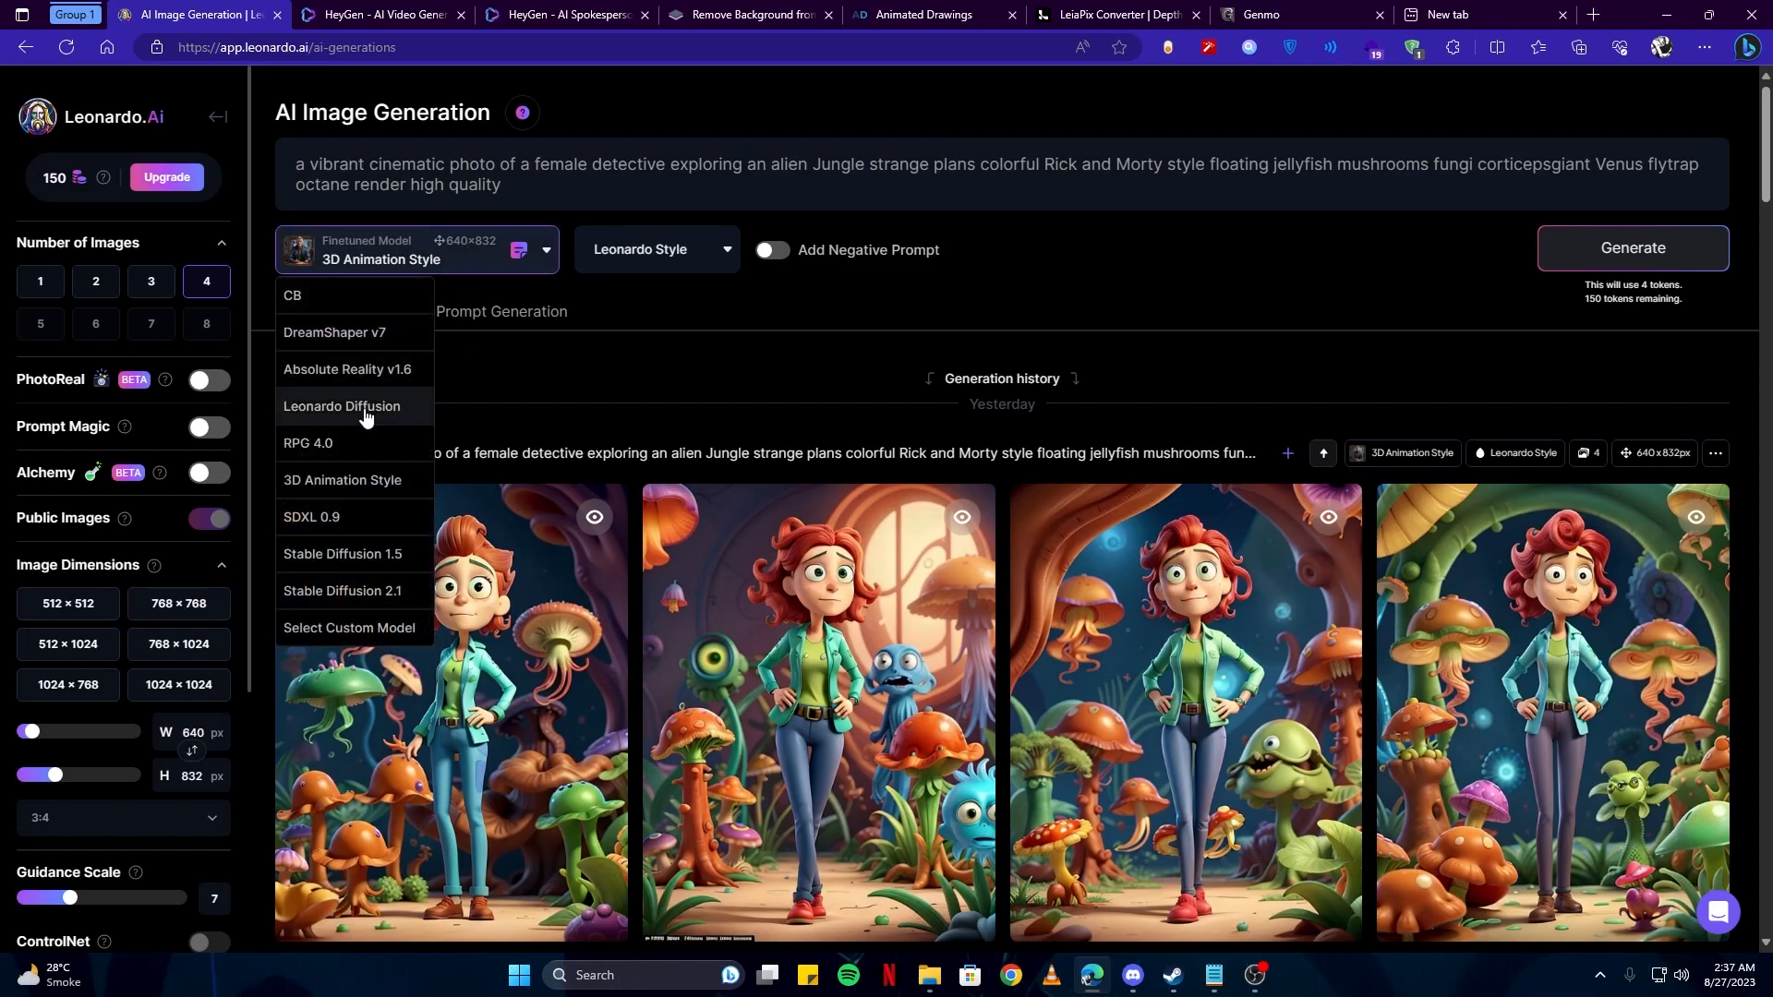
left_click(870, 391)
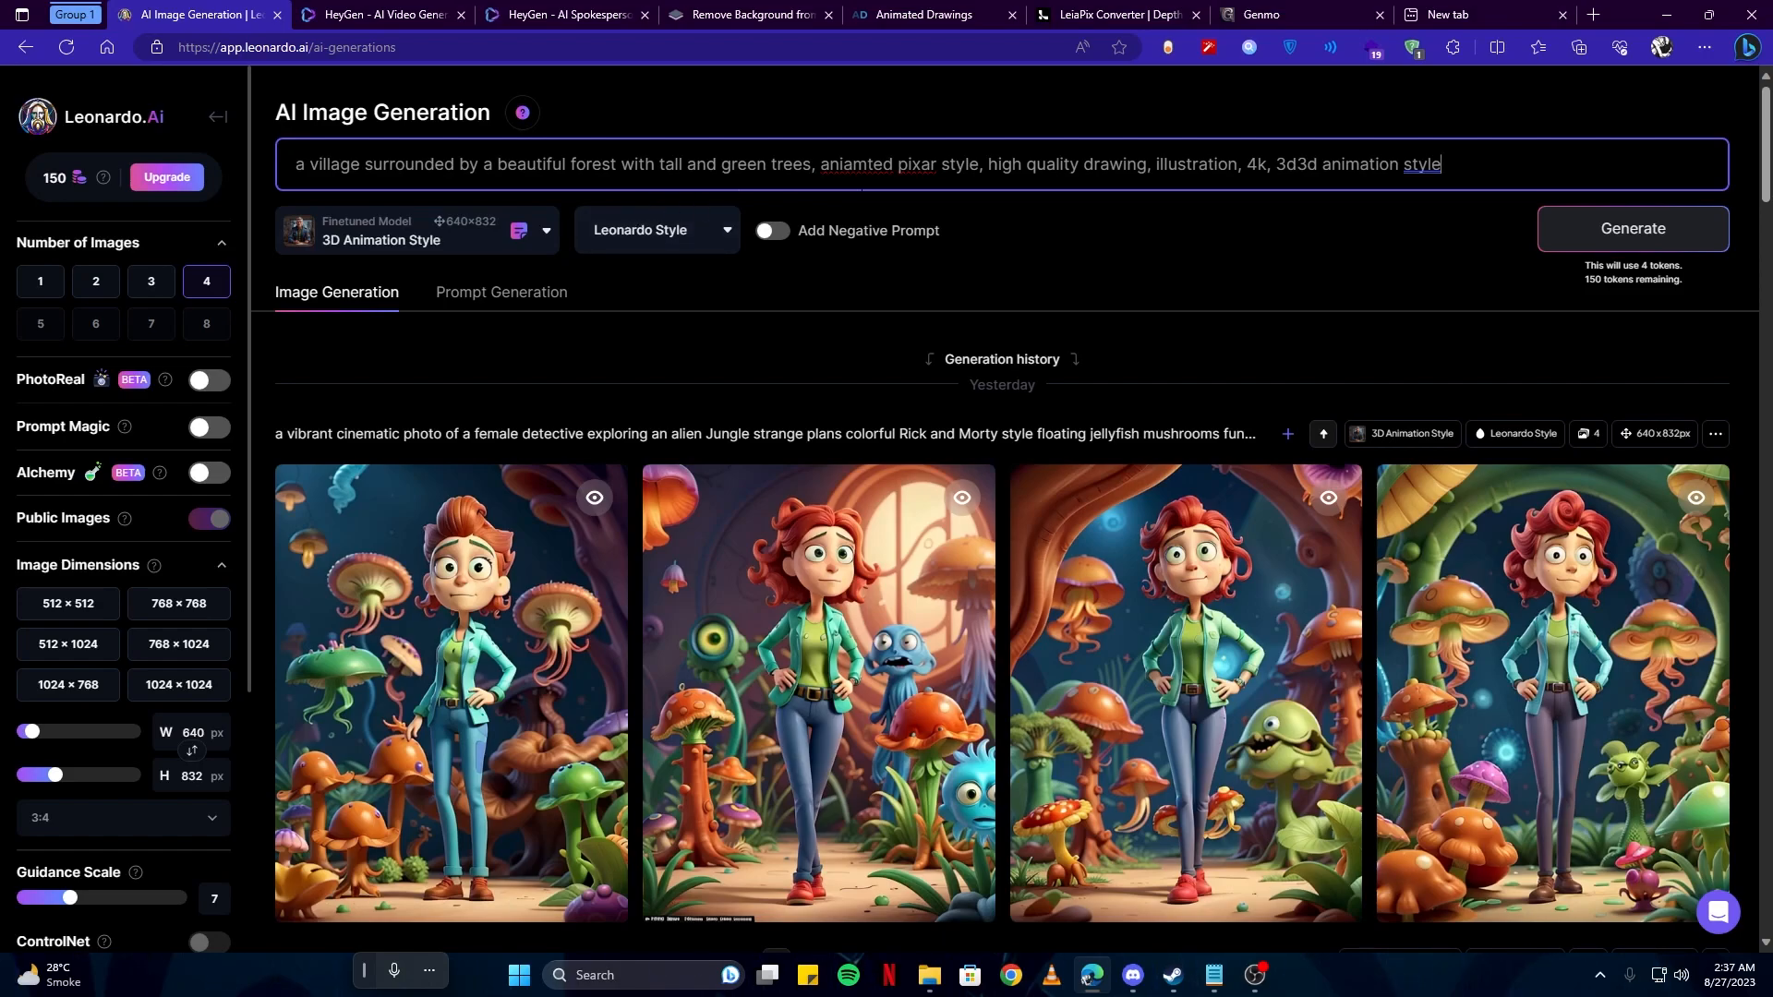
right_click(841, 166)
left_click(923, 199)
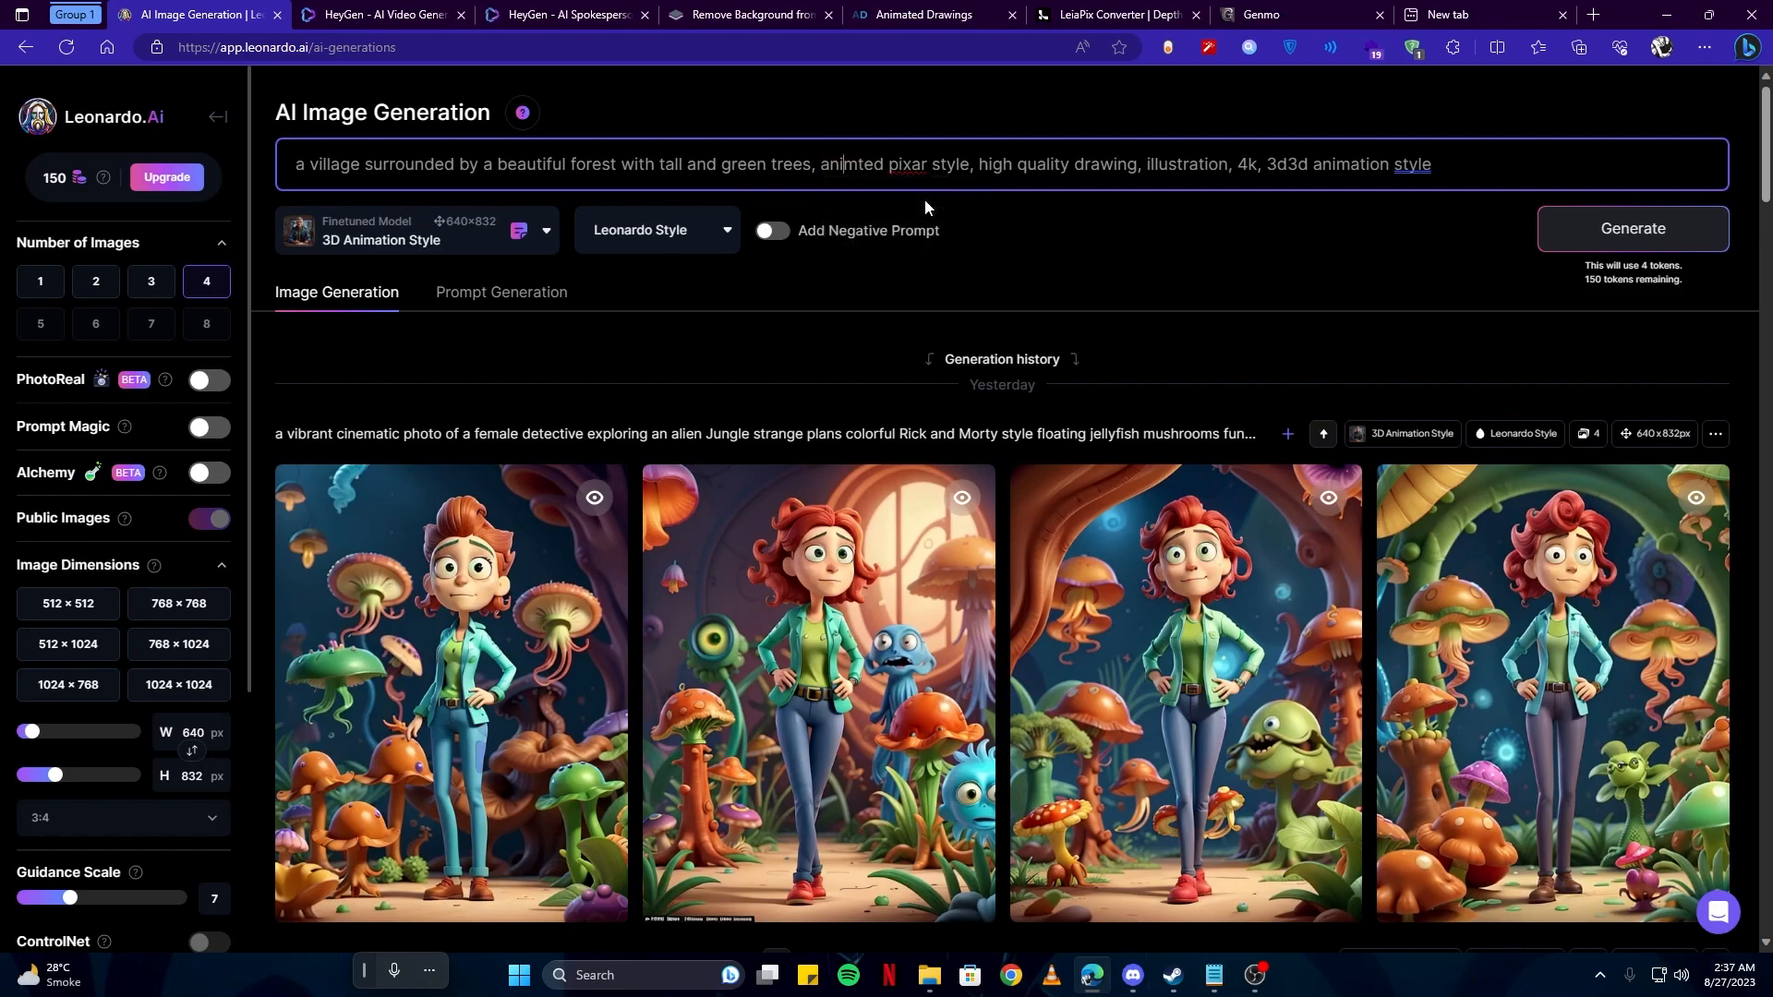
key("Right")
type("a")
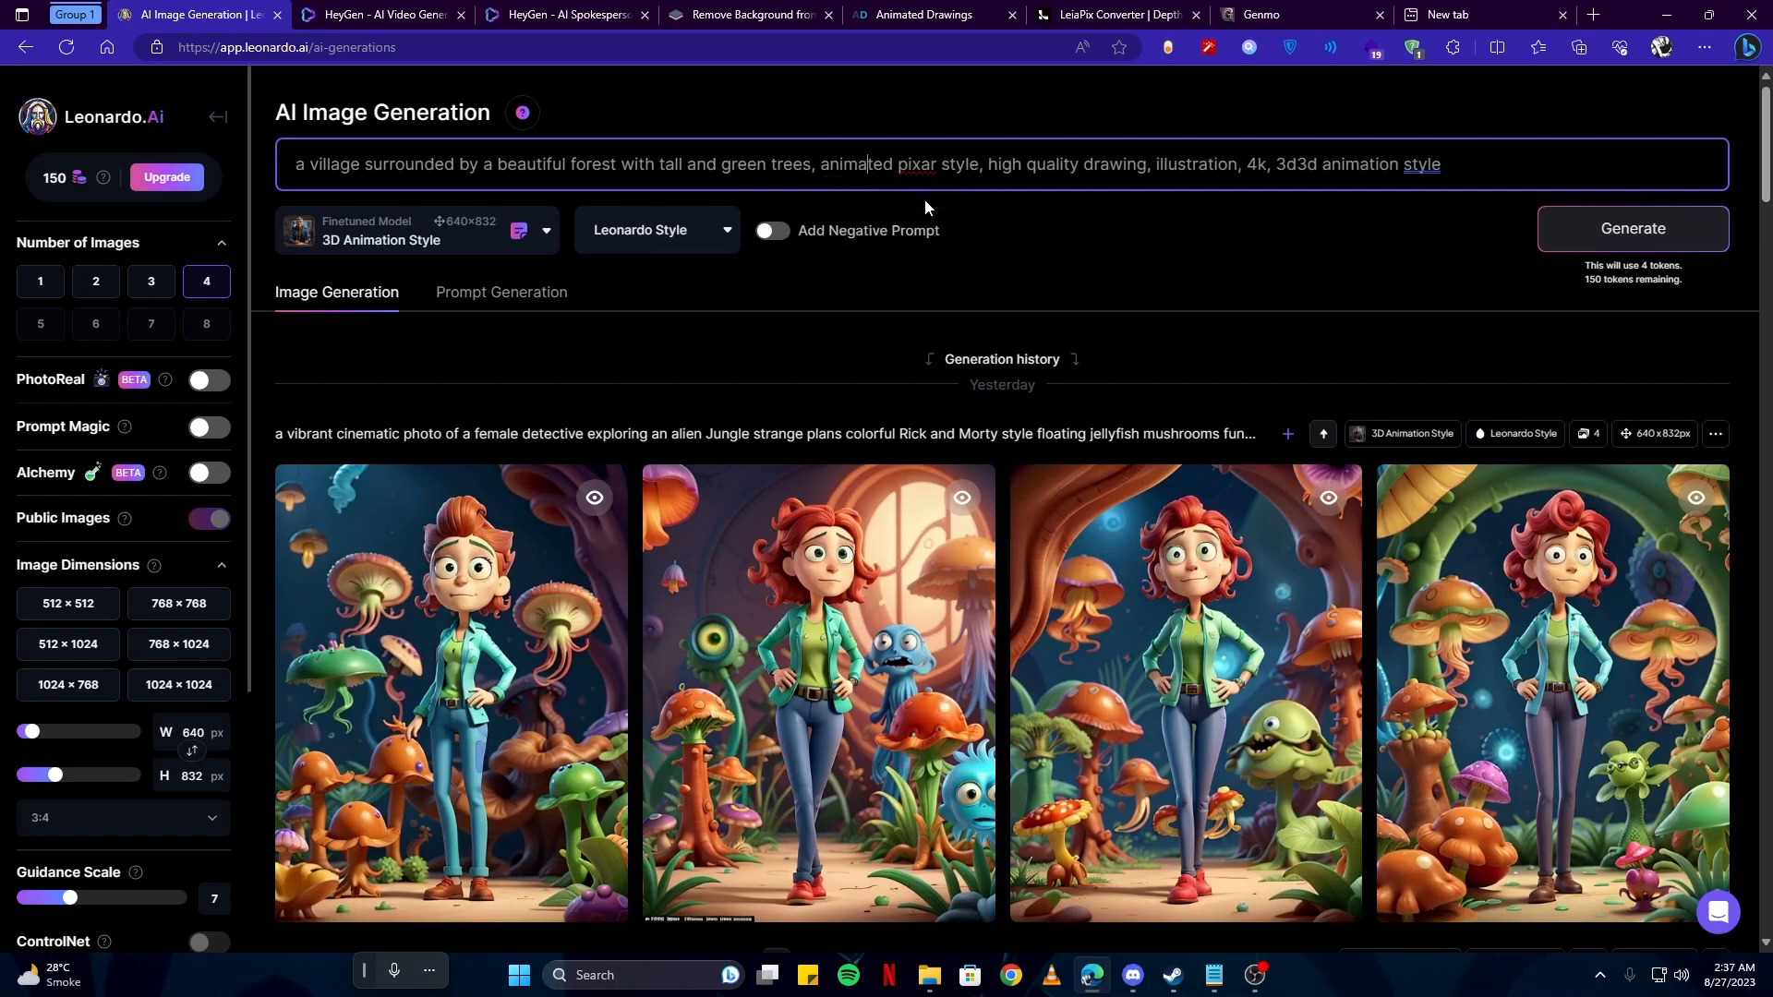
left_click(1628, 232)
Preview the first generated village image at full size and close the preview
scroll(510, 578, "down", 2)
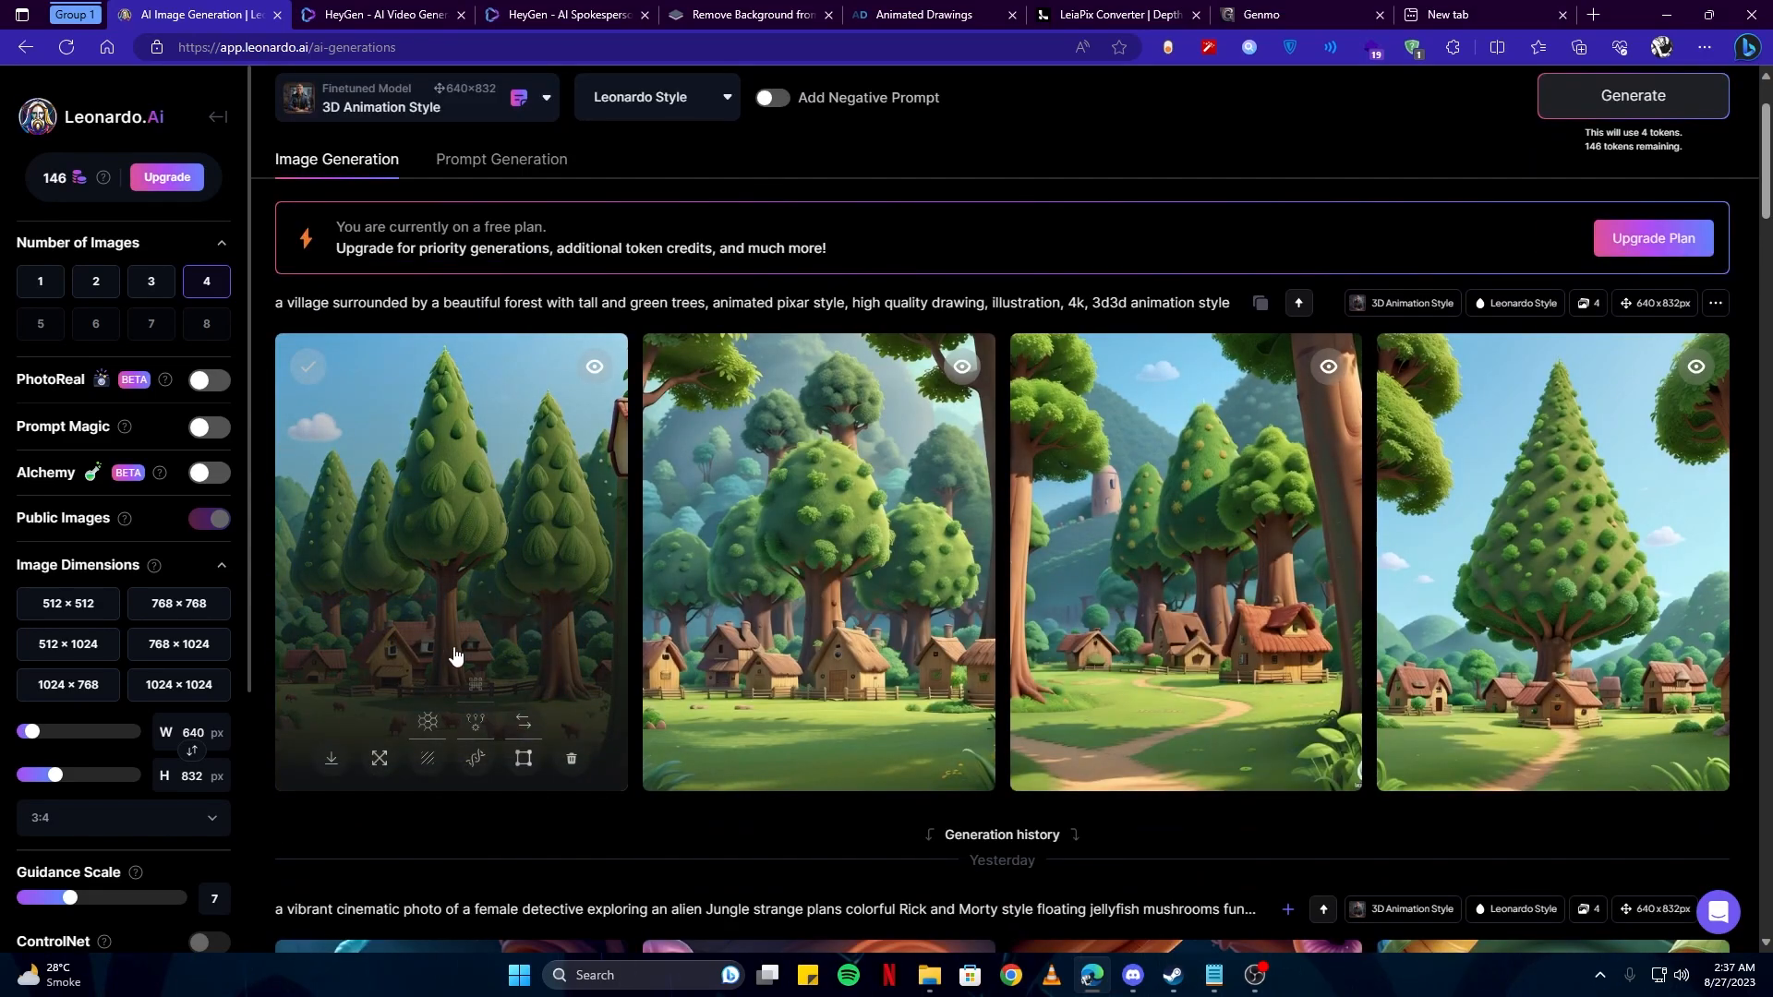
left_click(490, 563)
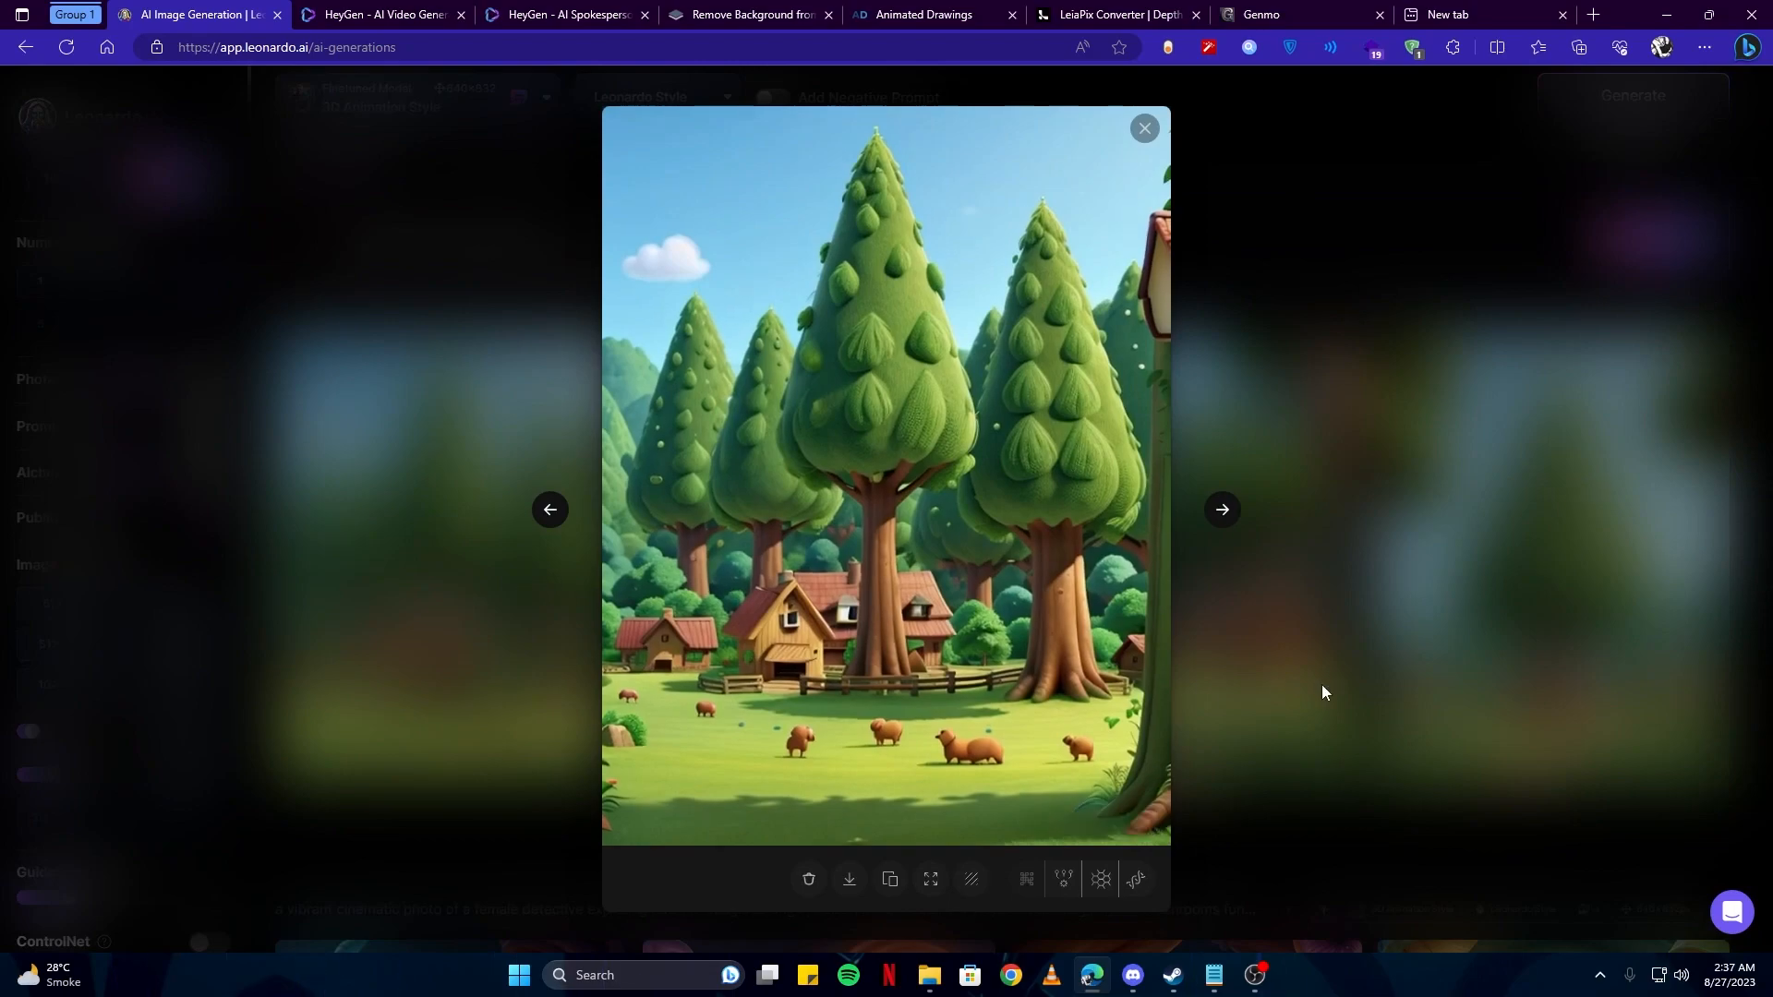
left_click(1293, 693)
Set the image aspect ratio to 16:9 and generate the village scene again with the same prompt
scroll(130, 600, "down", 1)
left_click(167, 712)
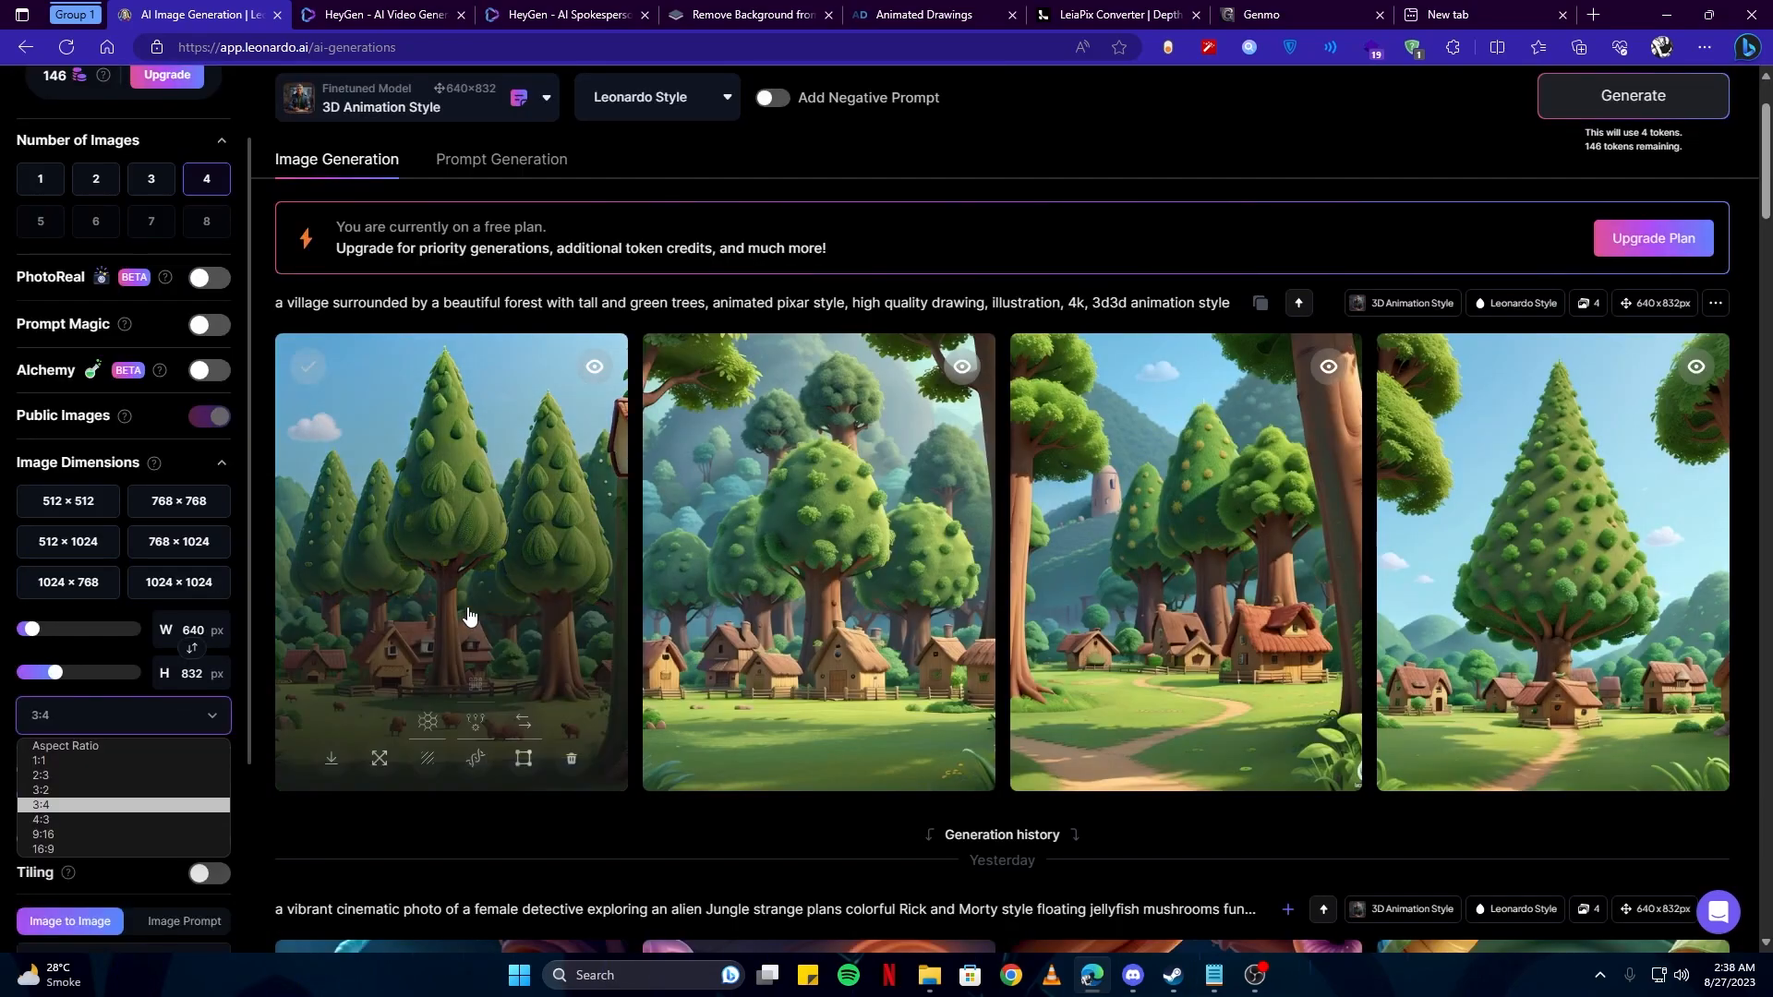
left_click(60, 850)
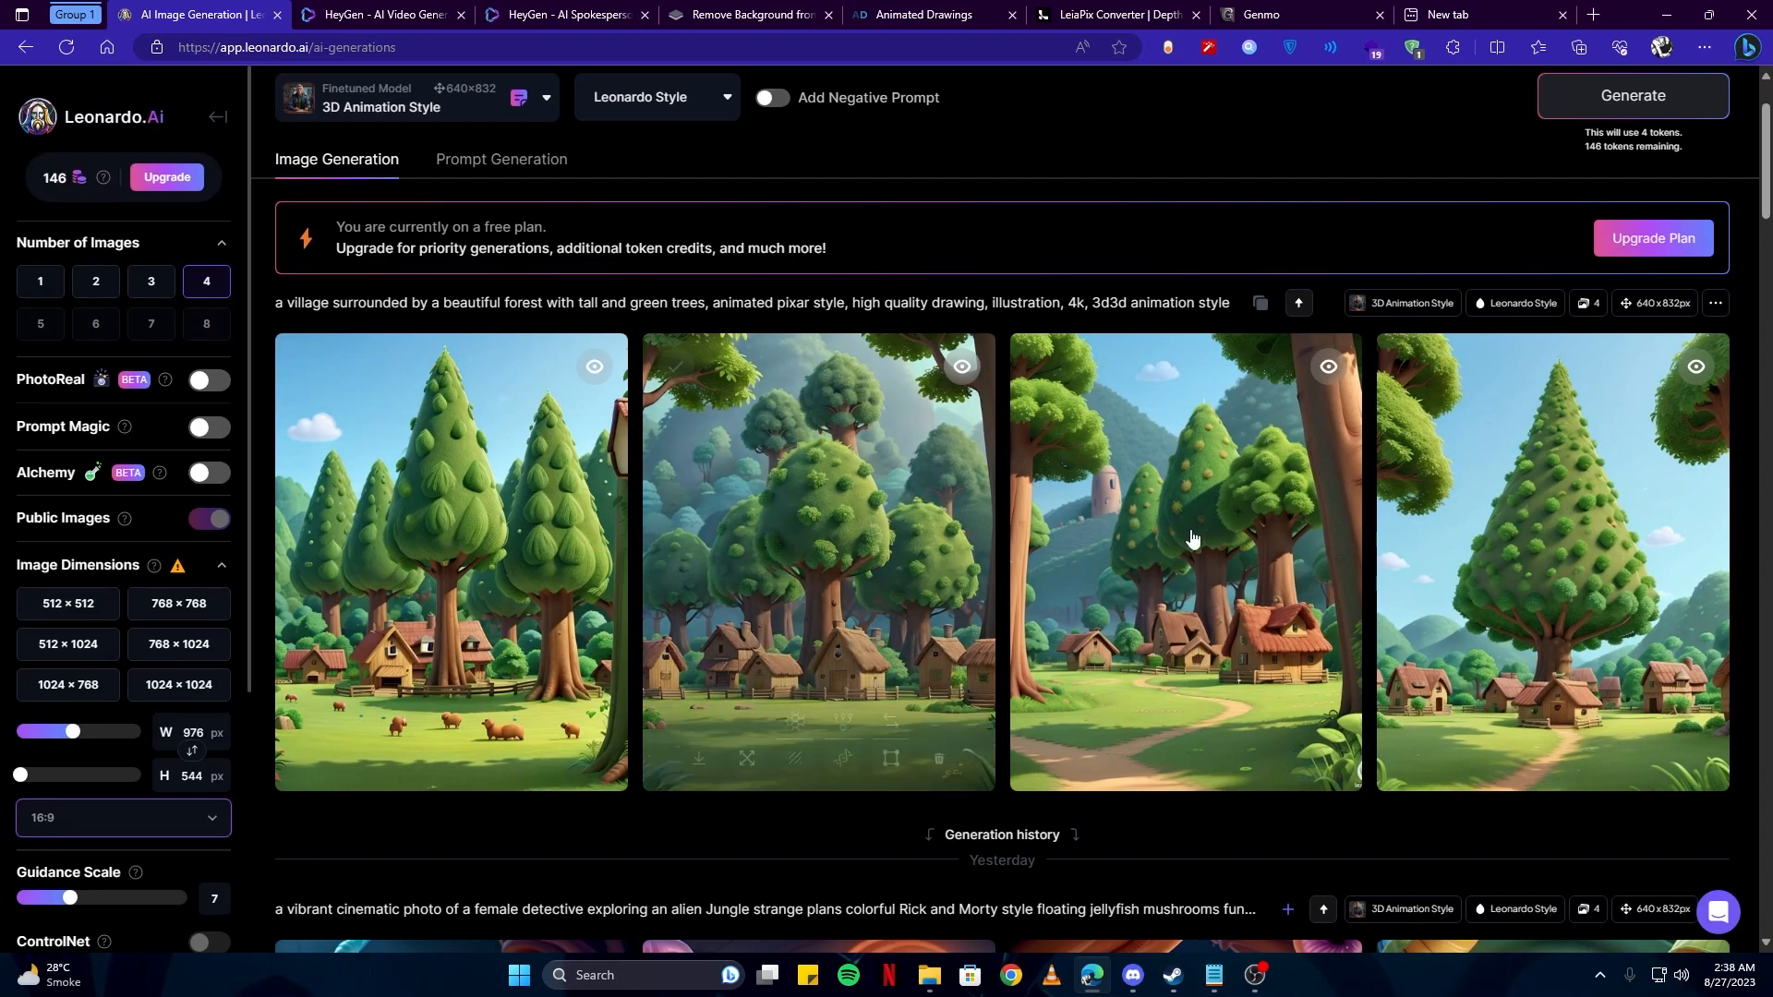
scroll(1191, 573, "up", 2)
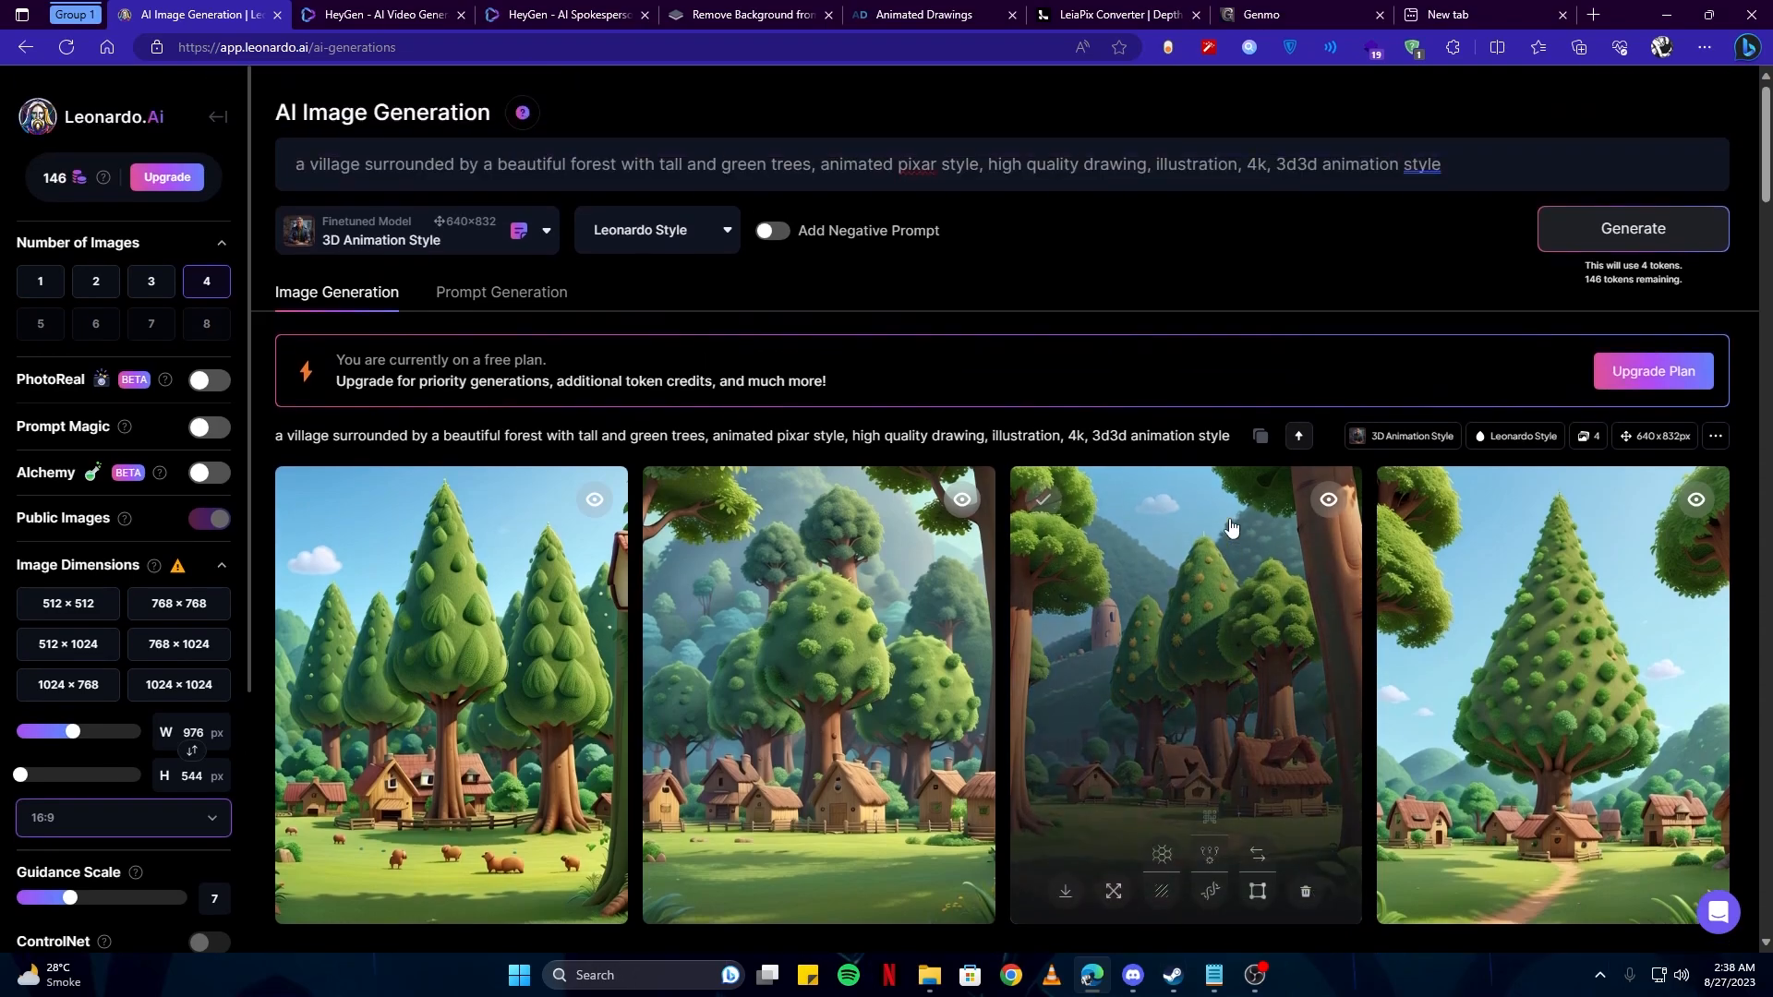
left_click(1605, 231)
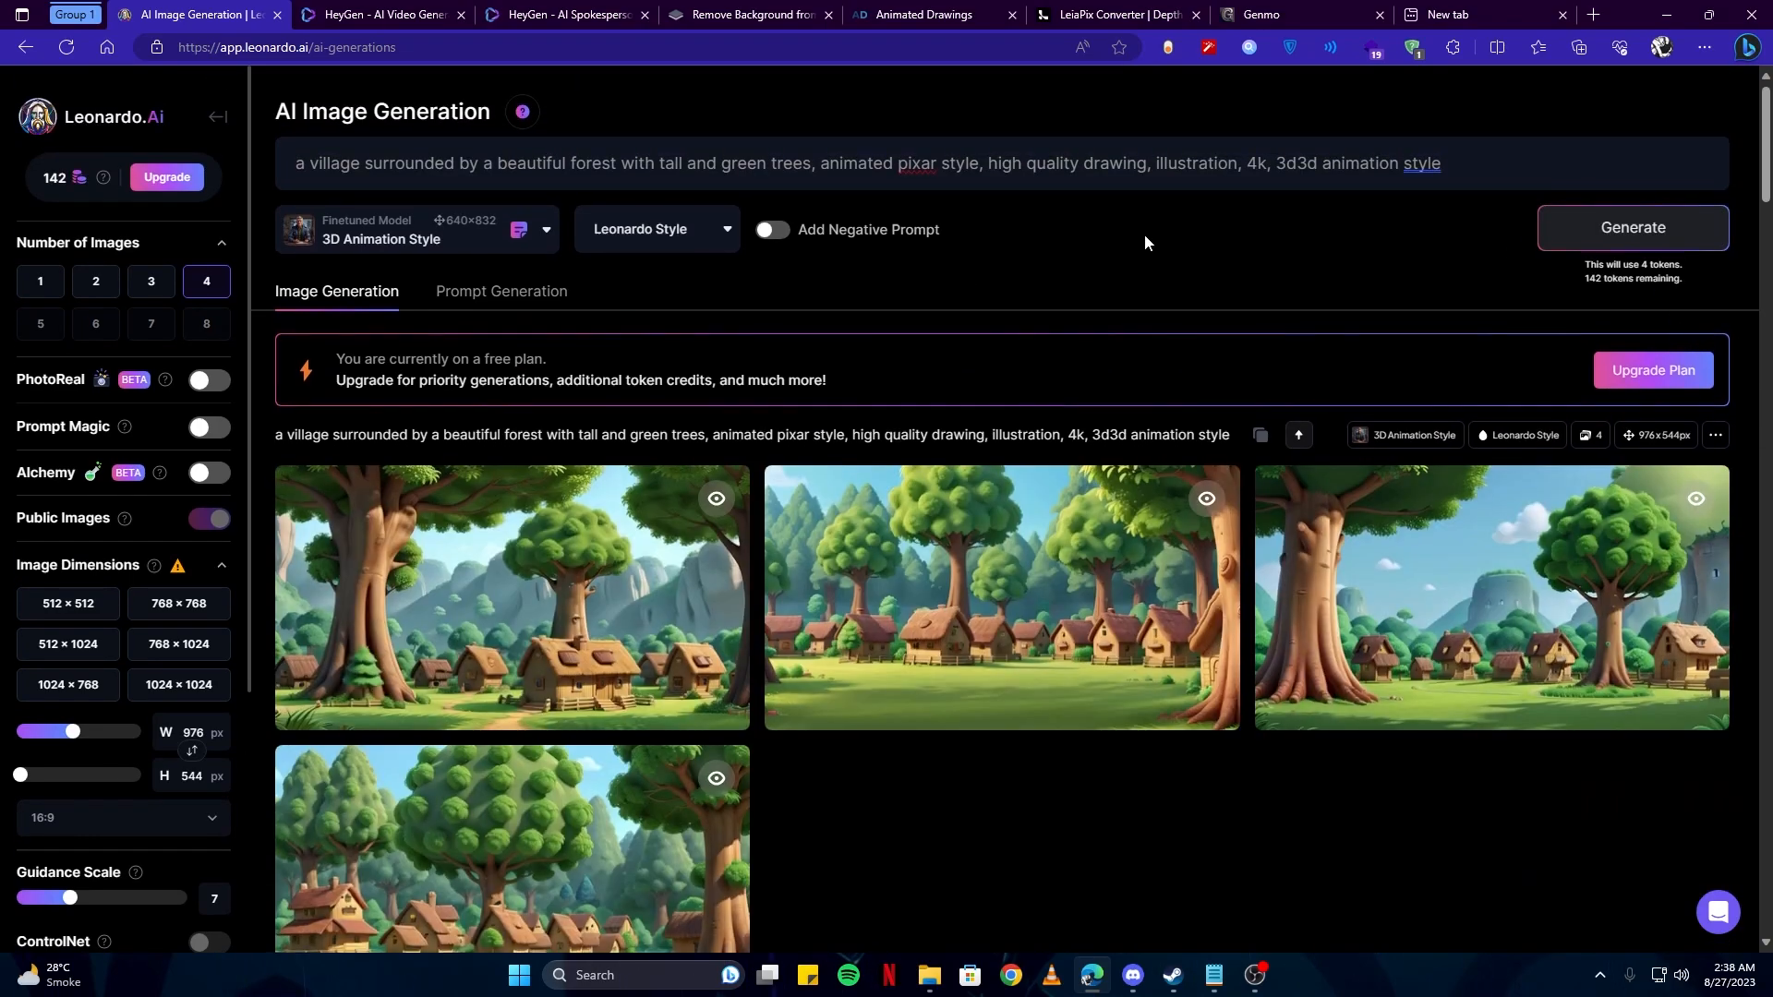
Generate the village scene with the Leonardo Diffusion model, correcting "3d3d" to "3d" in the prompt
scroll(674, 481, "down", 1)
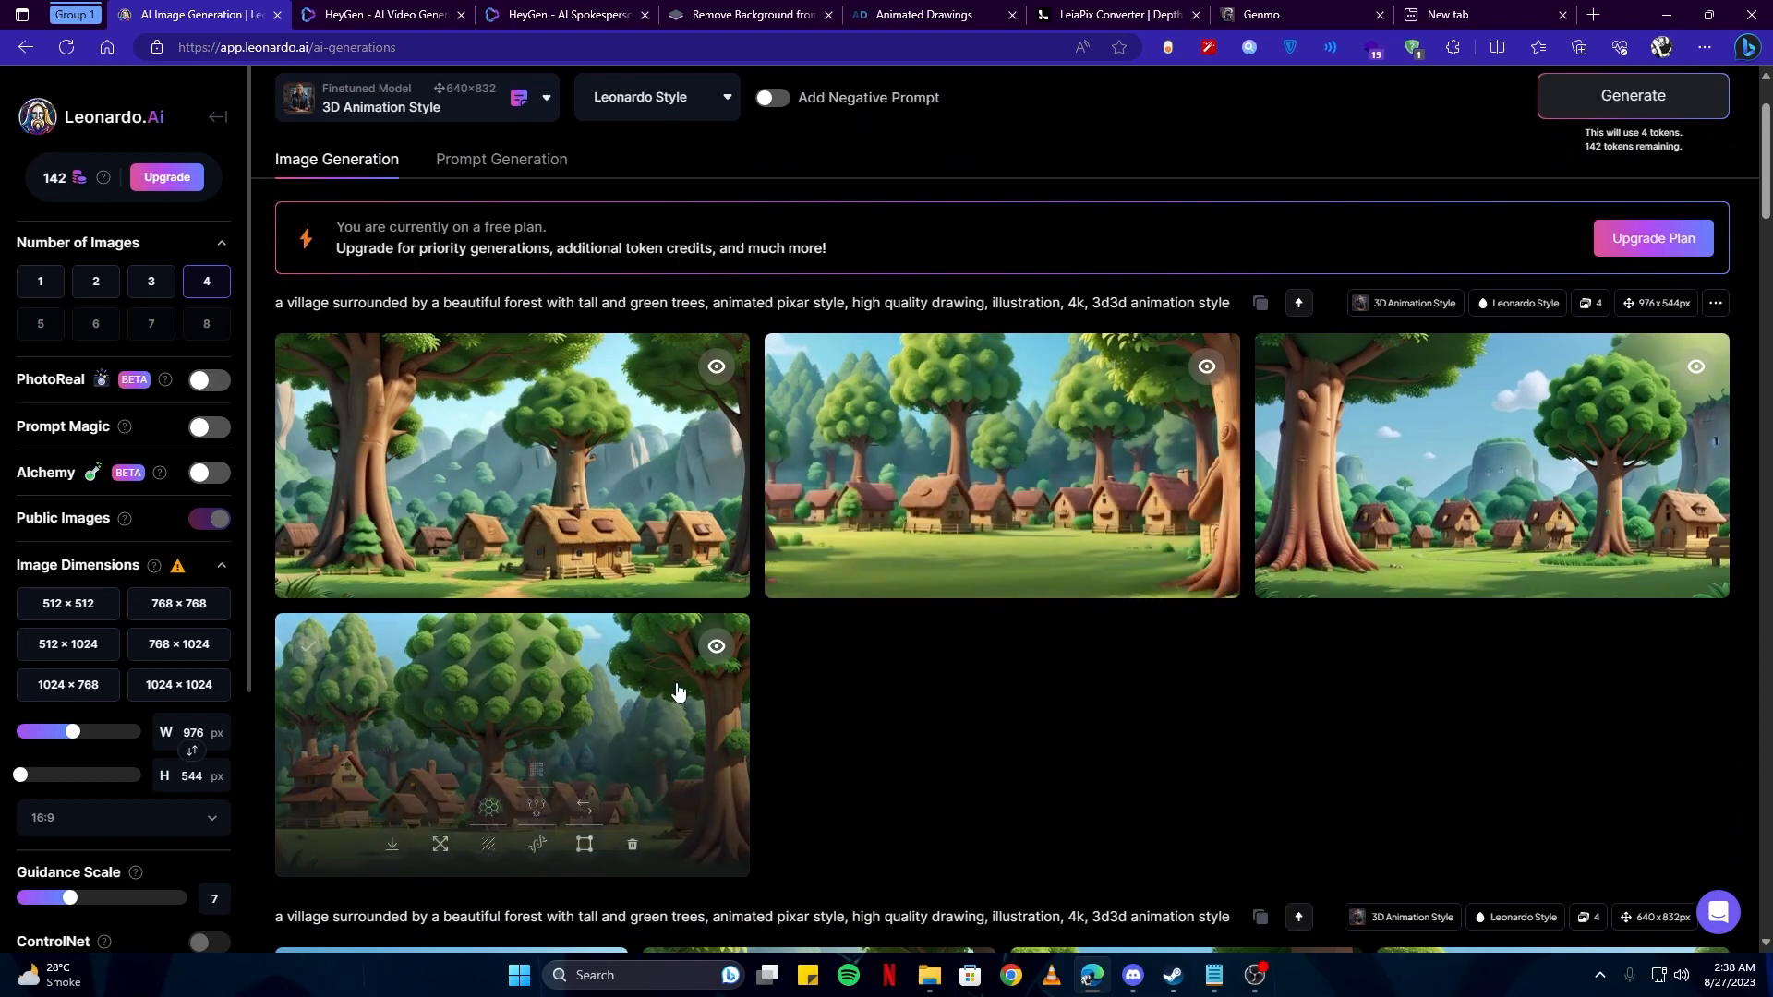
scroll(1021, 627, "up", 1)
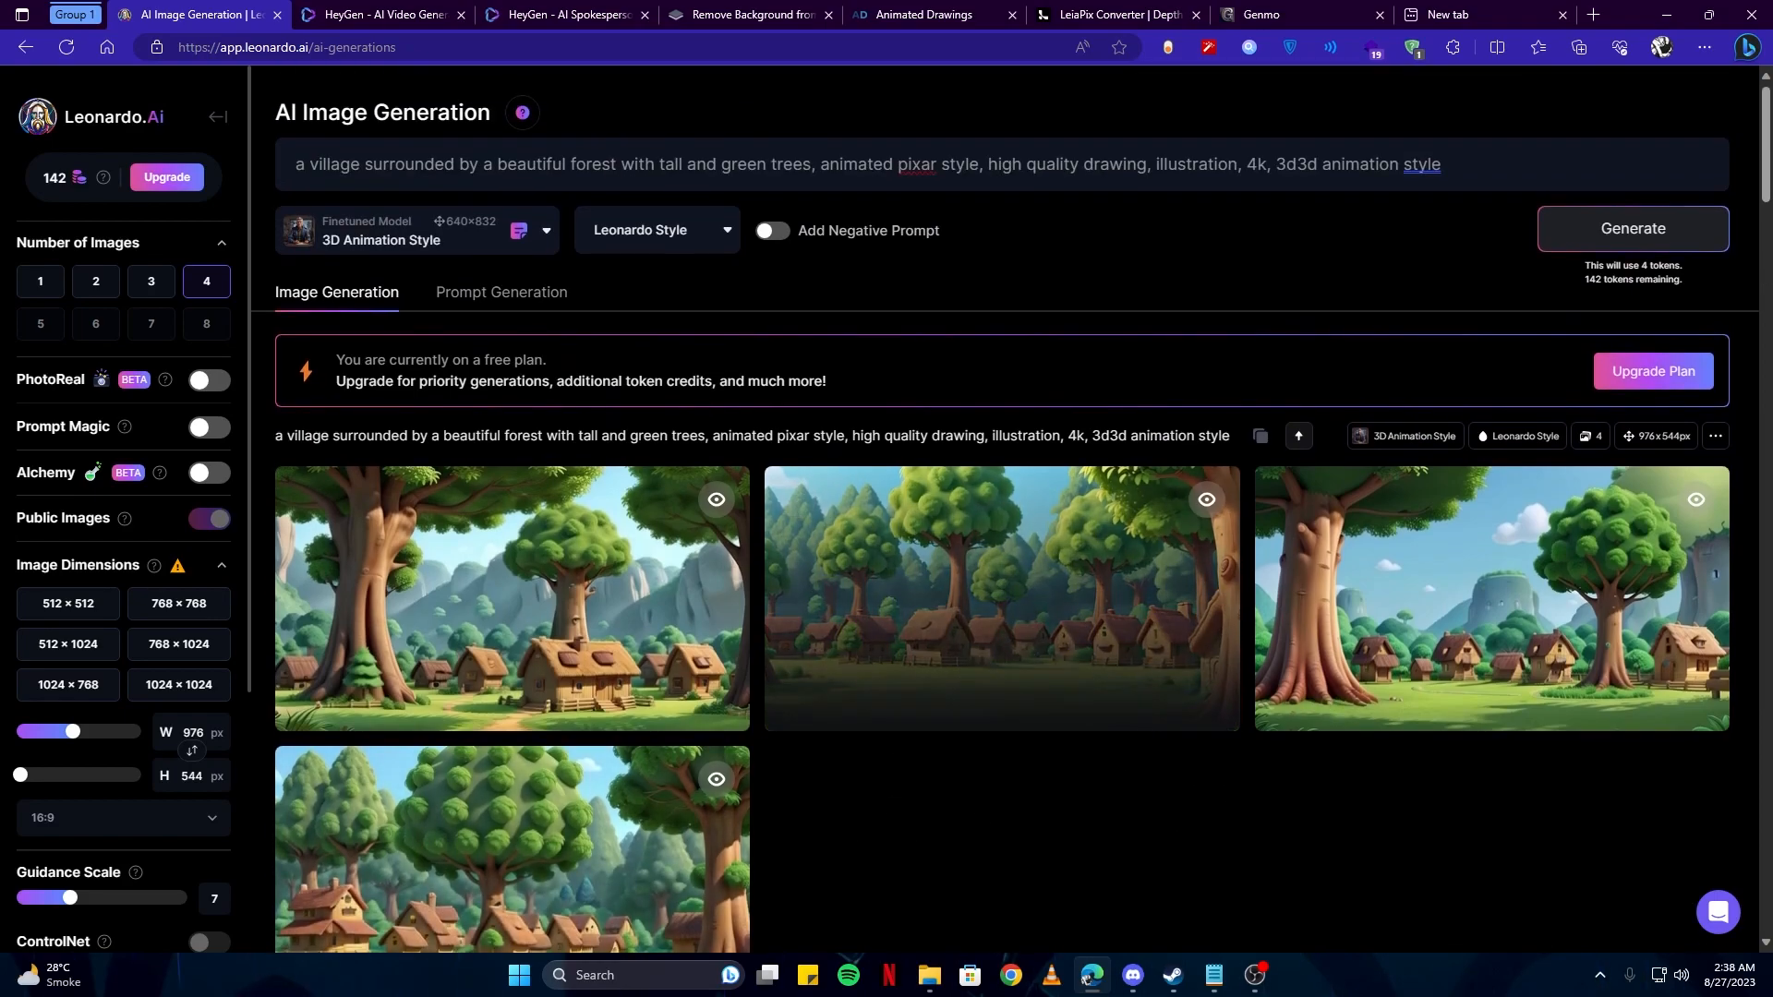
left_click(464, 242)
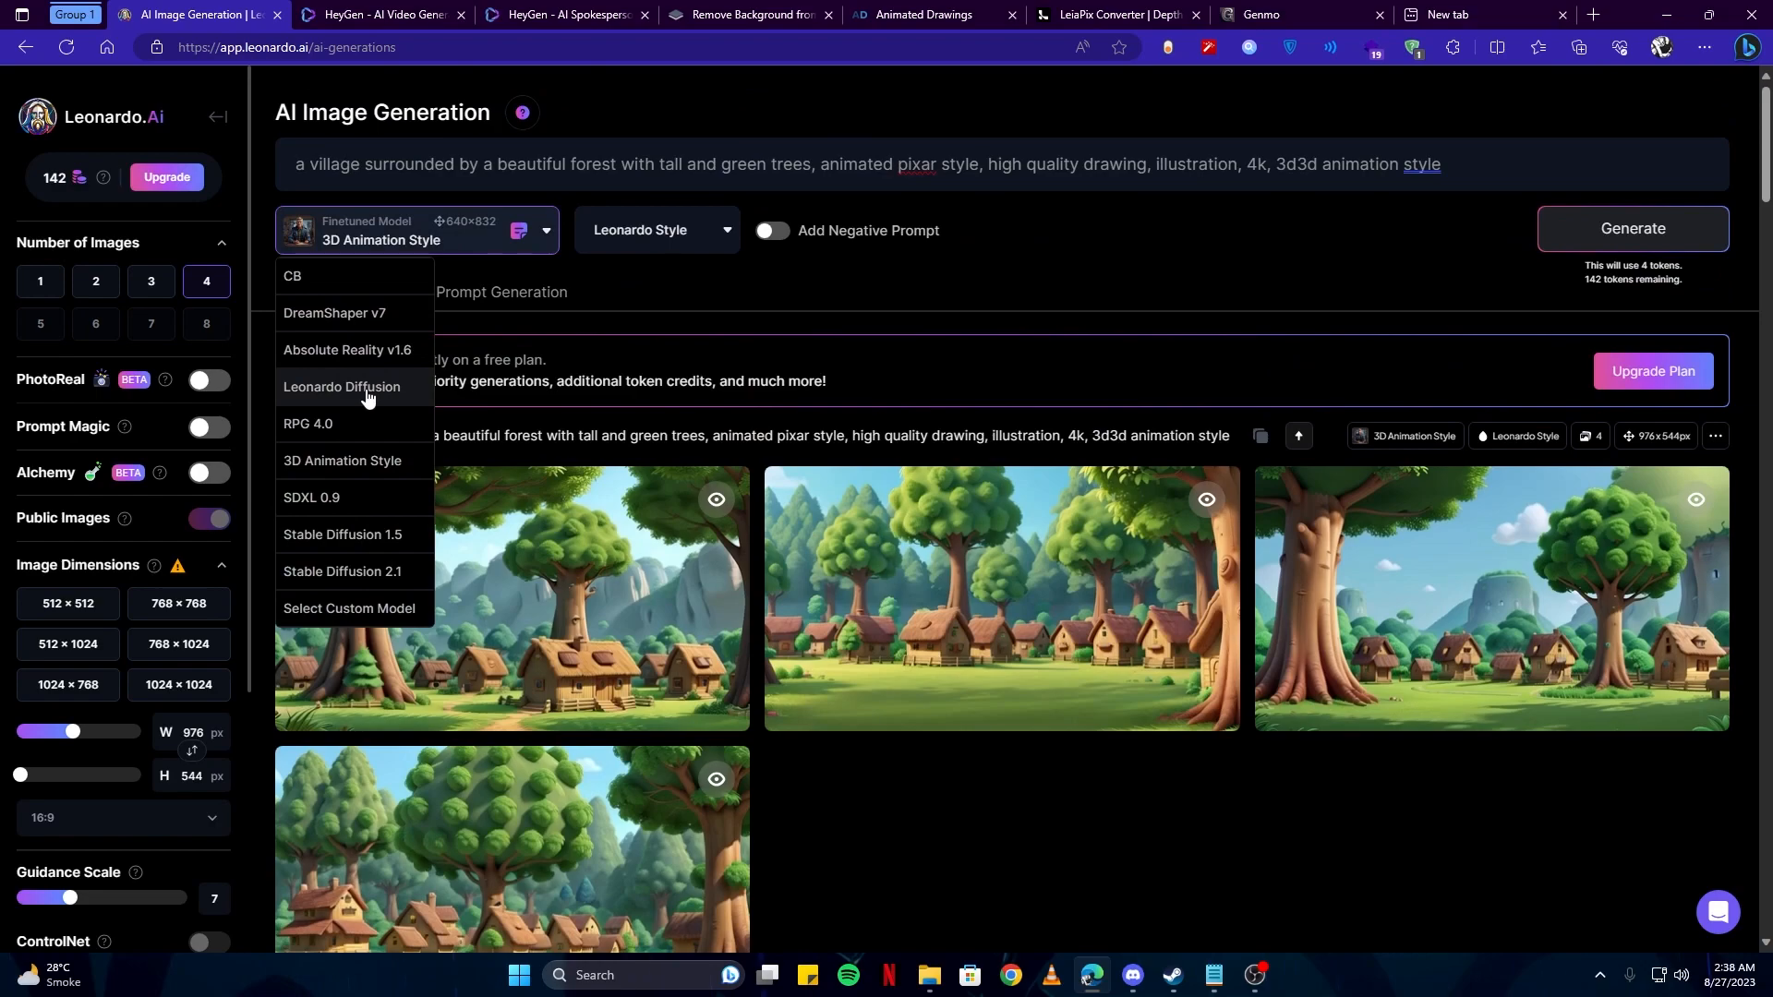
left_click(366, 392)
left_click(1312, 164)
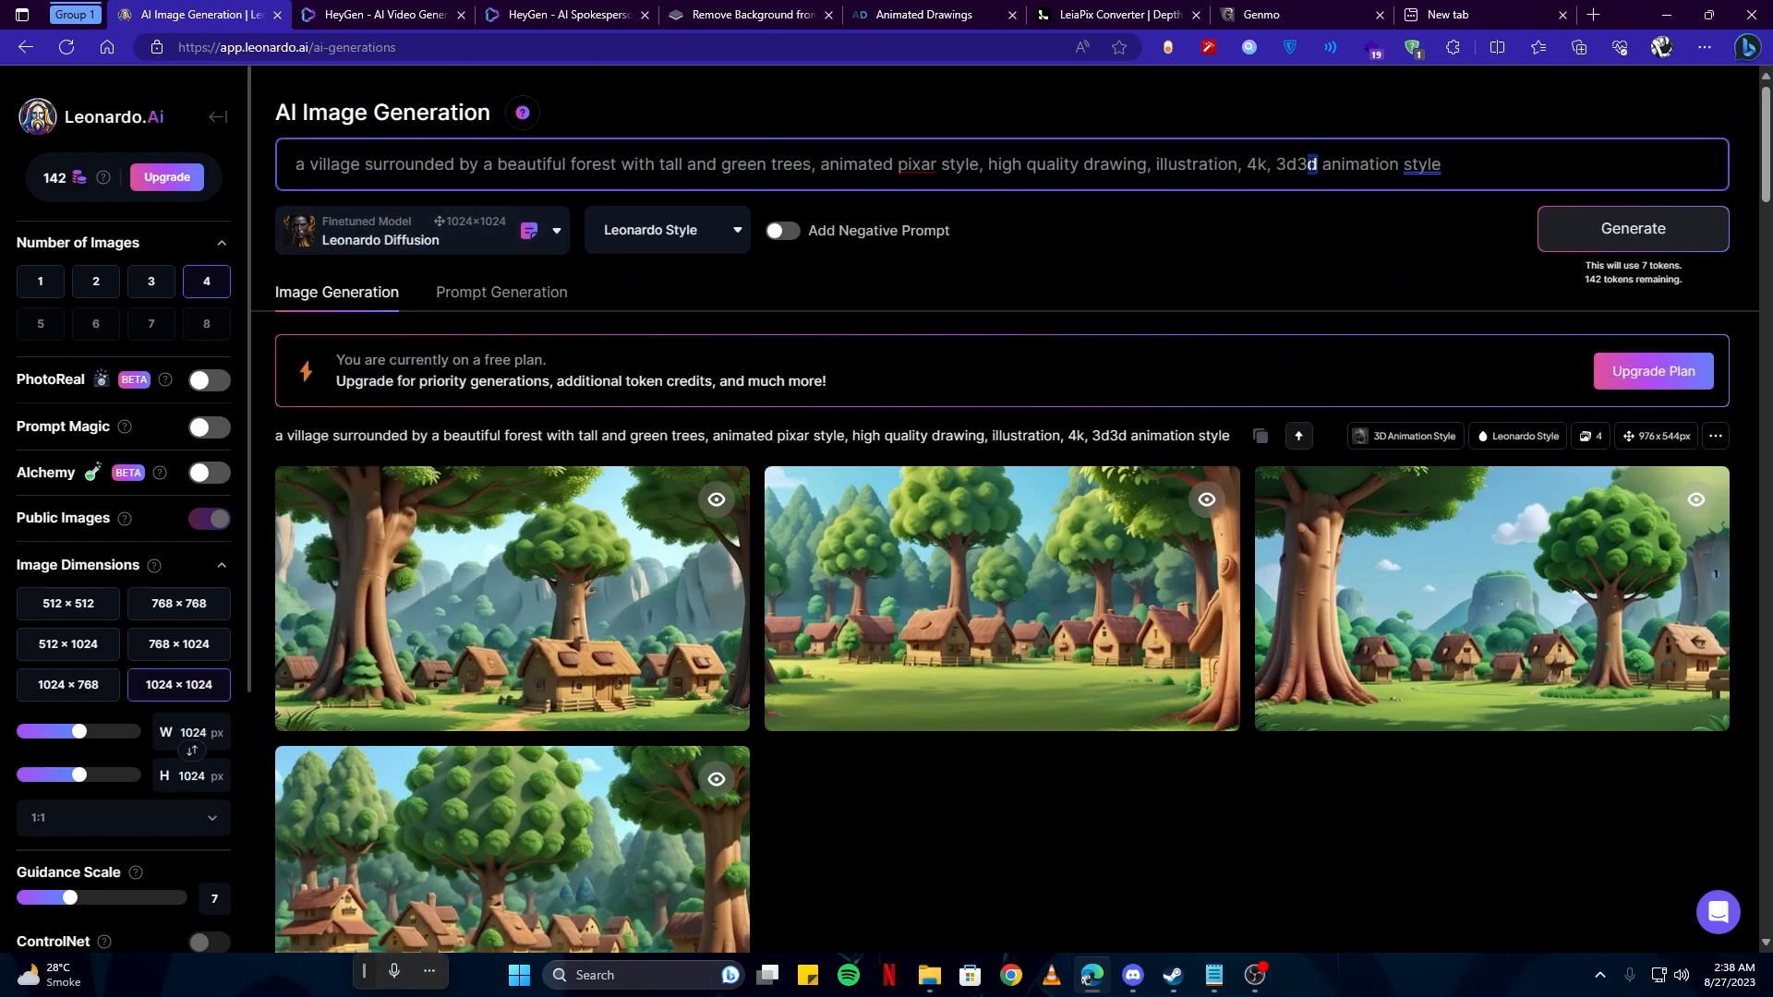
key("BackSpace")
key("BackSpace")
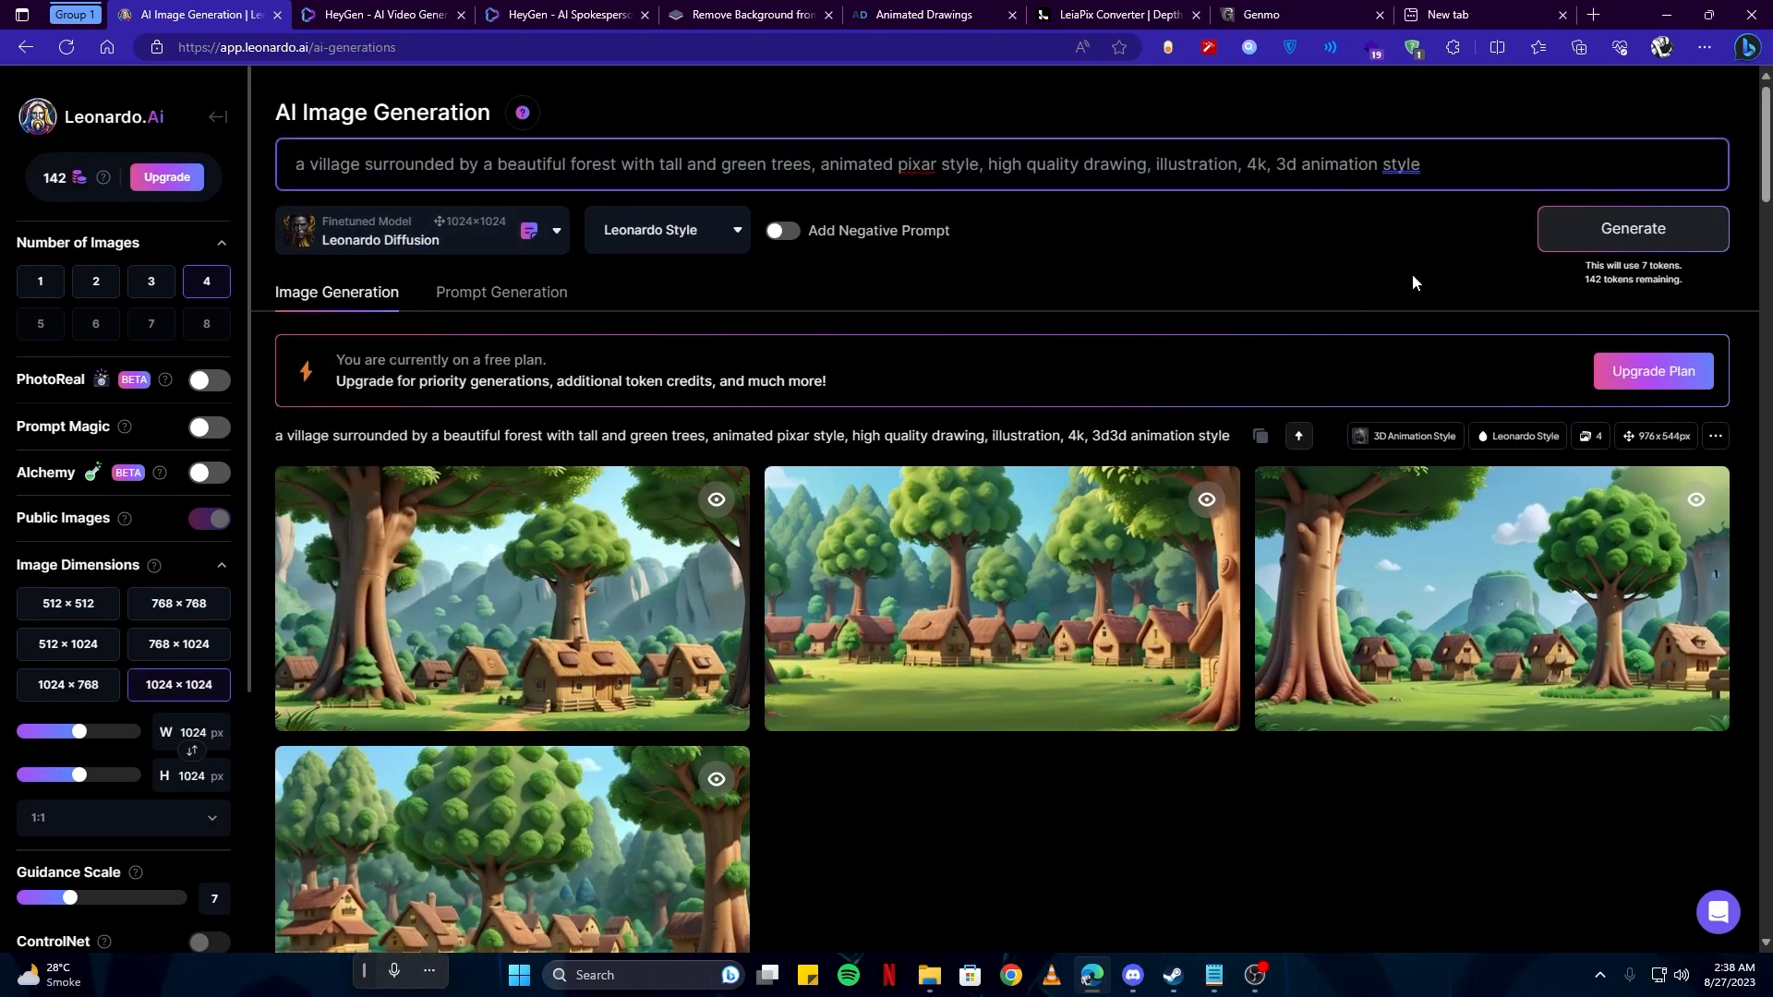
left_click(1646, 242)
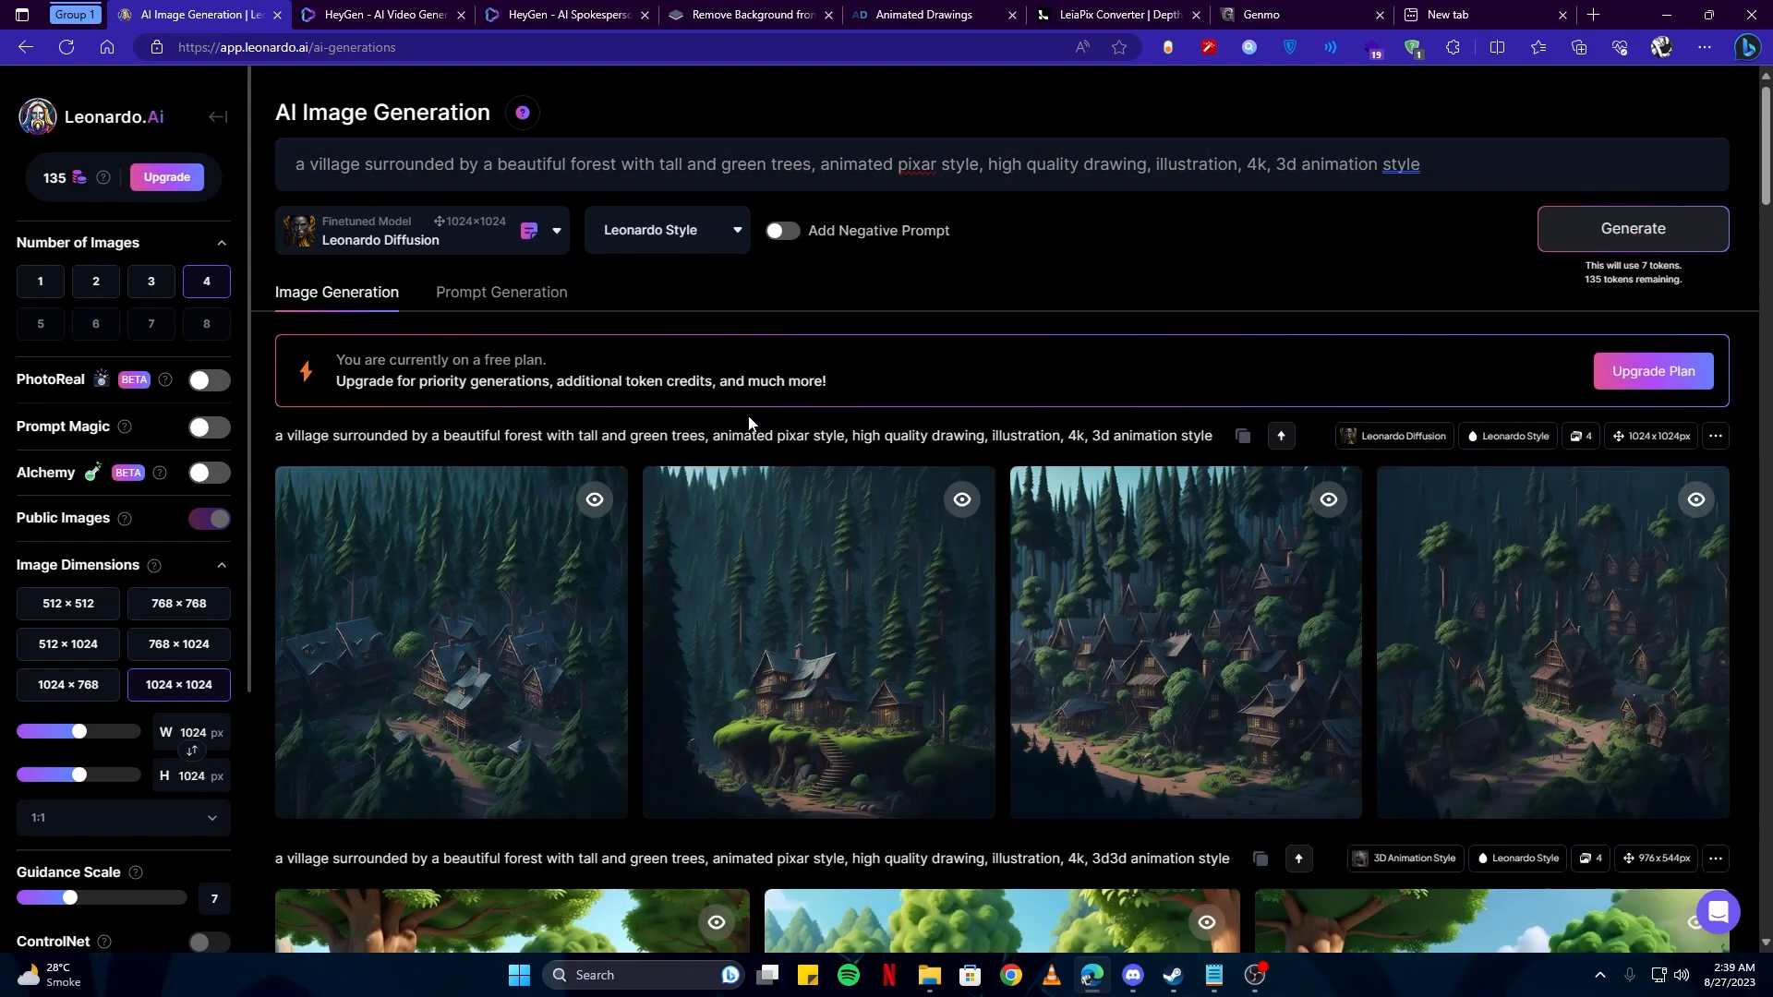
Compare the Leonardo Diffusion village images with the earlier 3D Animation Style ones by previewing several at full size
scroll(490, 490, "down", 3)
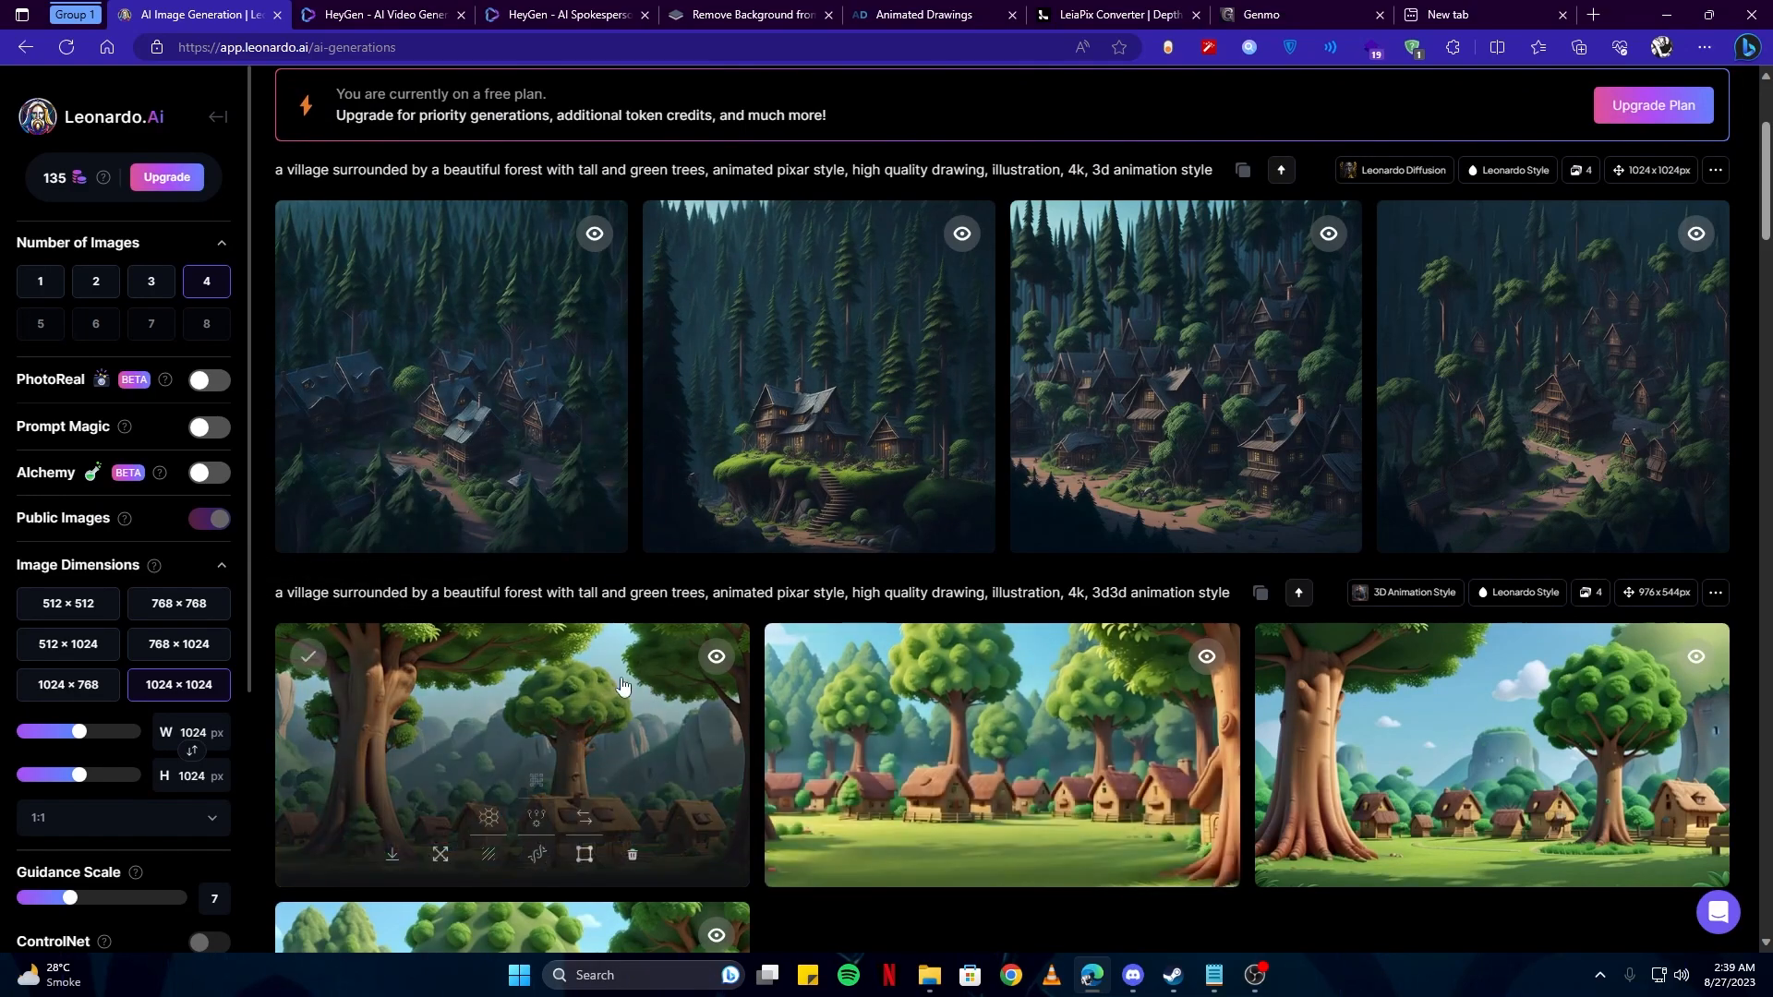
left_click(545, 384)
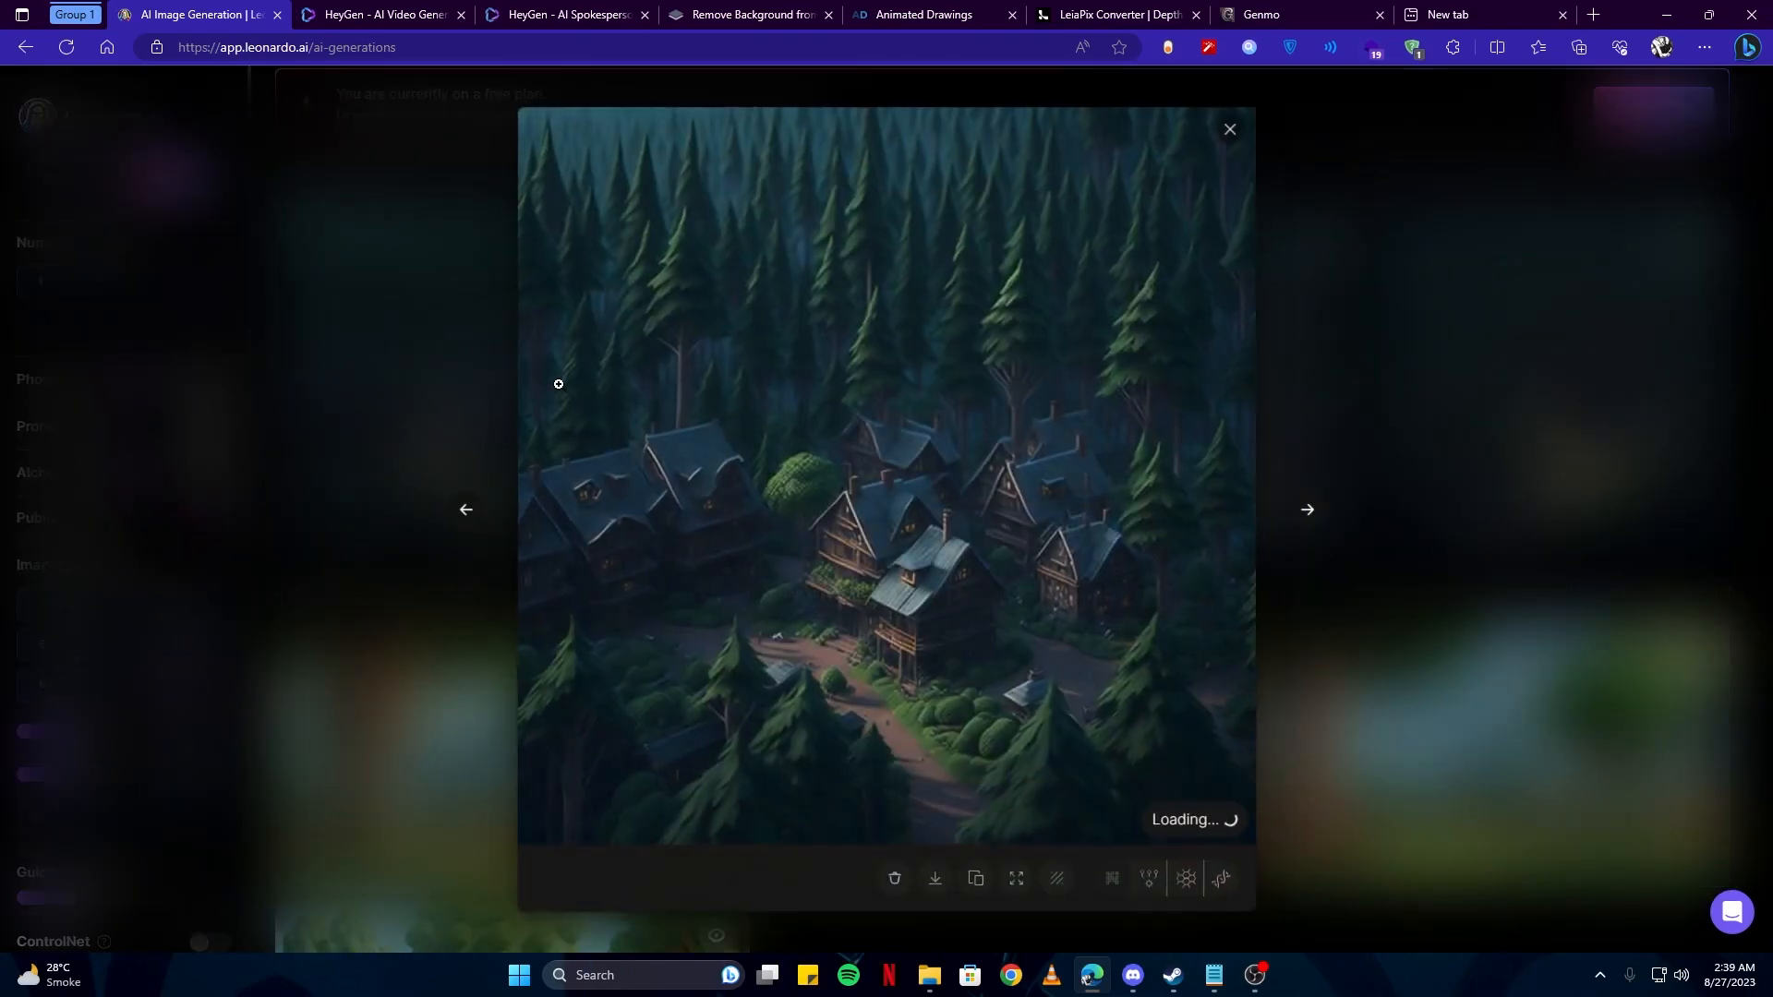
left_click(1482, 545)
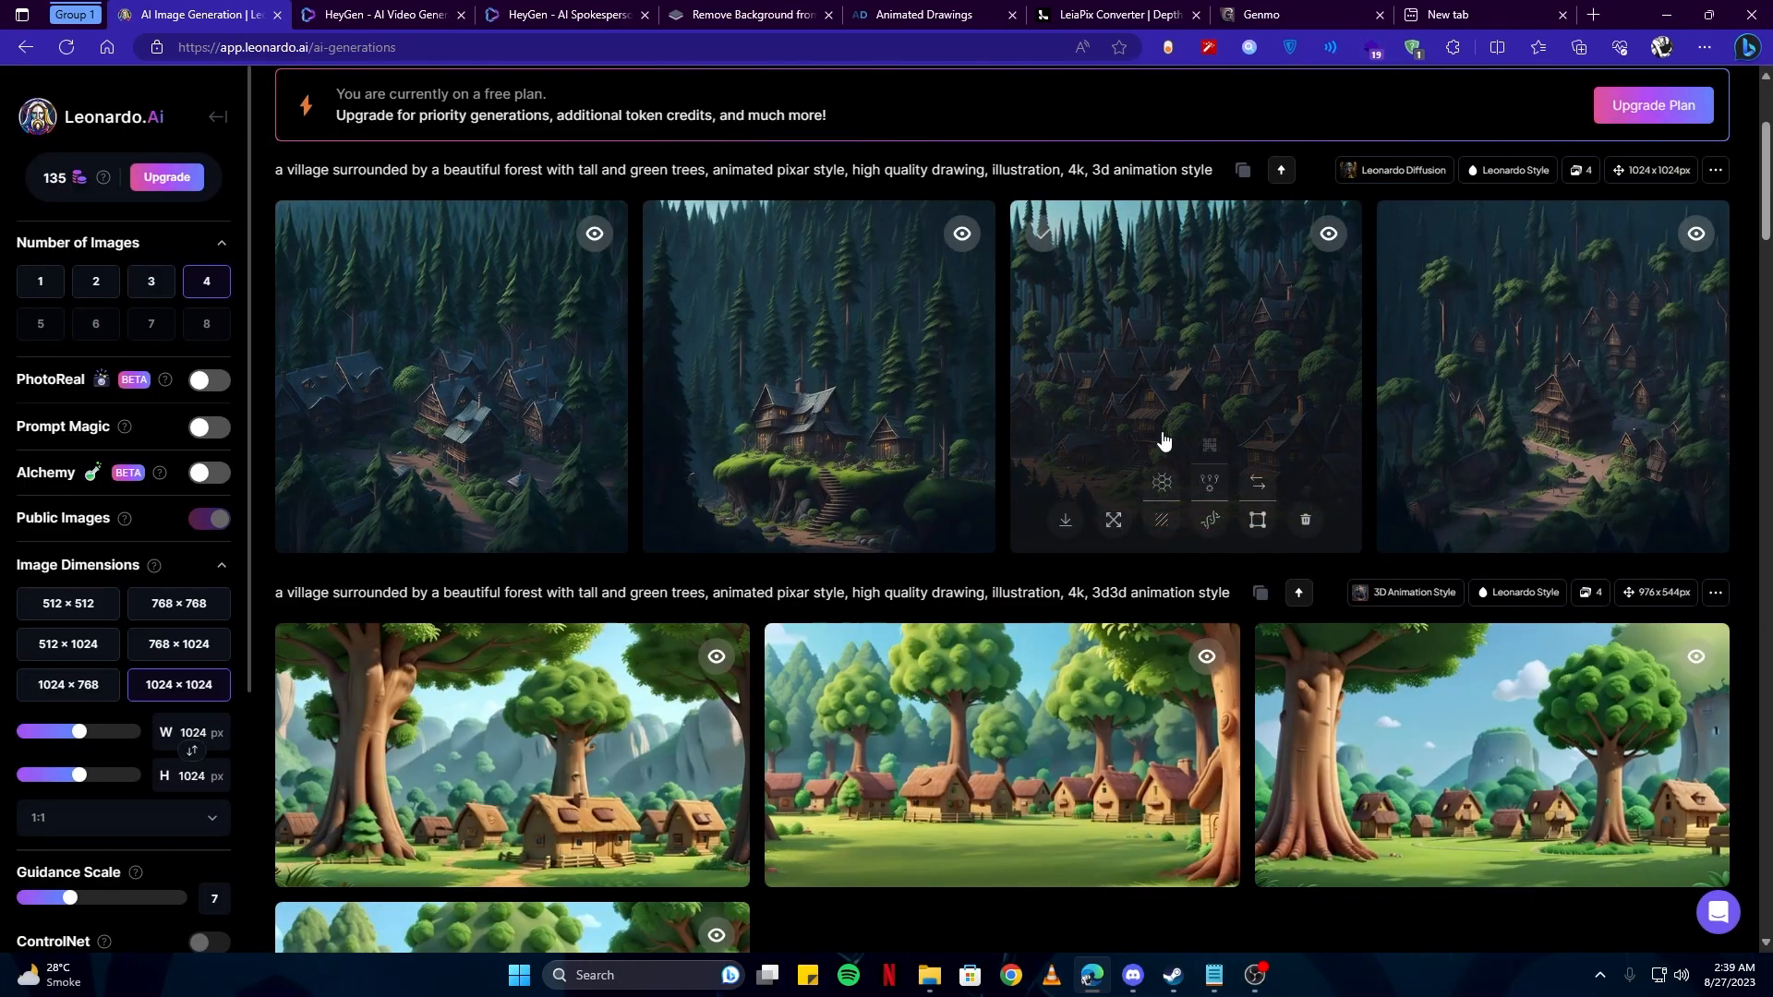
left_click(1162, 431)
left_click(1527, 577)
scroll(862, 396, "down", 4)
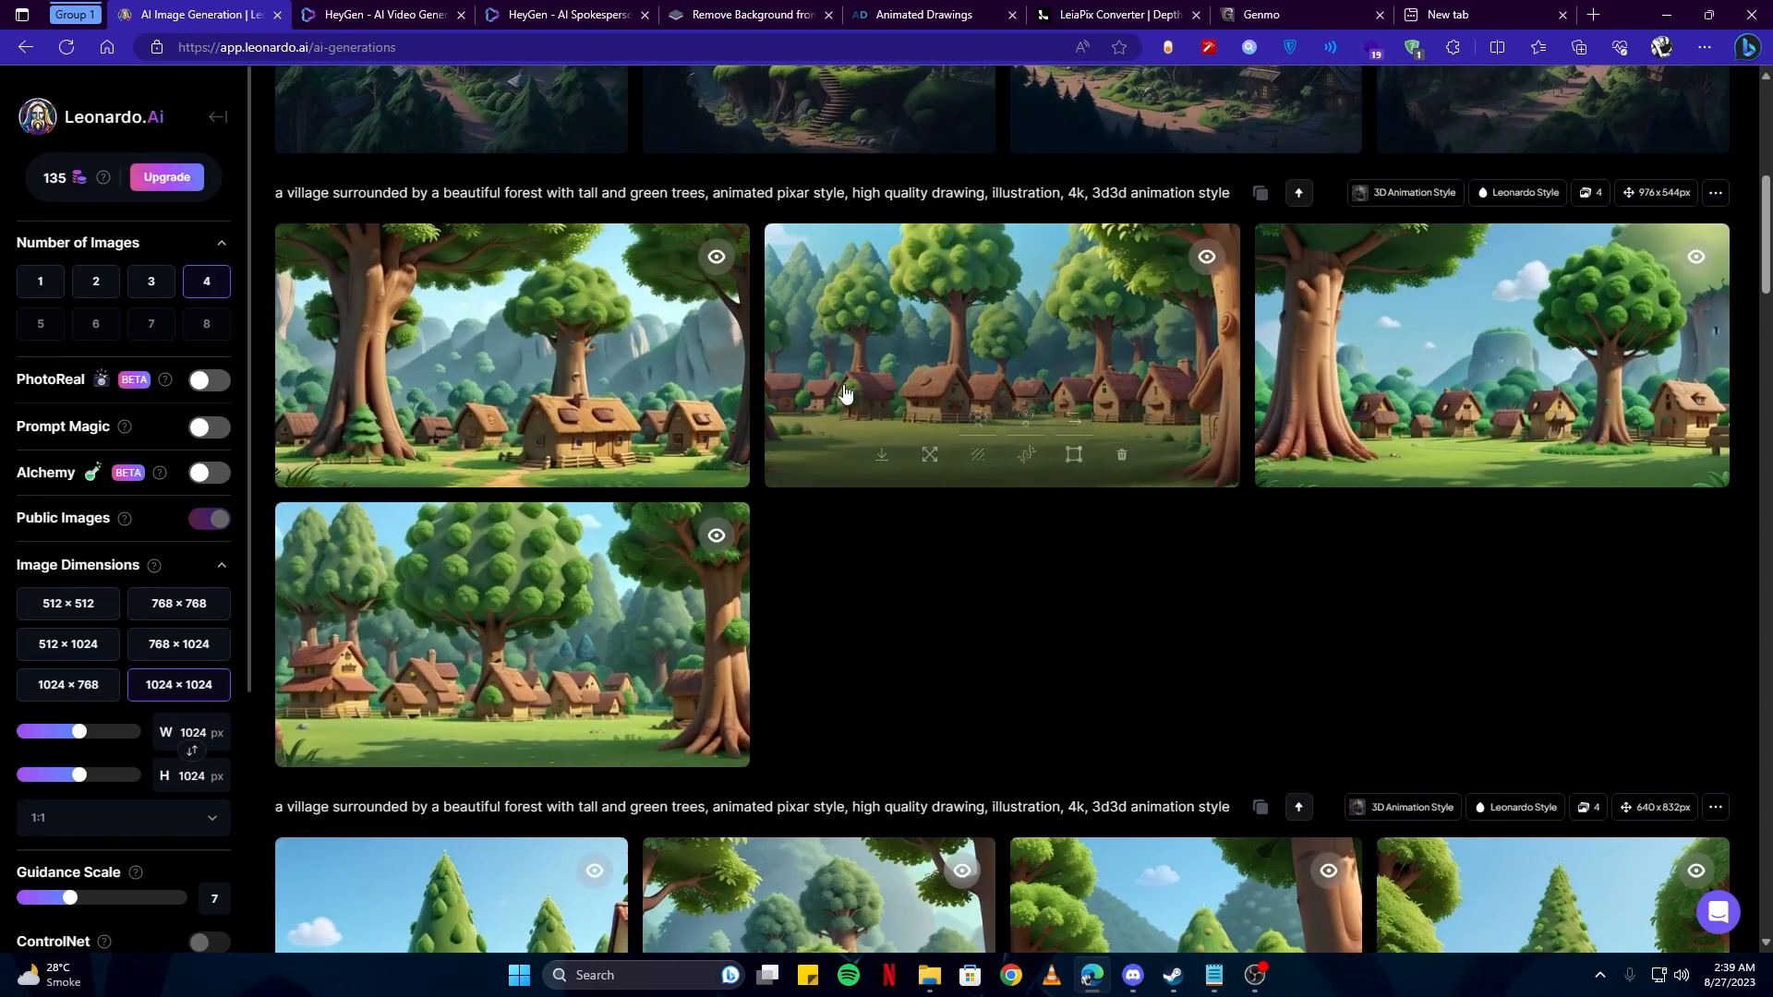
left_click(607, 371)
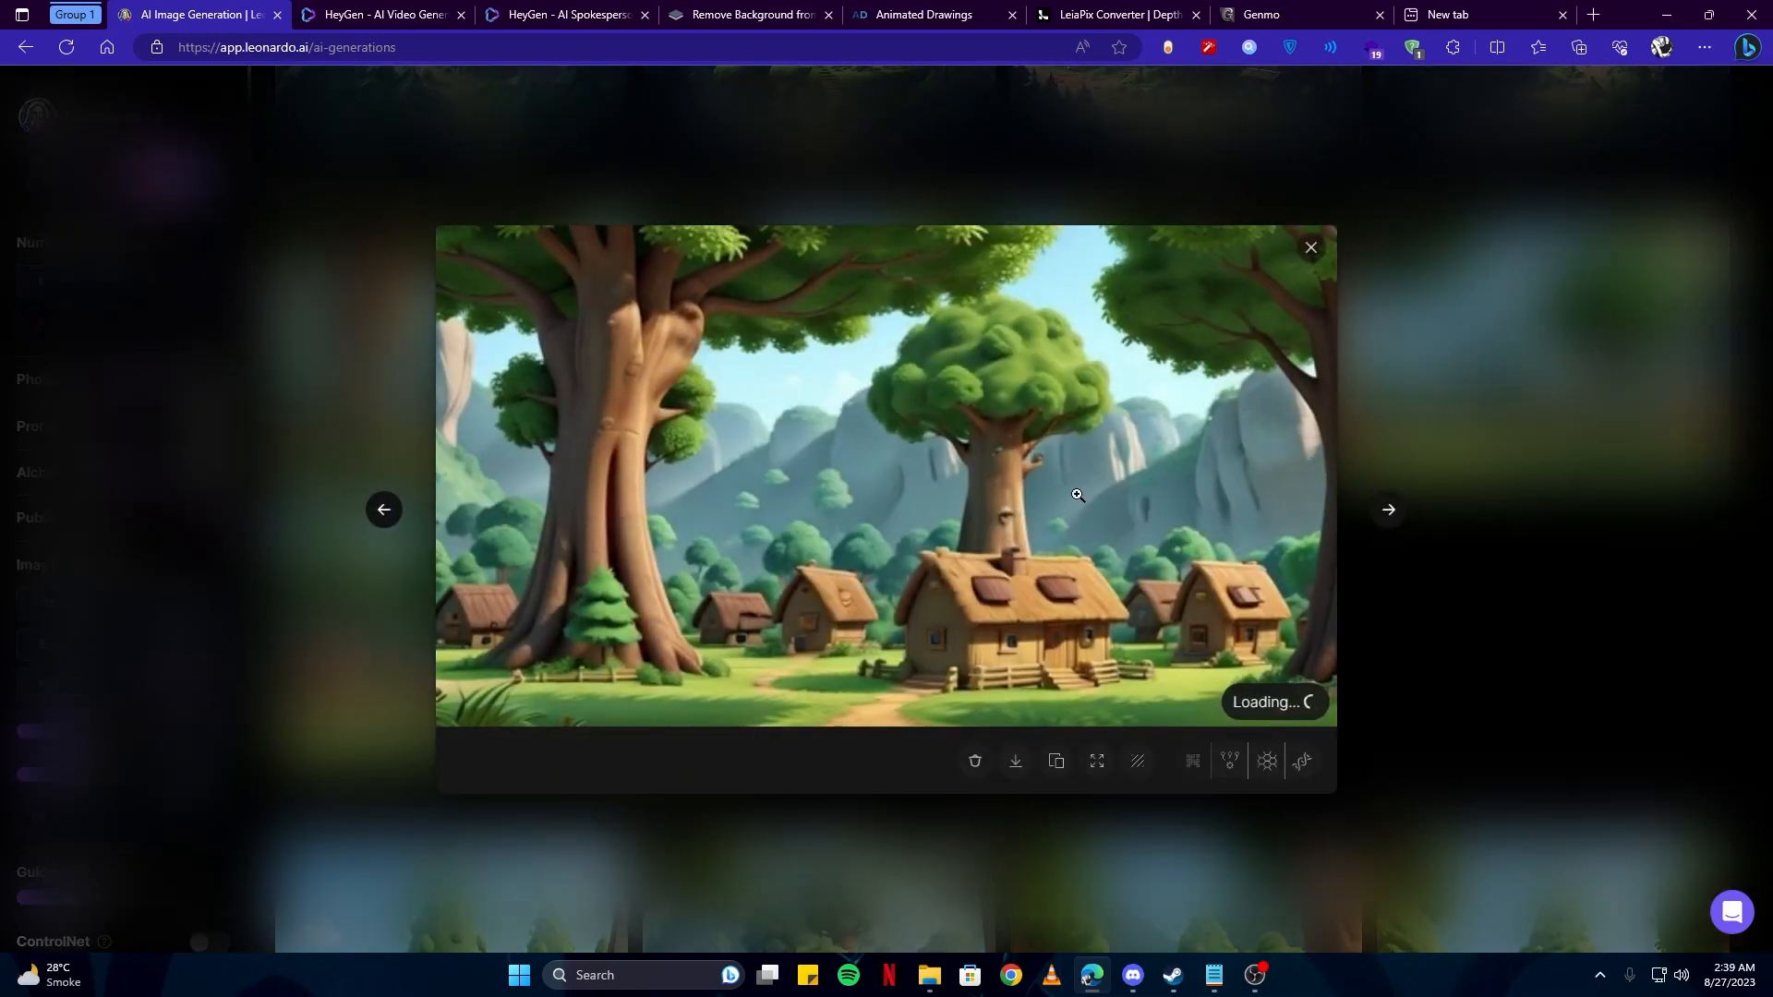
left_click(1527, 536)
Replace the prompt with "demonstrate the main character he's a small boy with a bright face and shiny blue hair"
scroll(1527, 536, "up", 5)
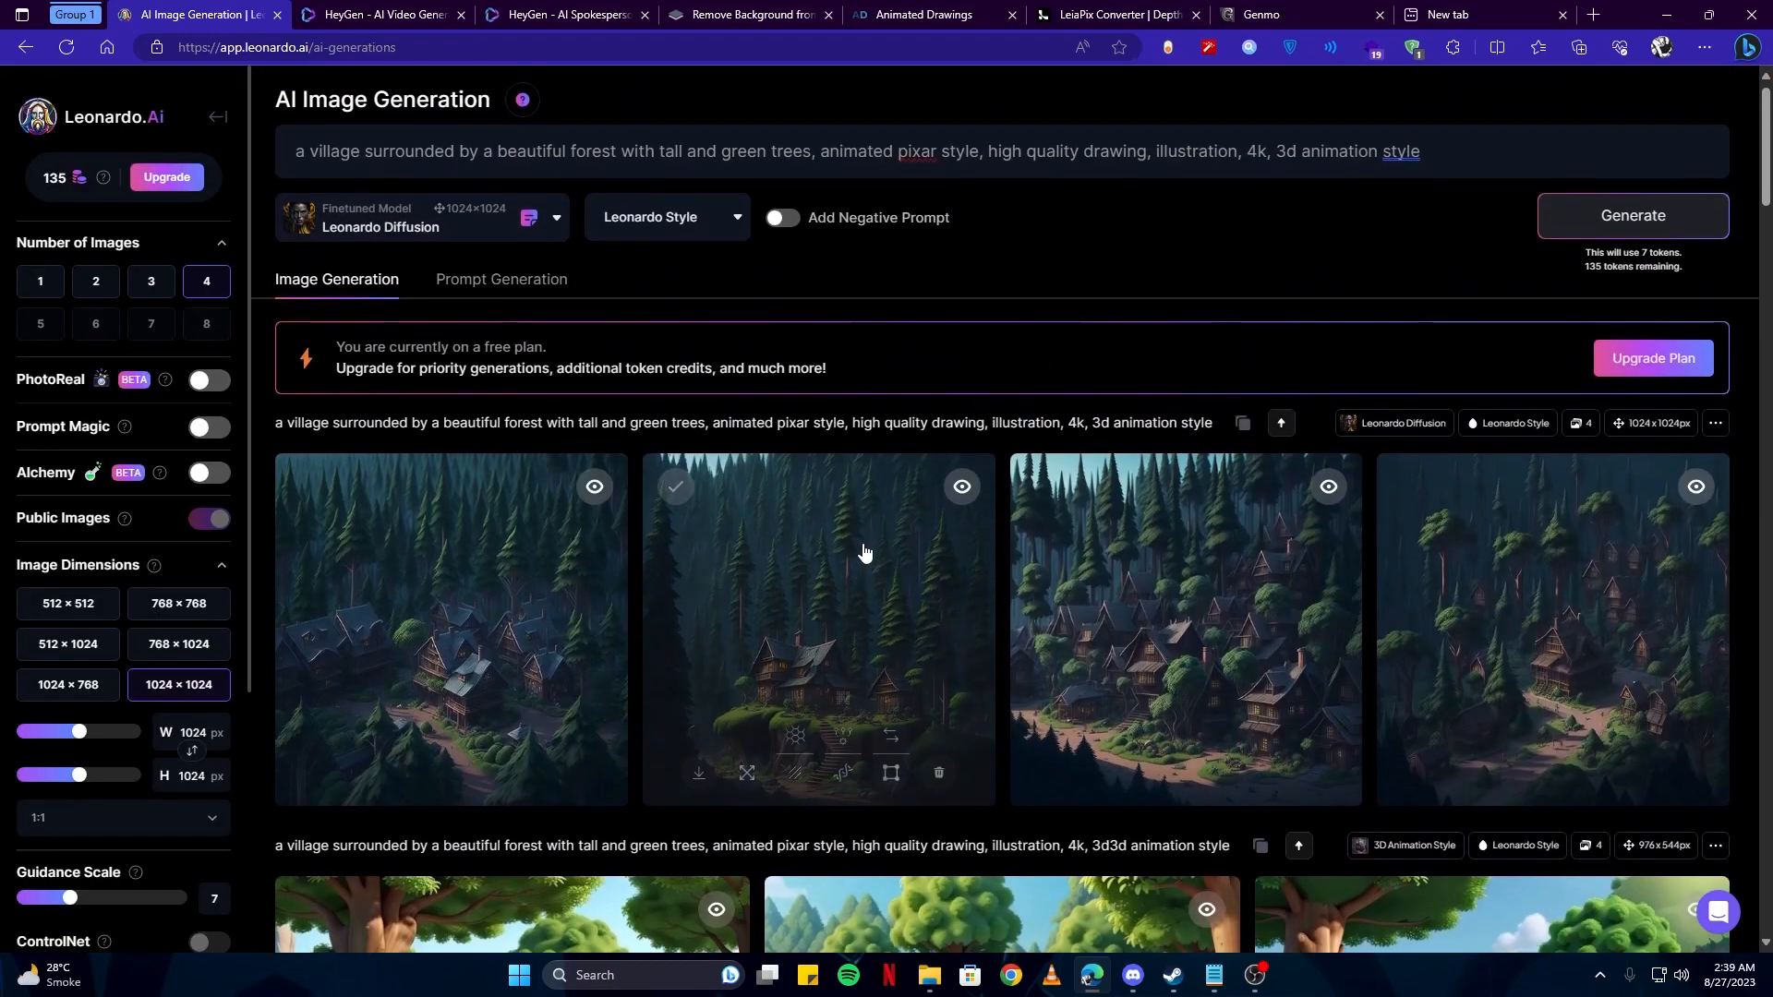
triple_click(994, 166)
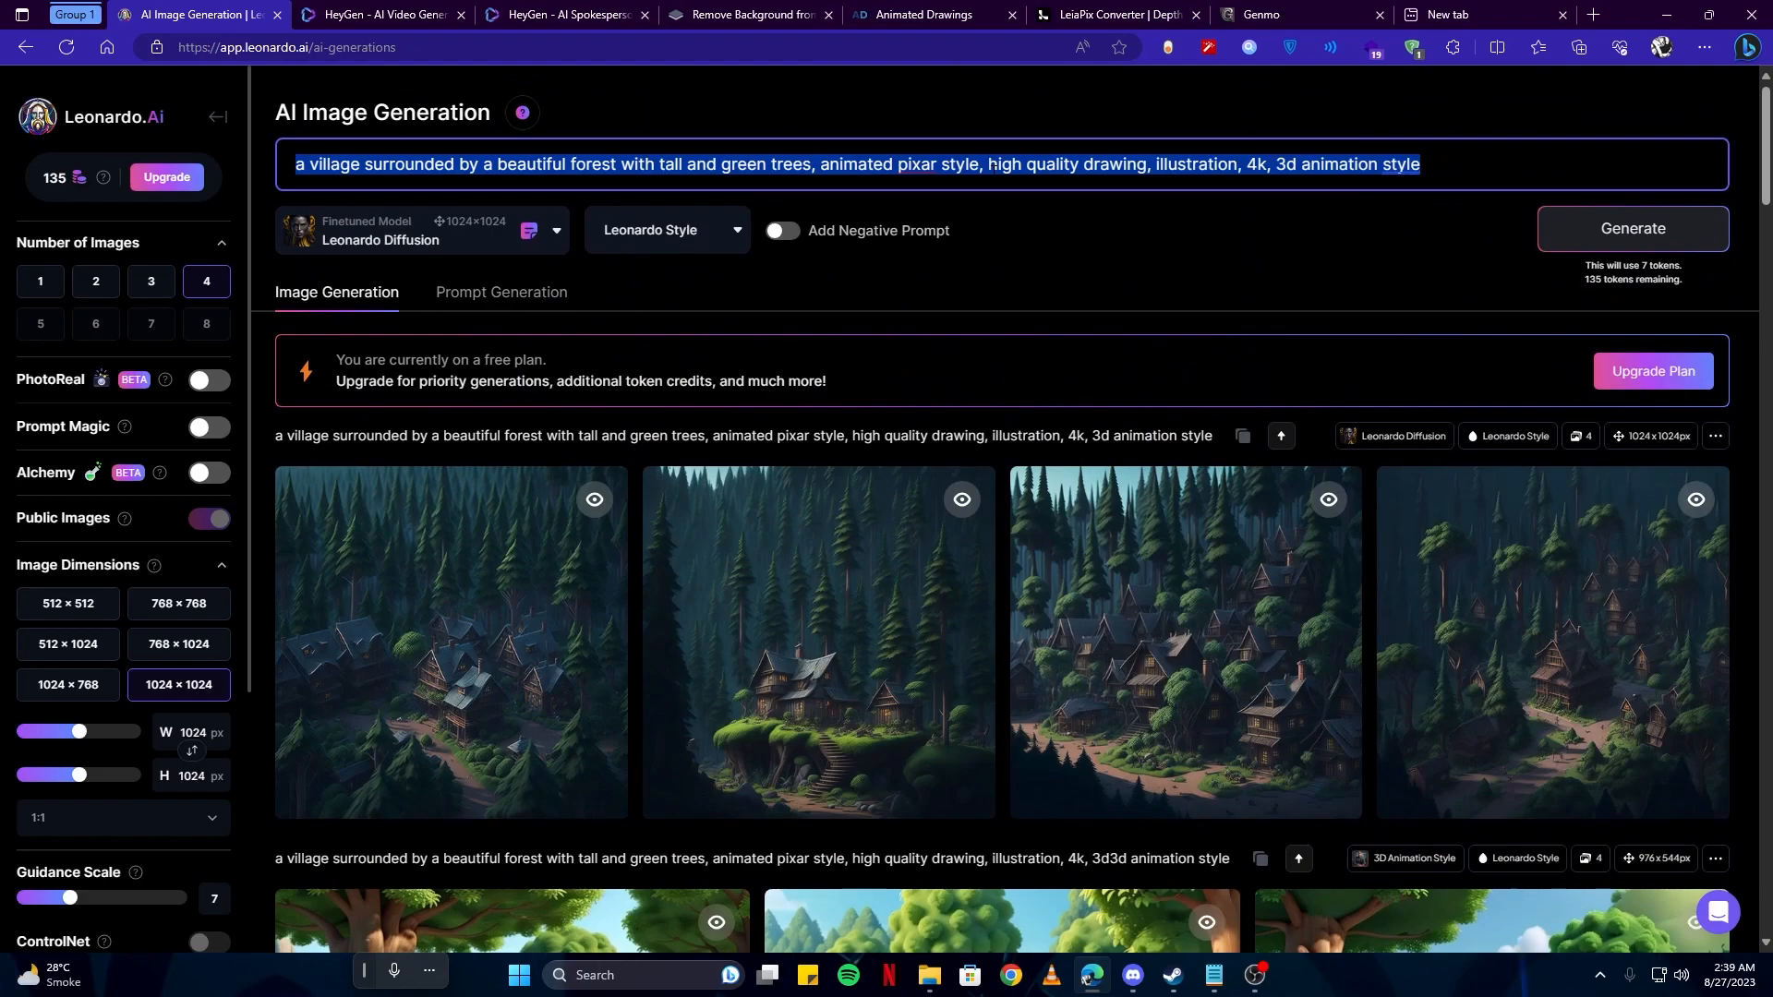
key("BackSpace")
type("demonstrate the main character he's a small boy with a bright face and shiny blue hair")
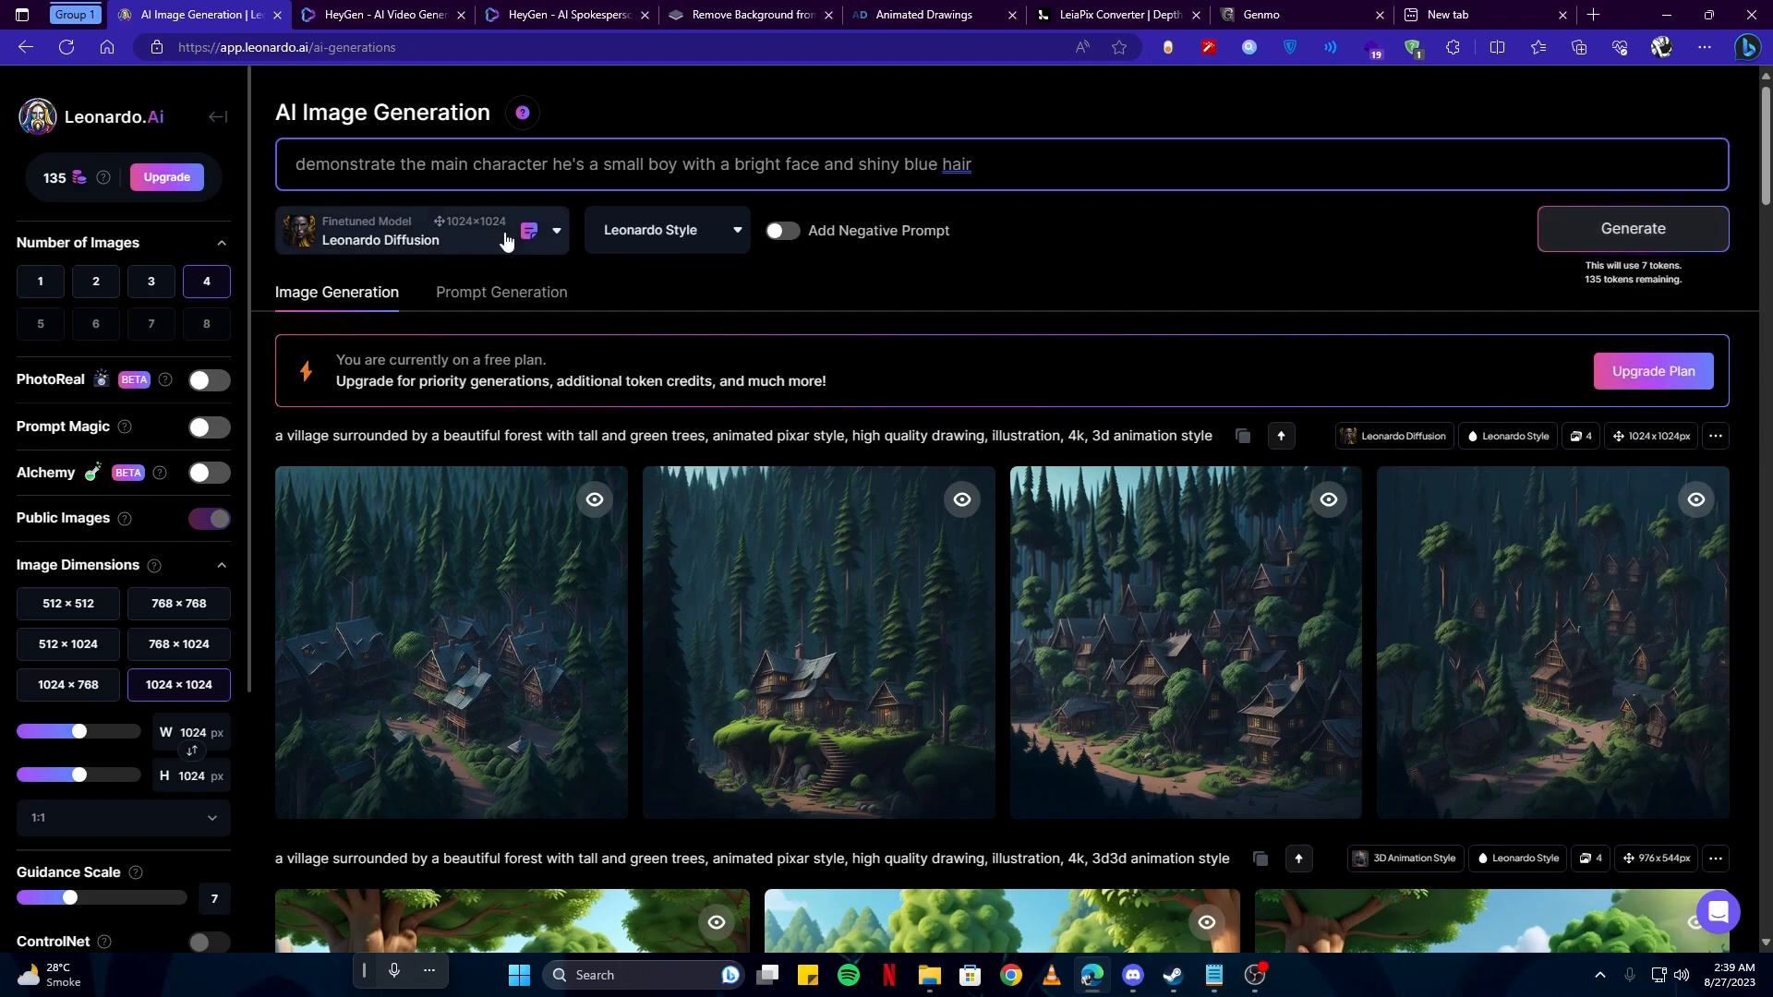
Generate the blue-haired boy images with the 3D Animation Style model, keeping the 3:4 aspect ratio
left_click(506, 242)
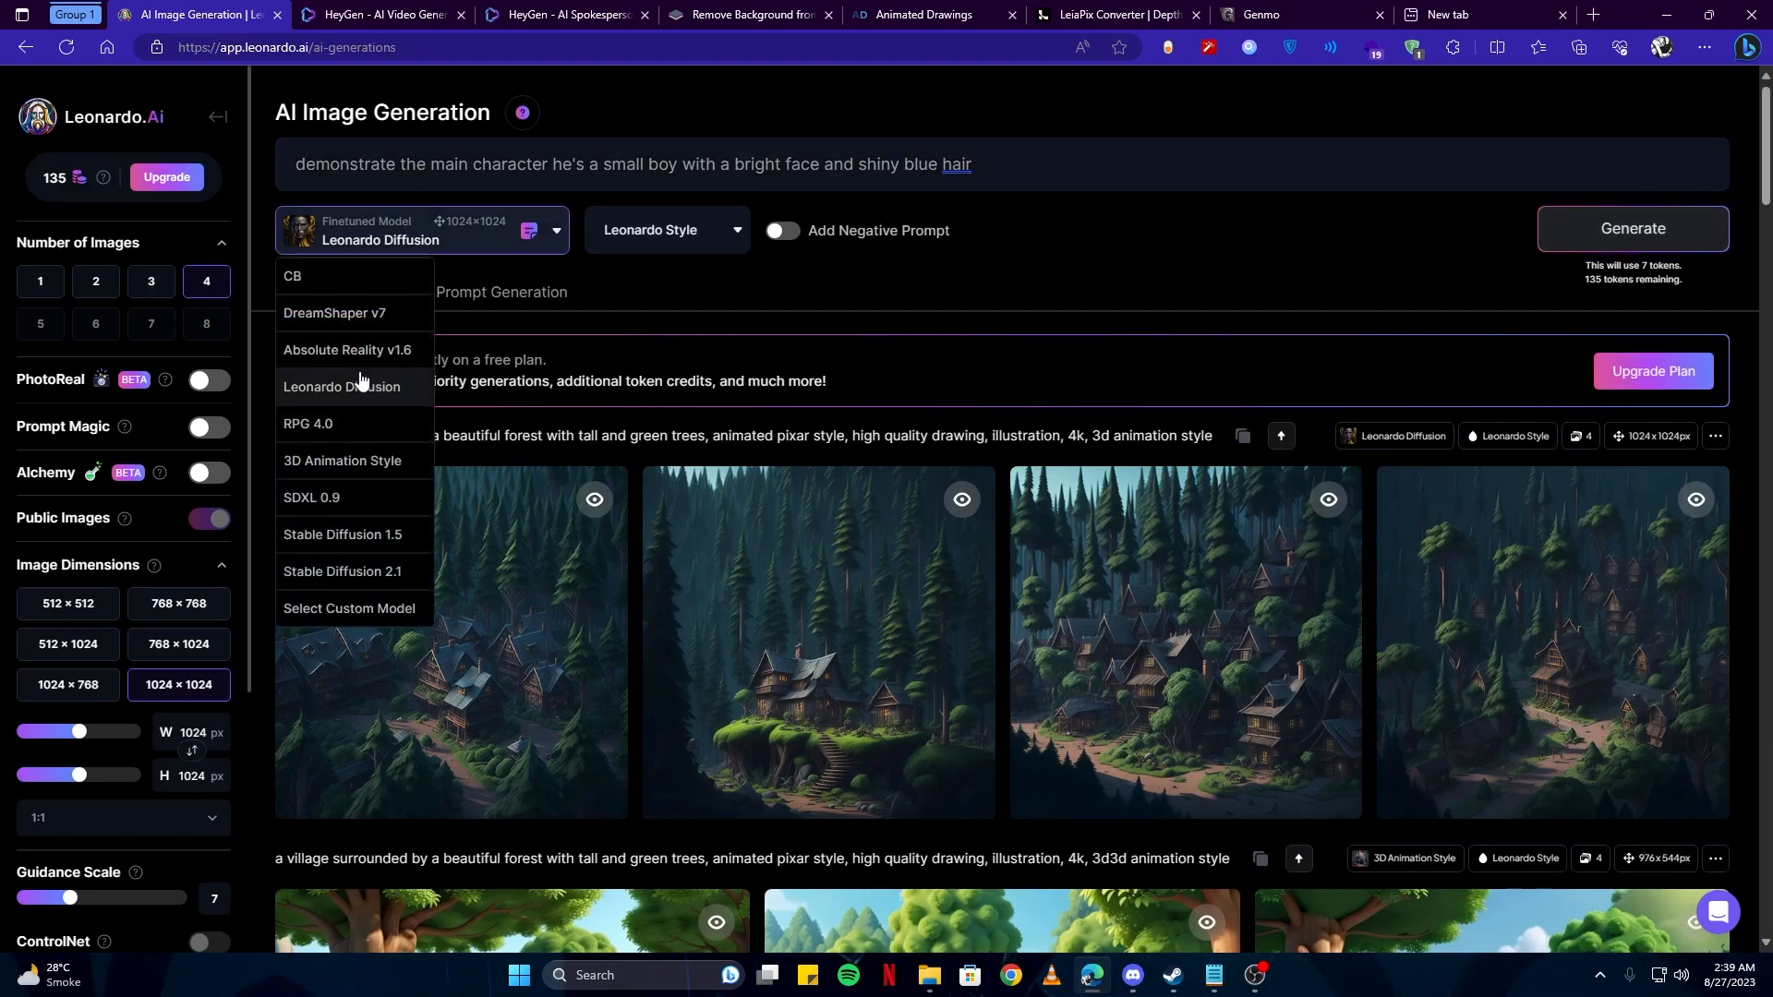
left_click(342, 461)
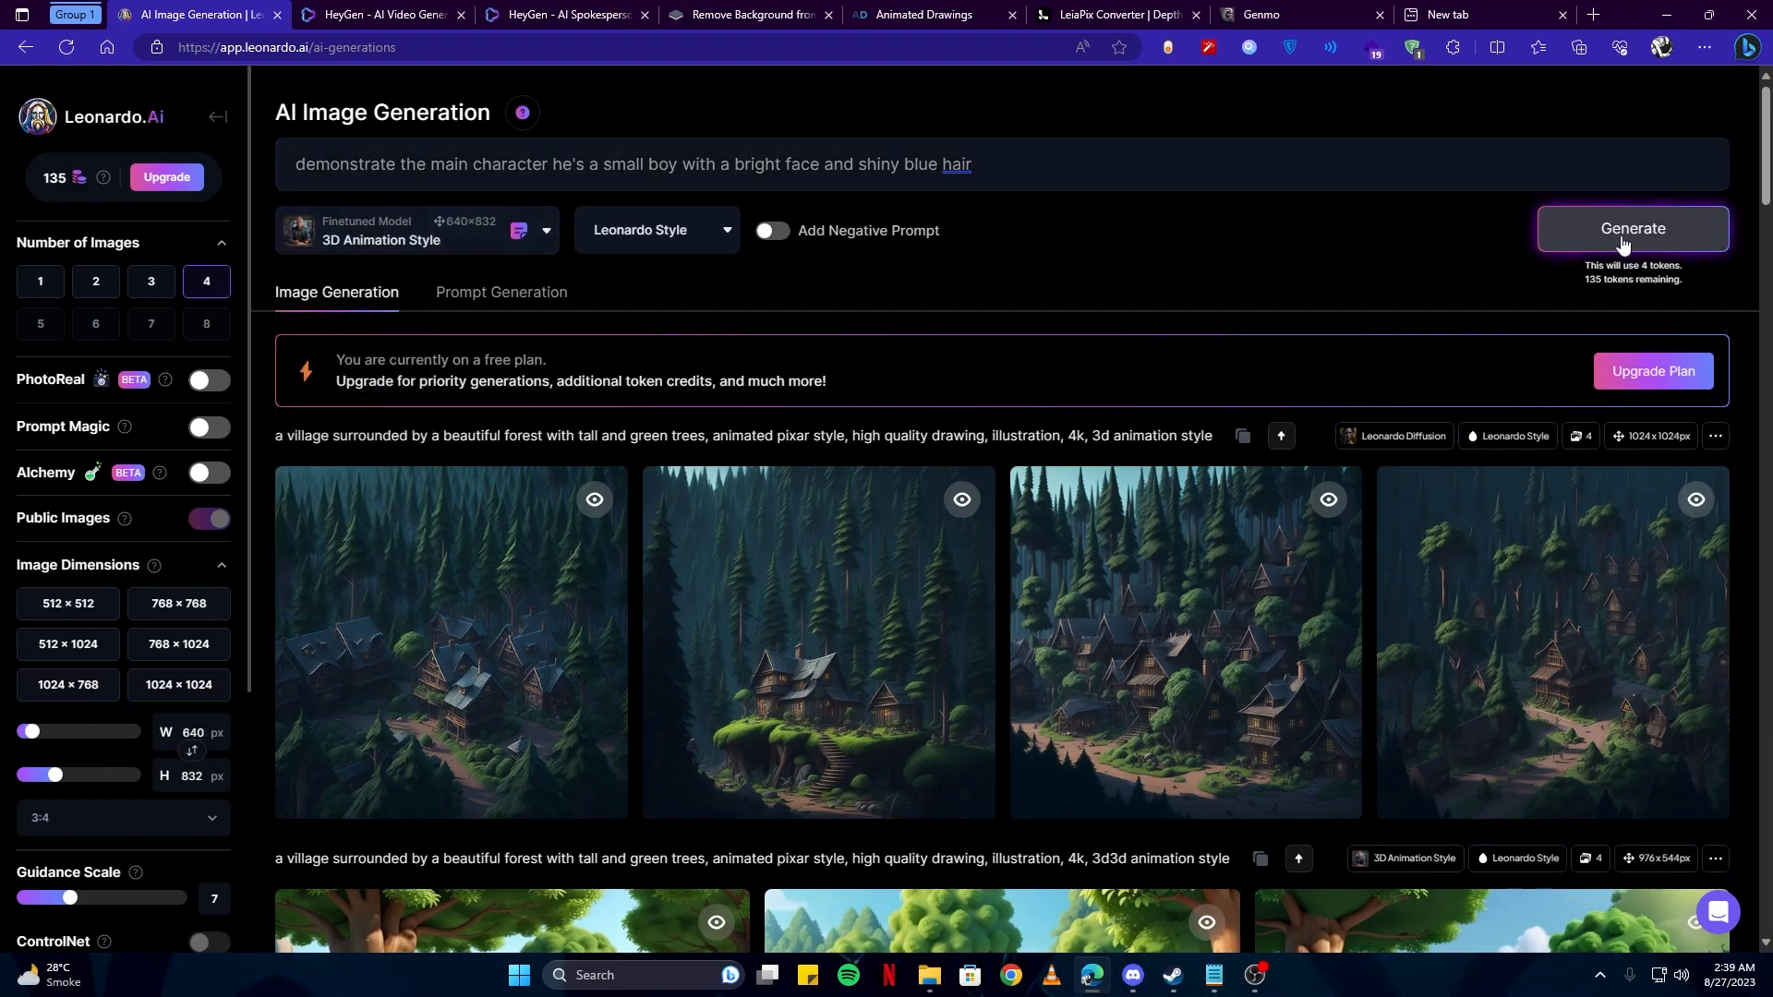
scroll(74, 453, "down", 4)
left_click(71, 452)
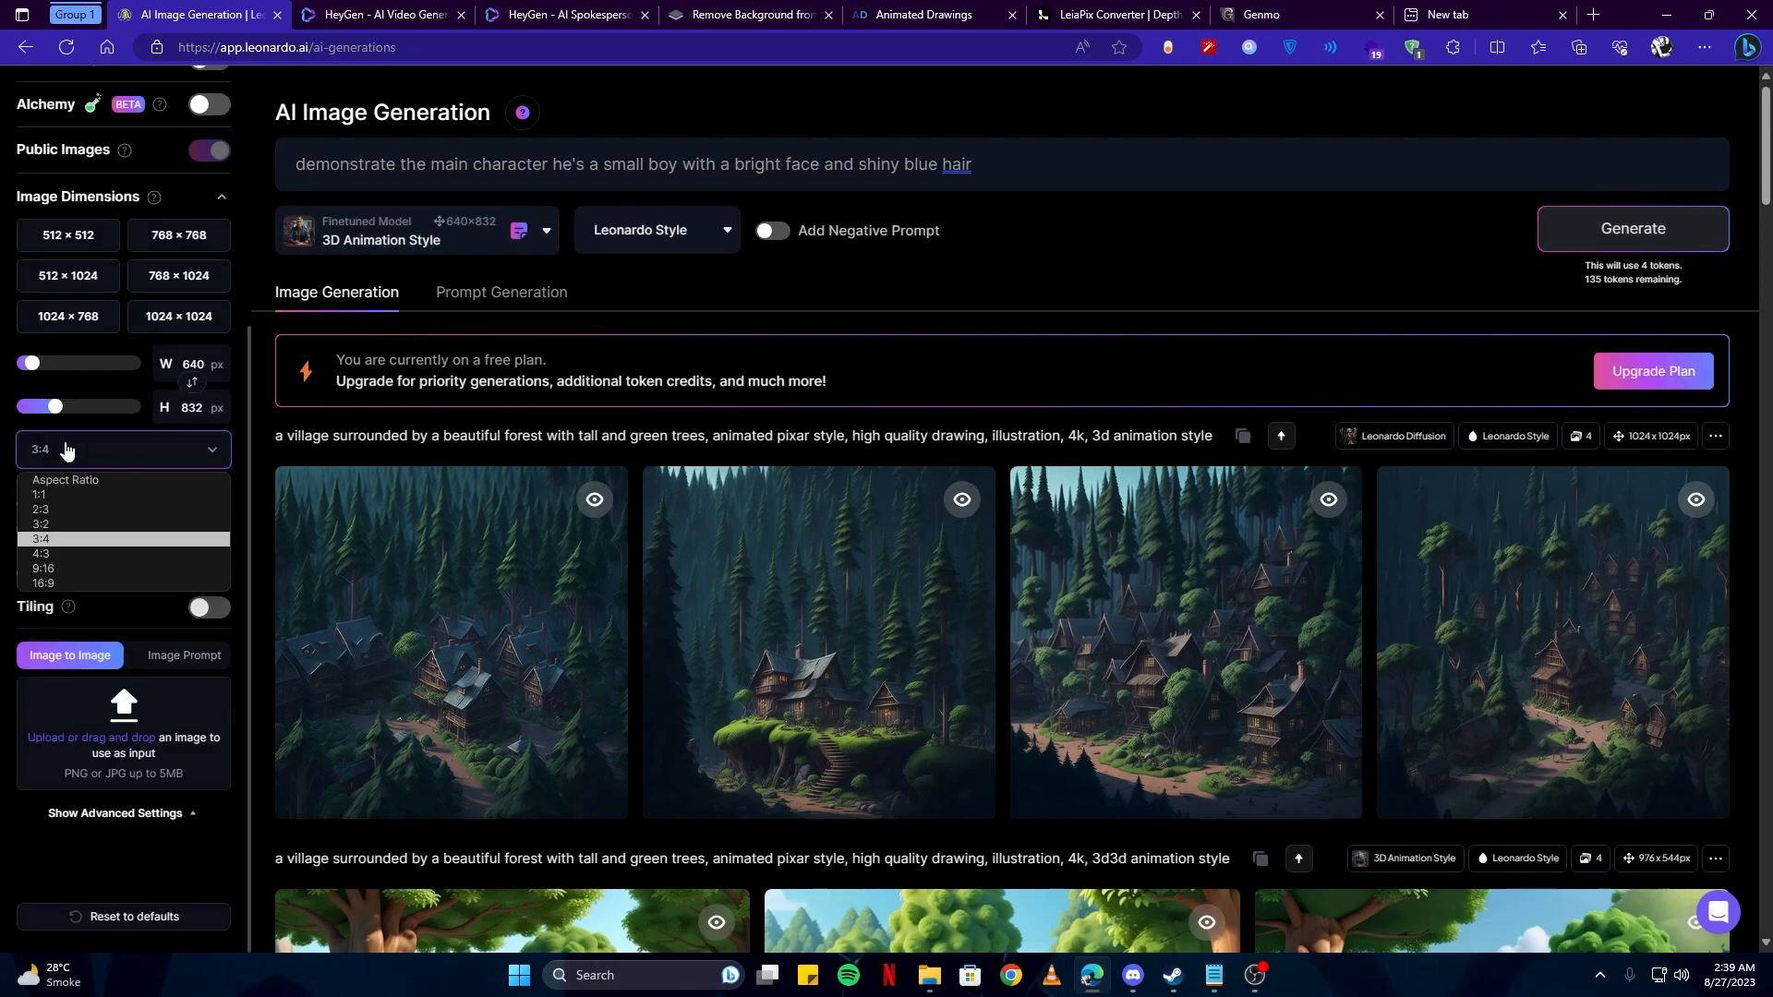
left_click(75, 448)
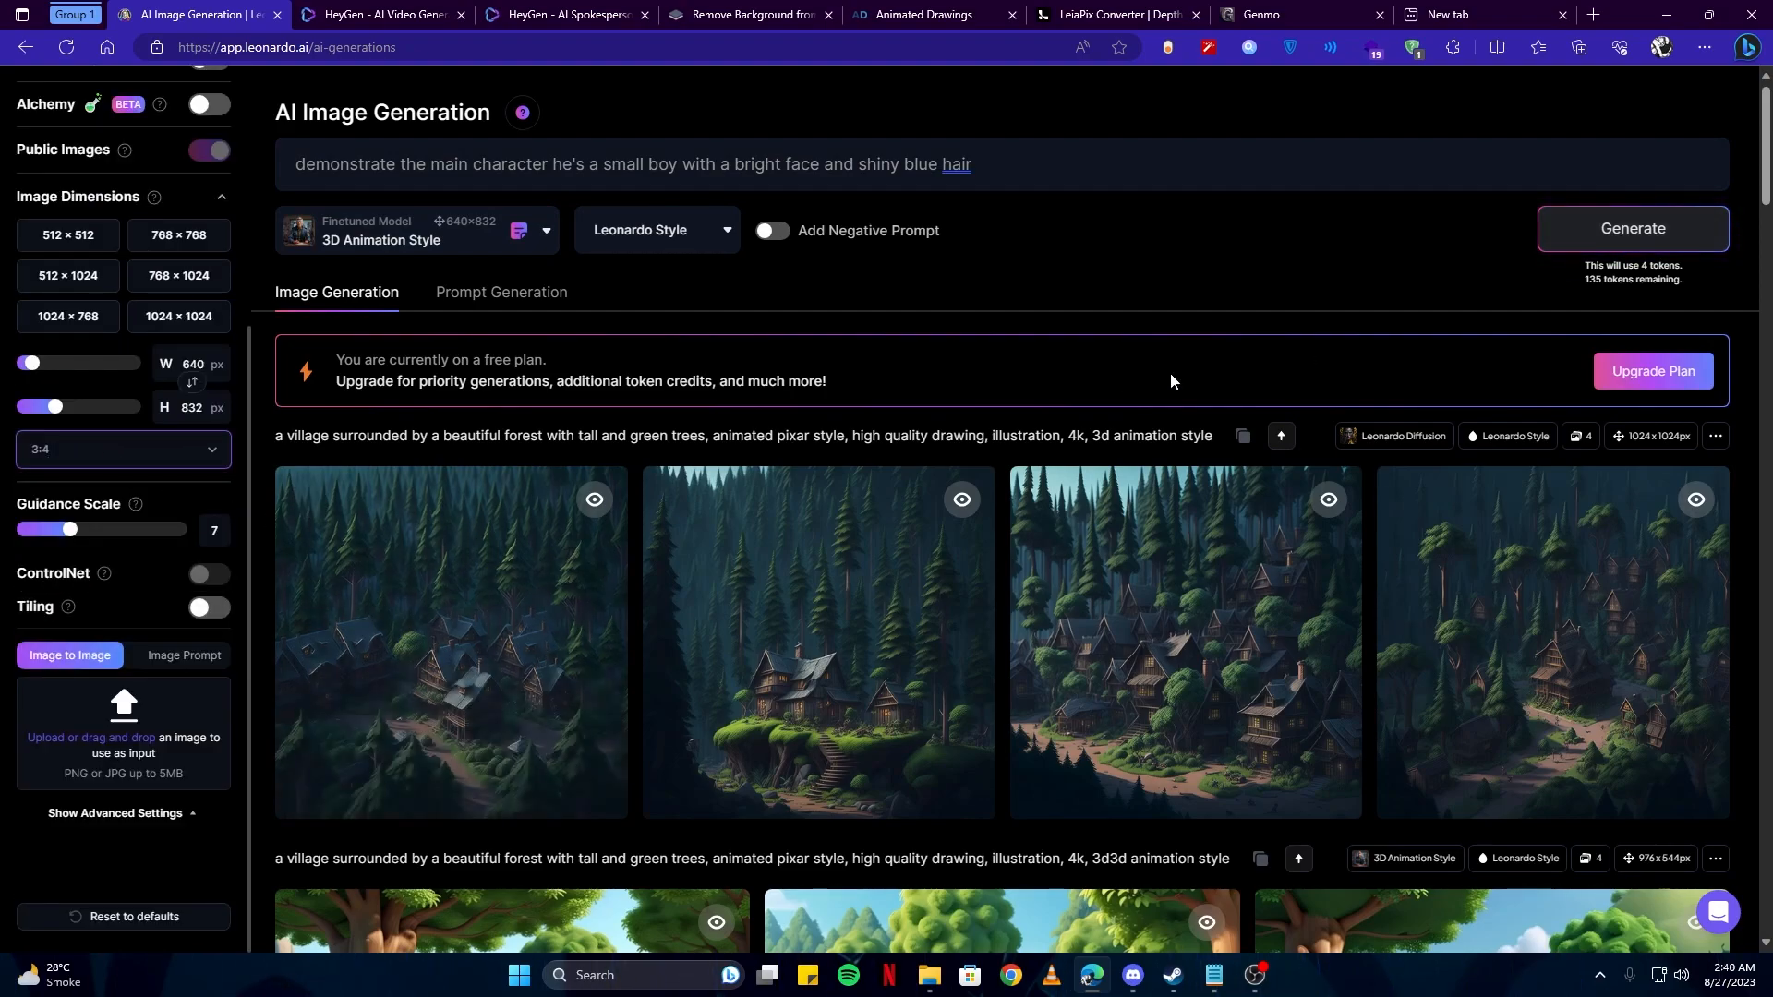
left_click(1588, 245)
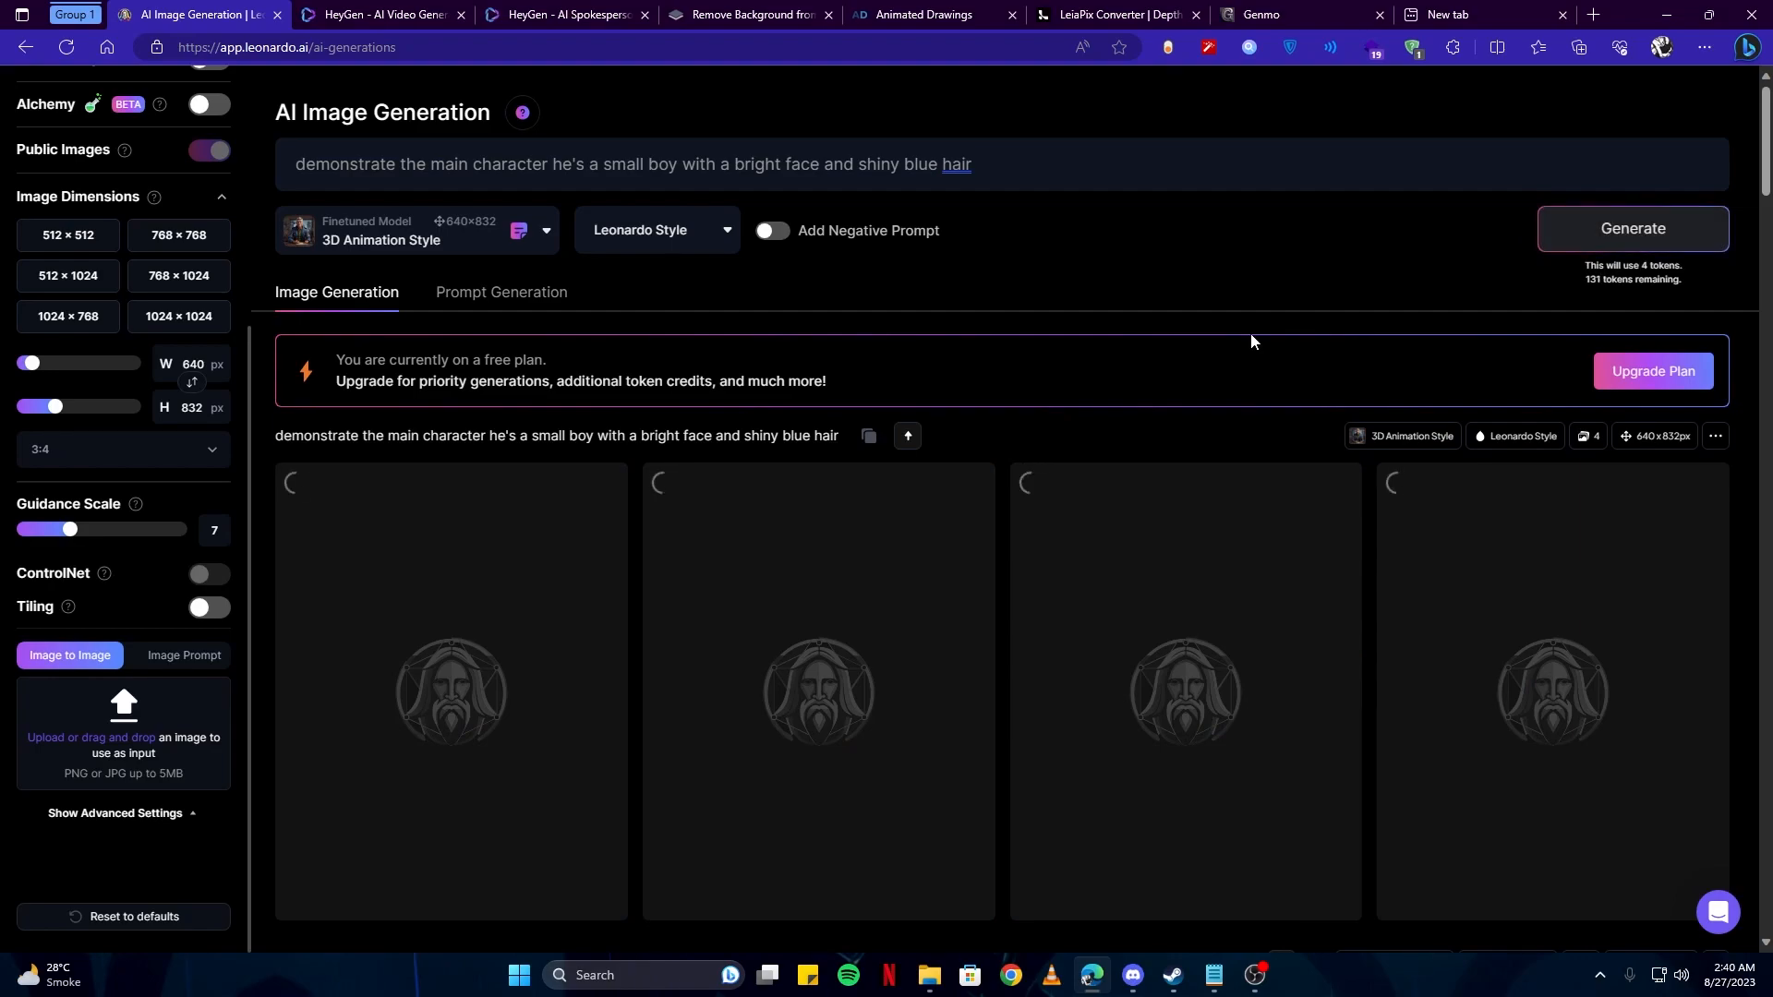
Examine the generated blue-haired boy images, previewing the first and third at full size
scroll(953, 316, "down", 2)
scroll(730, 346, "down", 2)
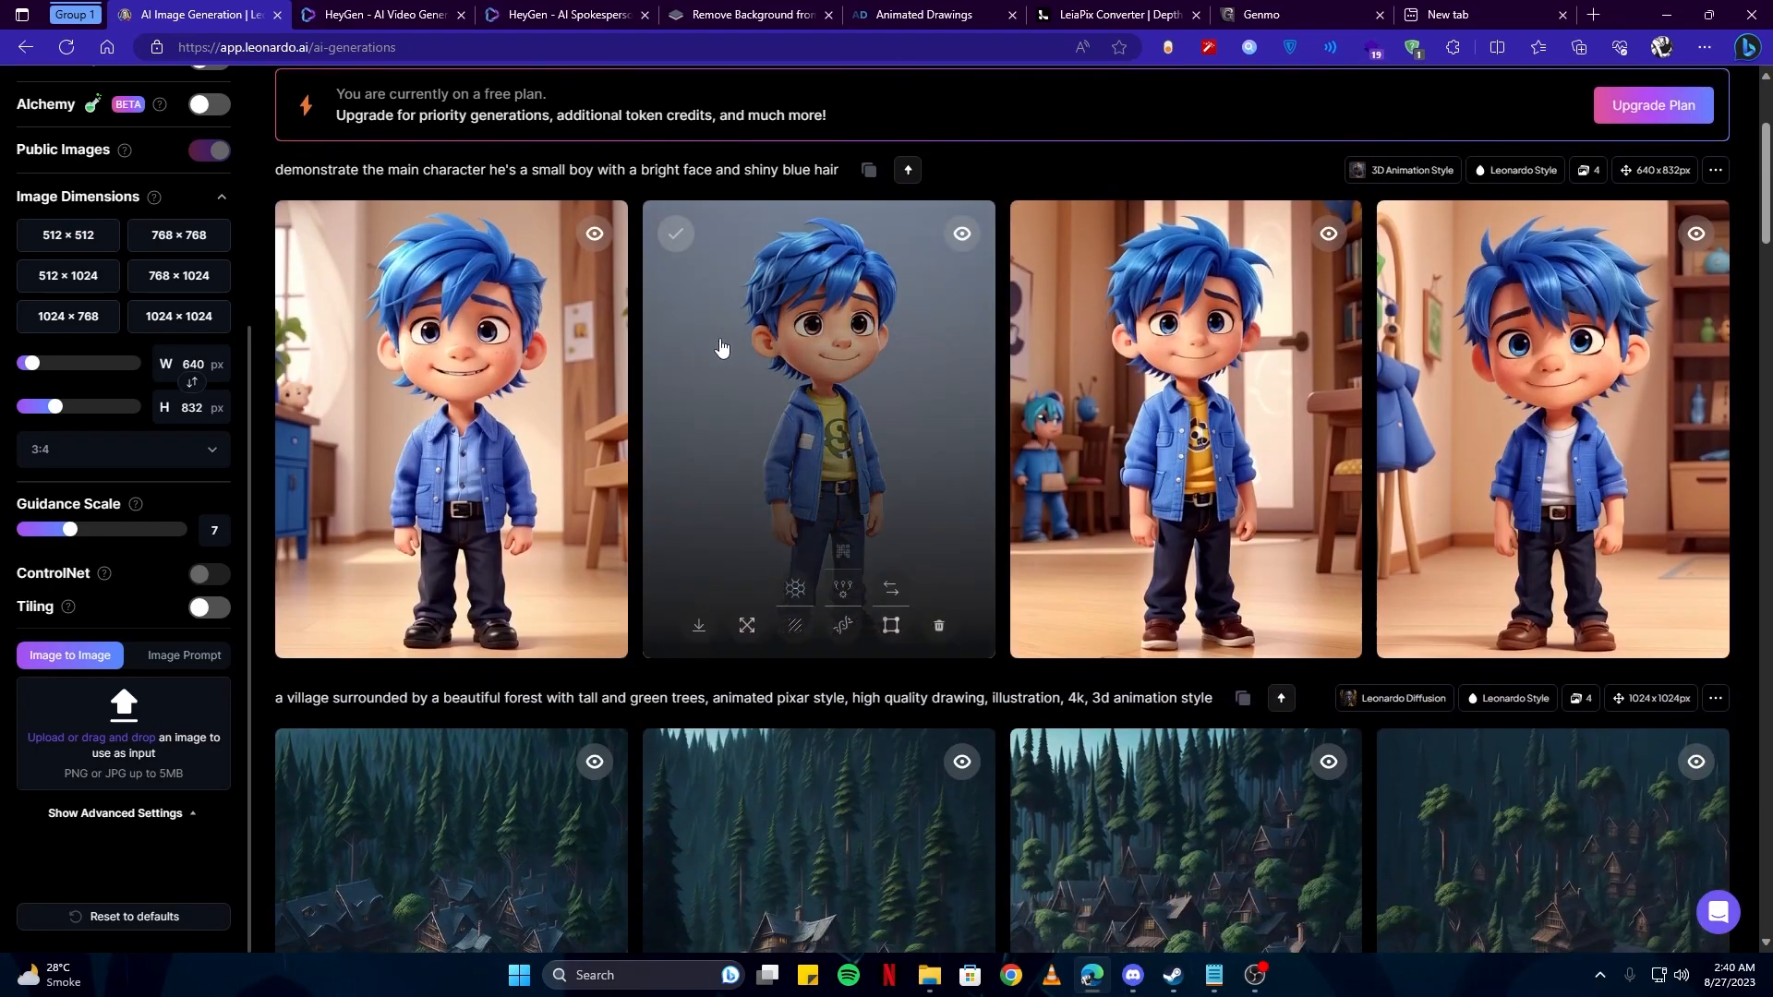
left_click(1282, 456)
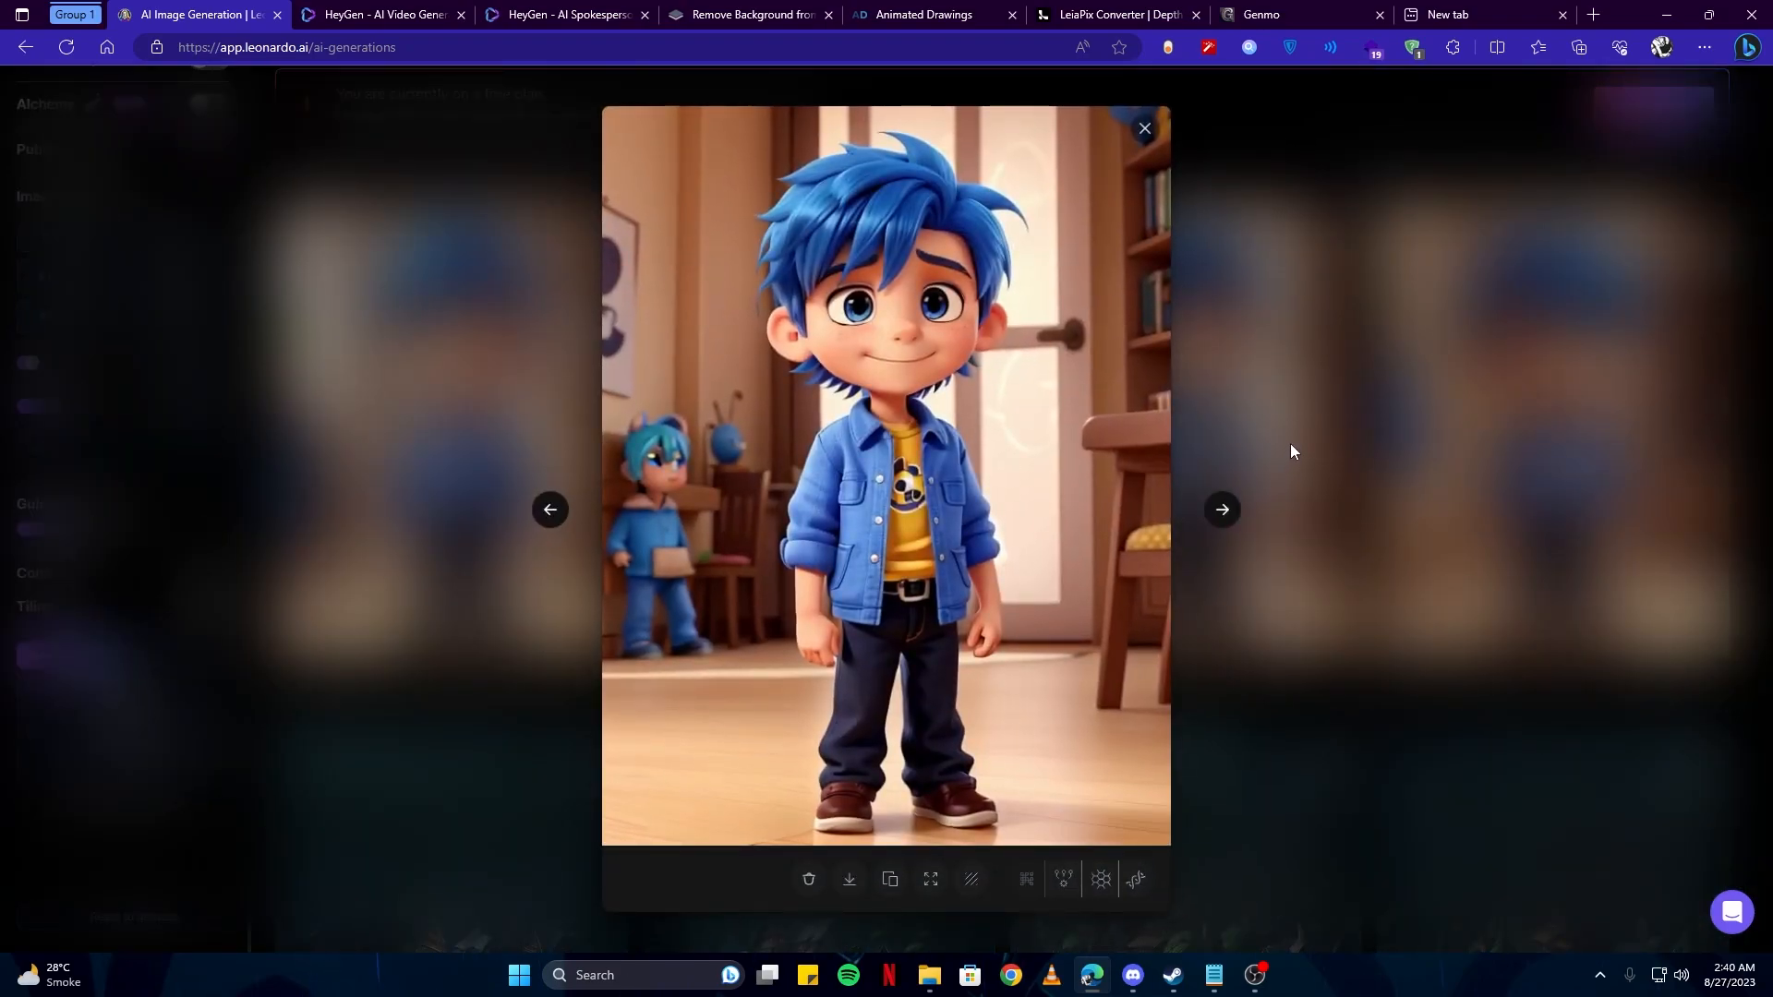
left_click(1217, 164)
left_click(456, 446)
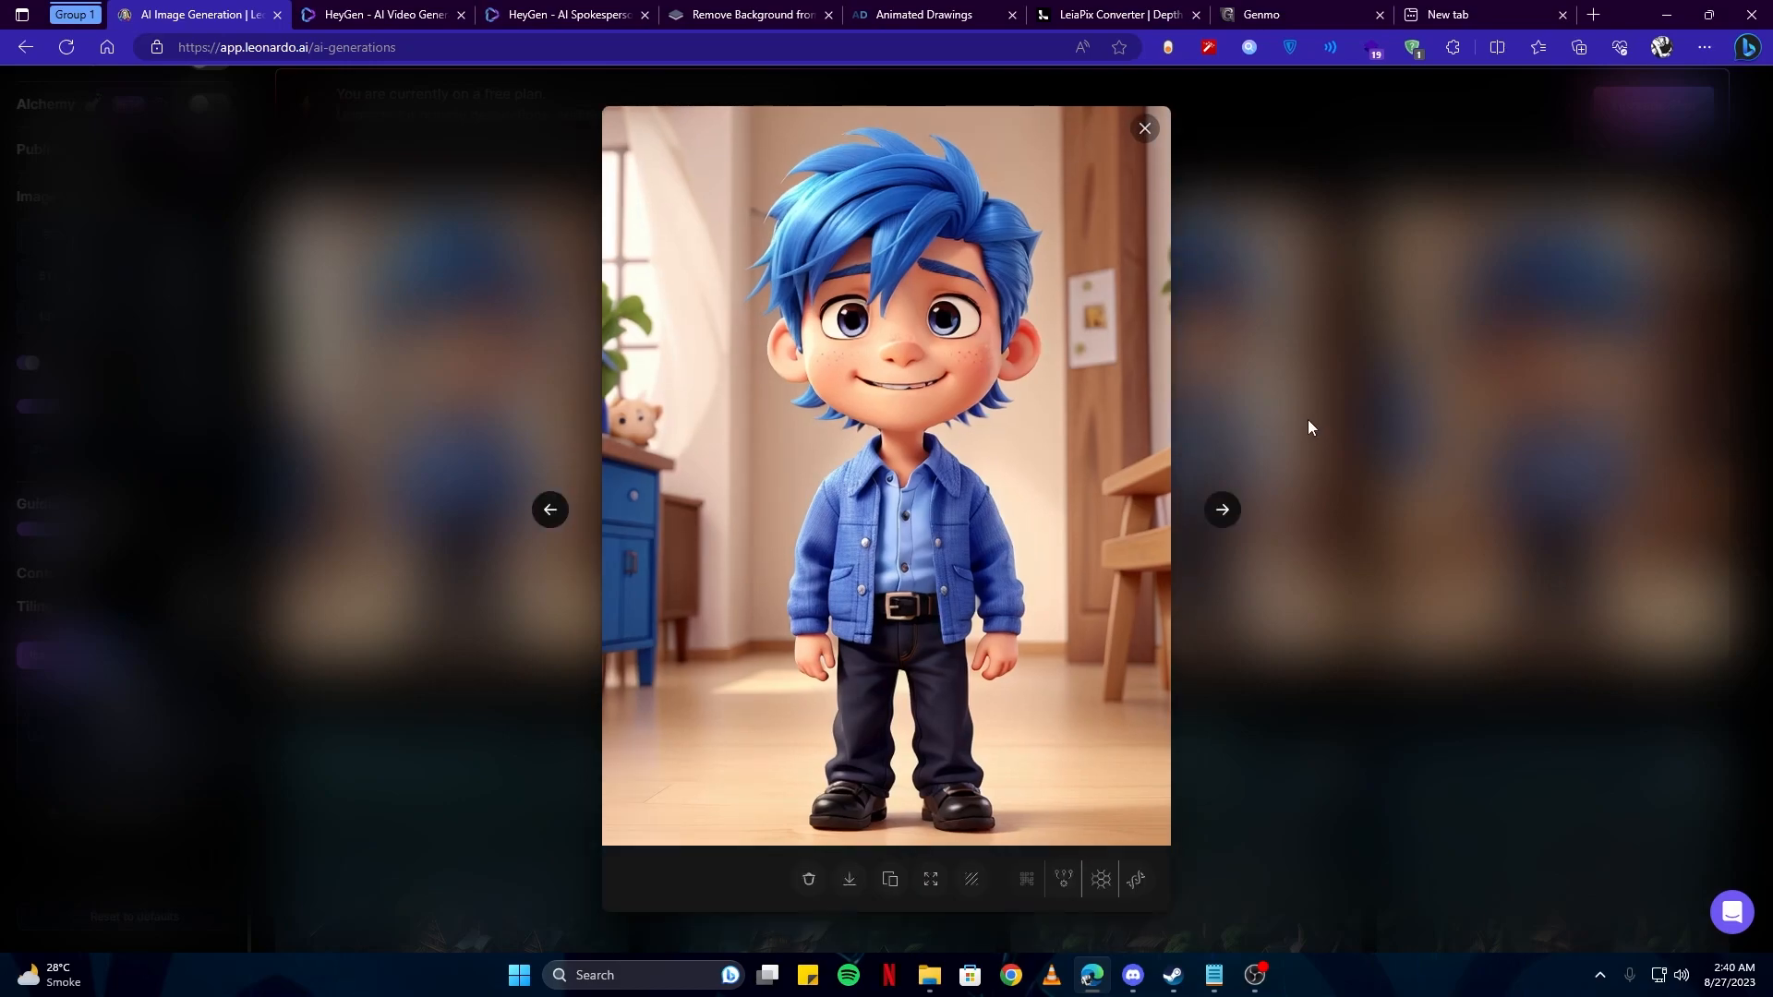
left_click(1137, 132)
left_click(1242, 434)
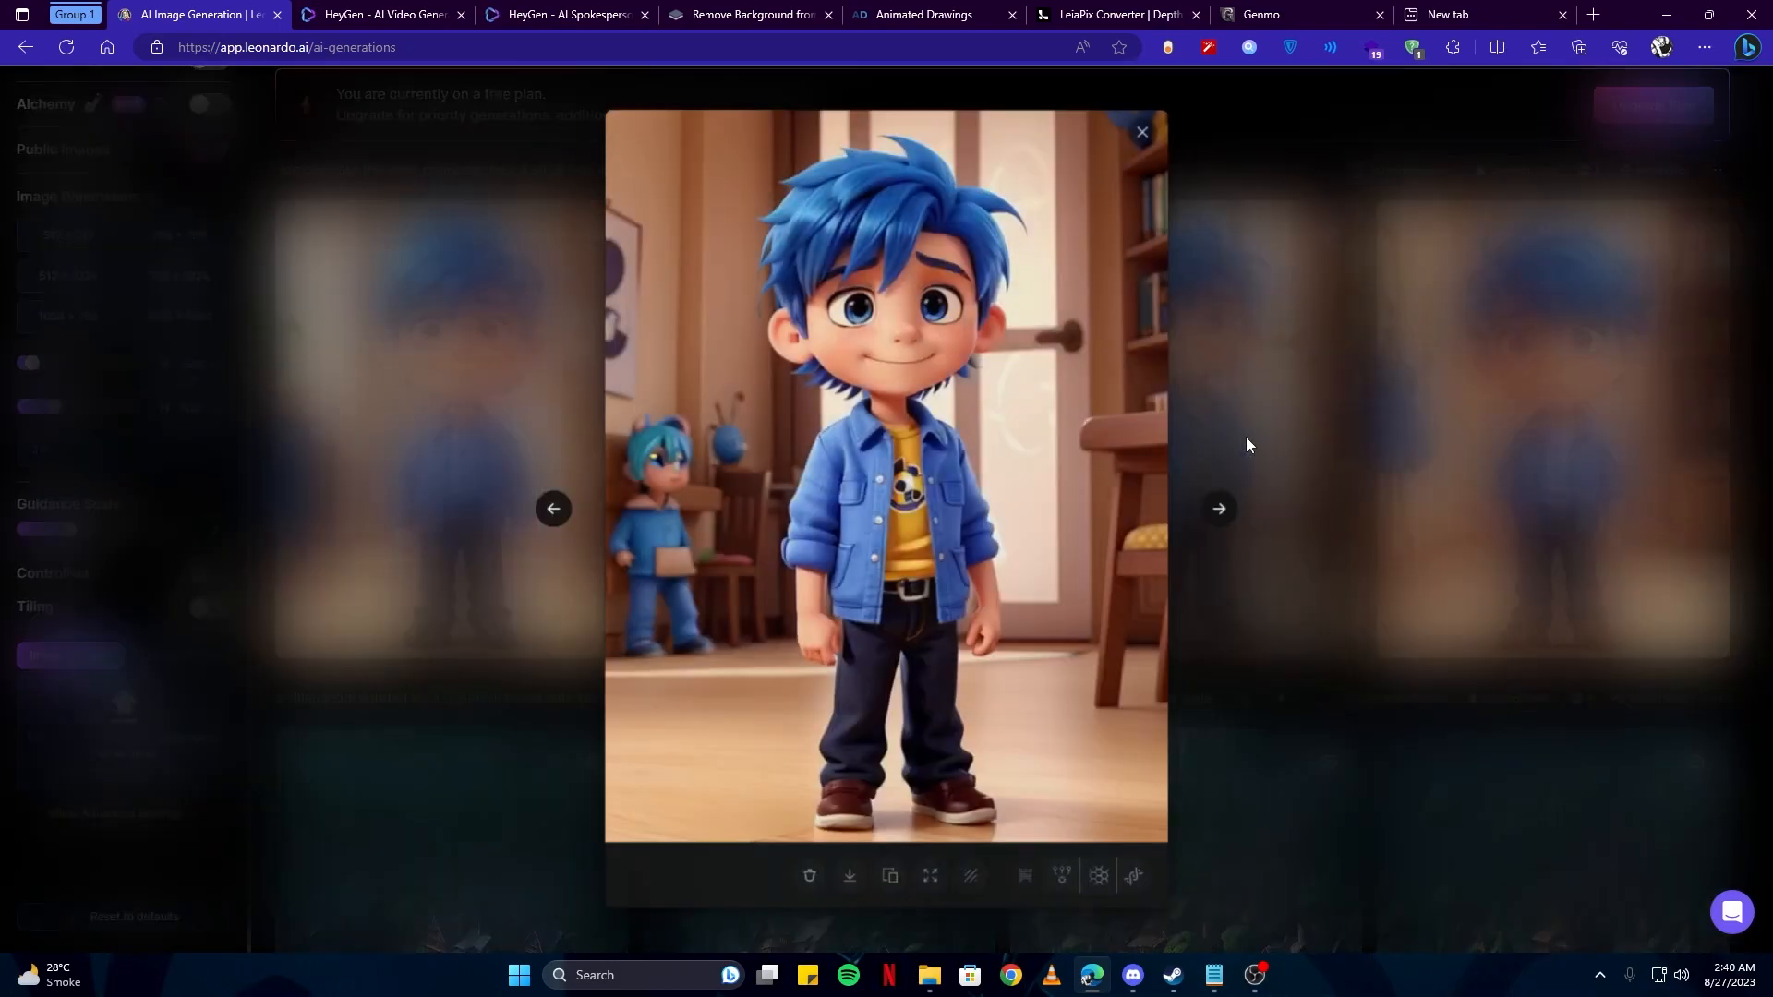
left_click(1144, 128)
Generate images from a new prompt: boys standing wearing t-shirt, full body, blue shiny hair, clip art, 4K, disney style, octane rendering, 3D, detailed eyes
triple_click(957, 165)
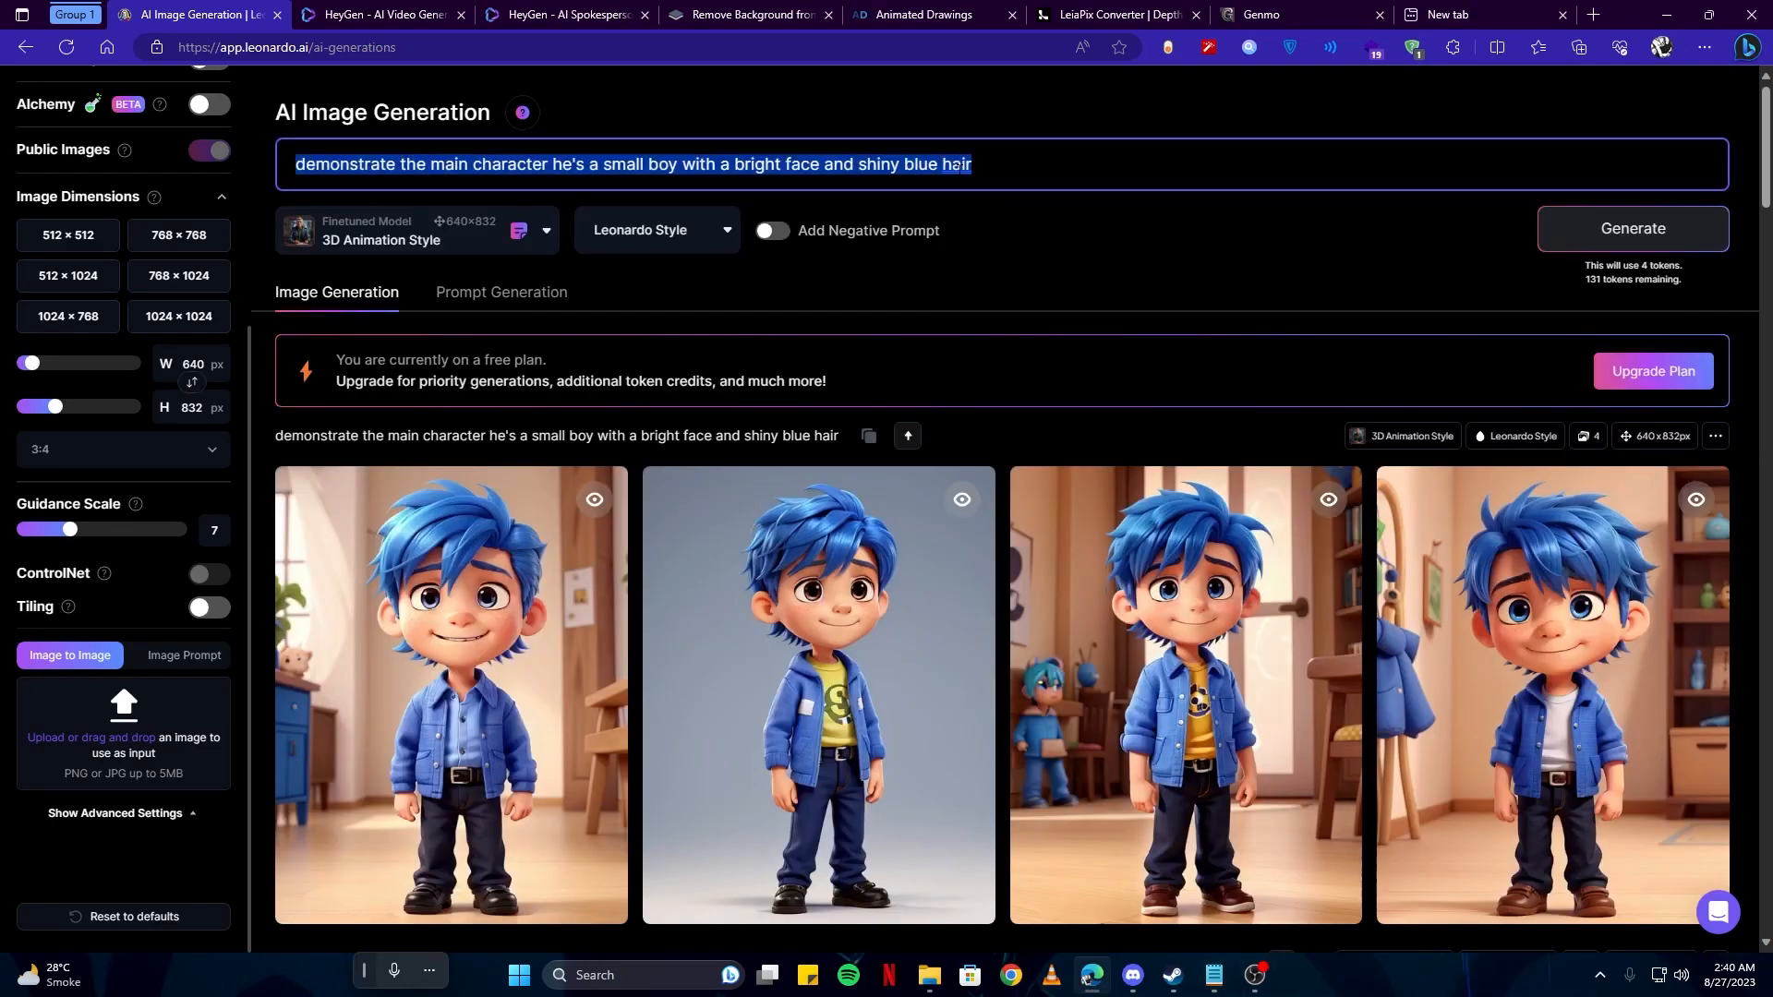
key("BackSpace")
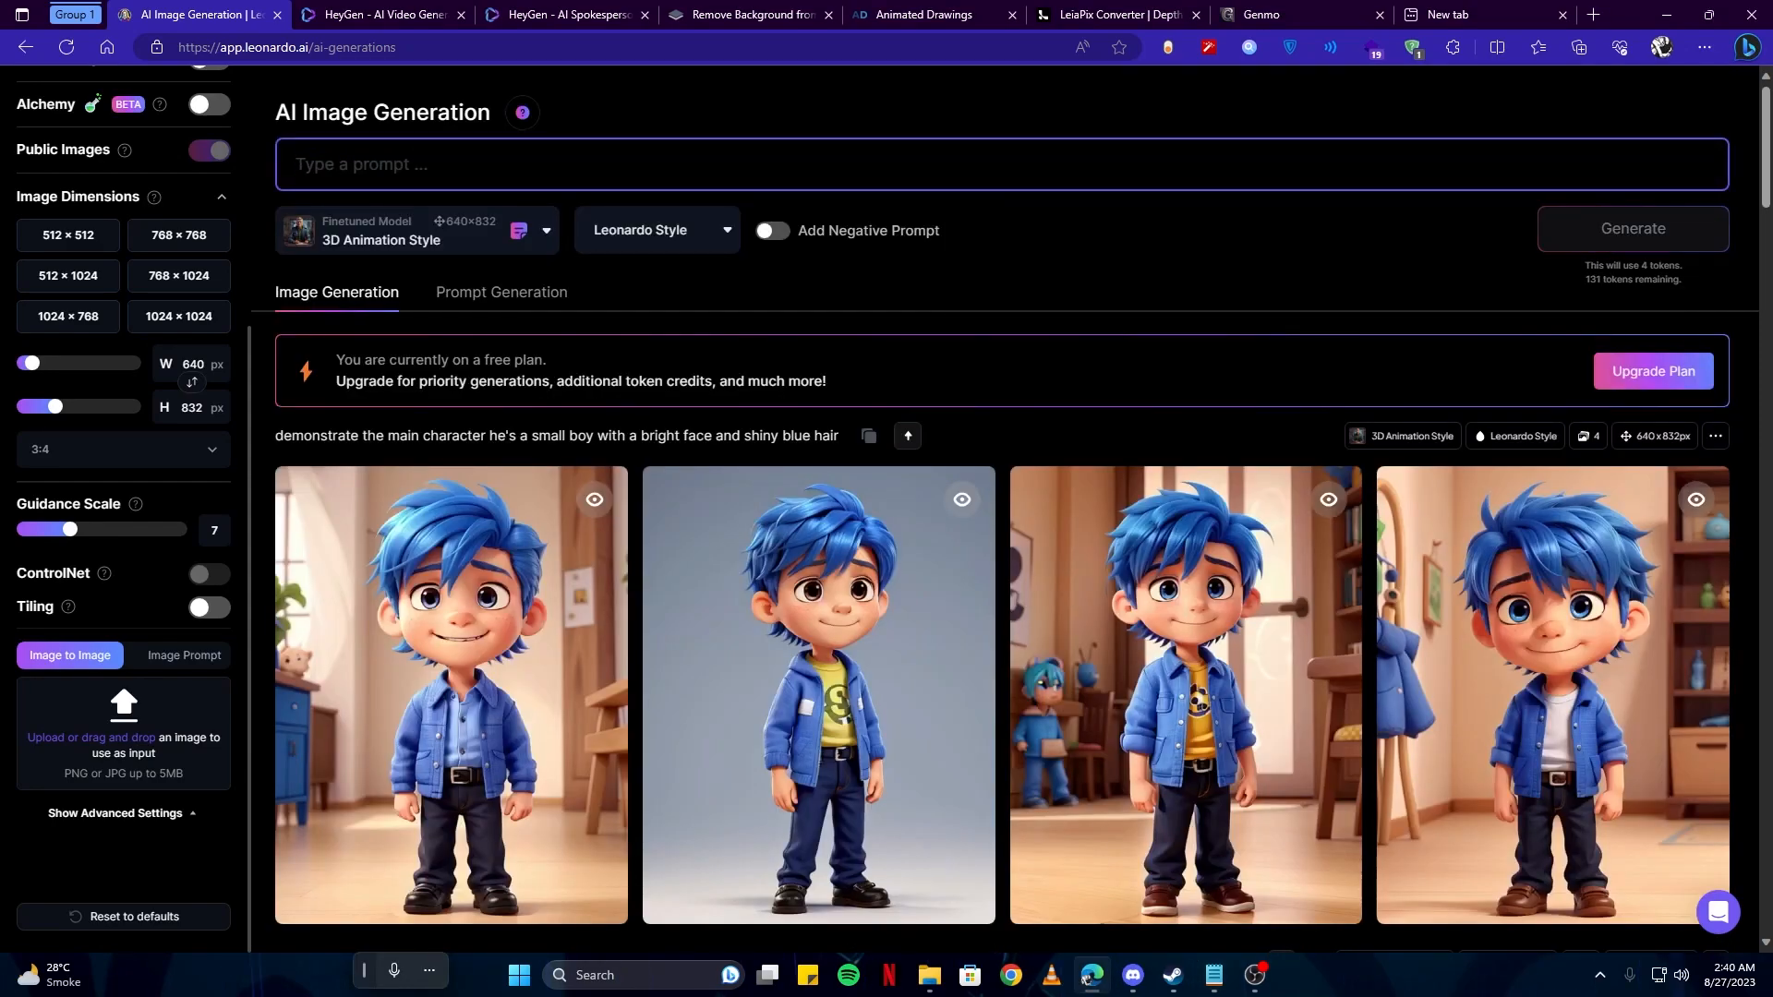
type("Boys standing wearing t-shirt full body drawing the face in maximum quality, blue shiny hair, clip art, full illustration, 4K, sharp, focus, smooth soft skin, symmetrical, concept art, detailed face and body, disney style, fairy tales style, octane rendering, 3D, perfect face, perfect sharp lips, detailed eyes")
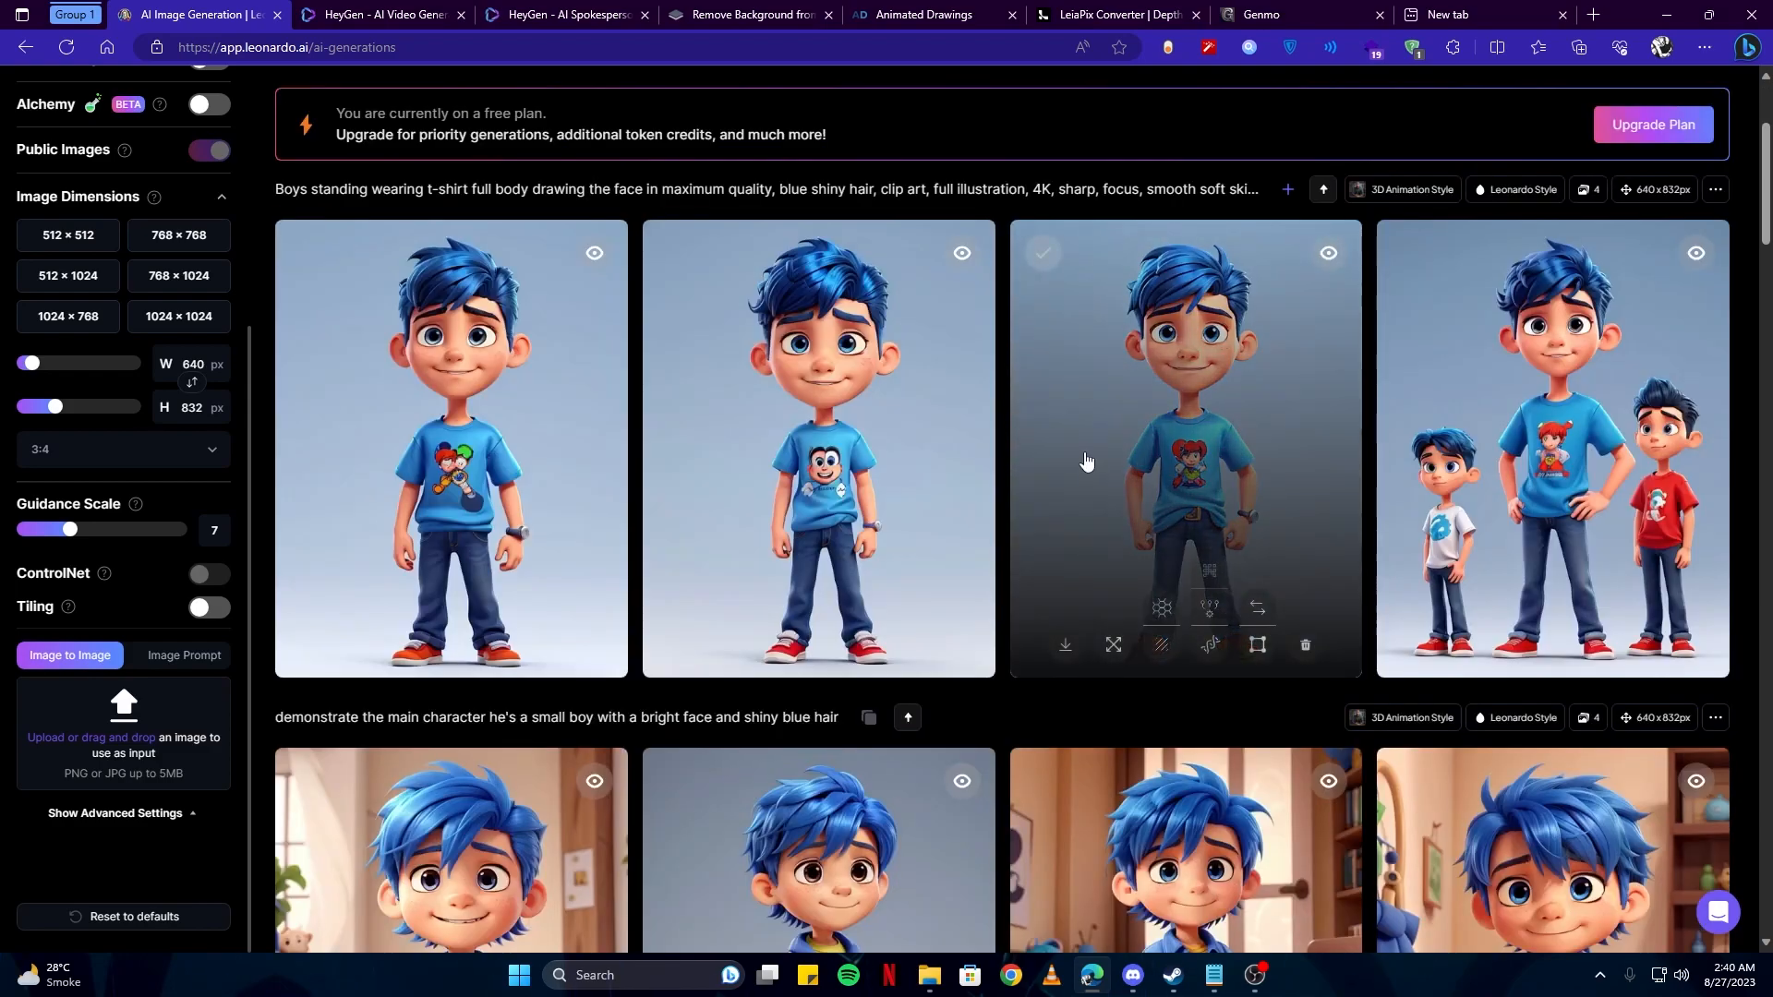
Compare the new t-shirt boy images with the earlier blue-haired boy images
scroll(1053, 473, "down", 4)
scroll(1057, 469, "up", 8)
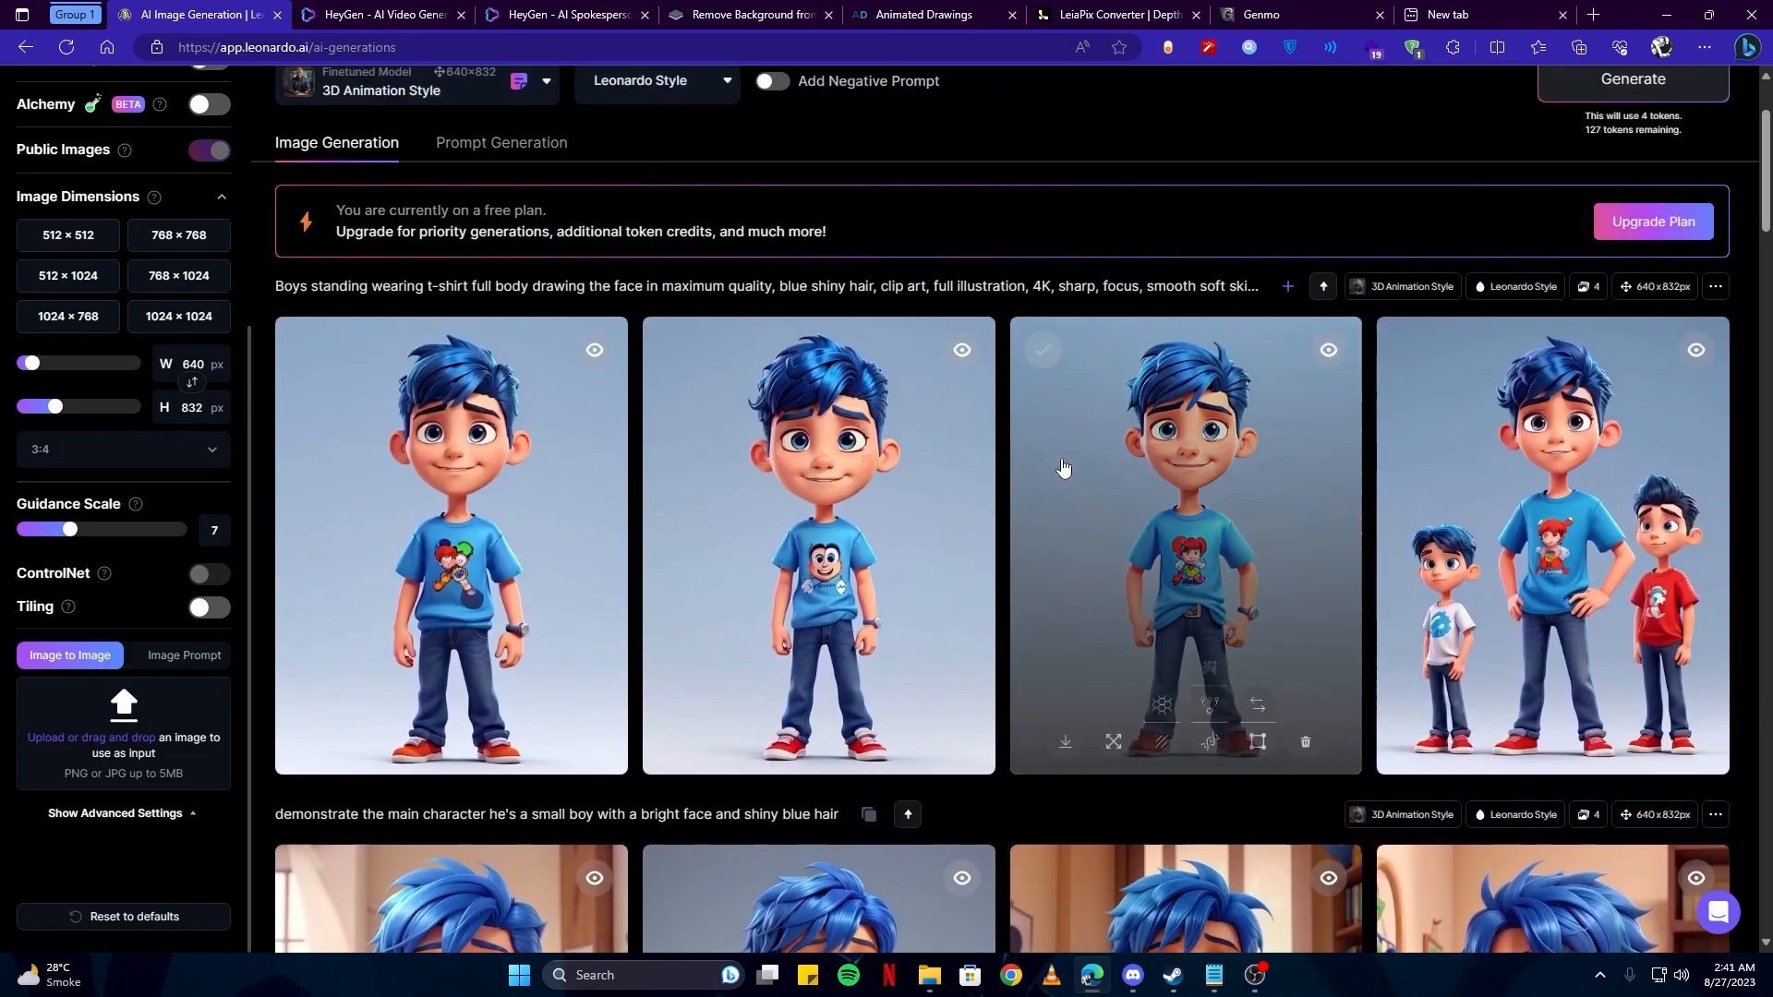
scroll(933, 397, "down", 5)
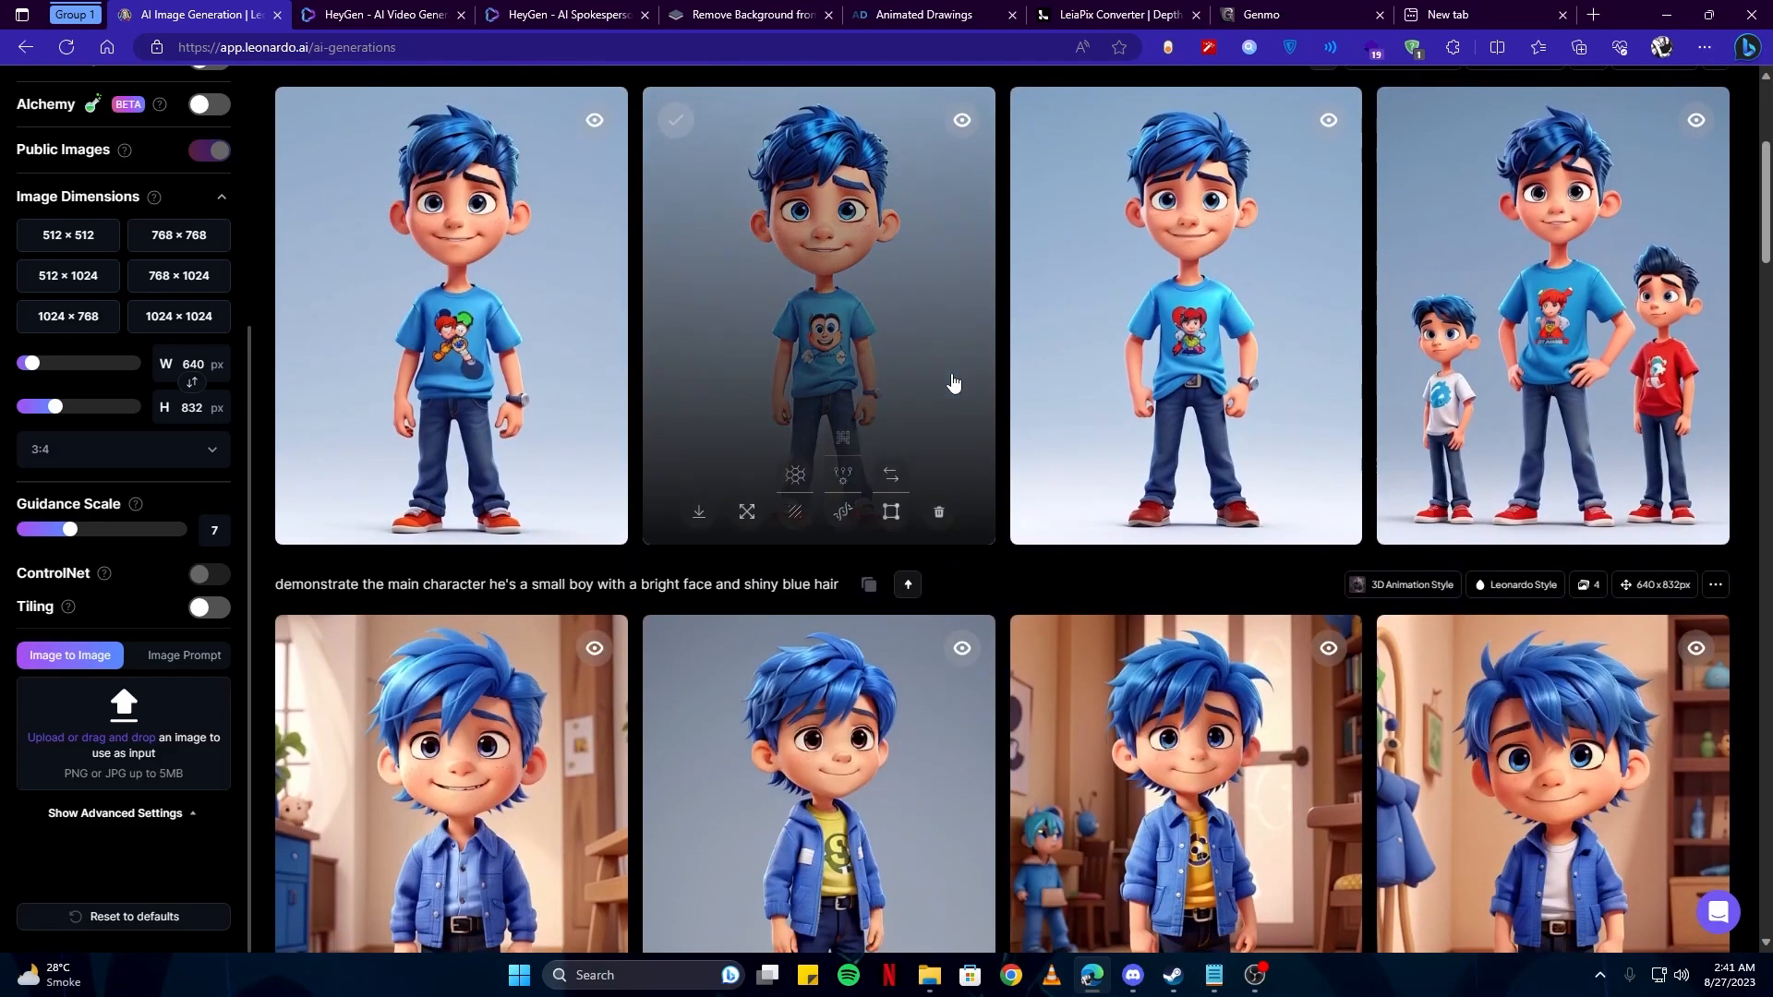
scroll(831, 360, "up", 3)
scroll(831, 305, "down", 3)
scroll(840, 296, "up", 1)
scroll(822, 415, "down", 3)
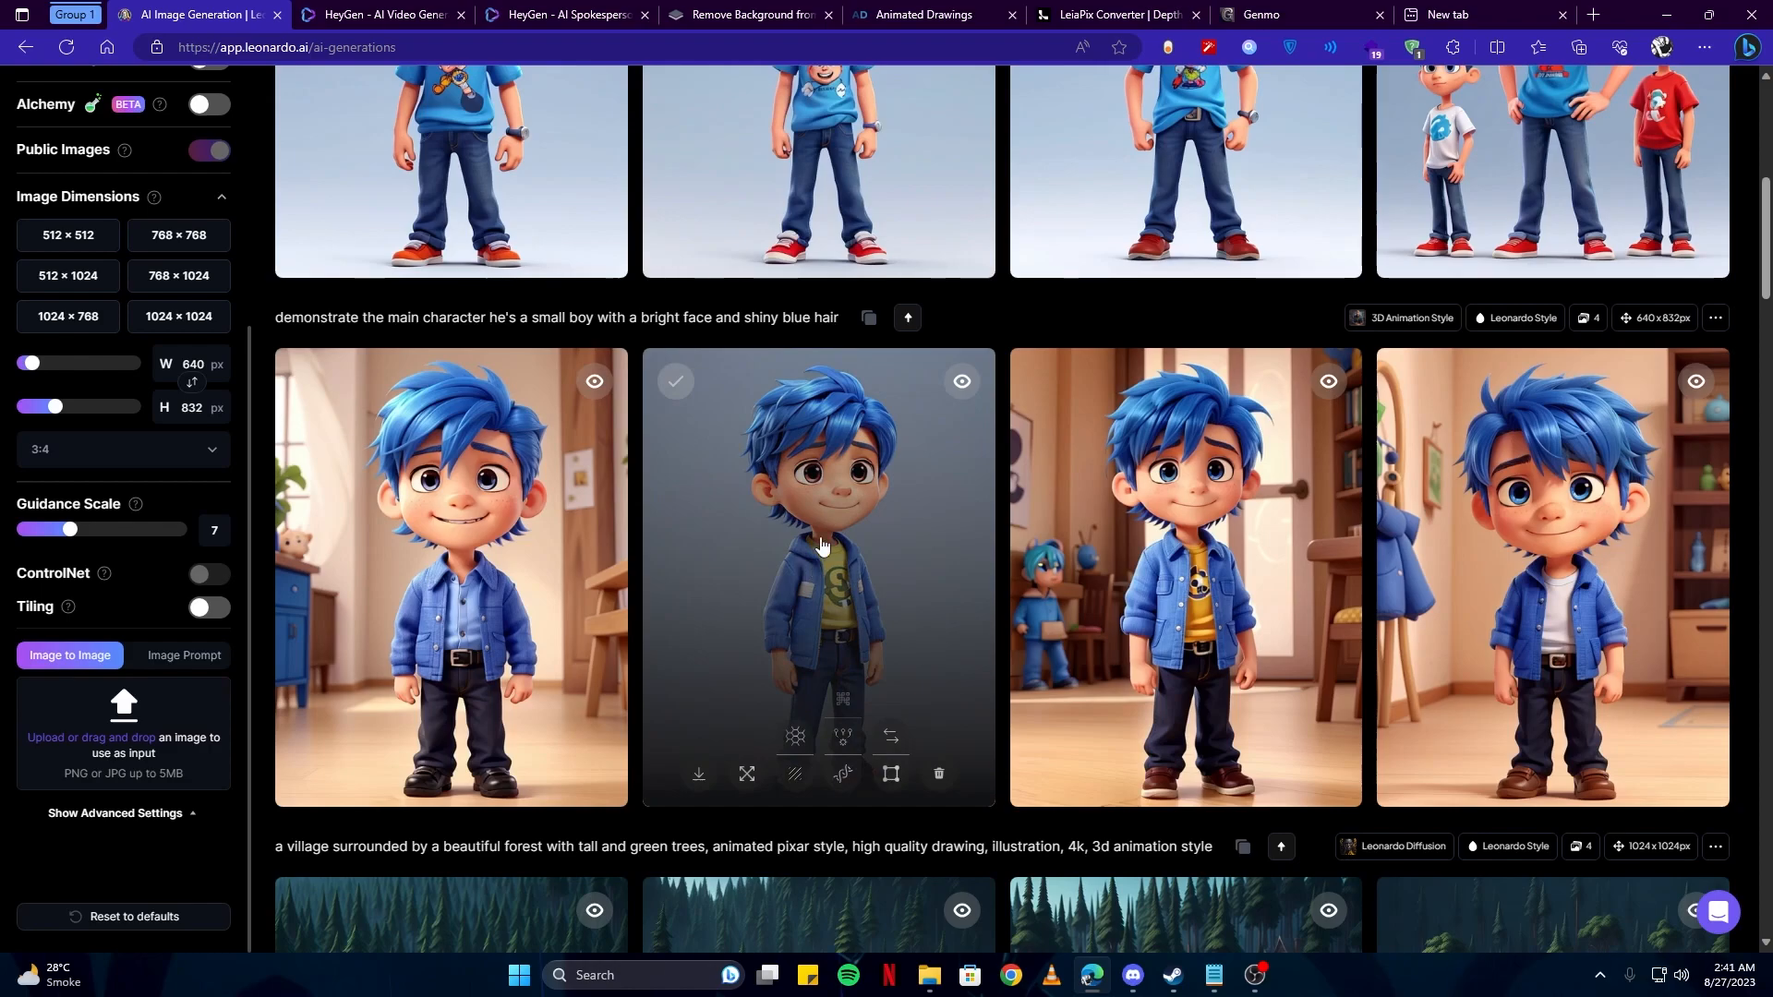
scroll(720, 564, "up", 3)
scroll(835, 646, "down", 2)
scroll(840, 670, "up", 7)
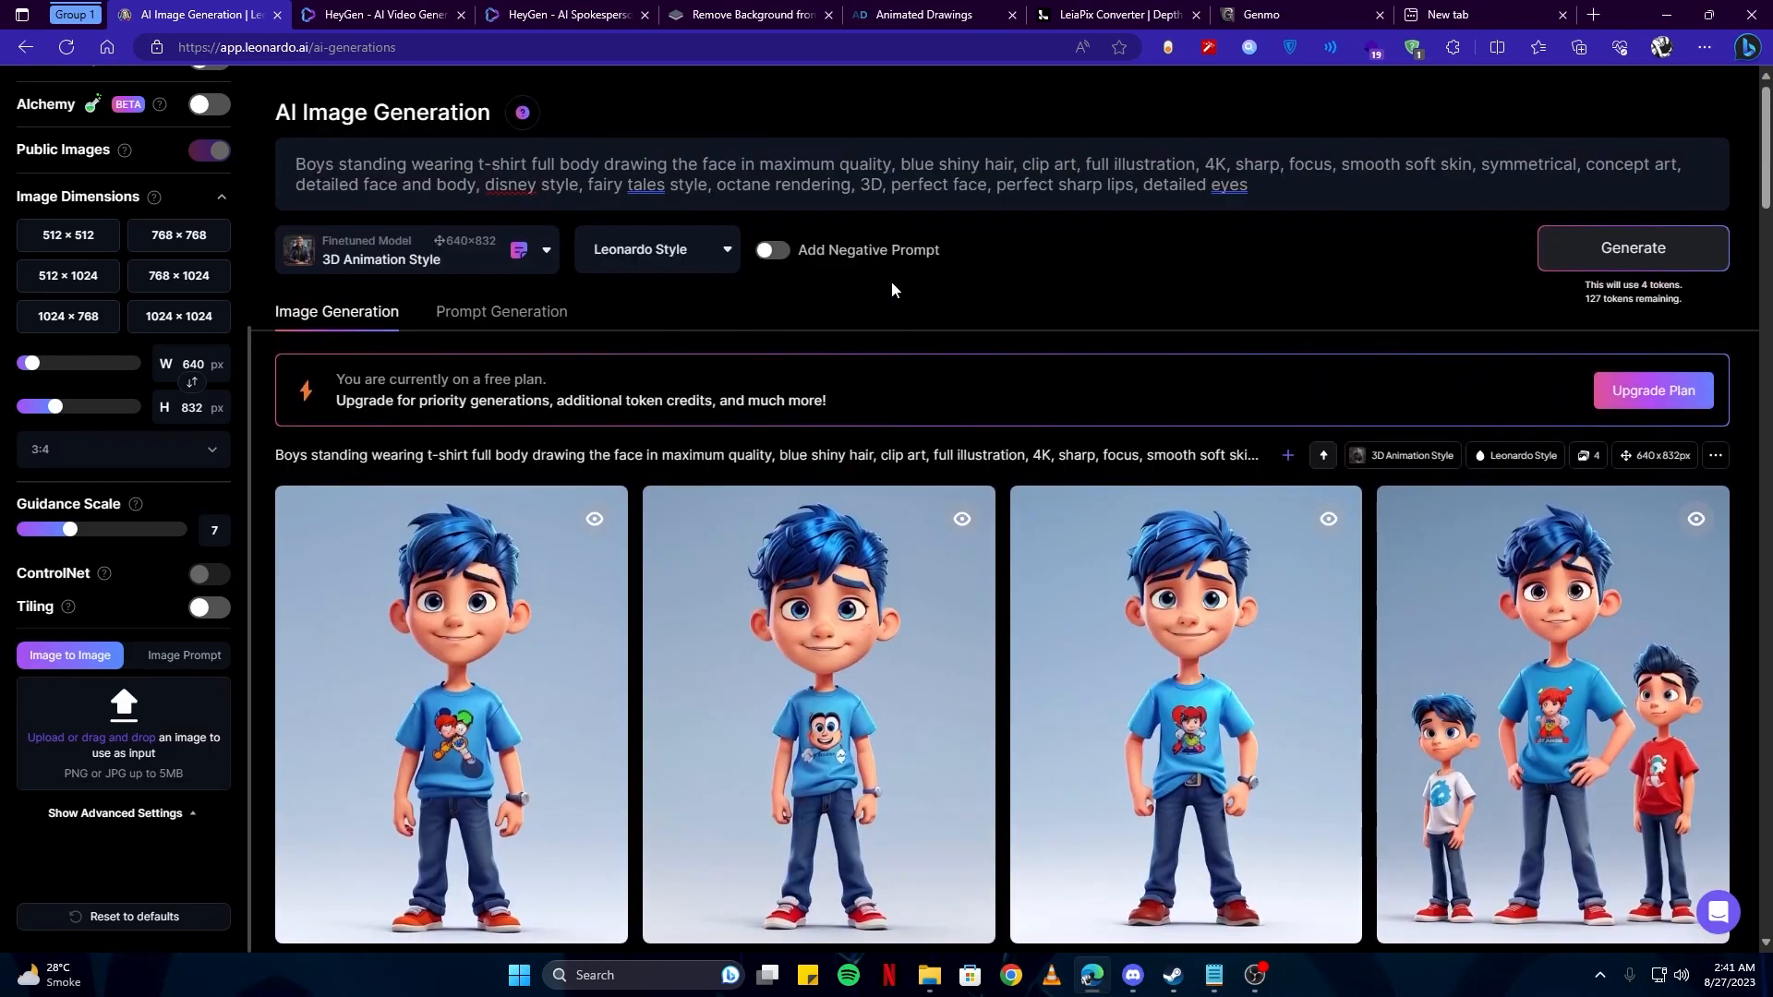
Generate images of the main character as a samurai standing in rain forest, tall trees, autumn weather, sunset, japanese style, clipart, animated background, 4K, 3D, illustration
left_click(825, 184)
key("ctrl+a")
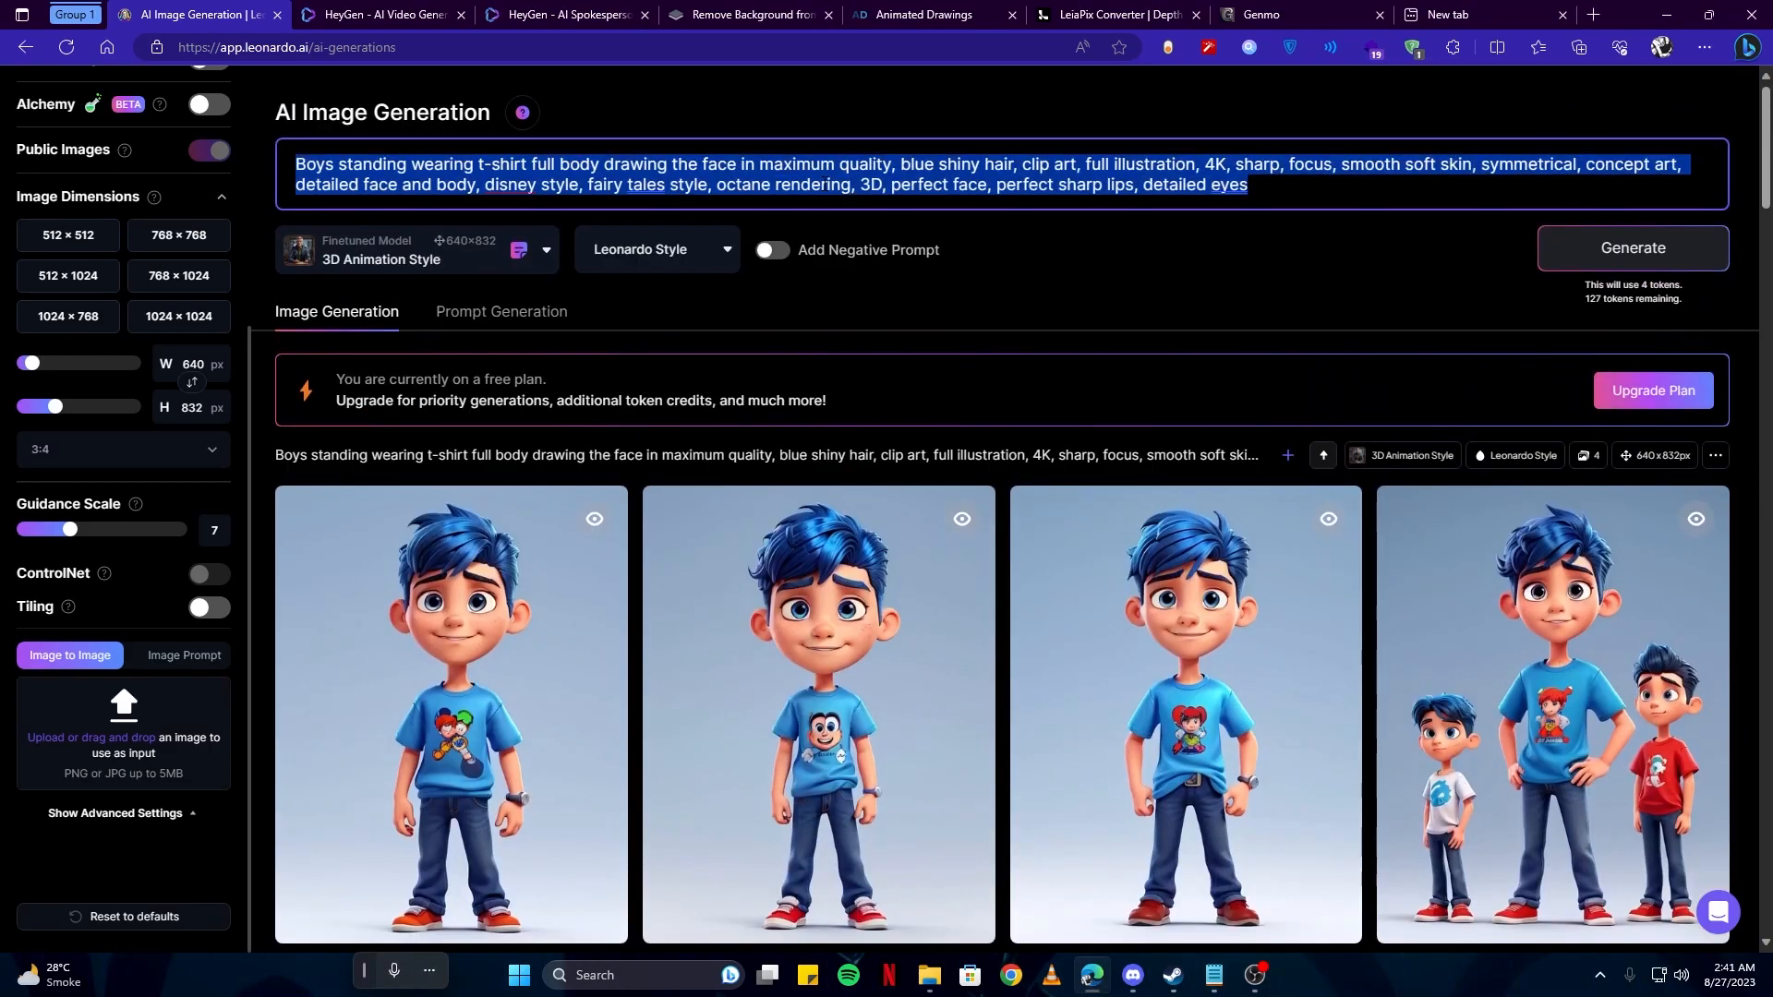
key("BackSpace")
type("Introduce the main character as a samurai standing in rain forest surrounded by beautiful tall trees, autumn weather, sunset, japanese style, clipart, animated background, high quality, 4K, 3D, illustration")
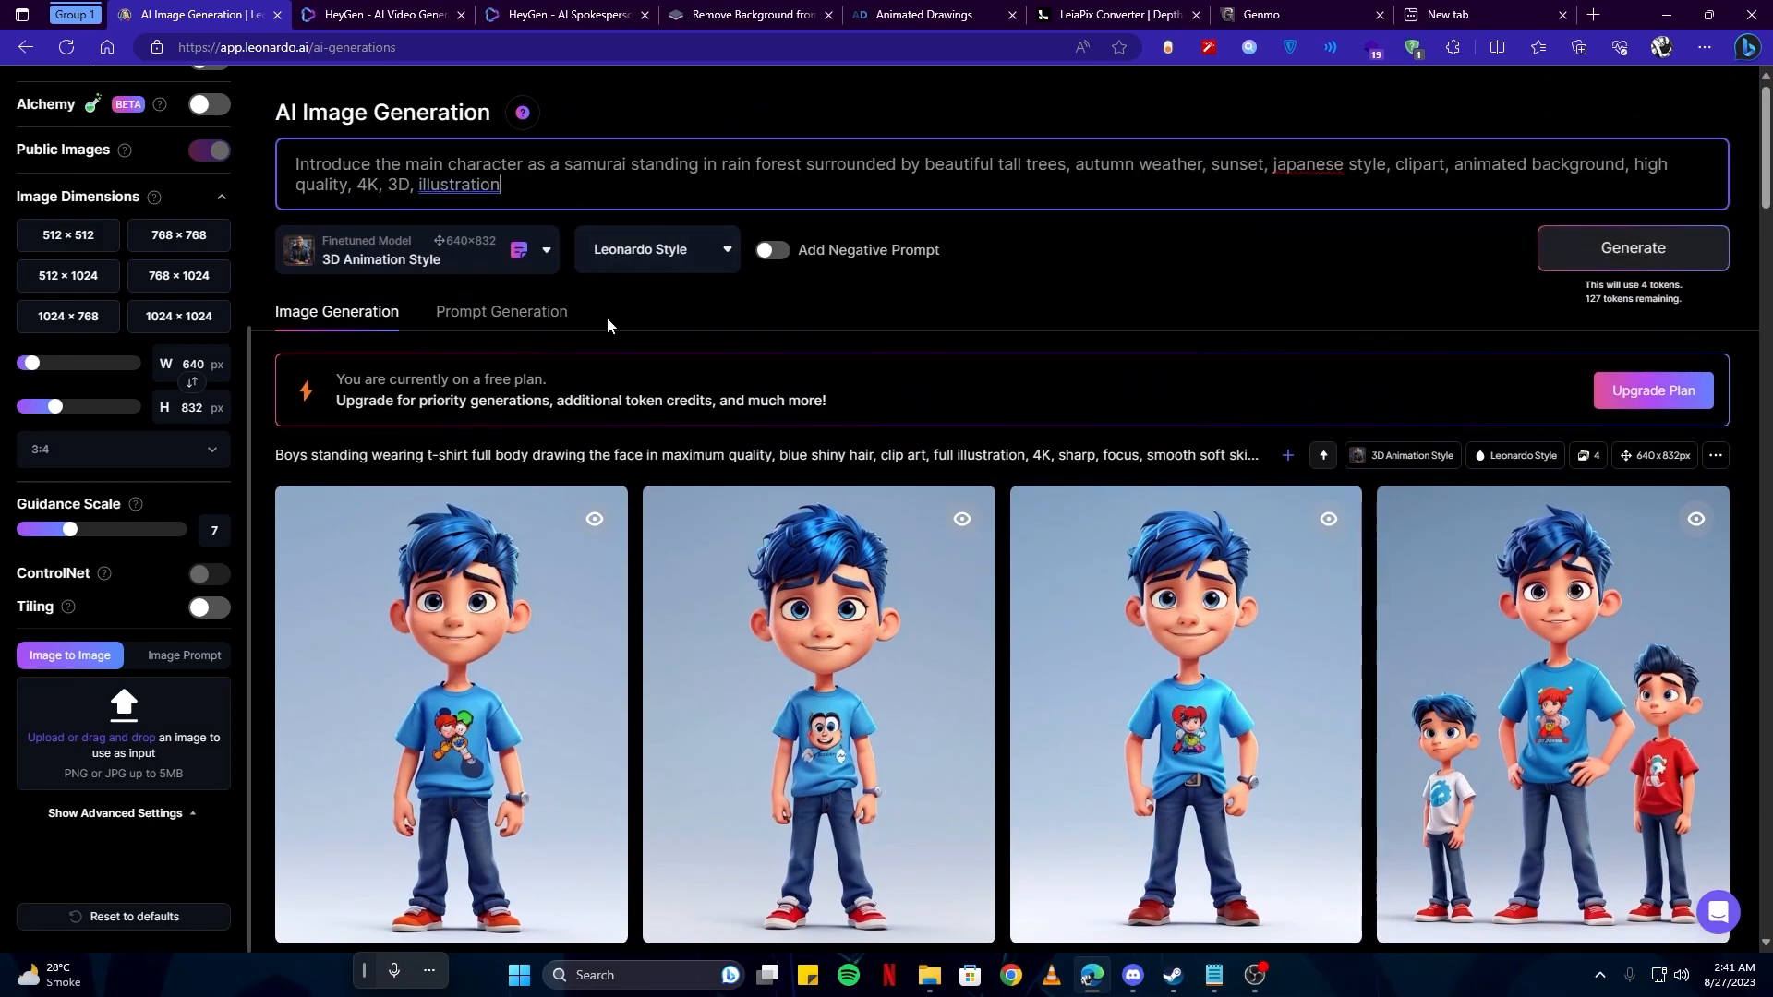
left_click(1607, 248)
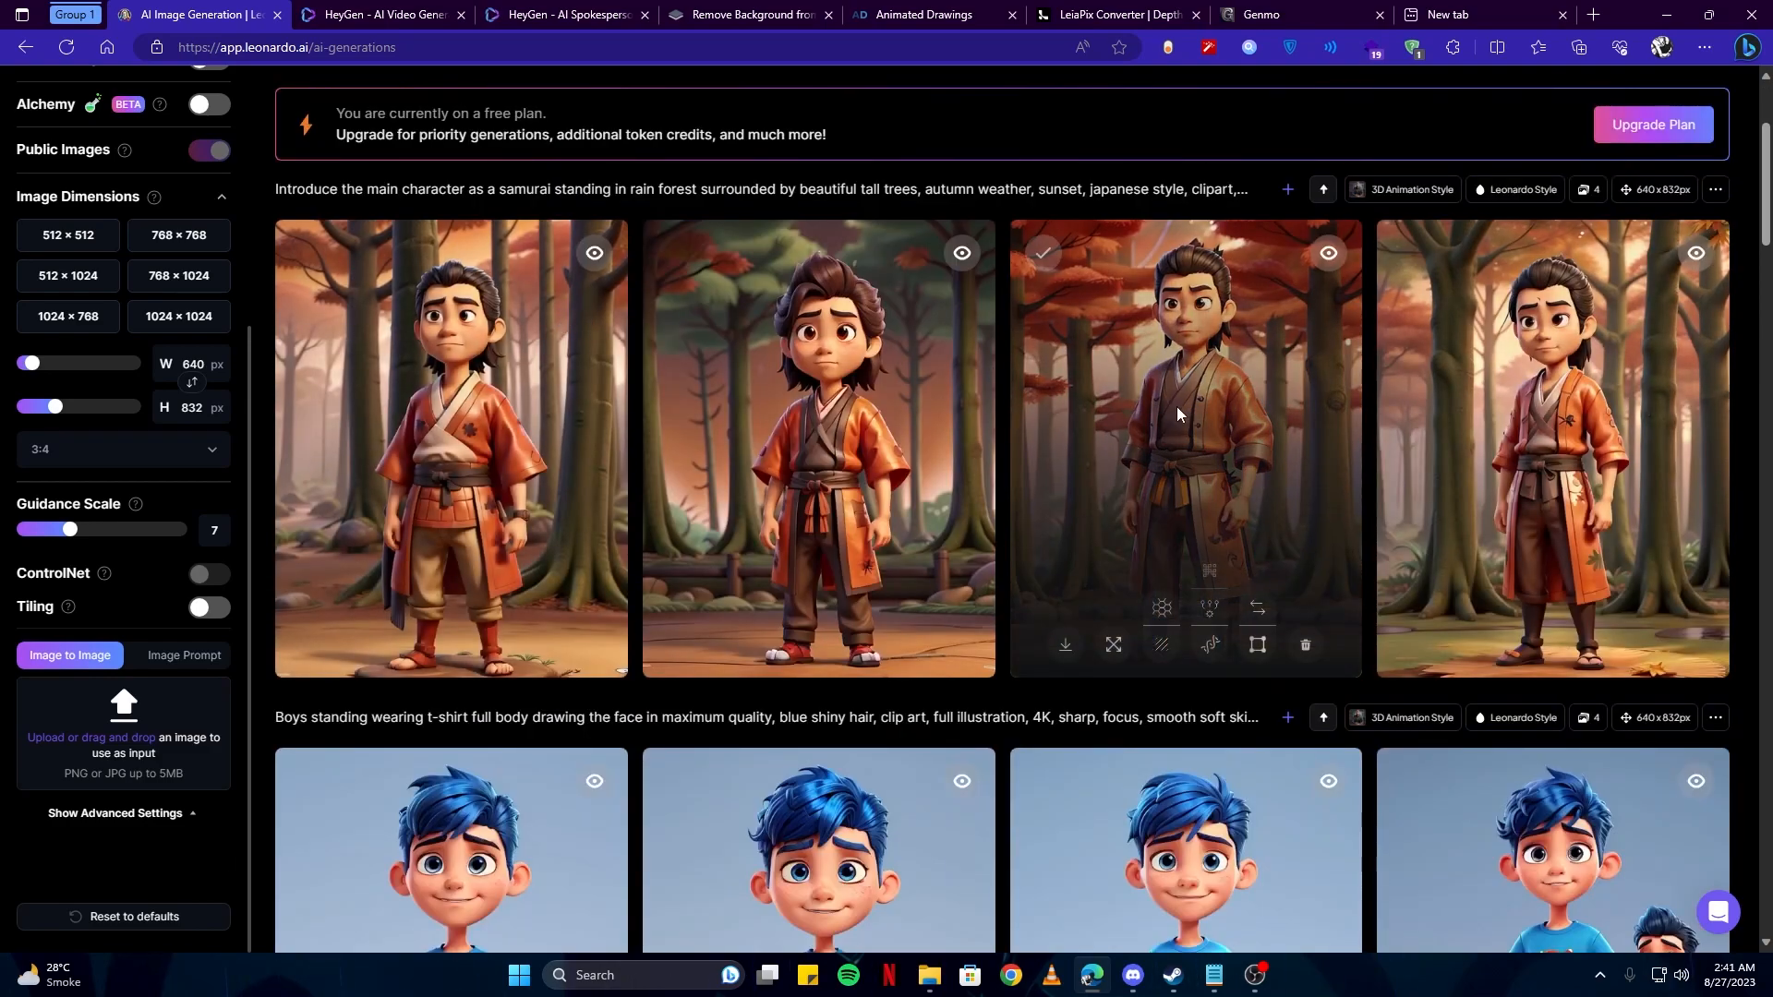
Preview the third samurai image at full size and download it
left_click(1176, 407)
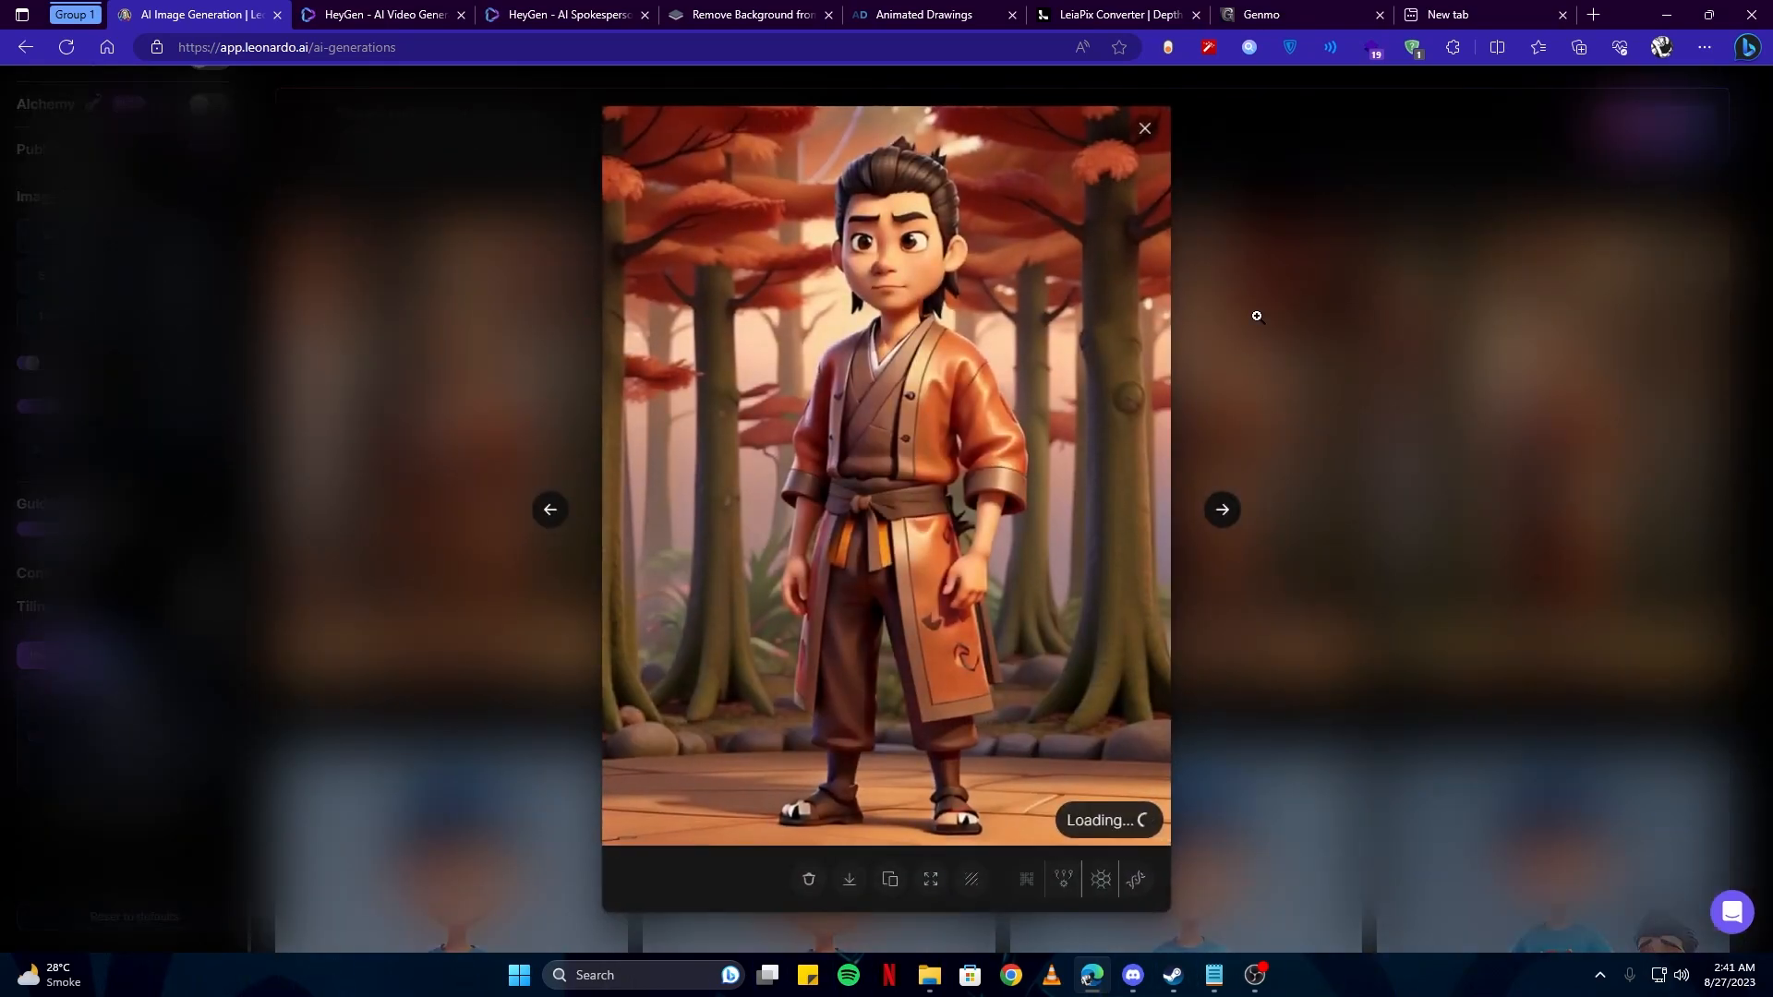
left_click(1147, 135)
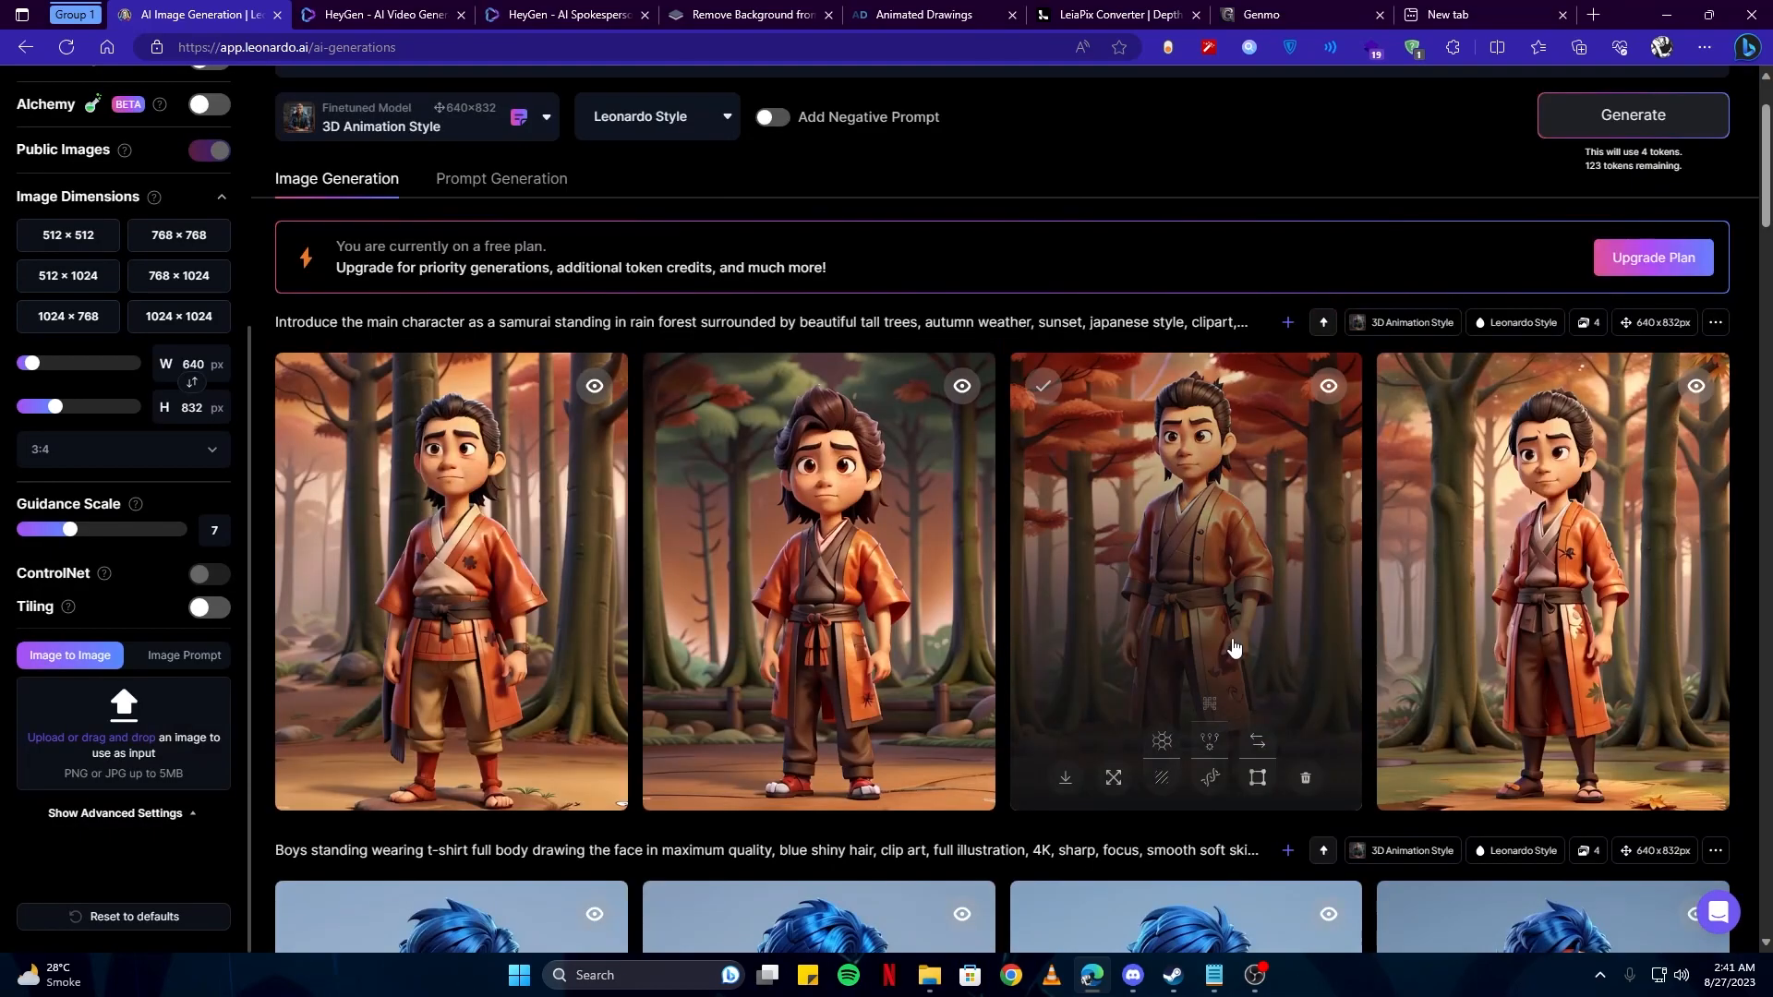
left_click(1232, 644)
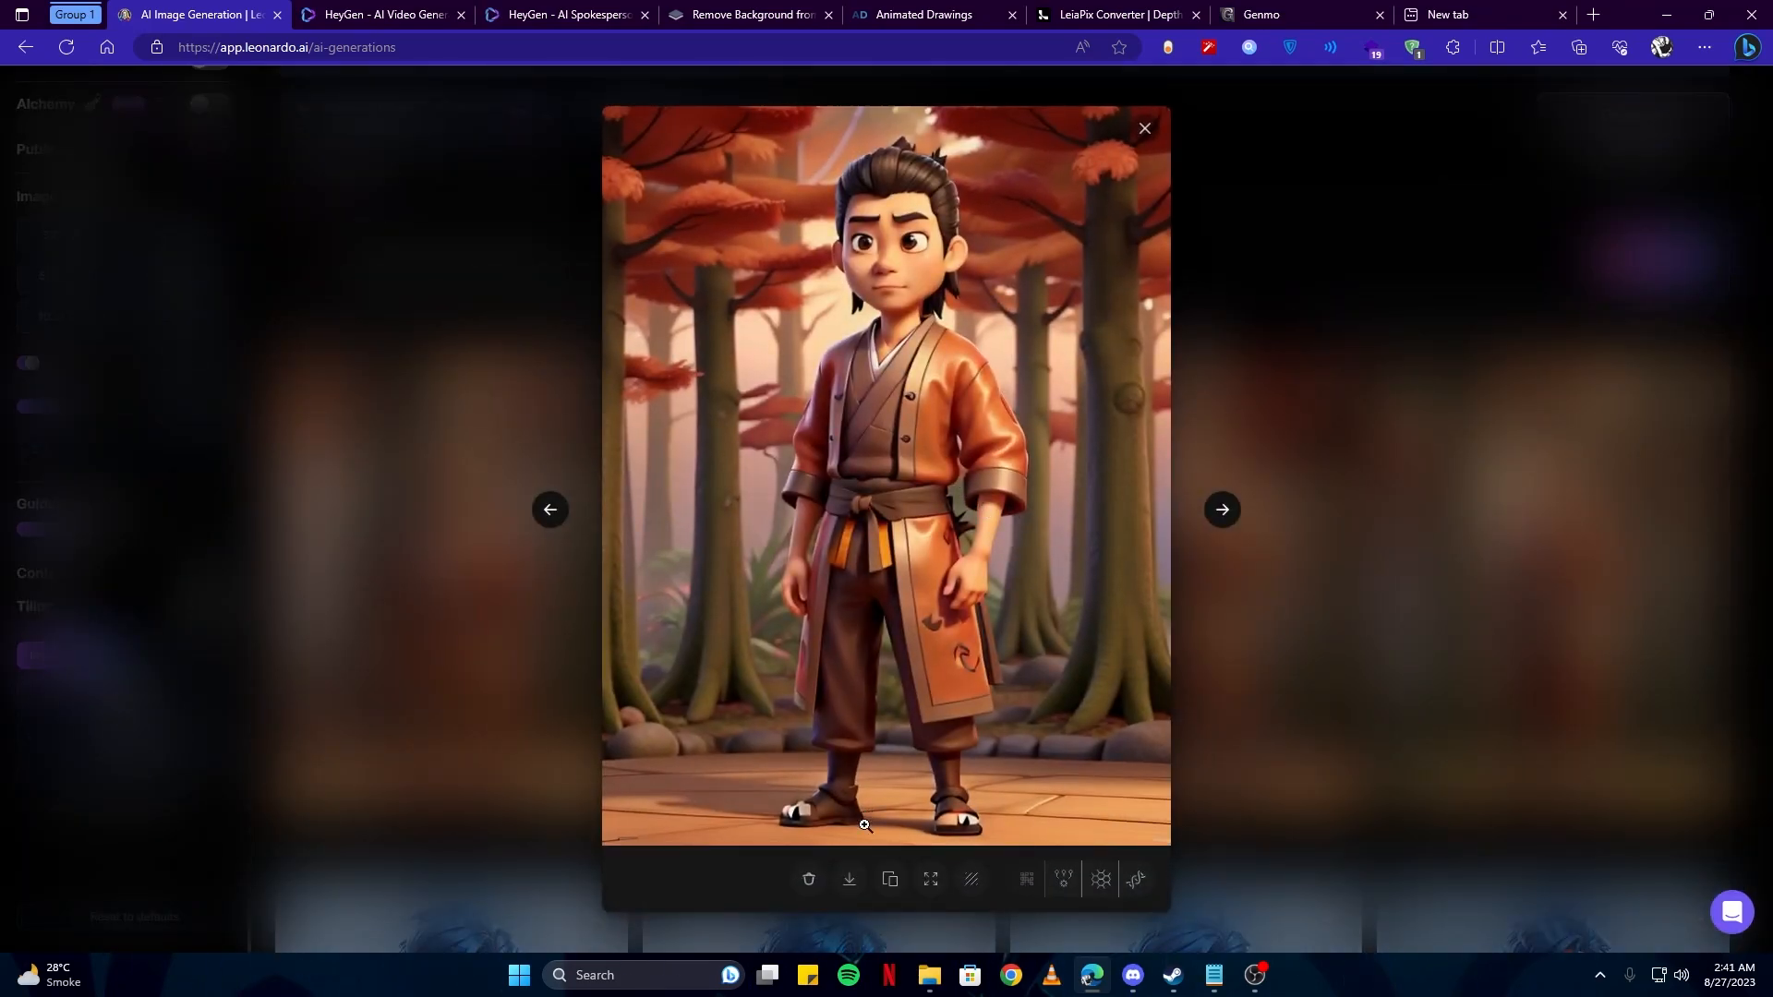
left_click(851, 879)
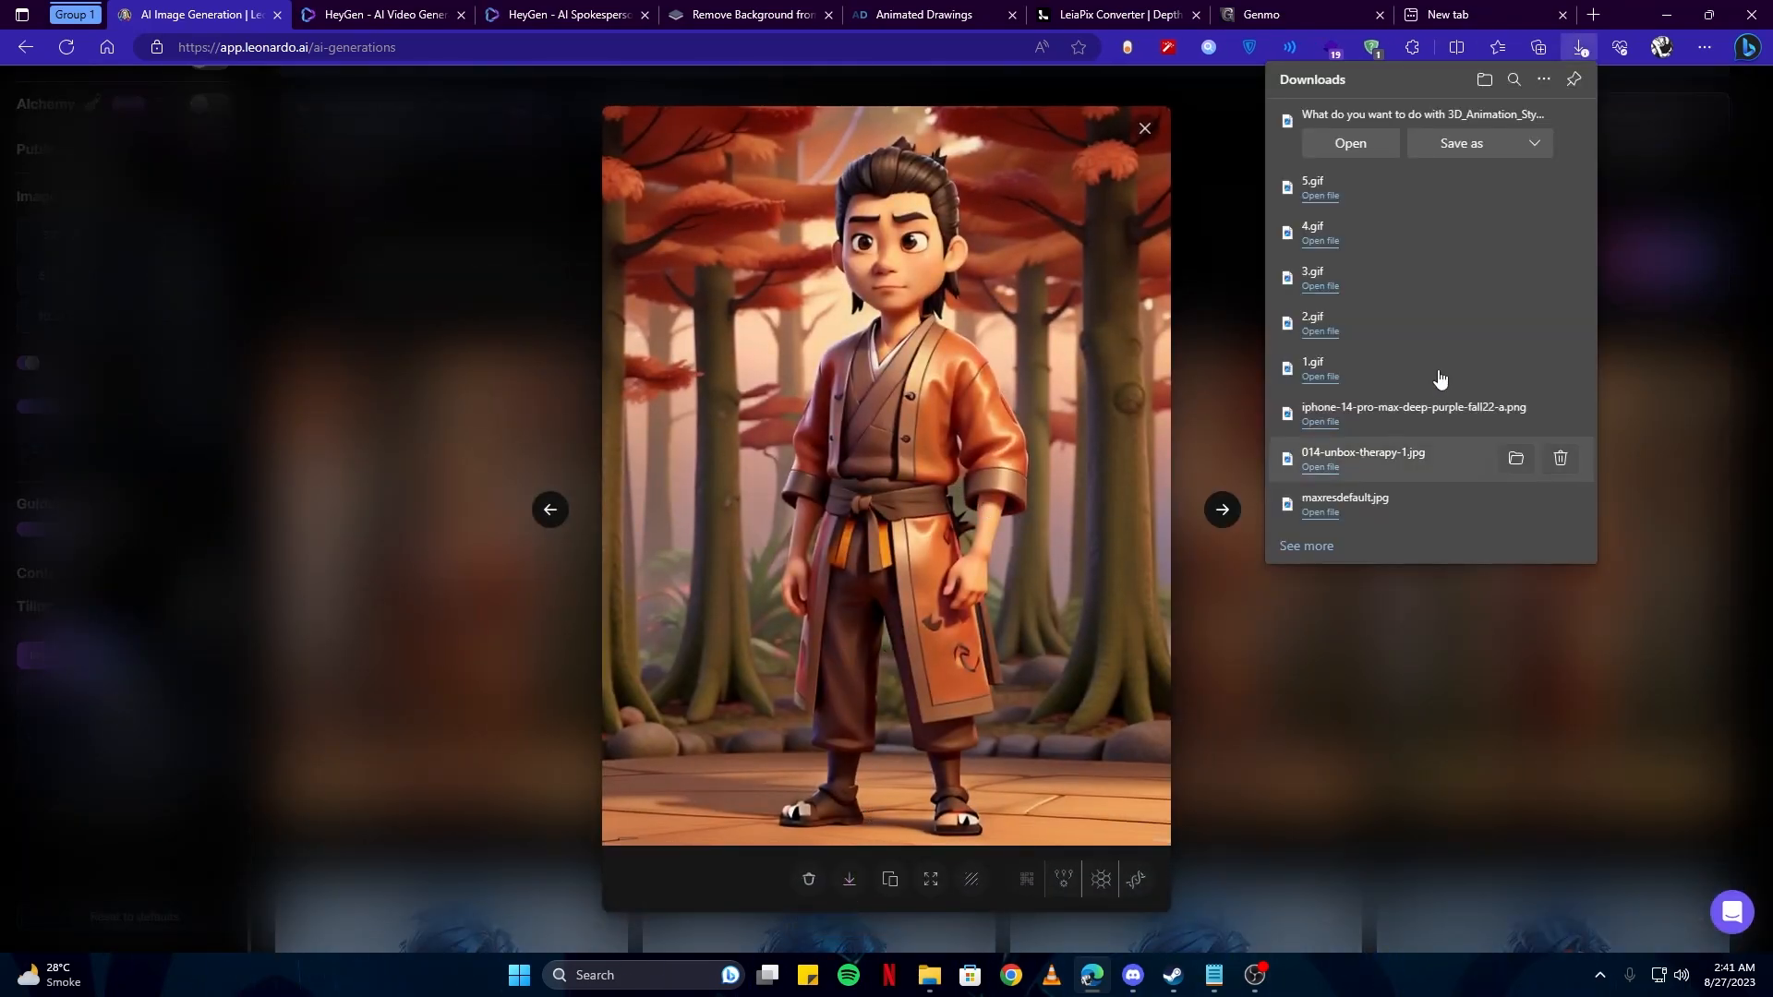
Upload the downloaded samurai image as an image prompt and check its image weight and Prompt Magic strength settings
double_click(307, 218)
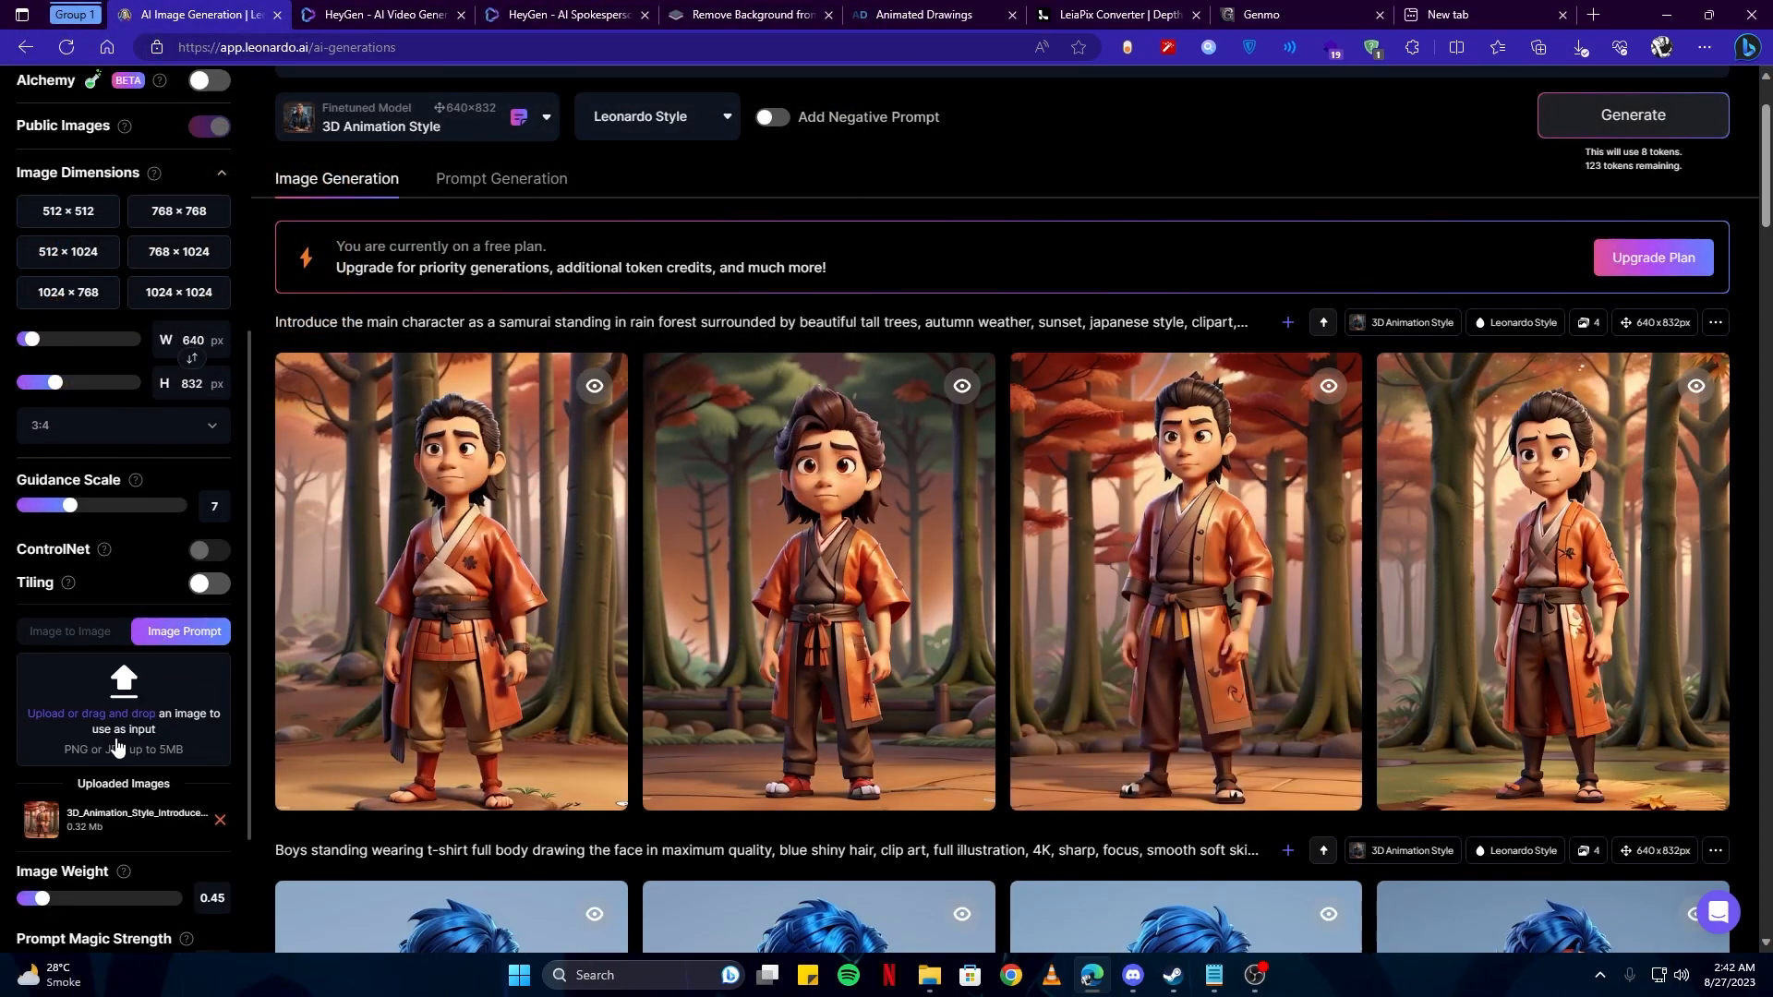
scroll(120, 744, "down", 2)
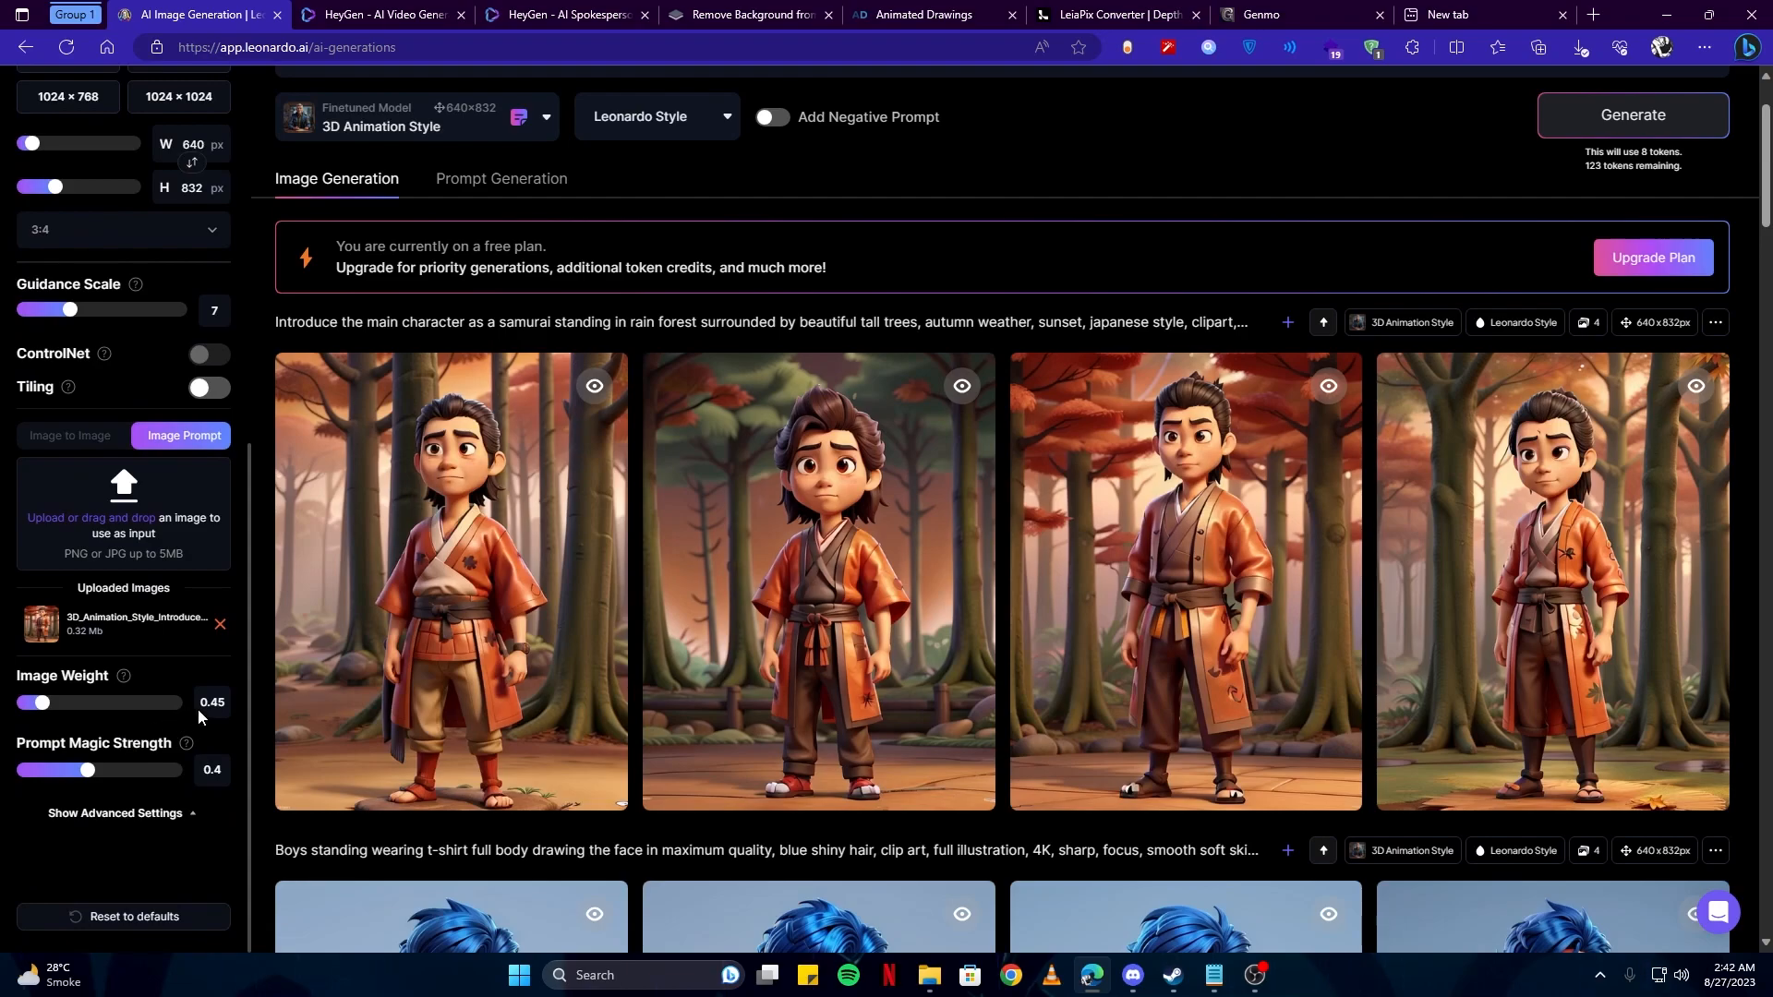
scroll(757, 247, "up", 2)
Add the negative prompt "a sword, deformed body, extra hands, 2 faces, 2 heads" and generate the samurai images again
left_click(770, 254)
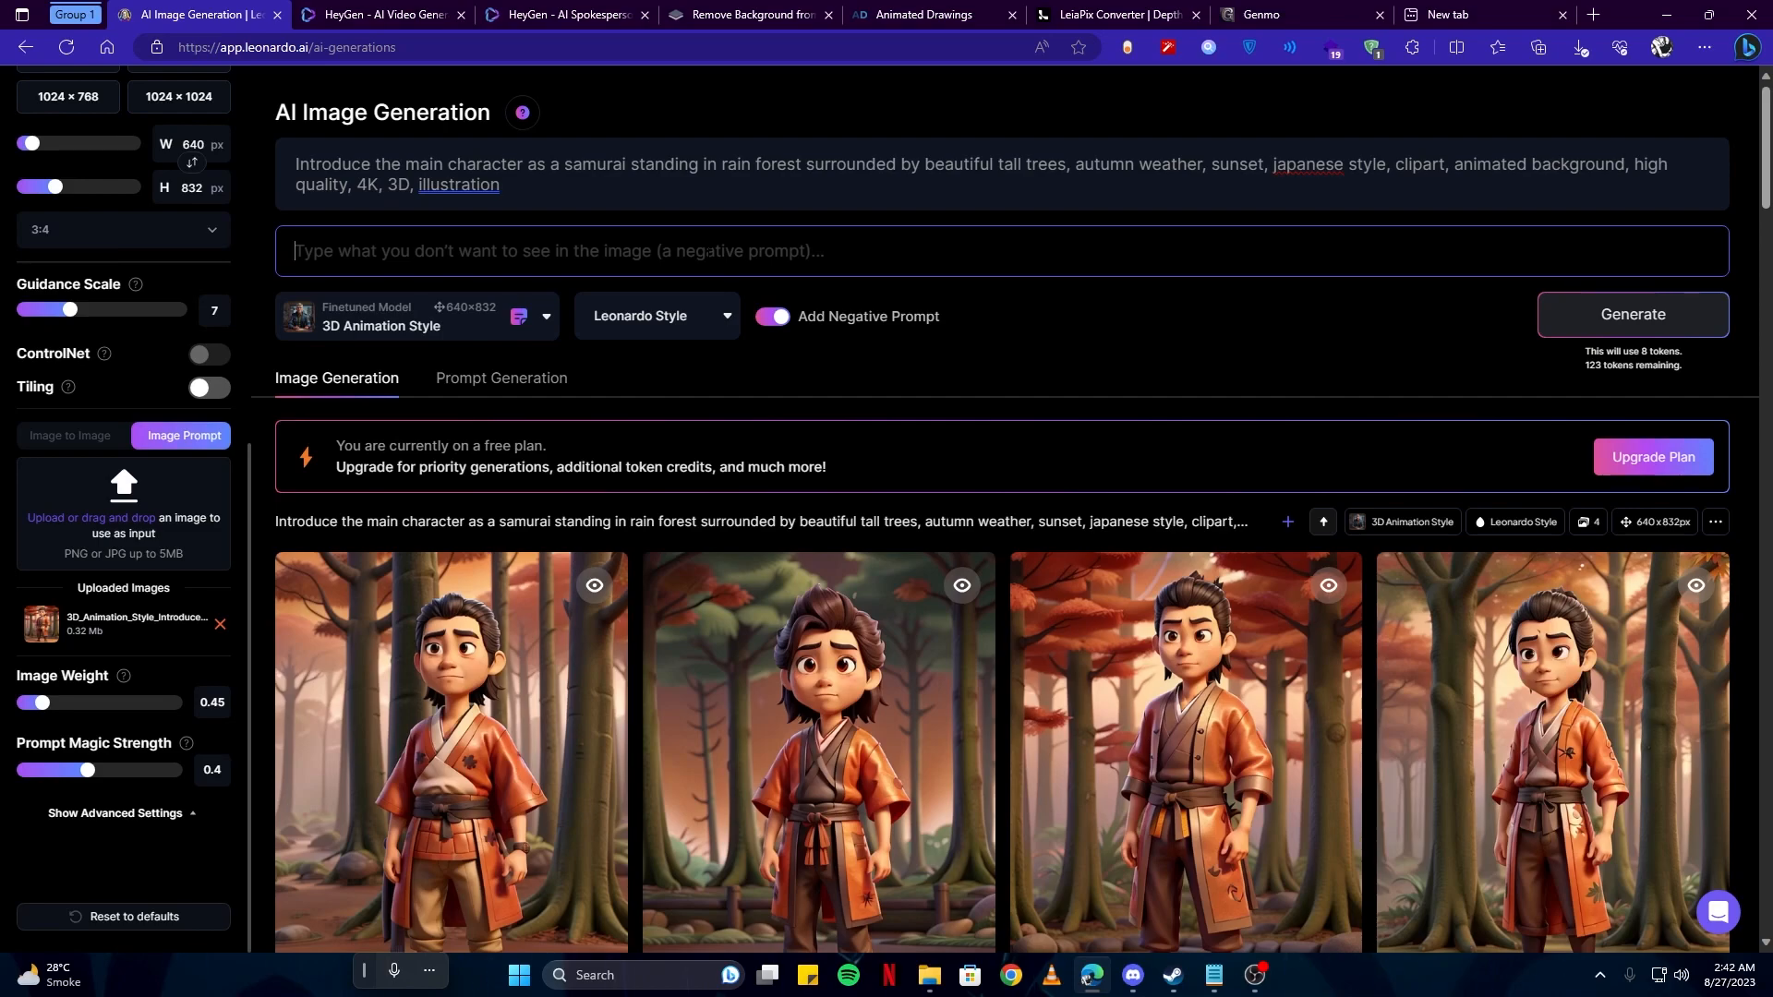
type("a sword, deformed body, extra hands, 2 faces, 2 heads")
key("Return")
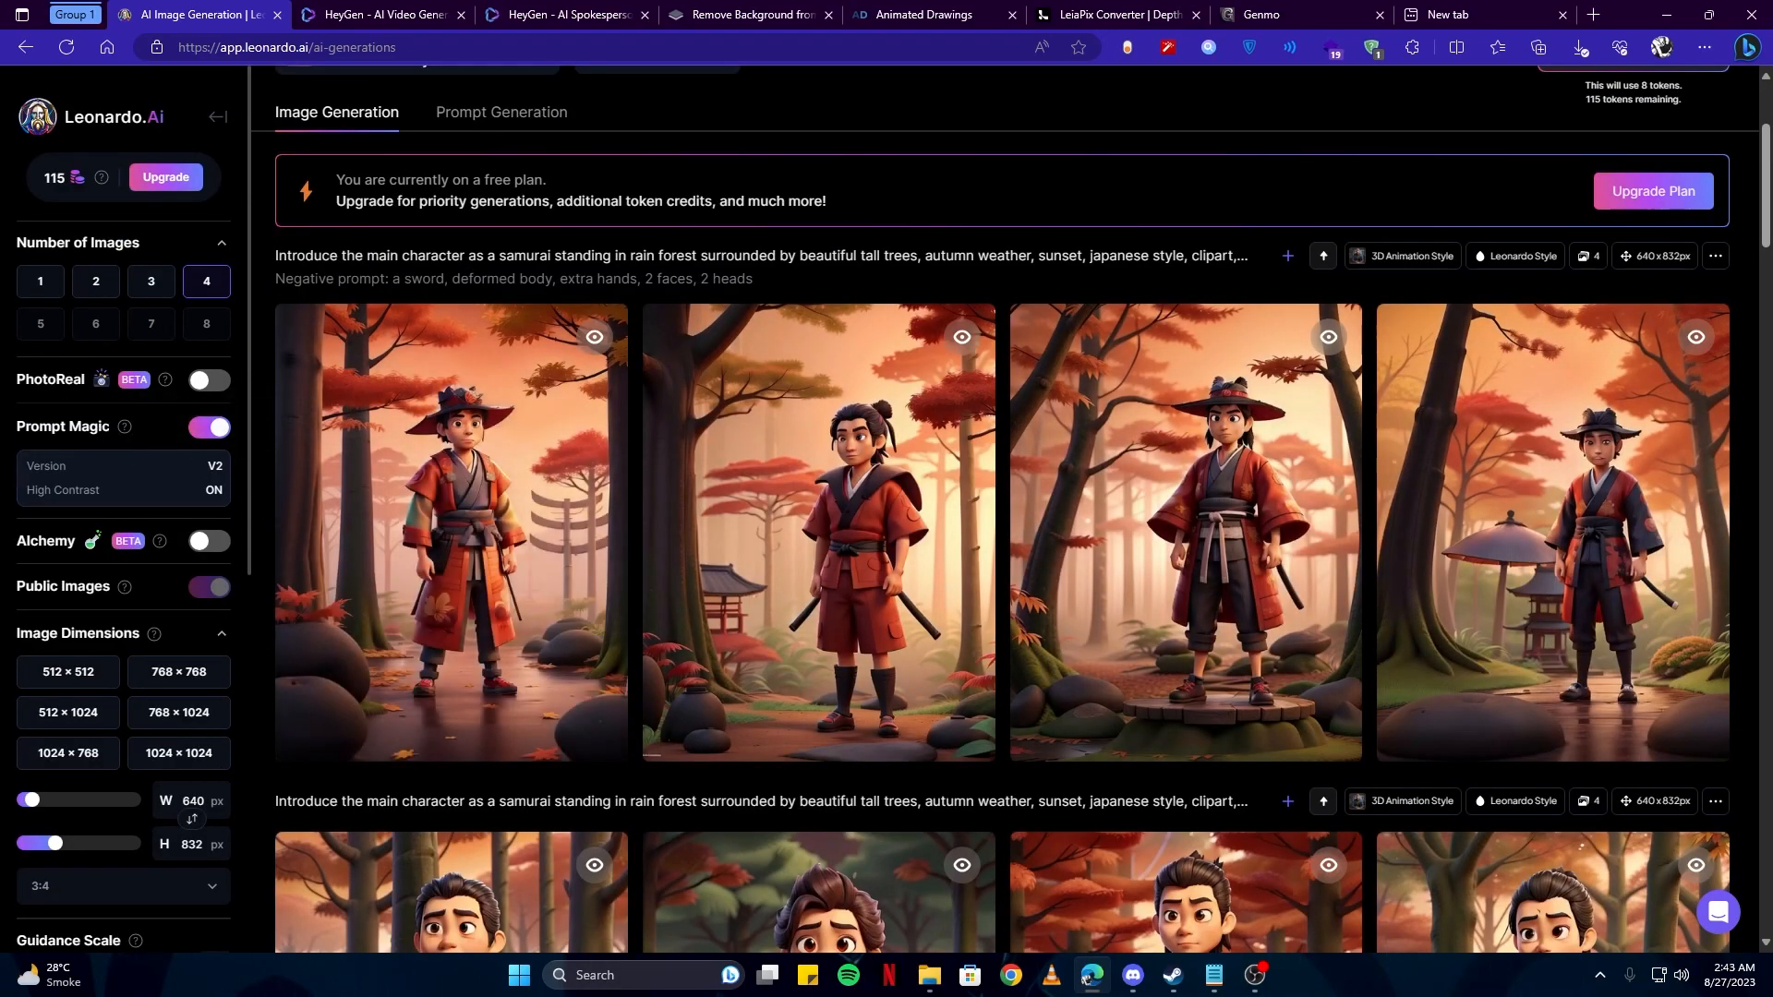
Turn off Prompt Magic and generate the samurai images again with the same prompts
left_click(207, 427)
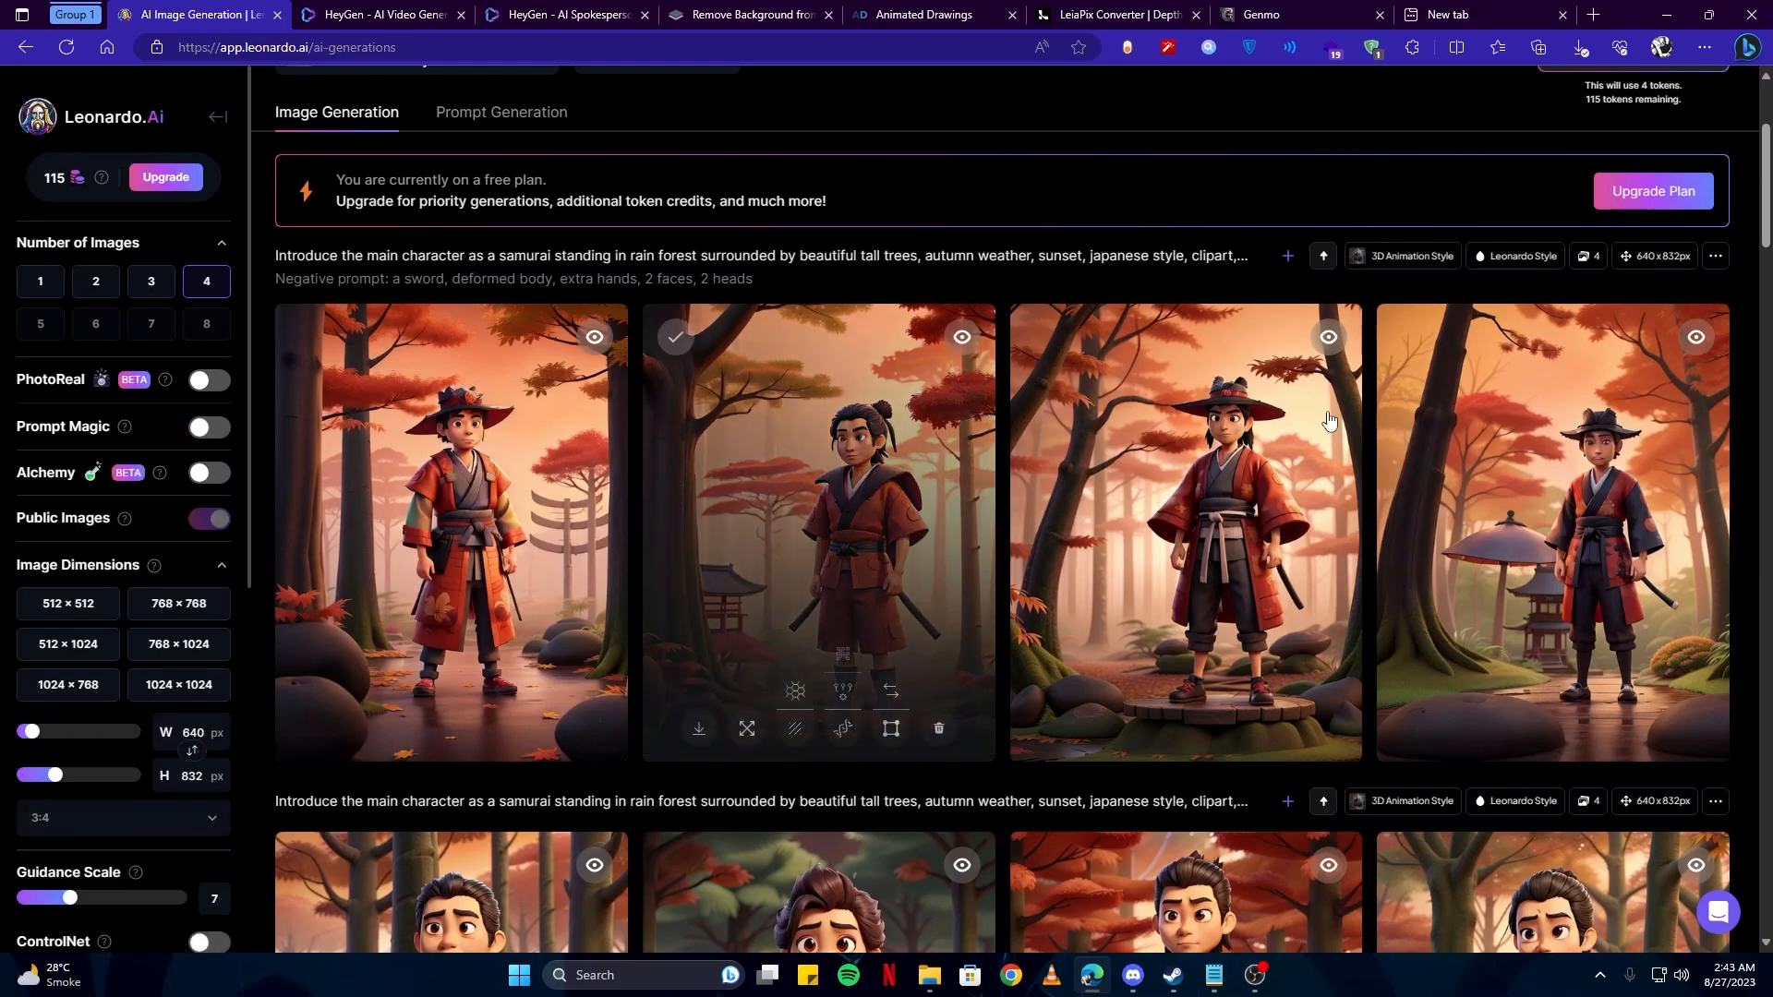
scroll(1583, 343, "up", 3)
left_click(1582, 317)
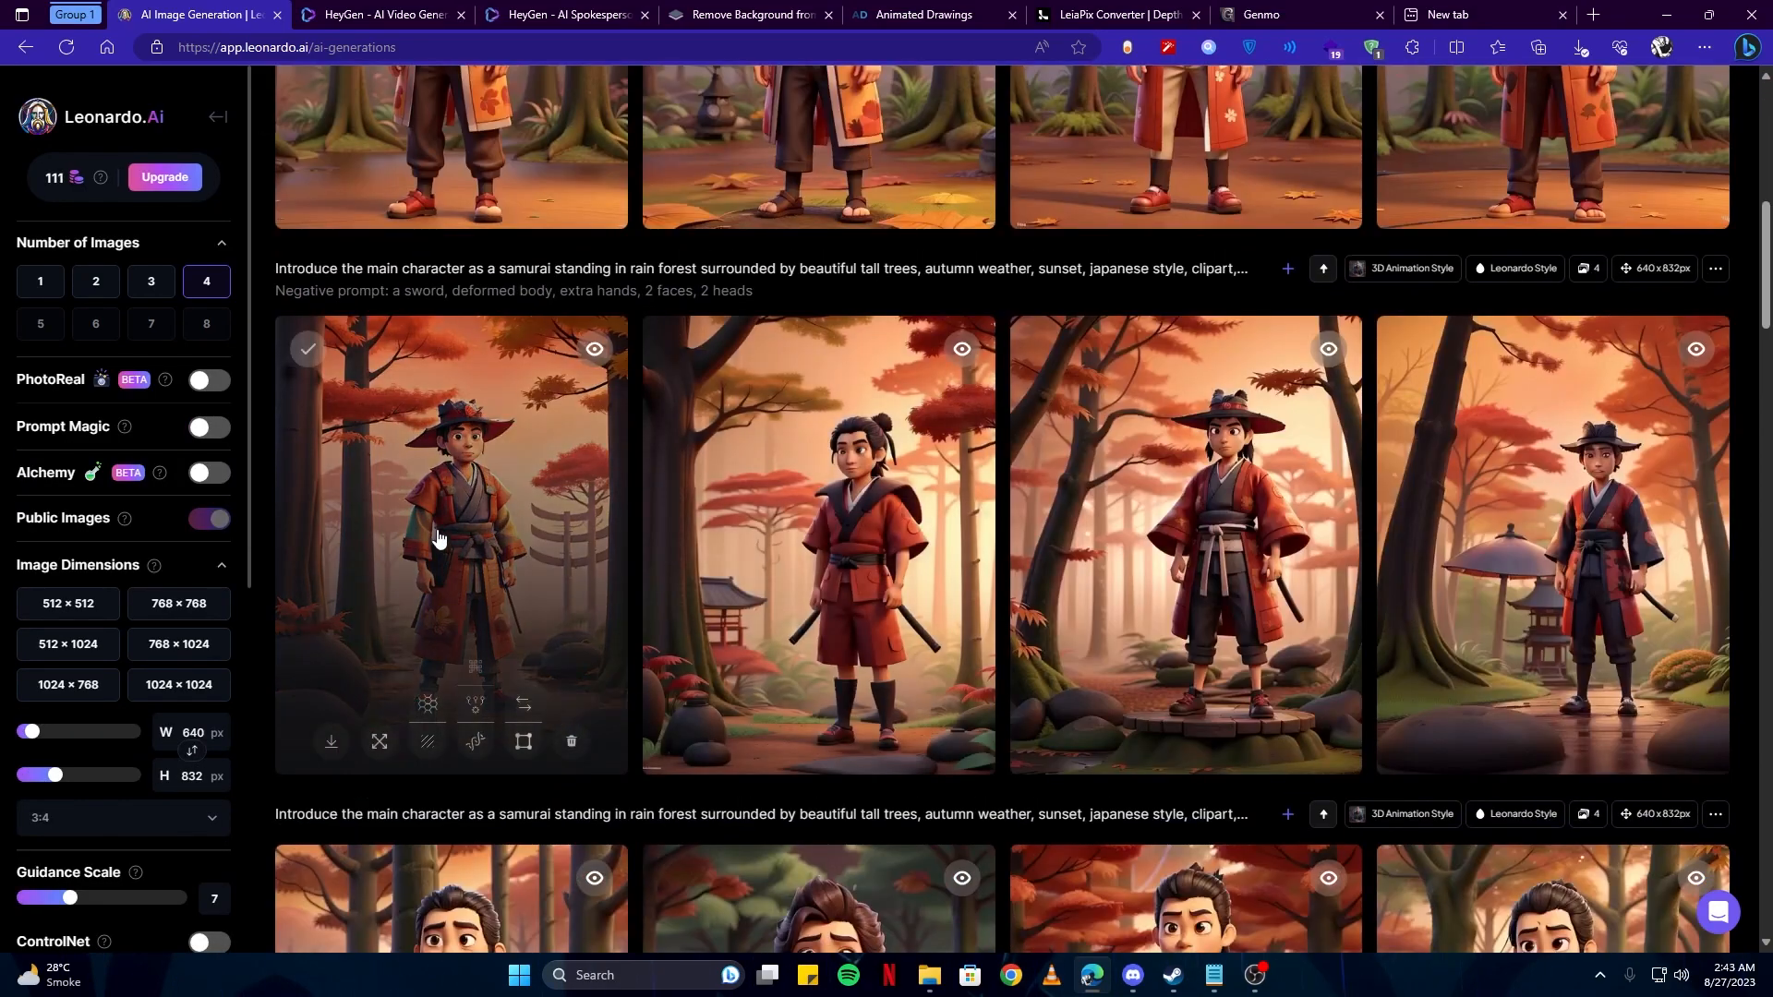
Examine the first, third and second samurai images made with Prompt Magic at full size
left_click(438, 538)
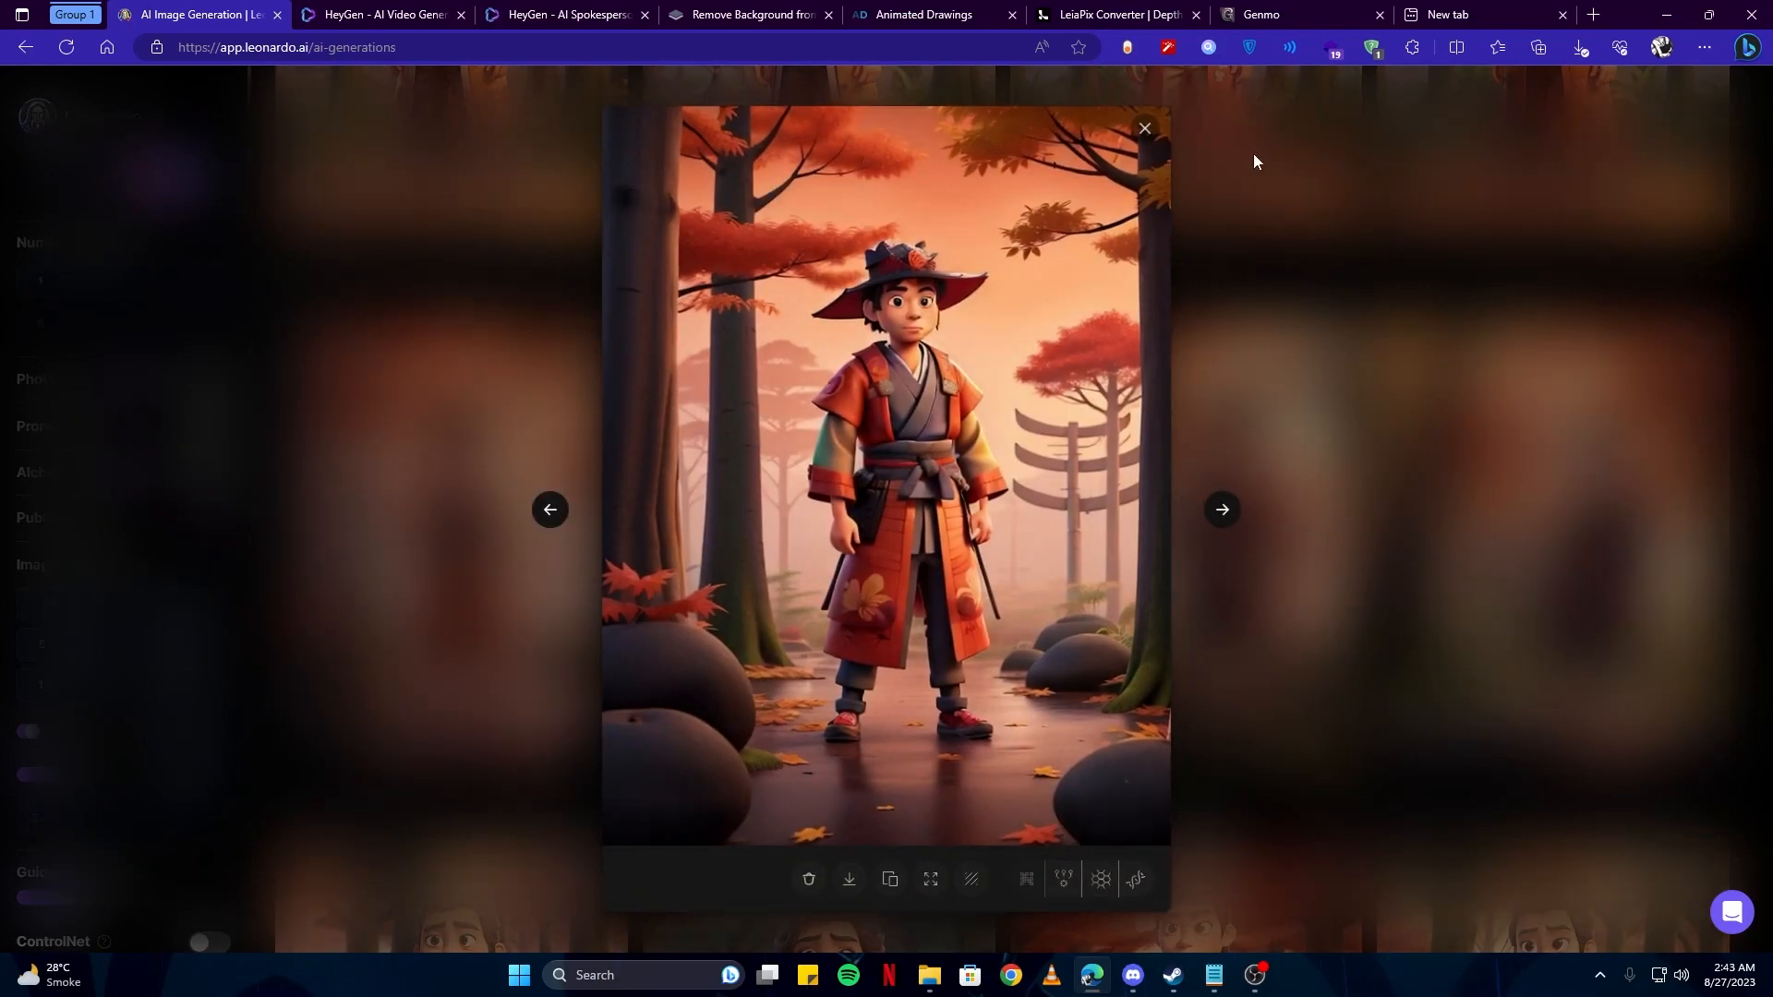
left_click(1147, 135)
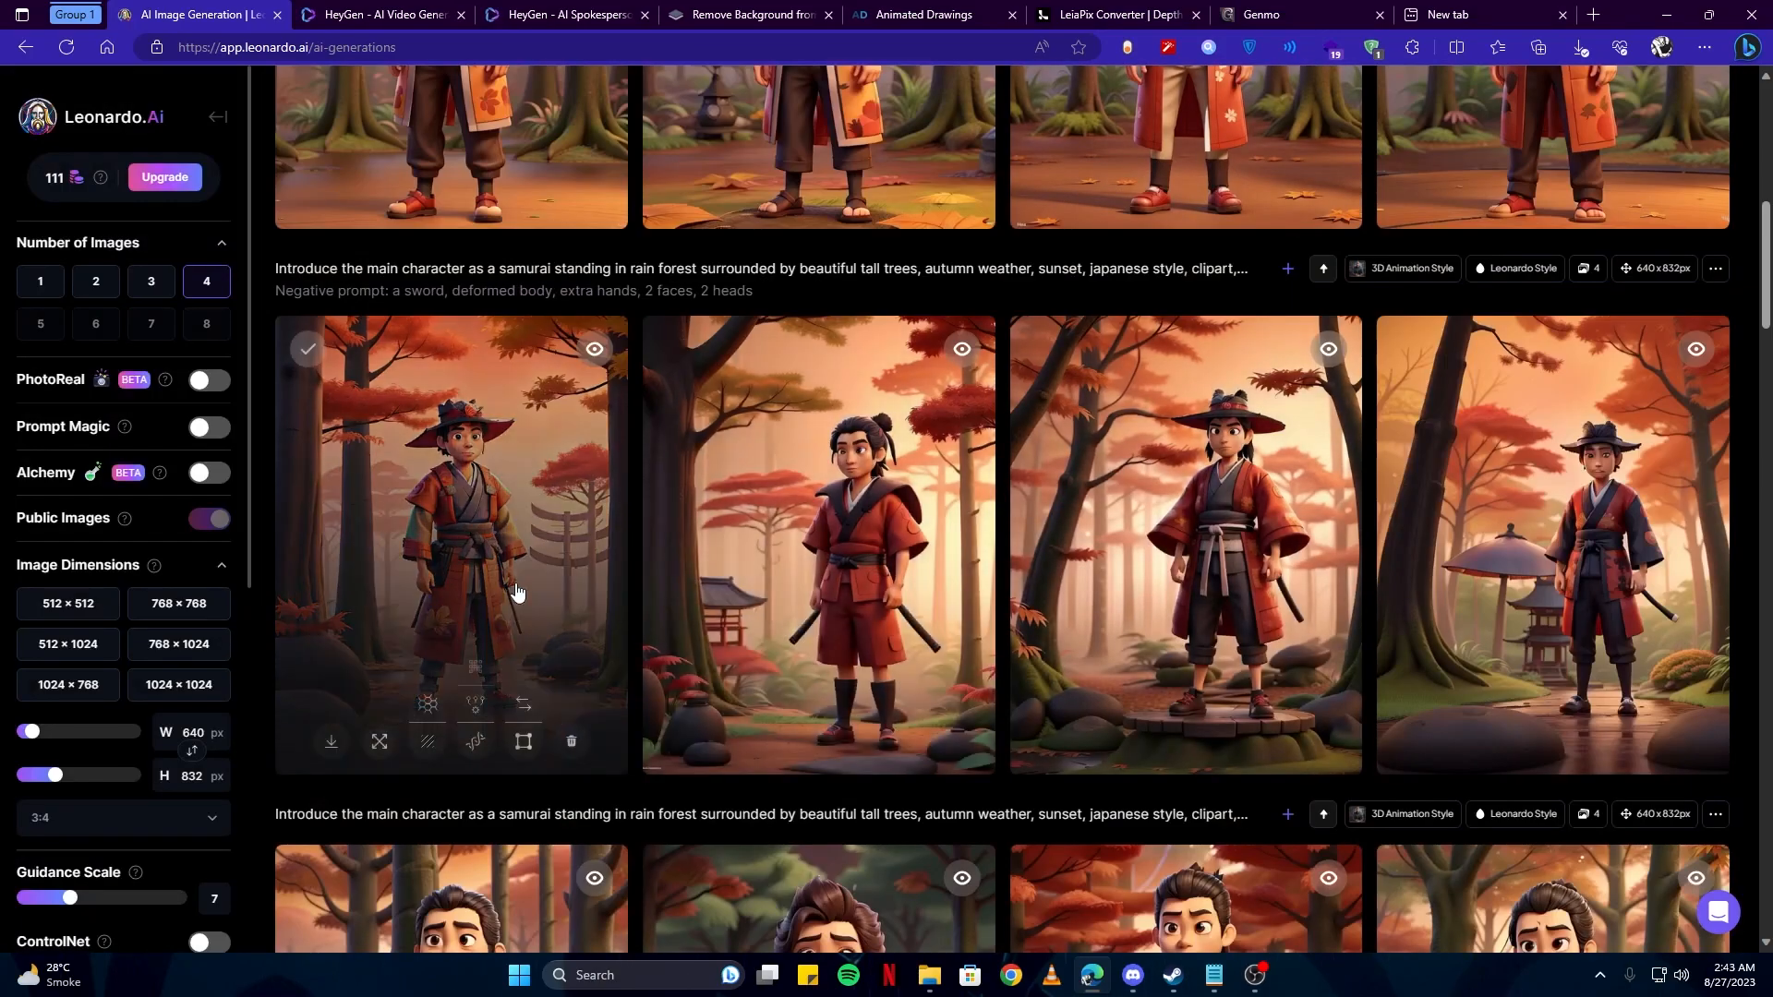
left_click(1230, 541)
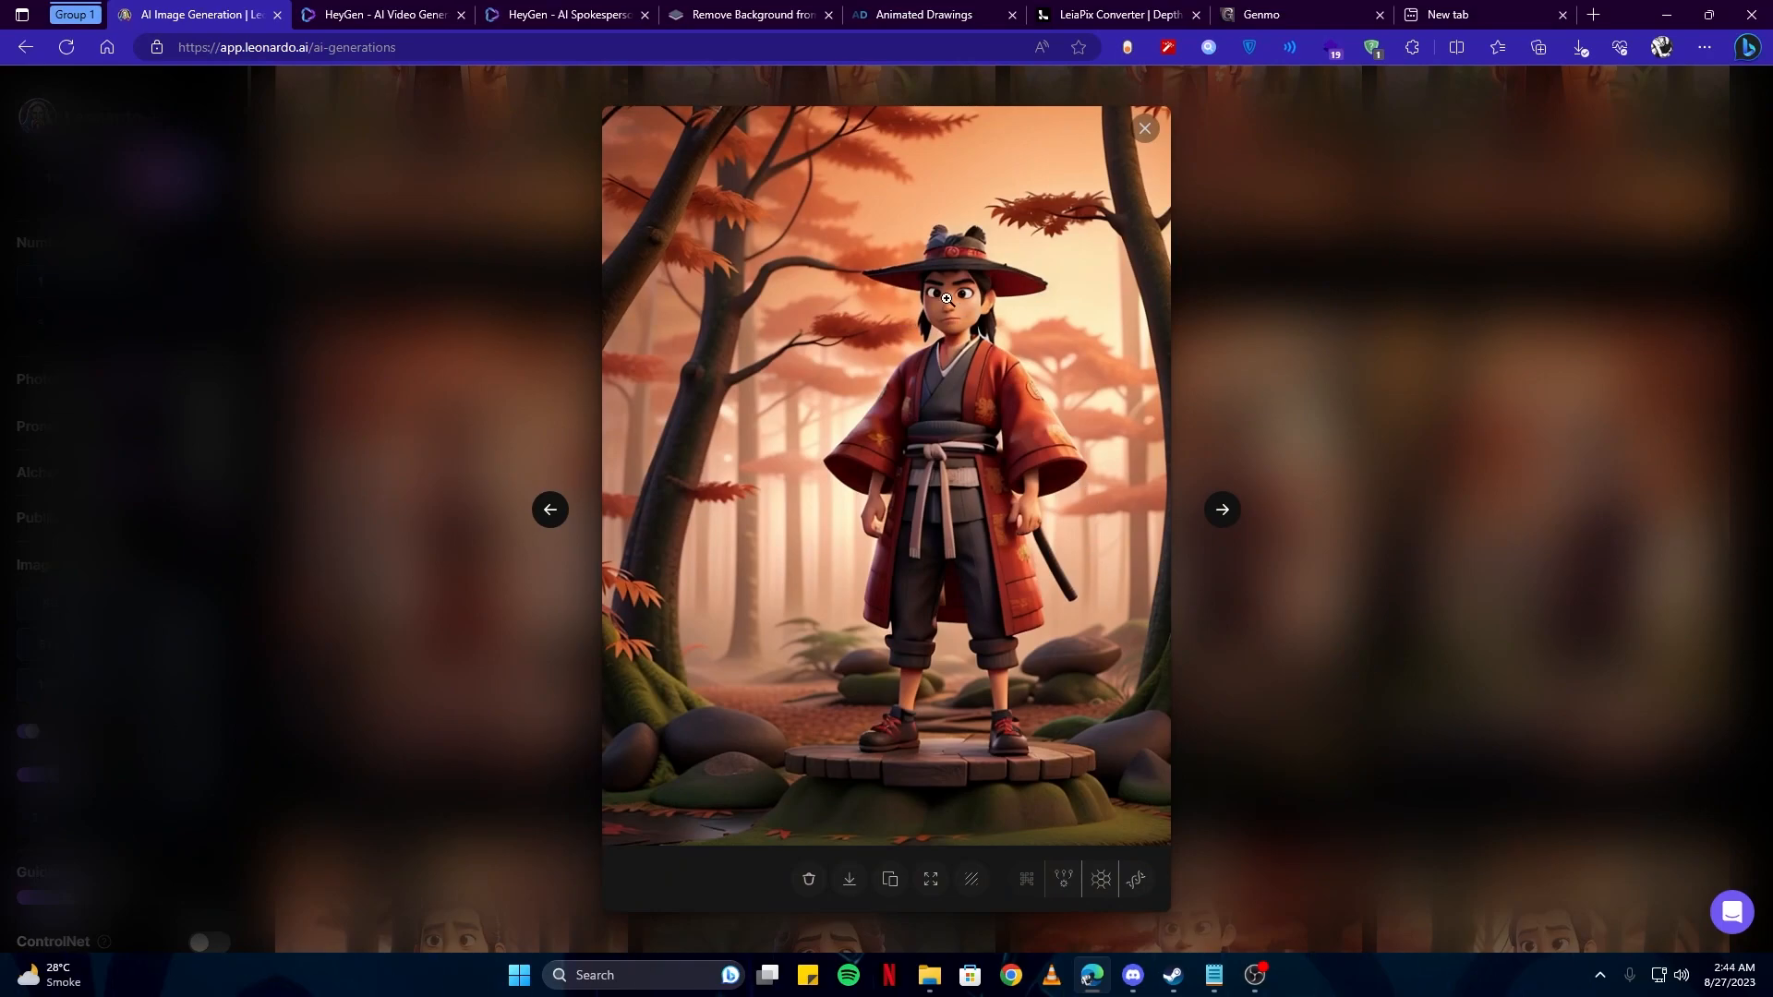
left_click(1164, 141)
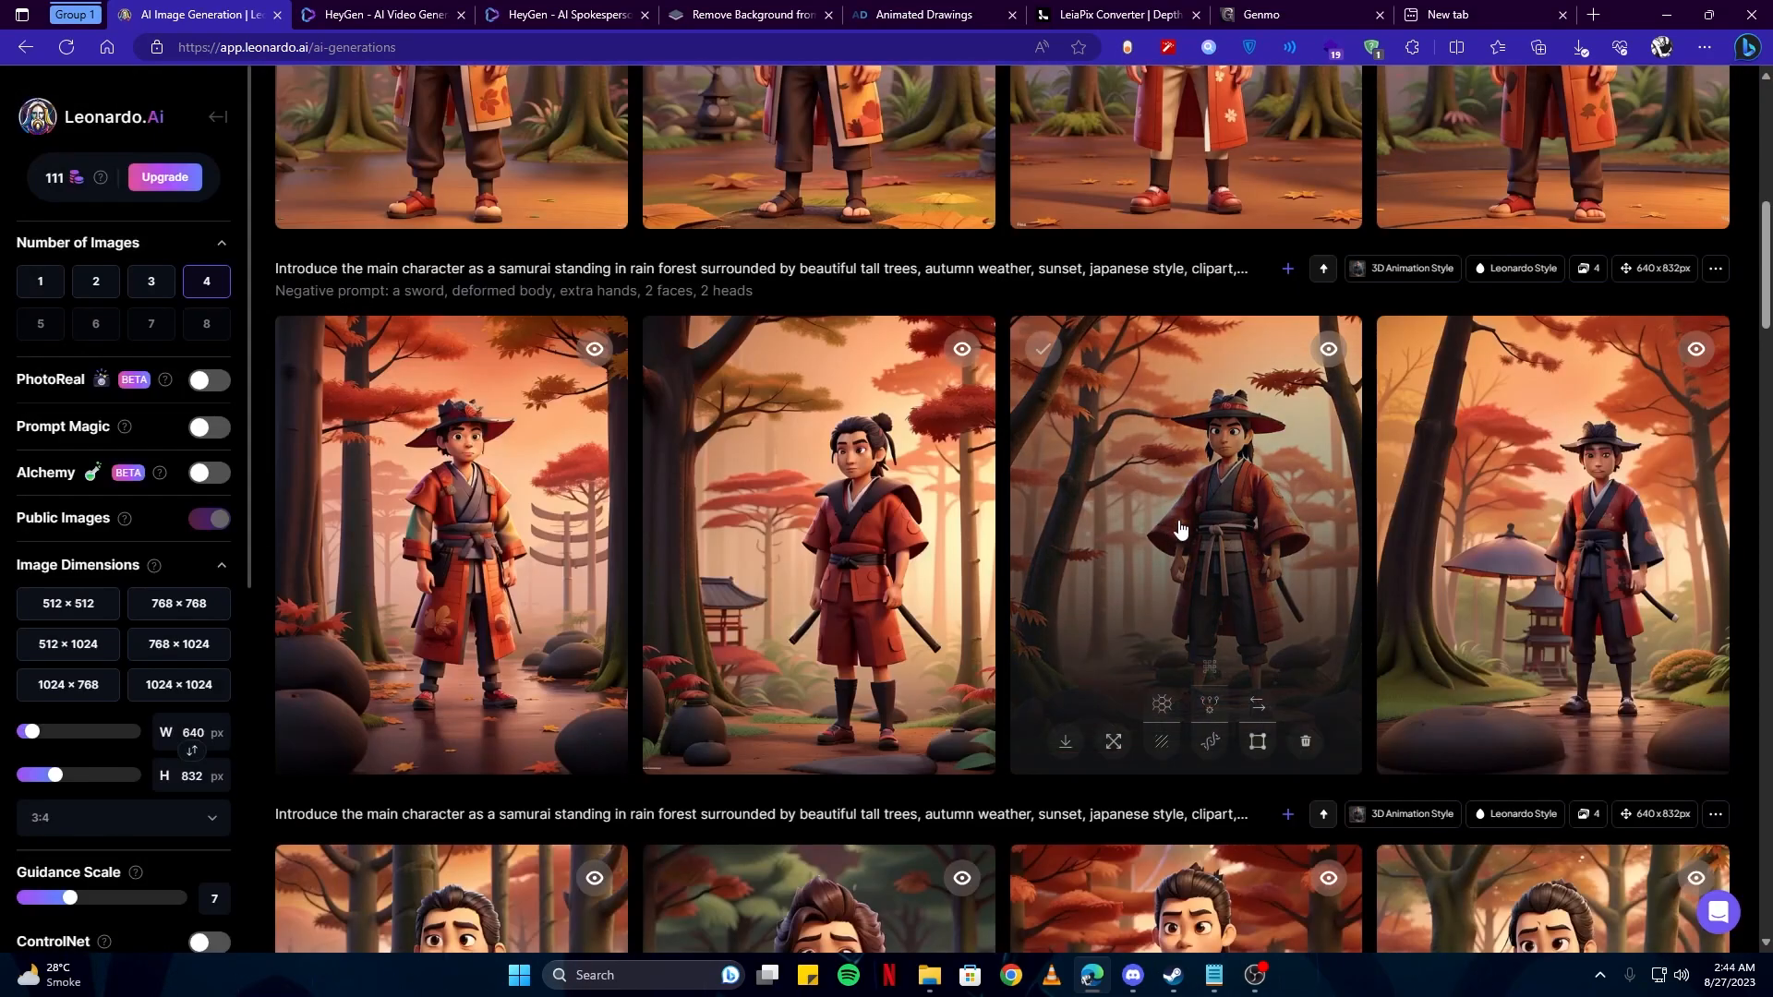
left_click(817, 523)
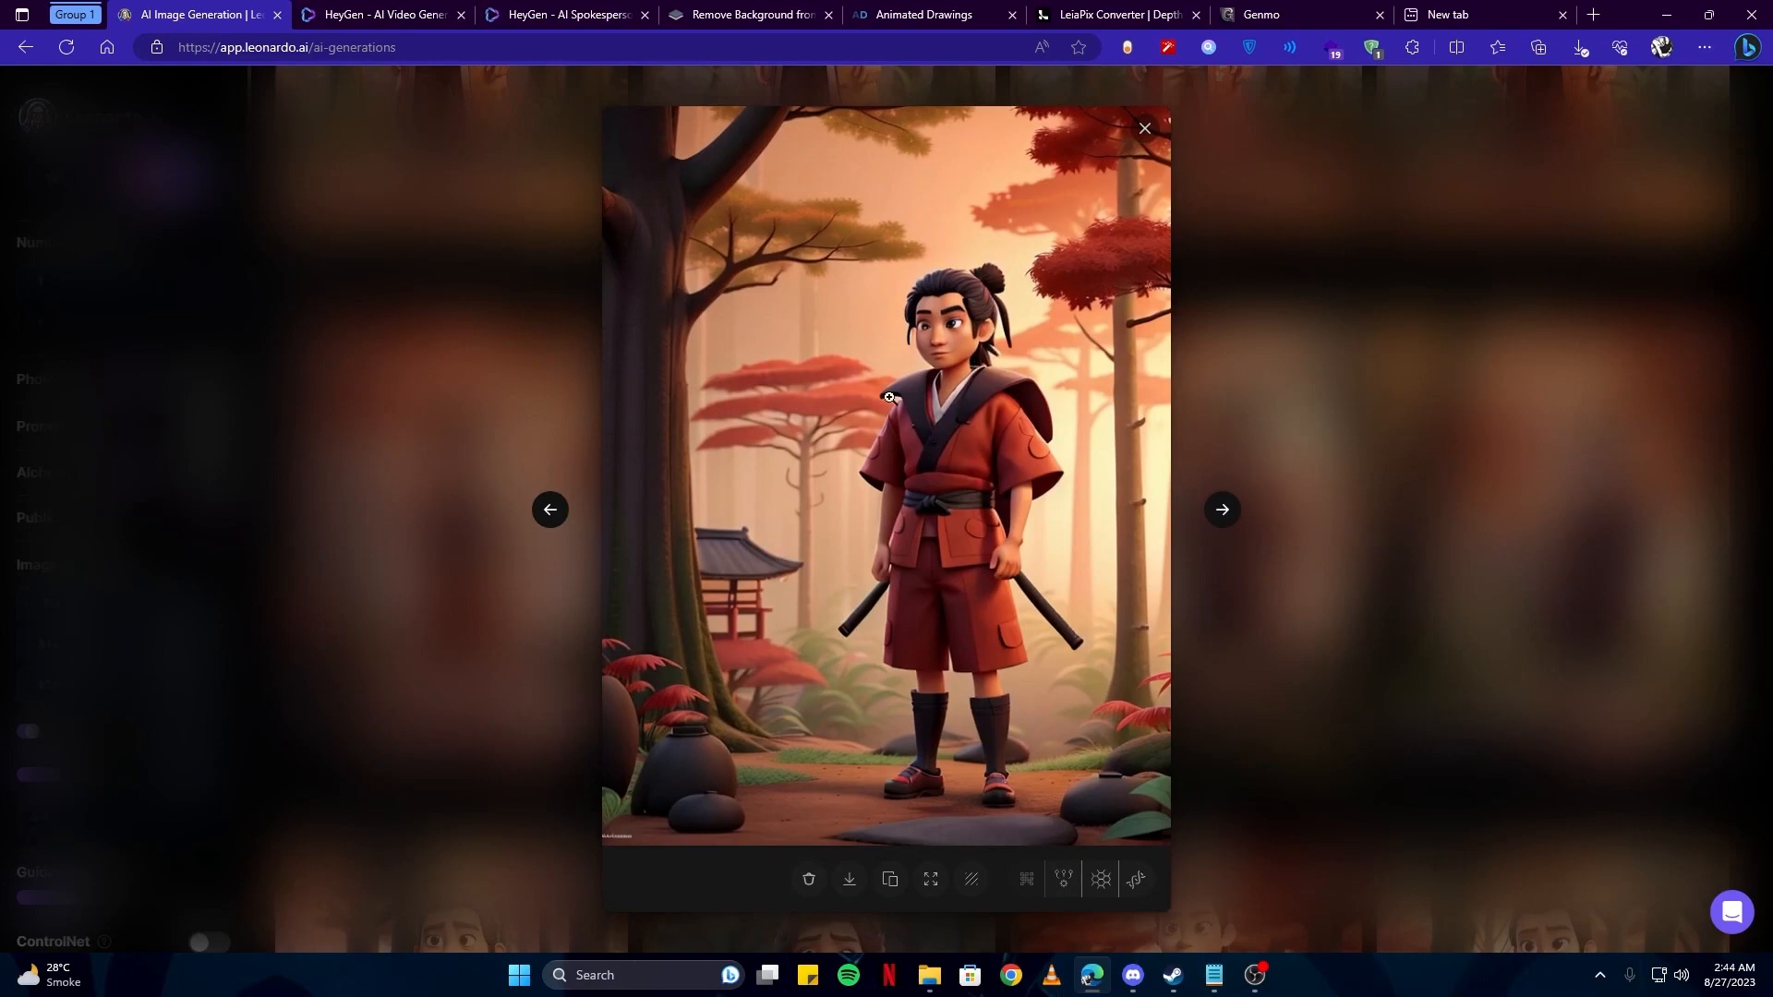
left_click(1146, 129)
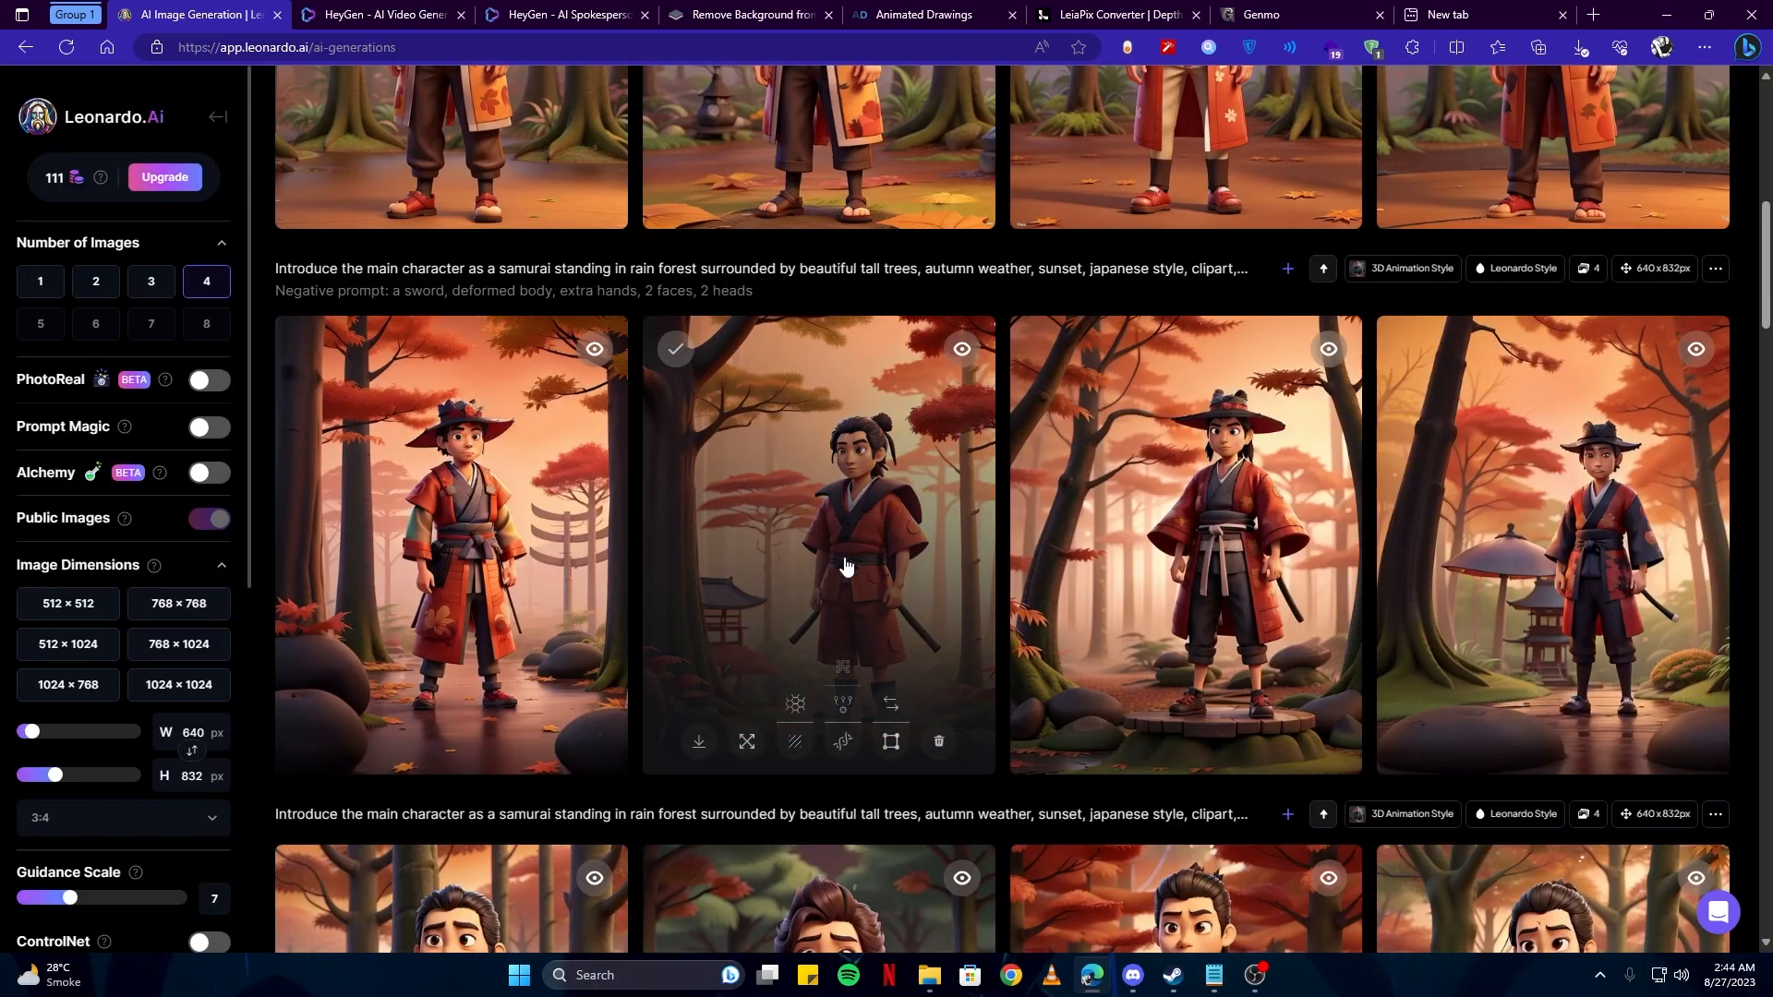
Switch to HeyGen, enter its free app, close the surplus HeyGen tabs and start creating a landscape video
left_click(413, 11)
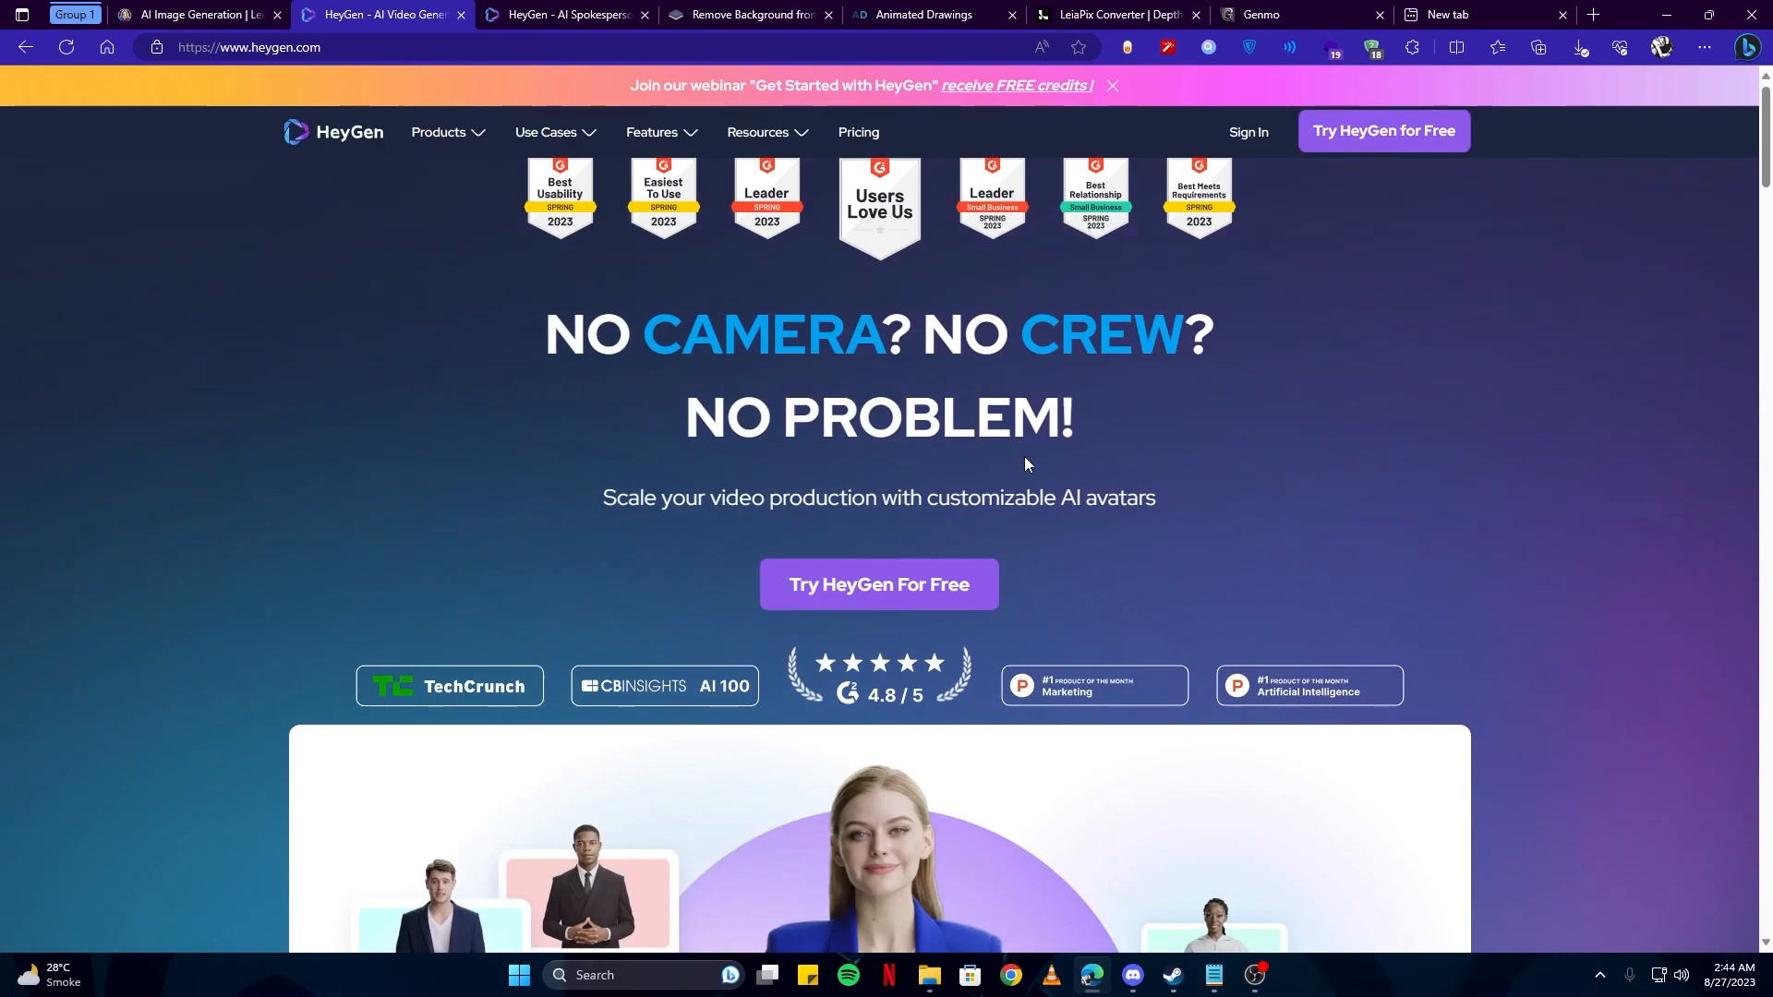
left_click(971, 598)
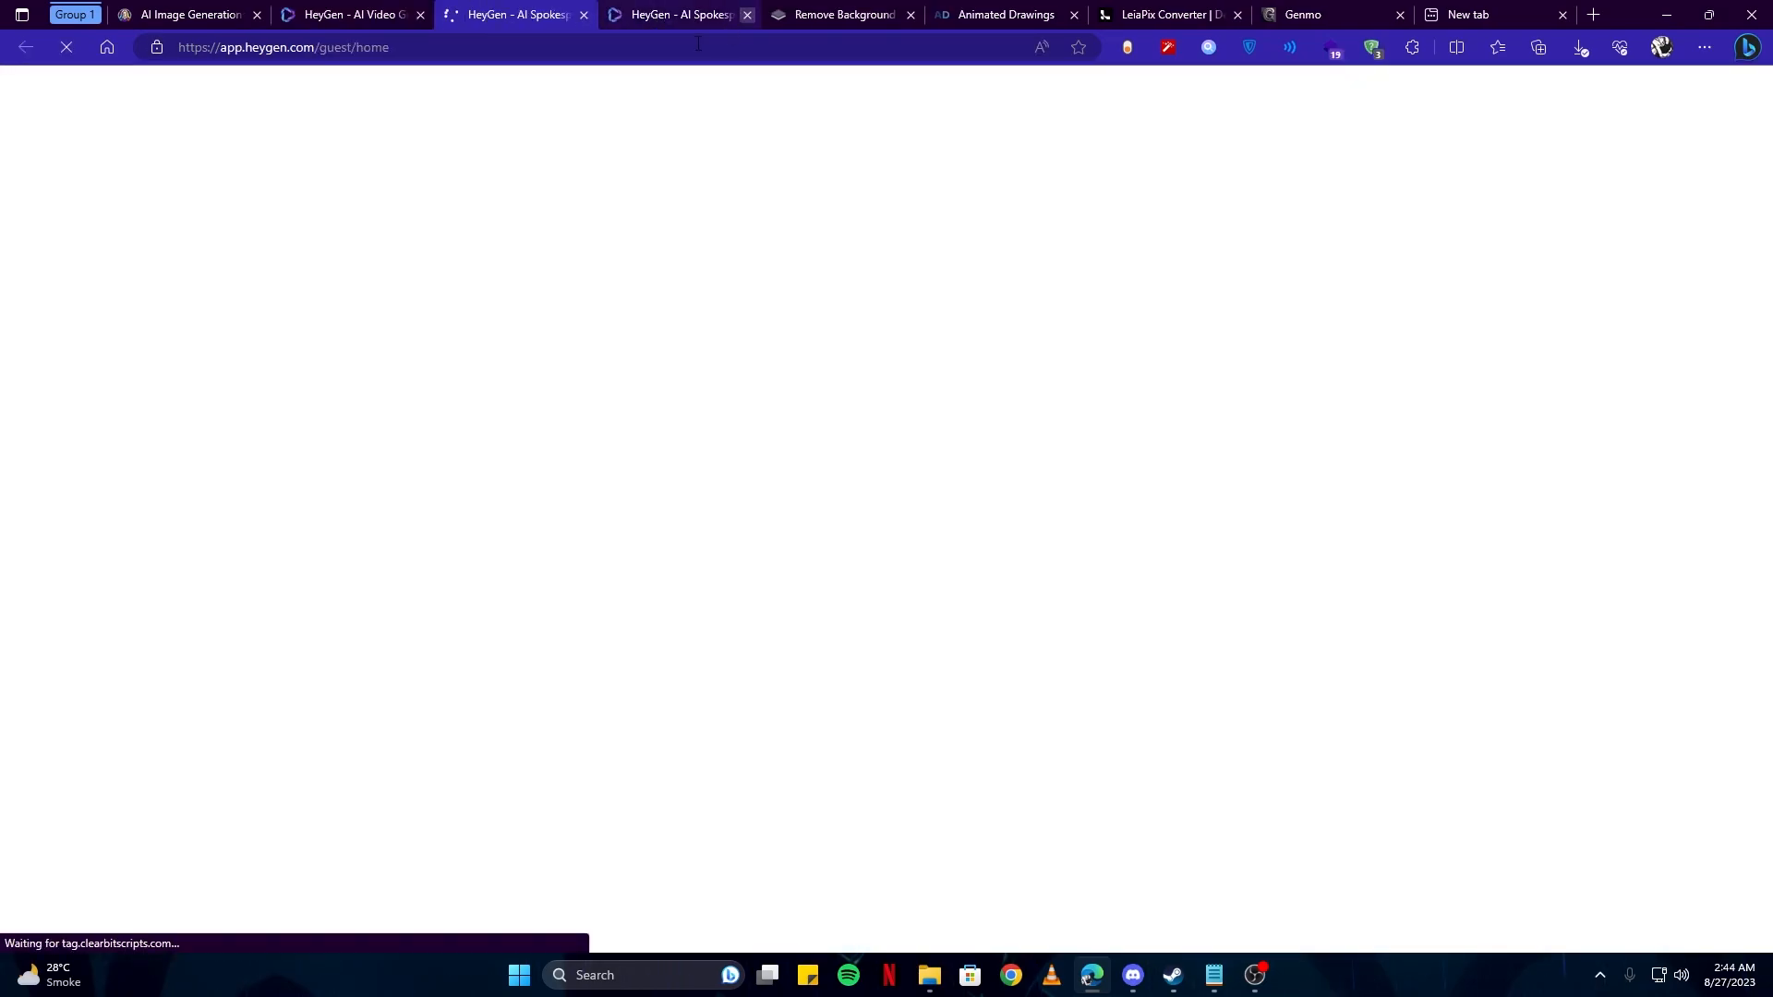
left_click(747, 15)
left_click(421, 15)
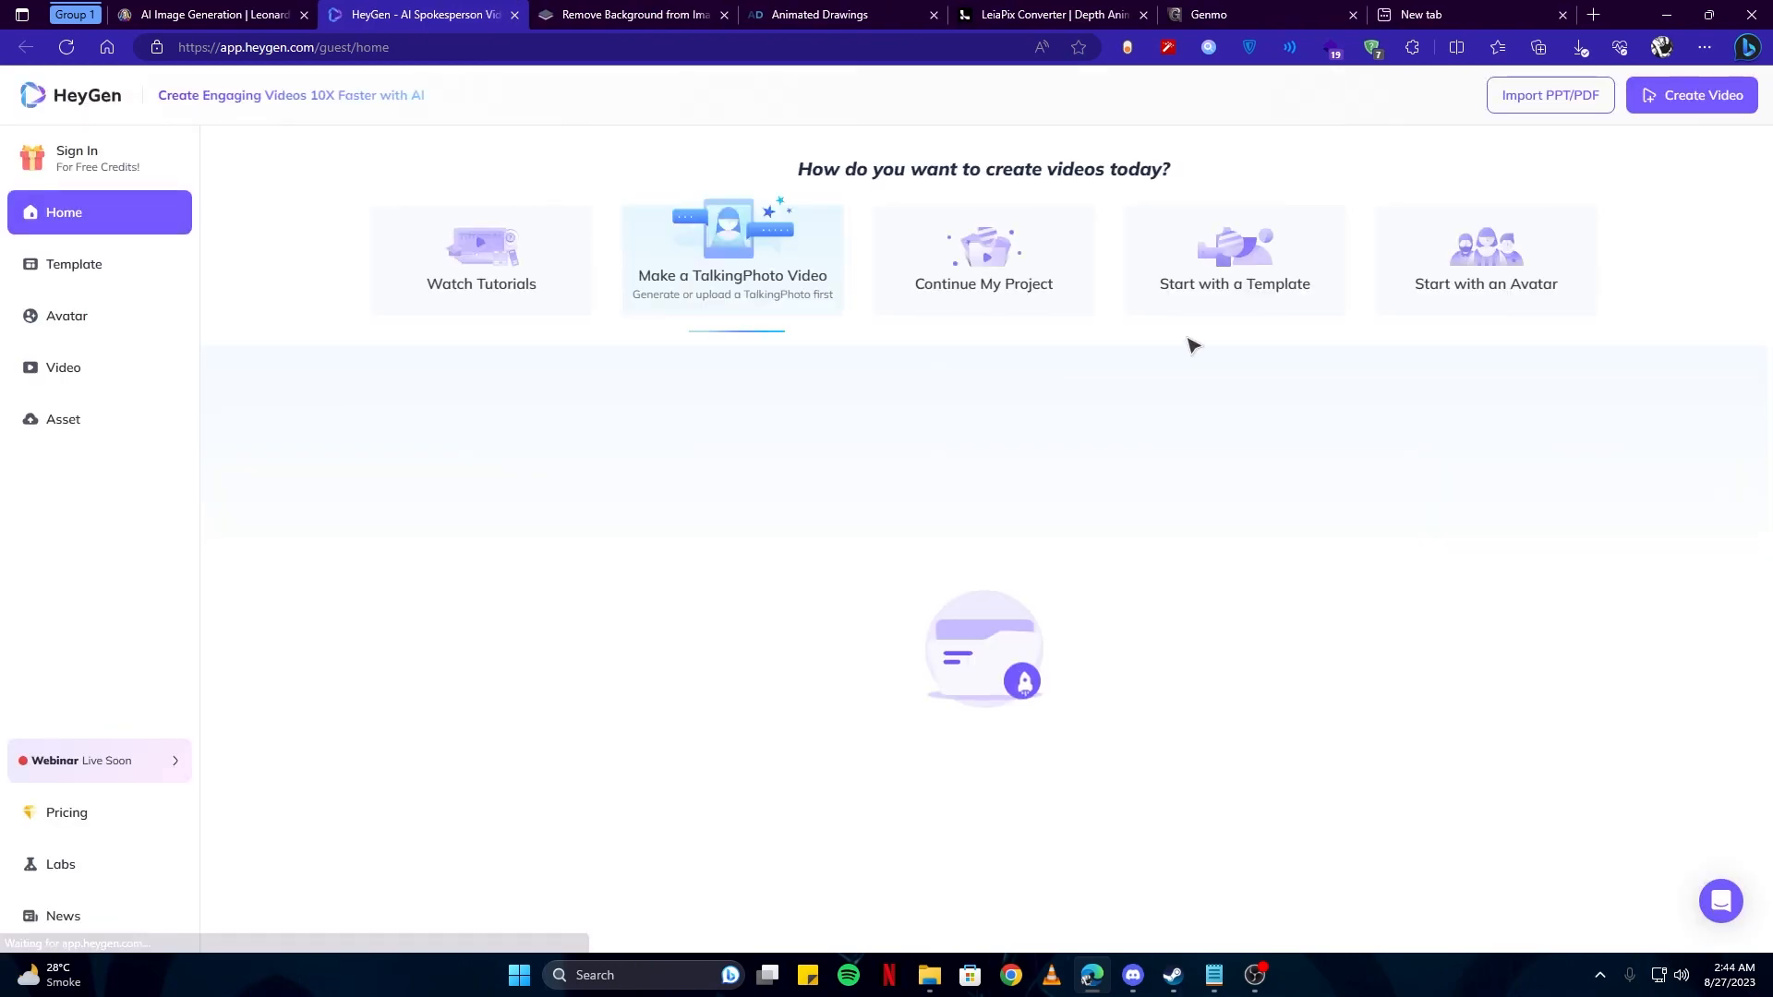
mouse_move(1648, 101)
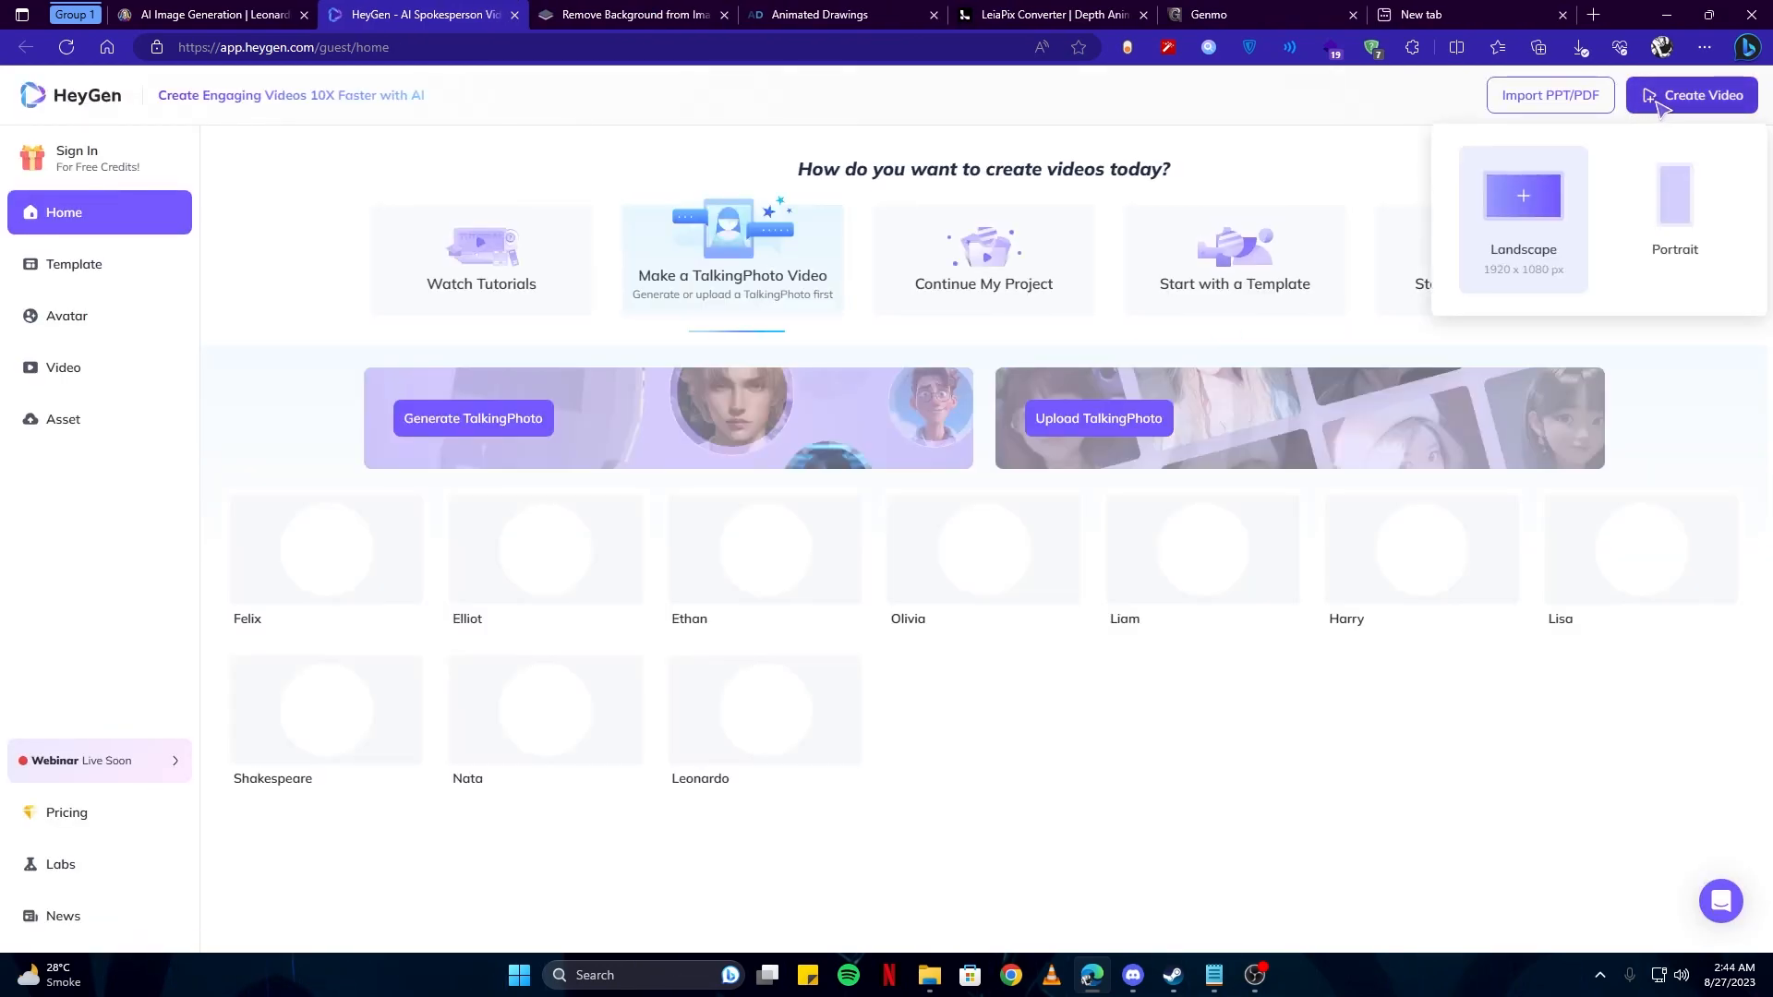
left_click(1682, 98)
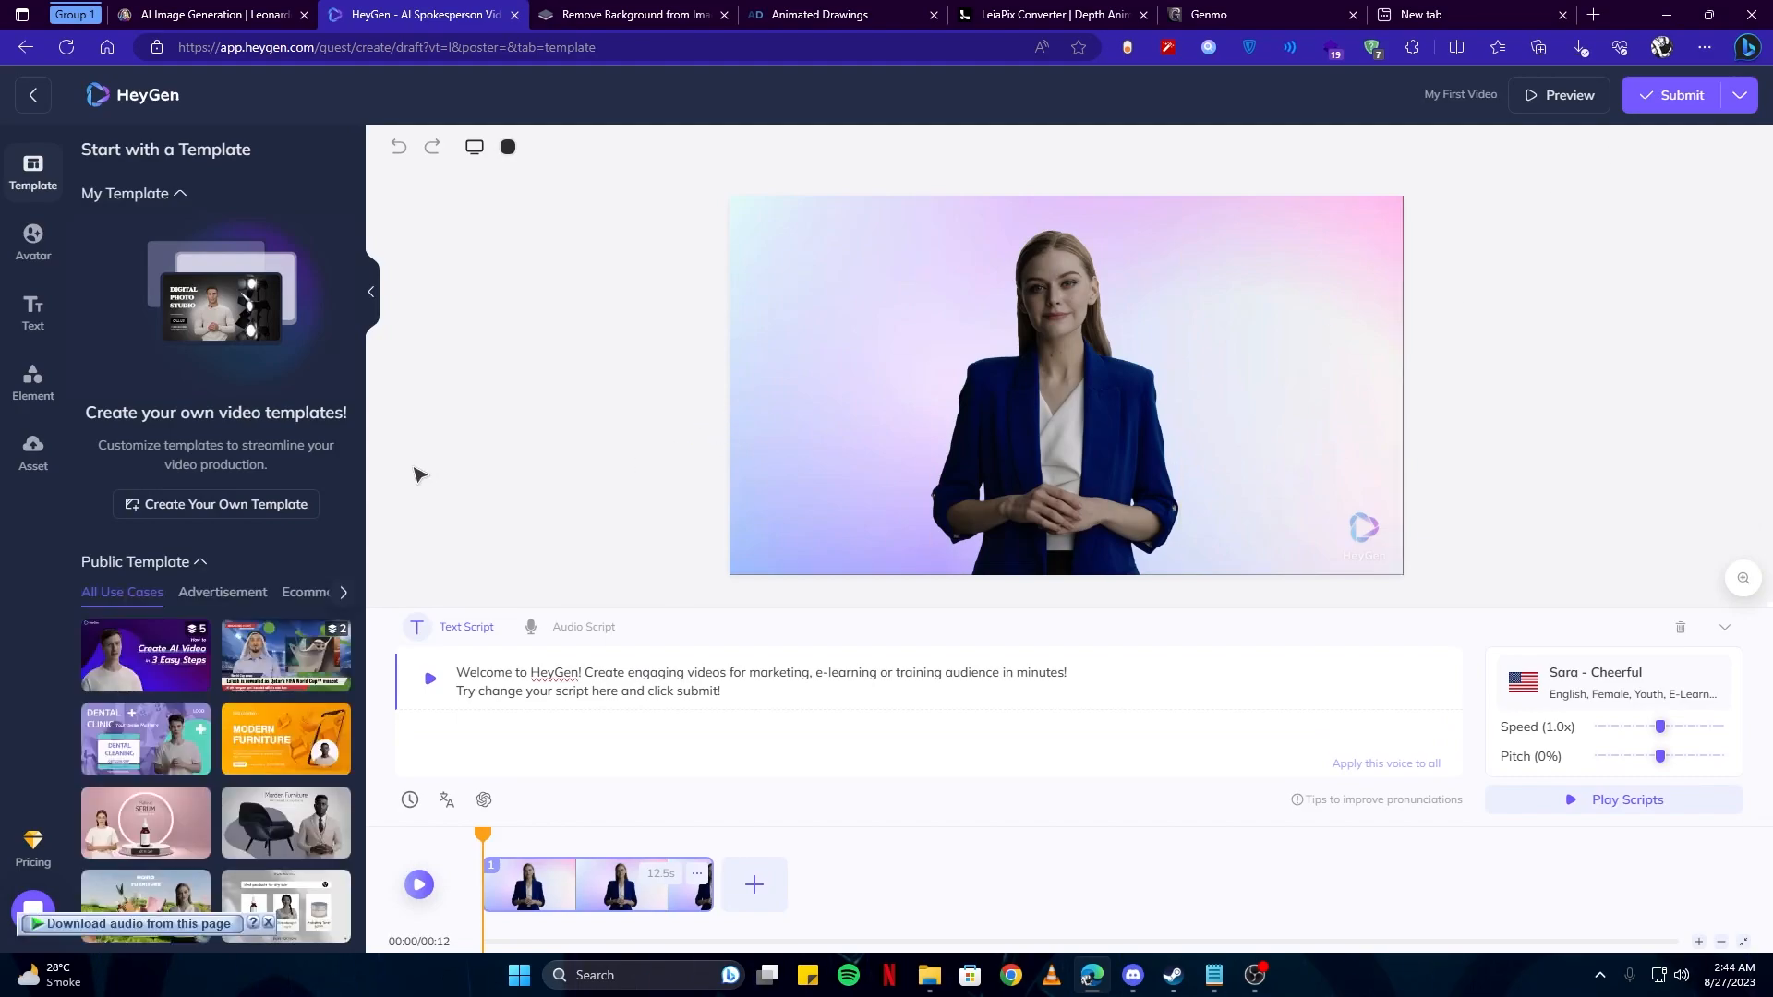
Open the TalkingPhoto upload and save the hat-wearing samurai image to Downloads as 3D_Animation_Style_Introduce_the_main_character_as_a_samurai_s_3.jpg
left_click(34, 242)
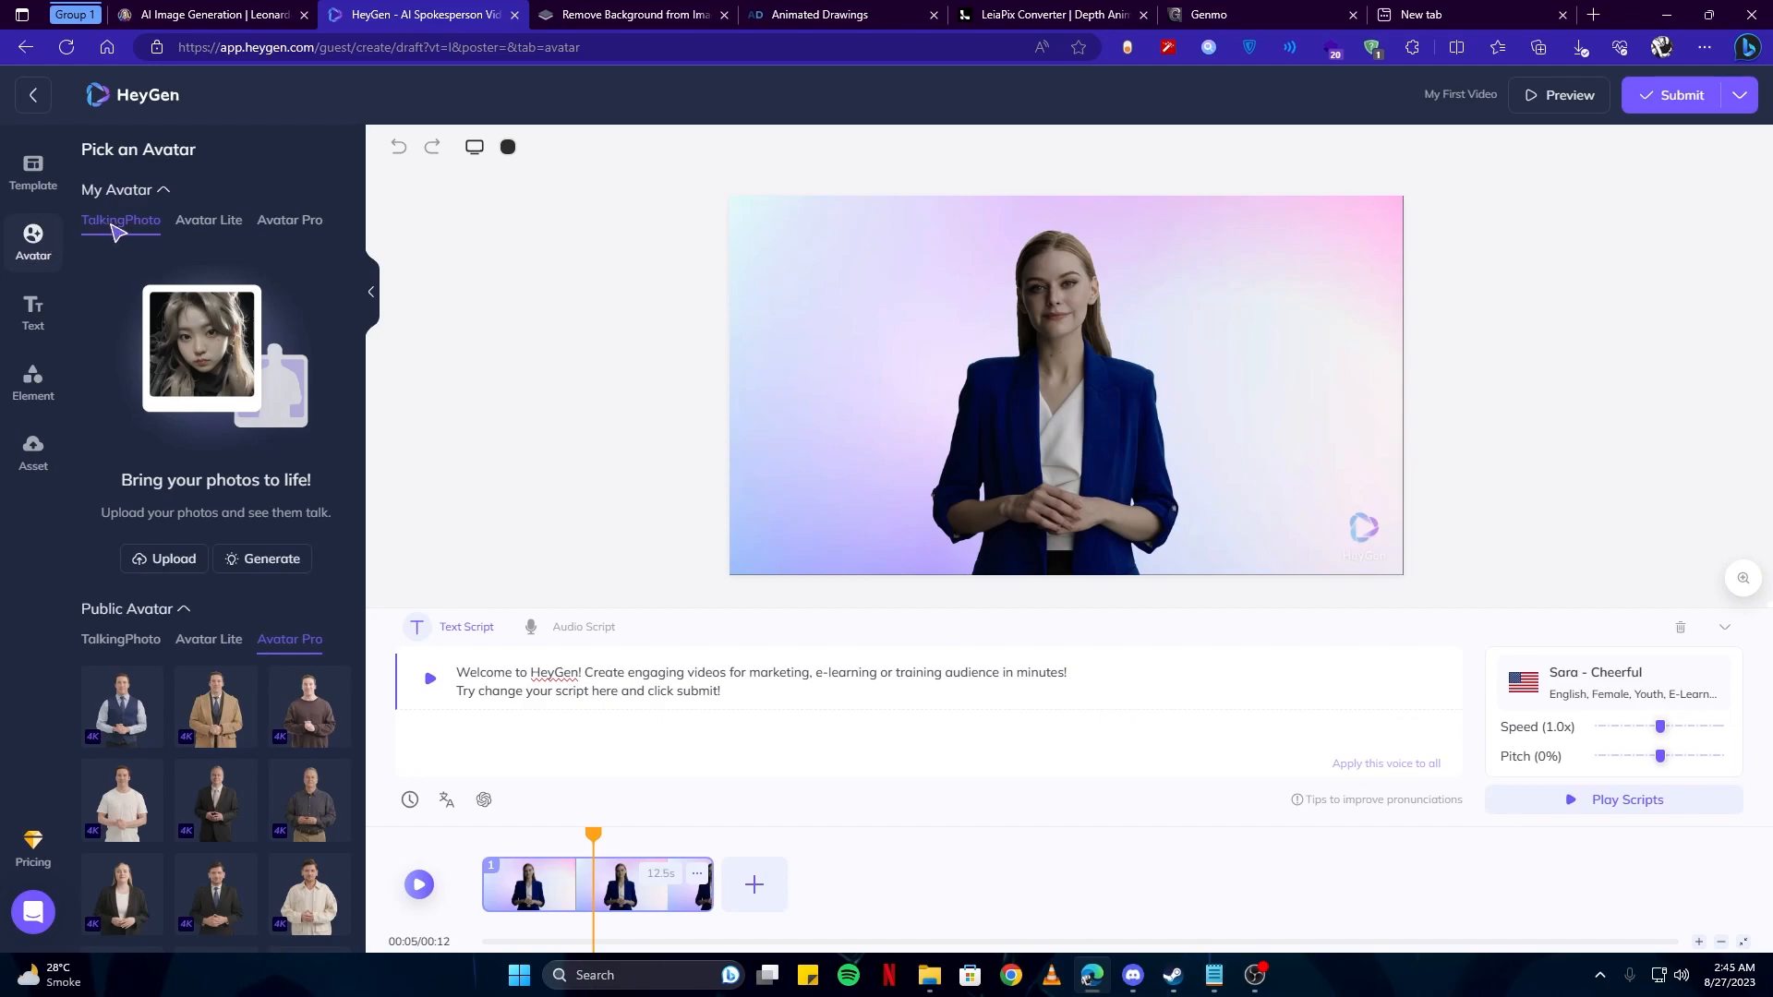
left_click(193, 559)
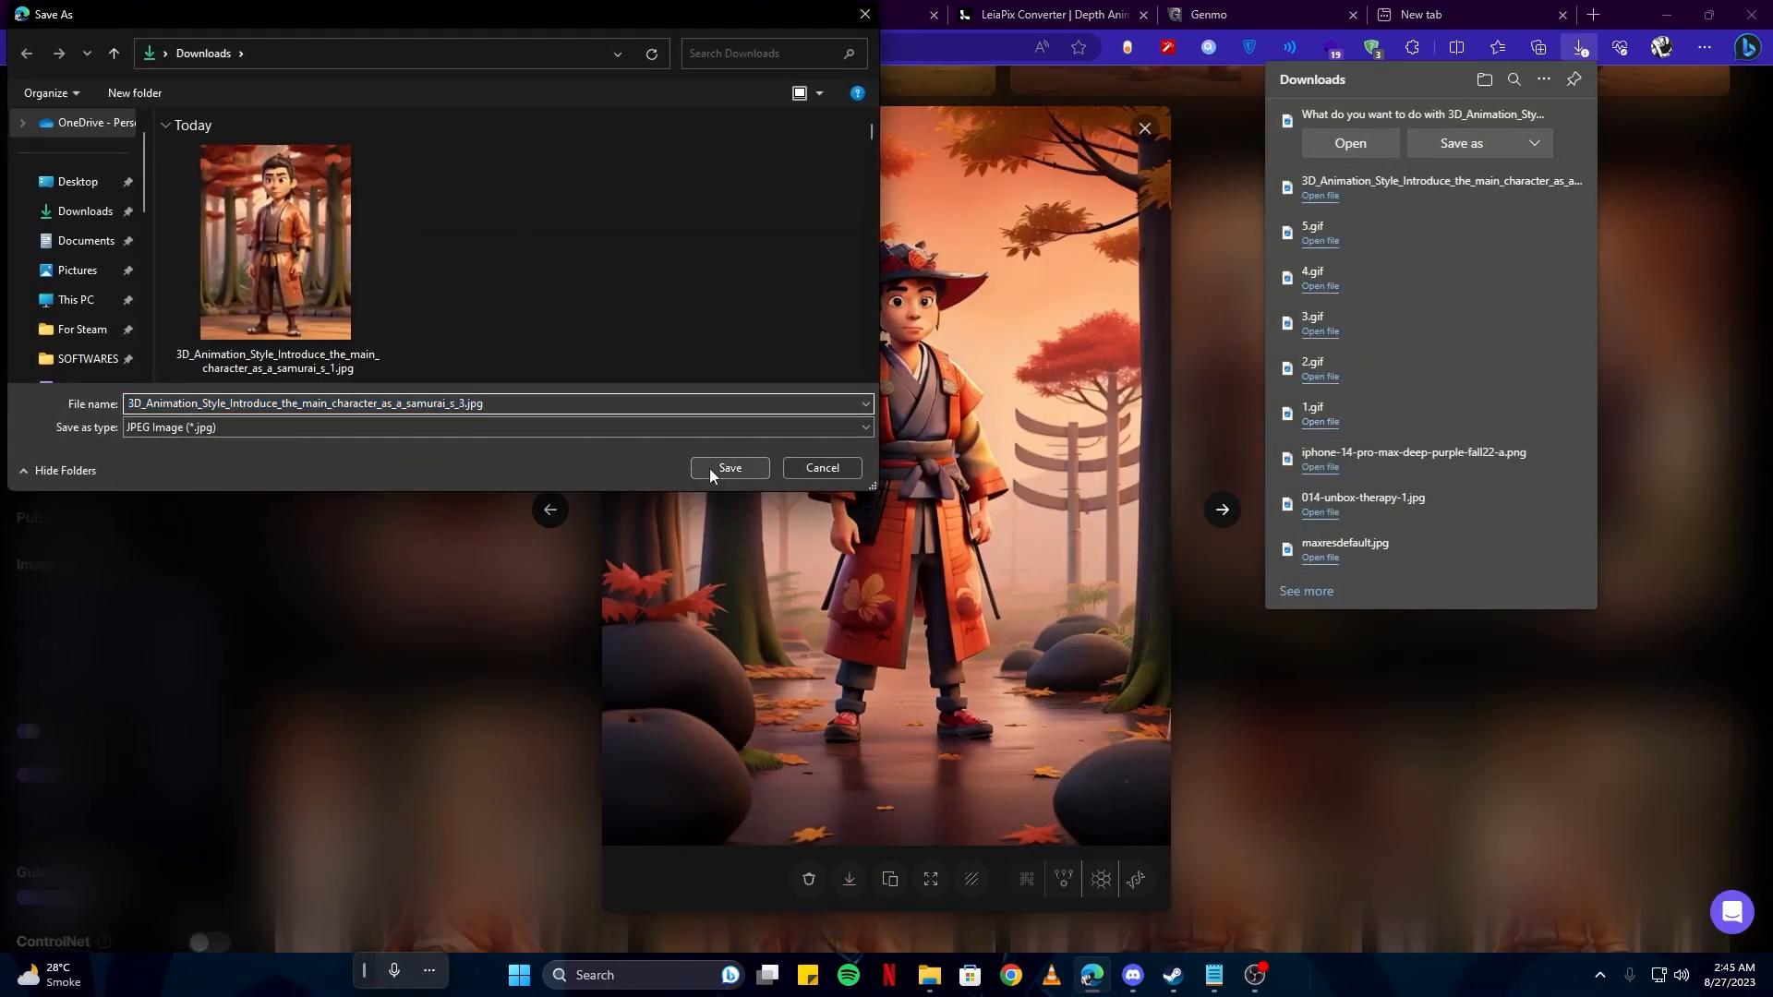
left_click(729, 469)
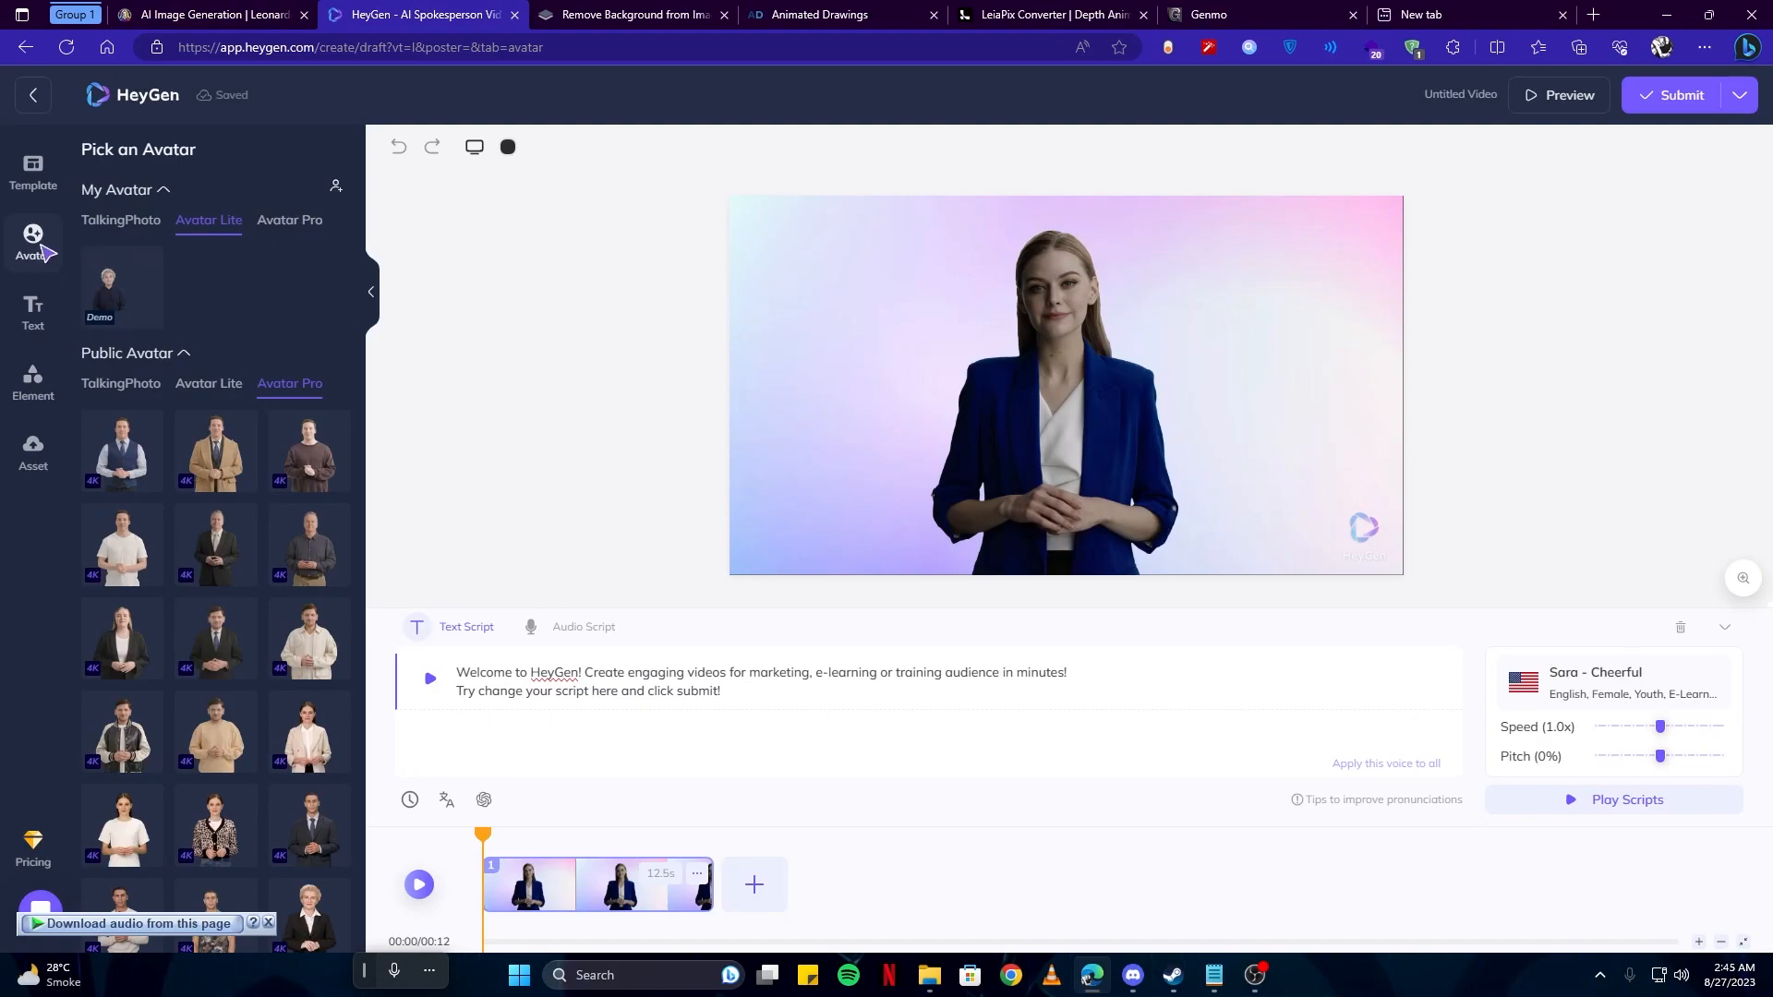
Upload the saved hat-wearing samurai image as a TalkingPhoto avatar for the video
left_click(120, 221)
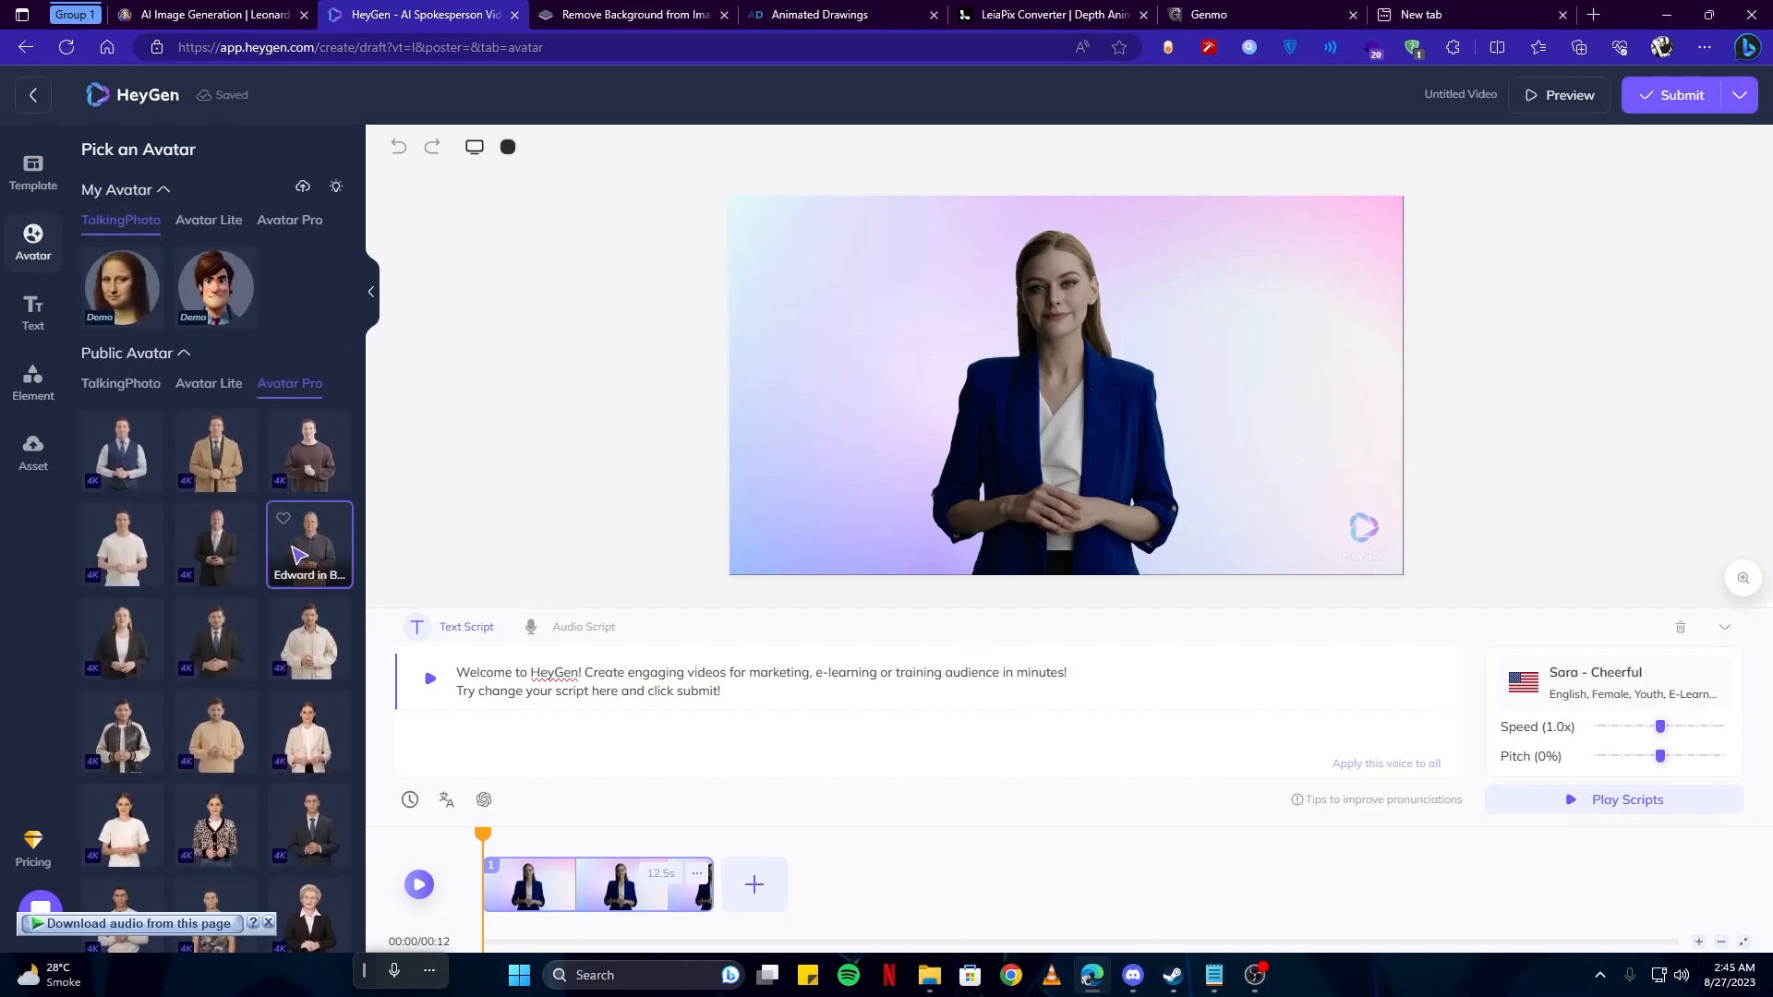
left_click(303, 186)
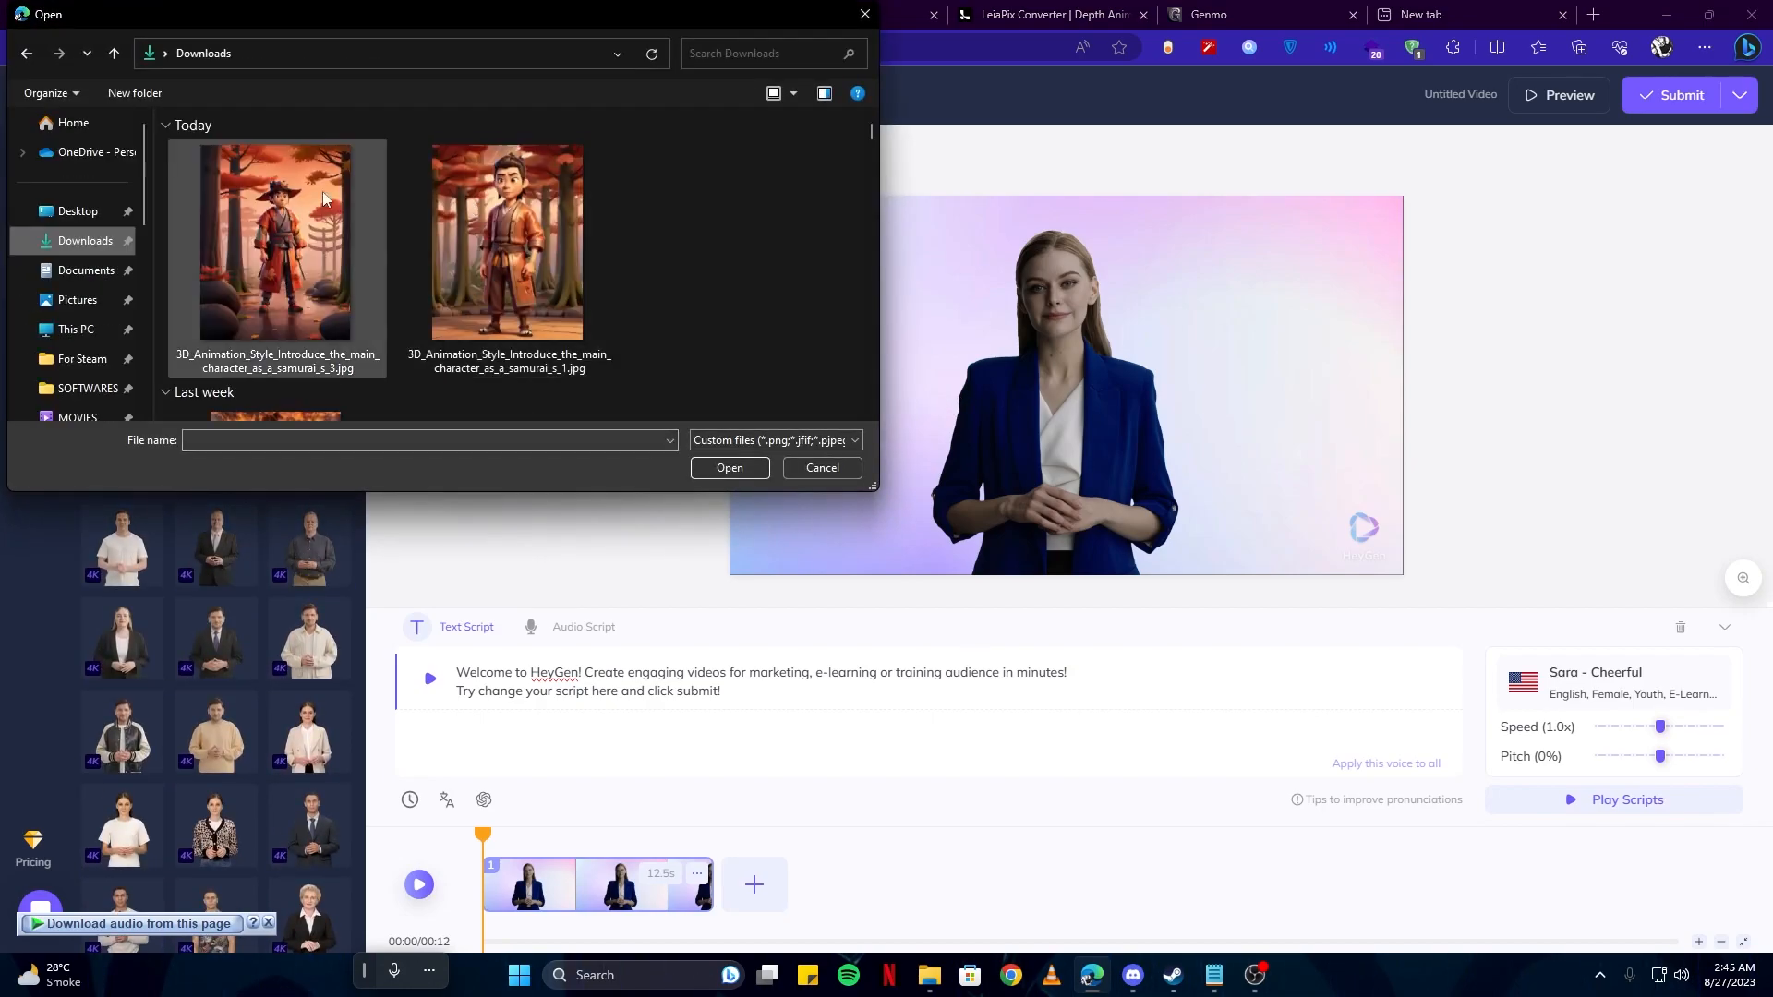
double_click(251, 199)
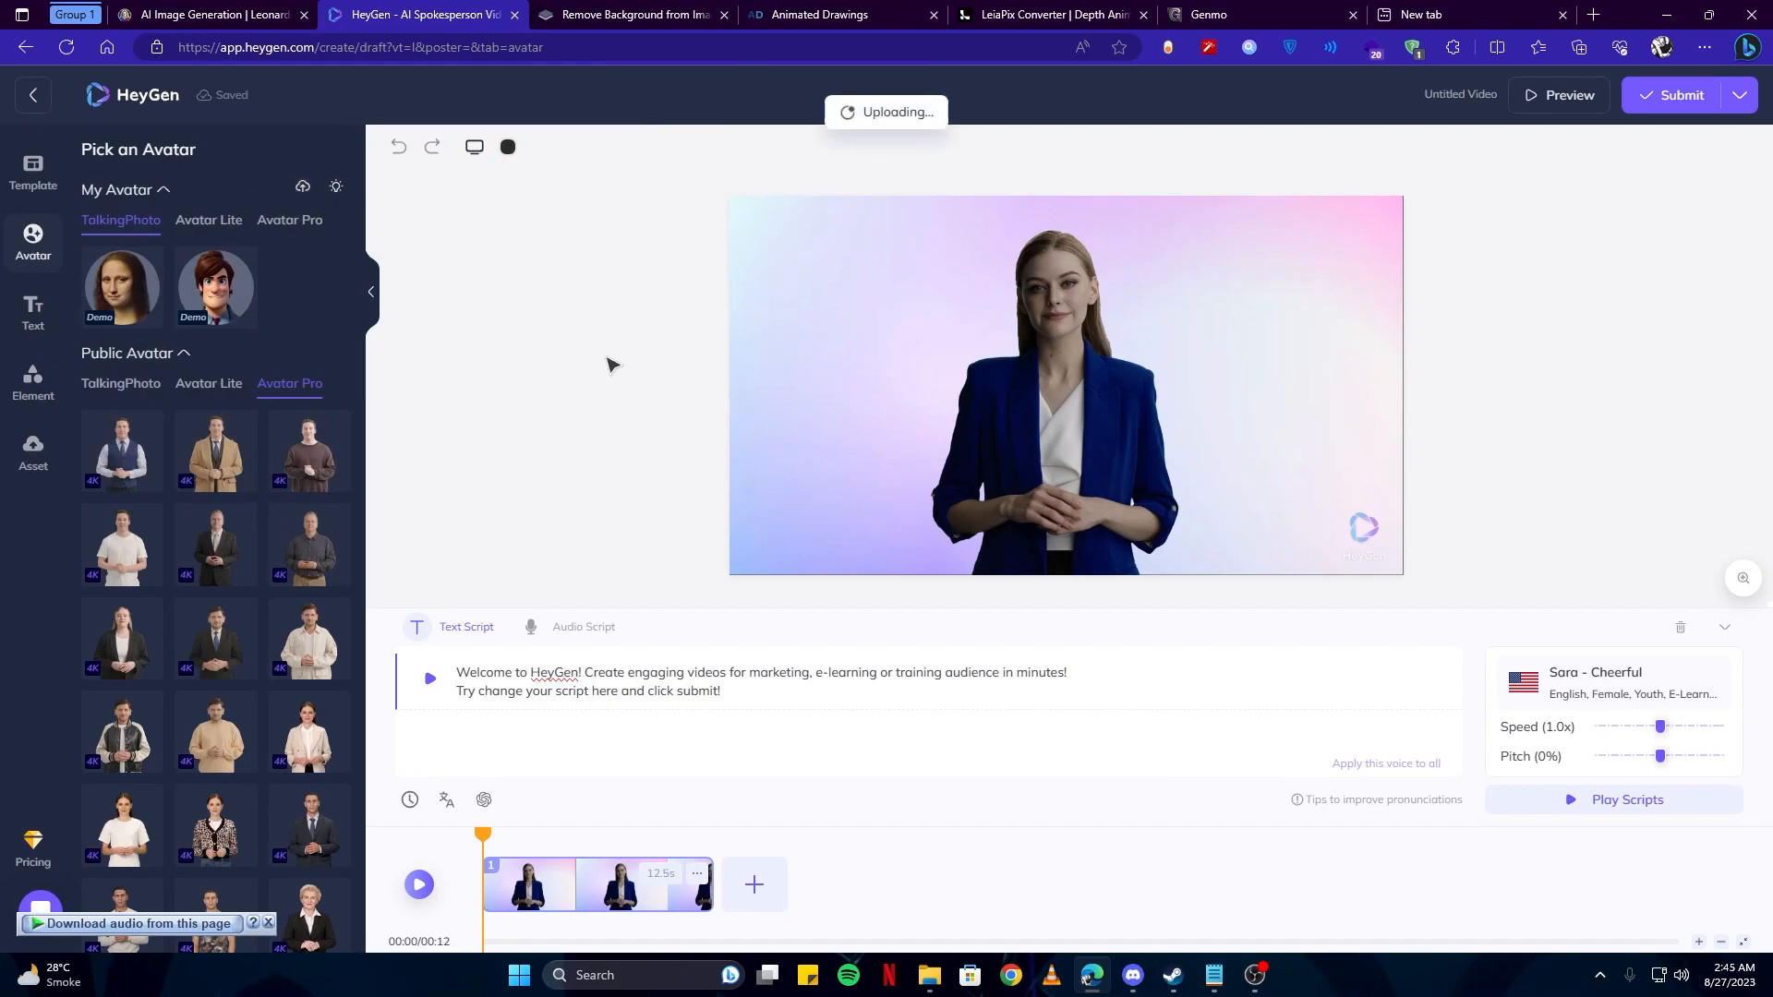
Replace the default text script with "Hey there, I am a samurai, let's see what you got?"
left_click(594, 691)
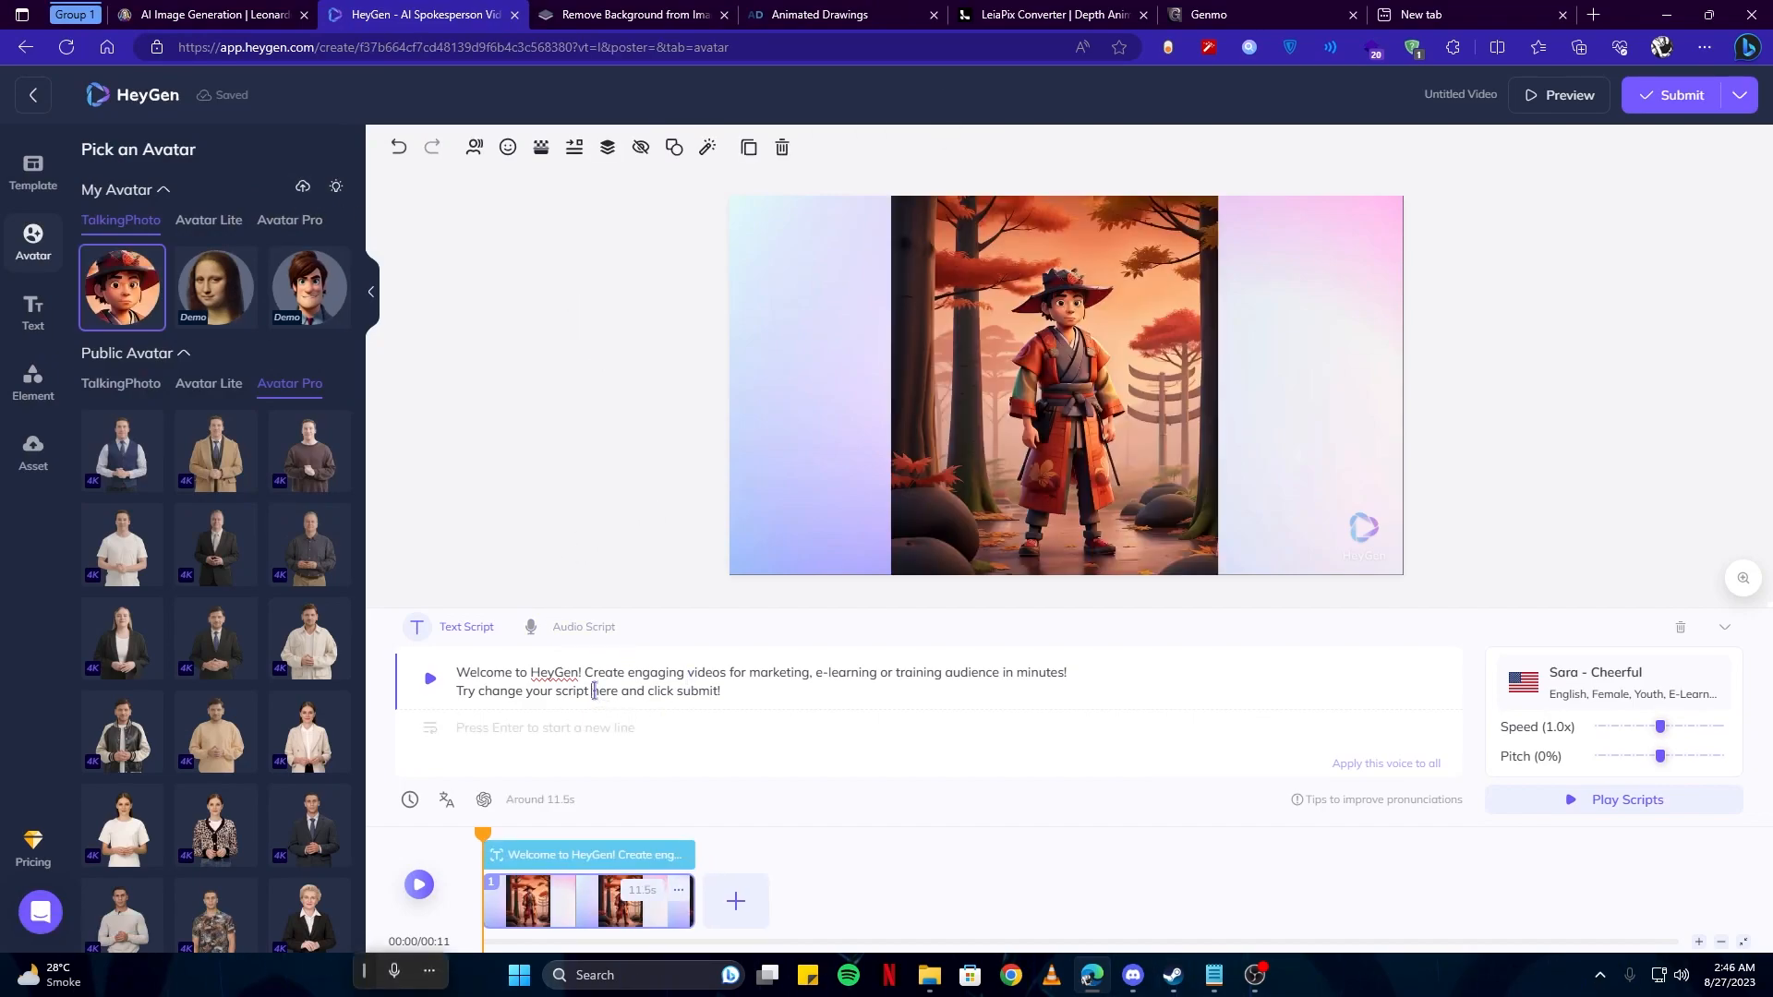
key("ctrl+a")
type("H")
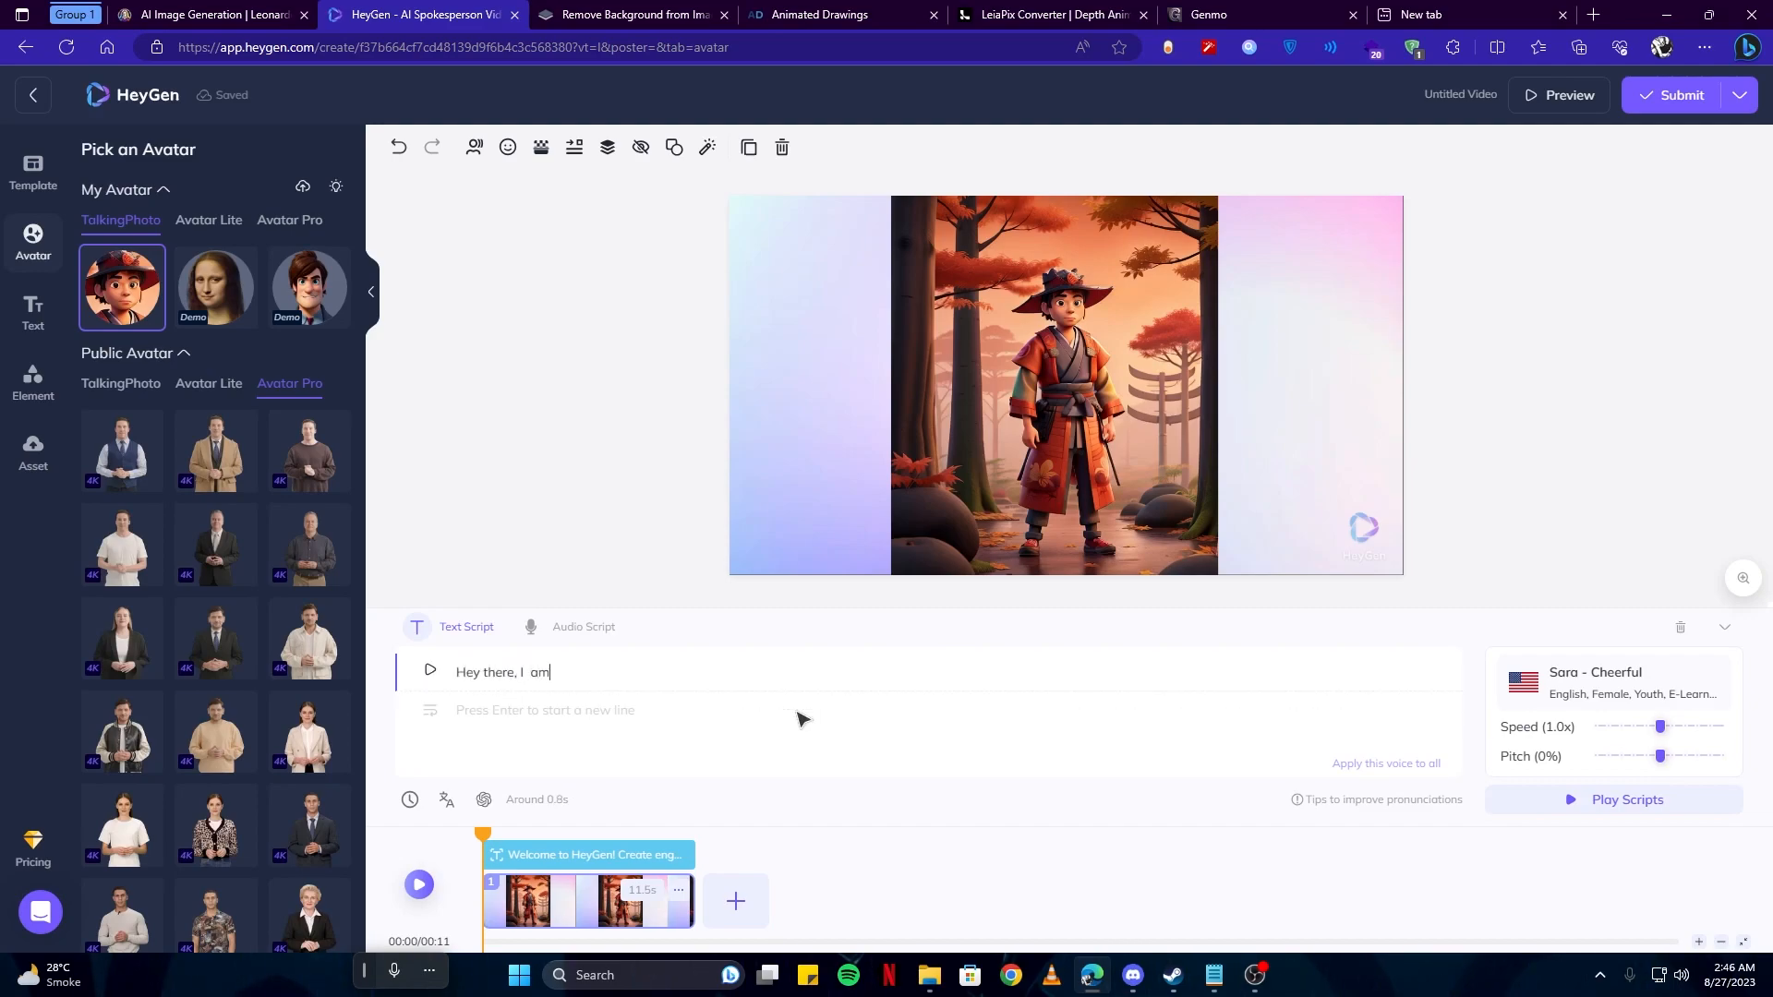
type(", let's see what you got?")
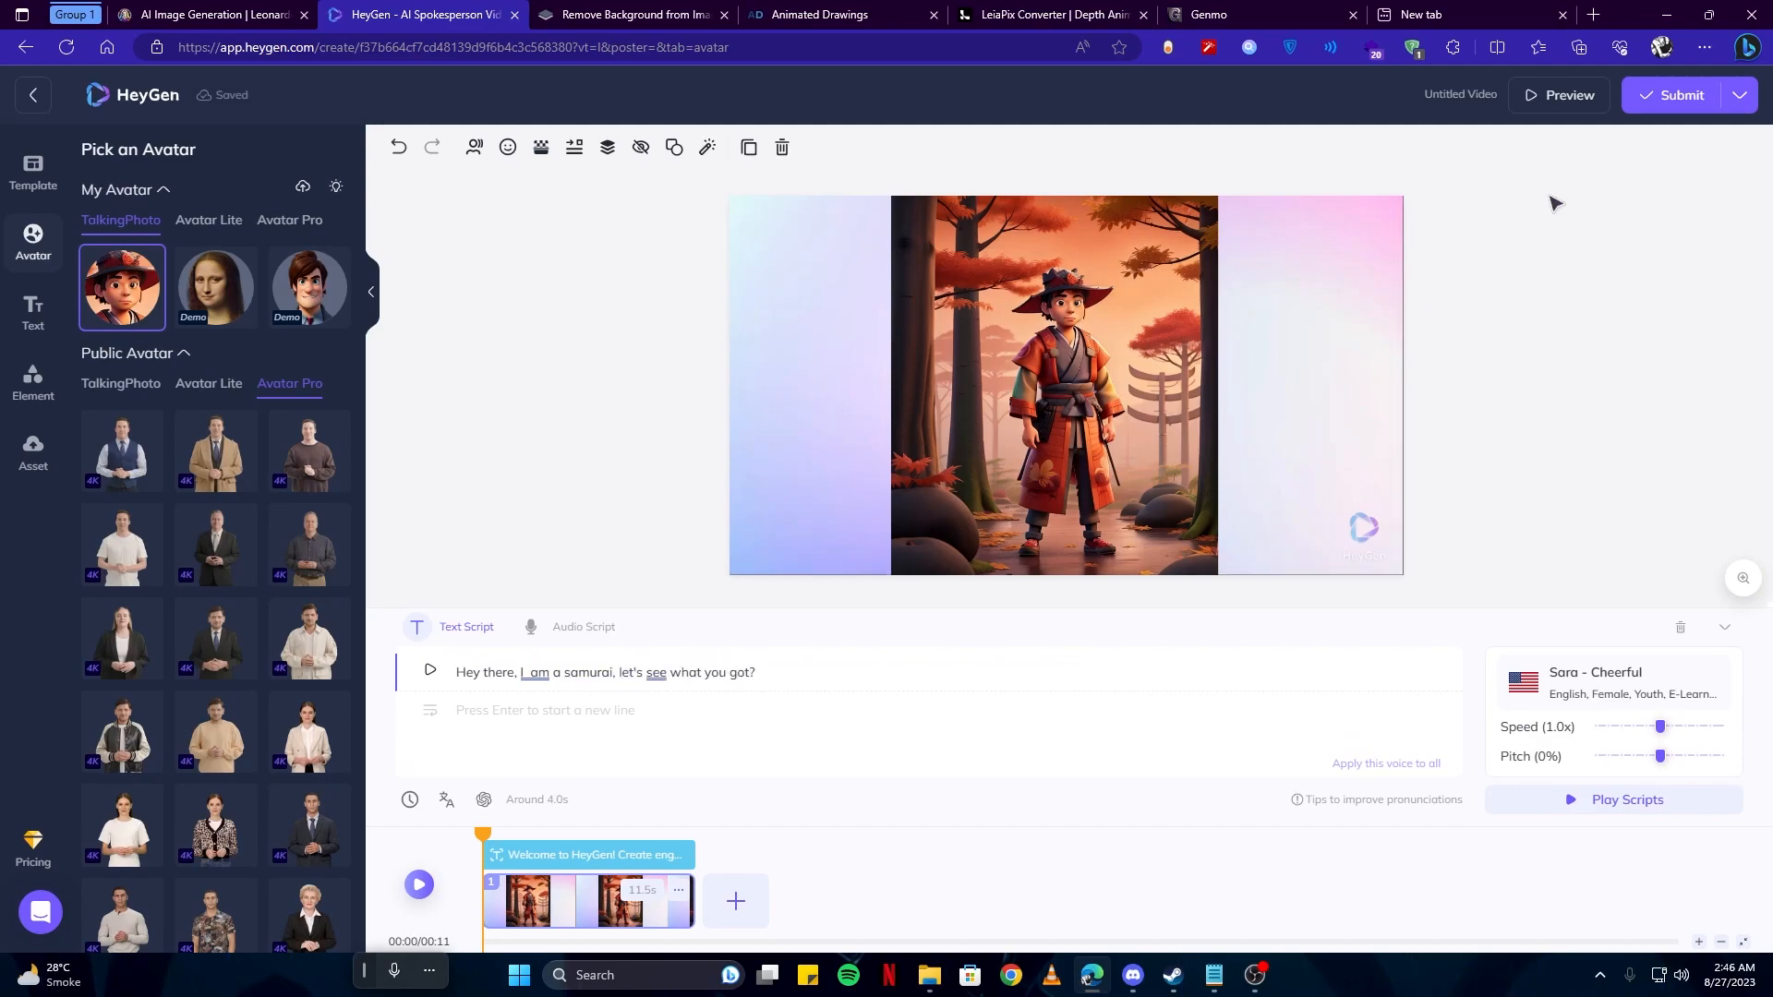
Submit the talking samurai video for production and play the finished result
left_click(1672, 95)
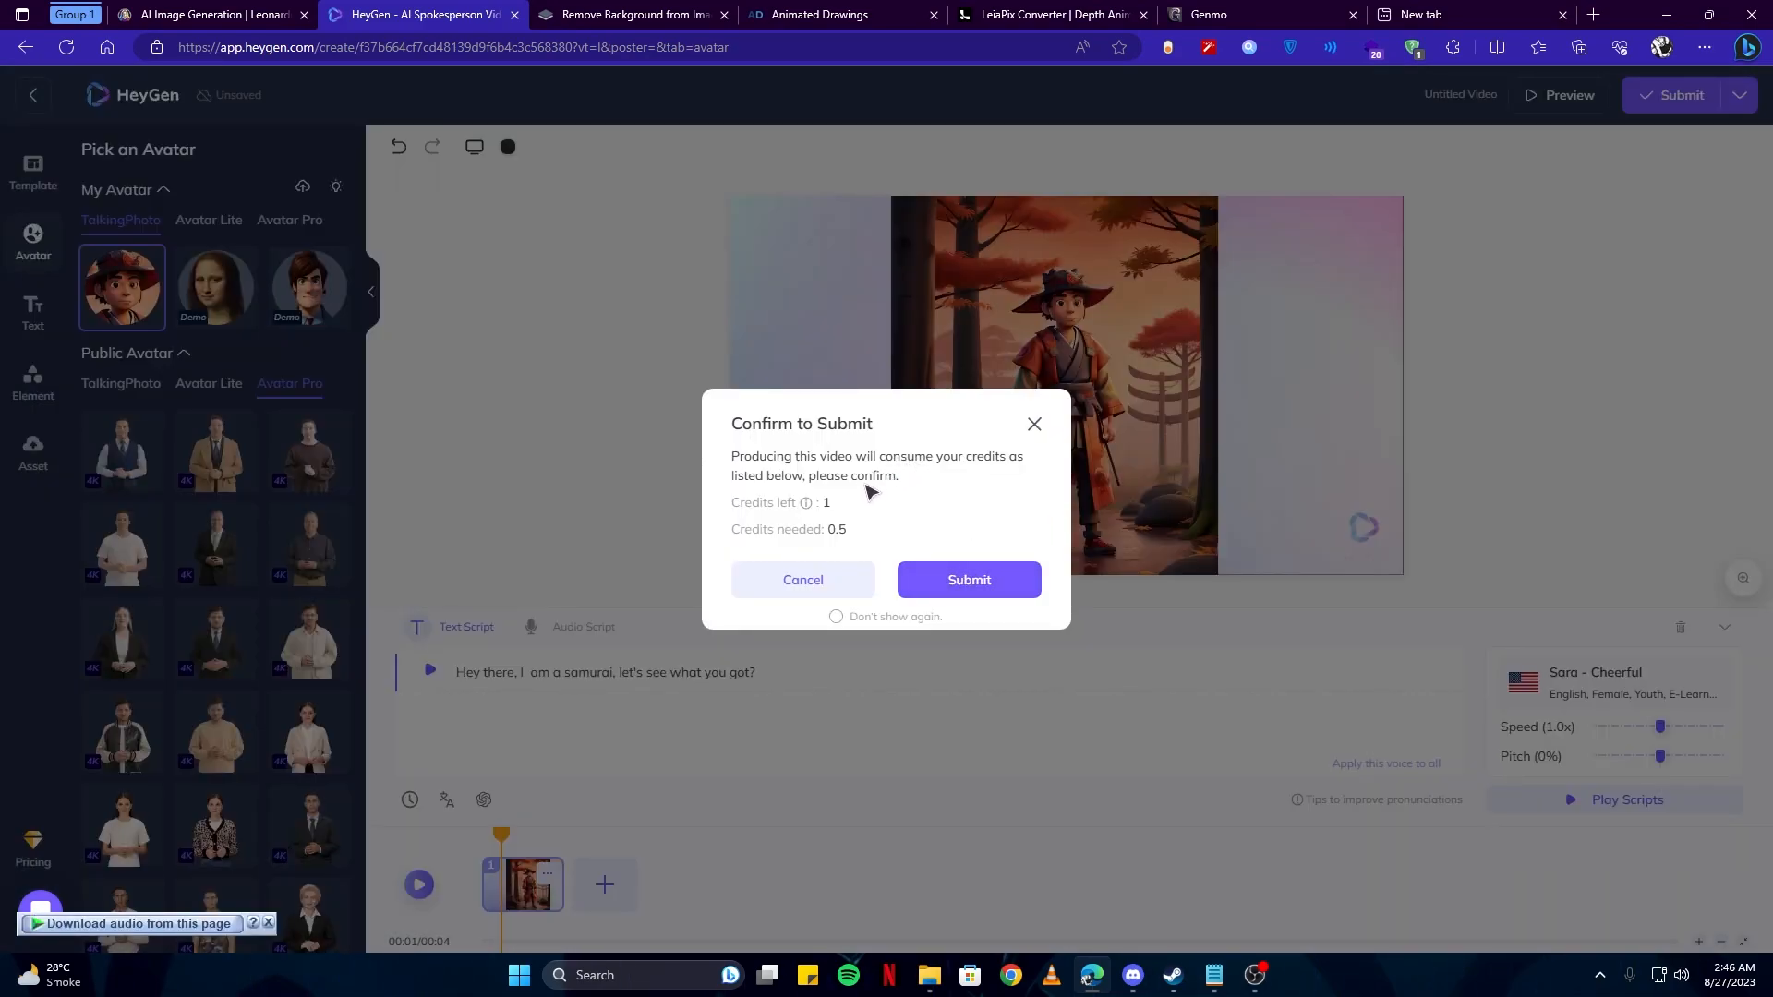
left_click(947, 582)
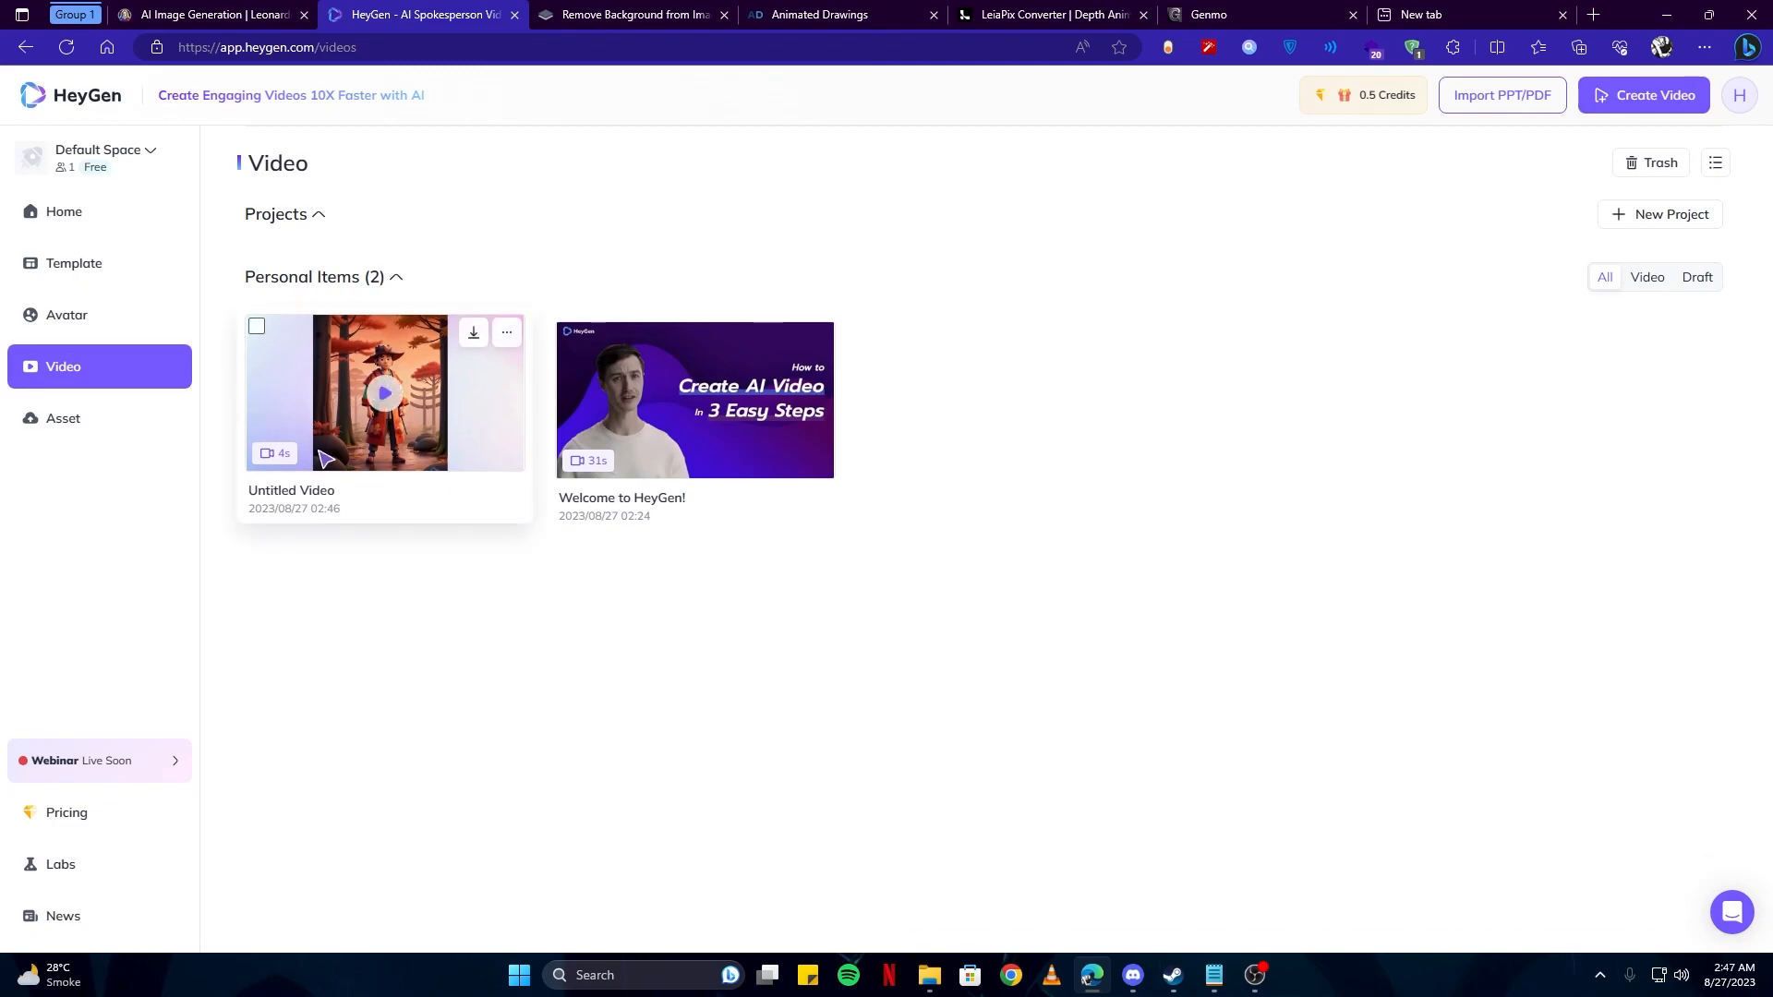
left_click(396, 407)
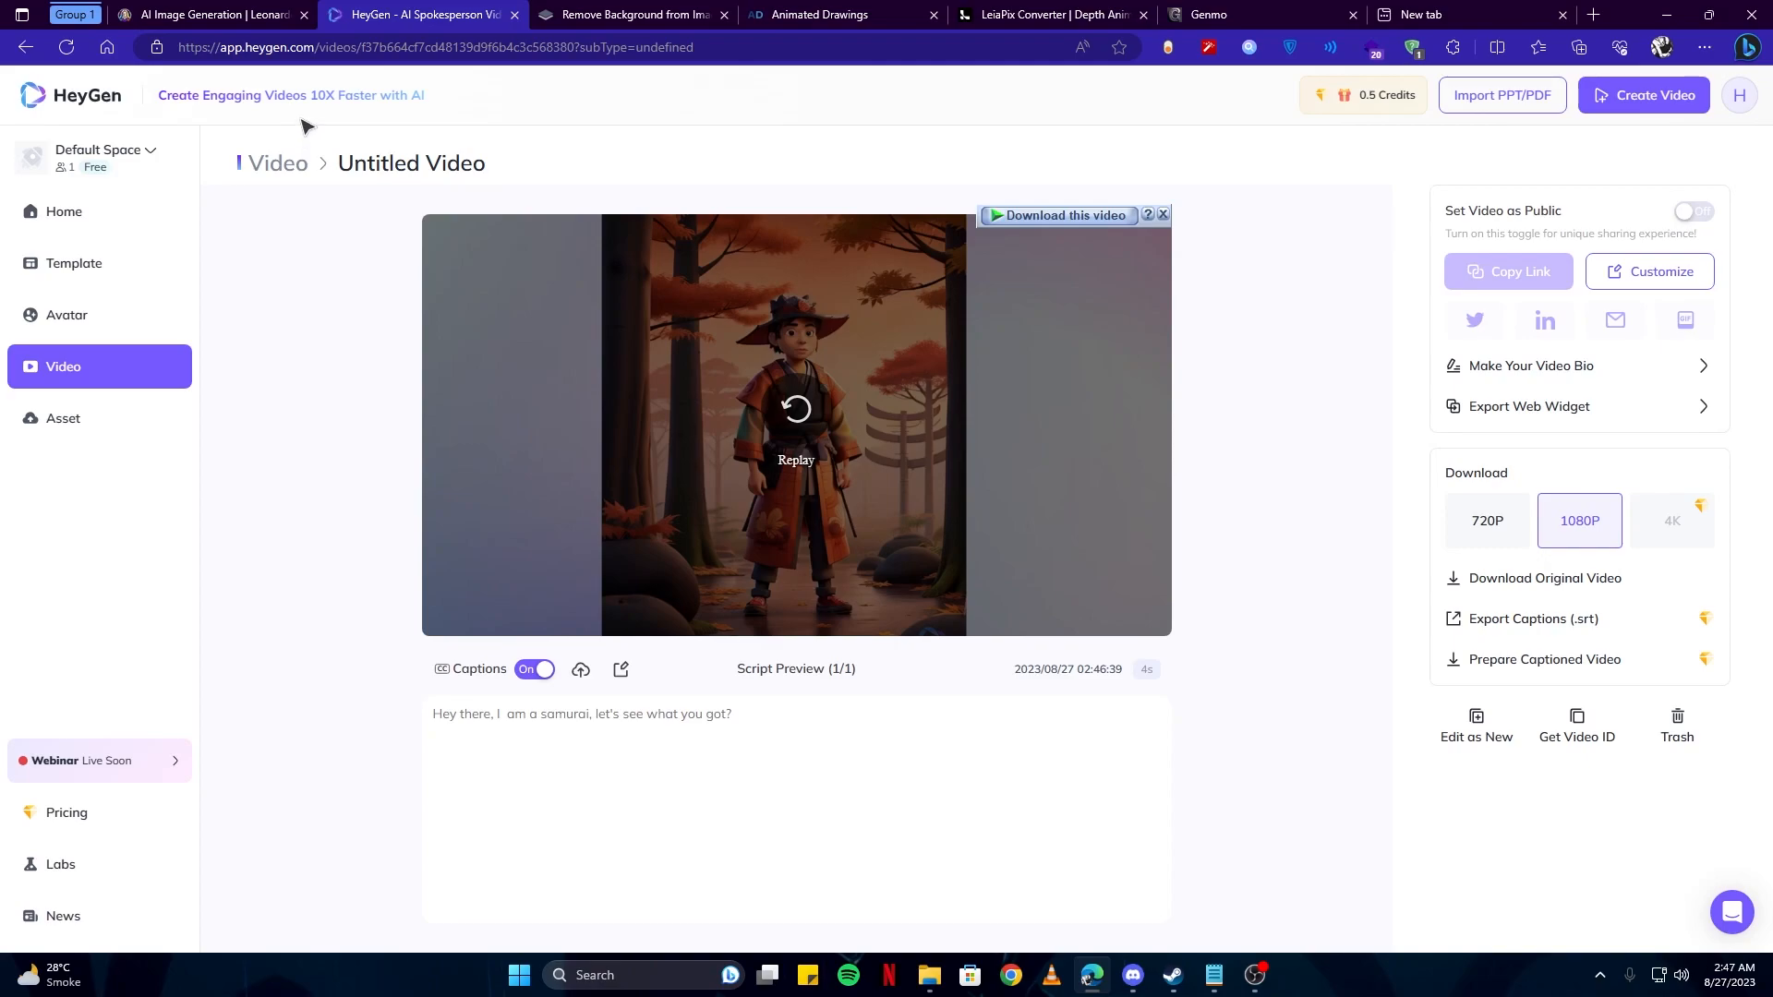
Switch to Leonardo.Ai and download the blue-haired boy with the yellow shirt and plain grey background
left_click(836, 10)
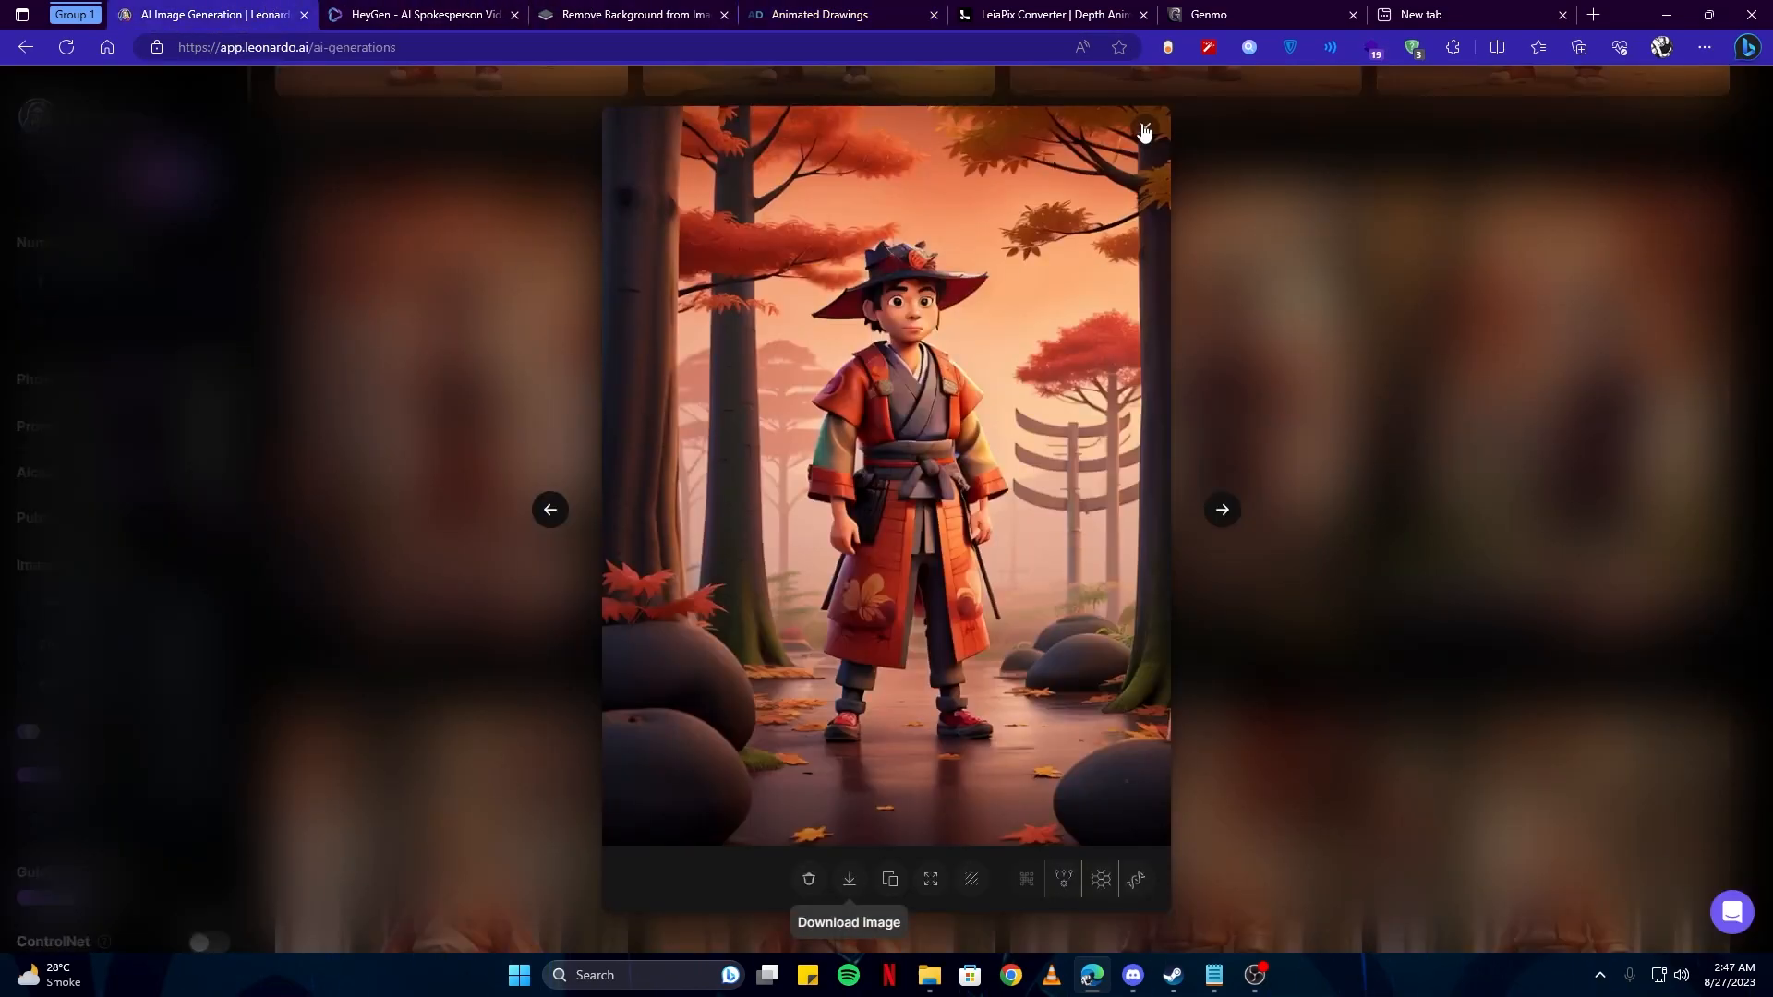
left_click(1144, 130)
scroll(848, 489, "down", 10)
scroll(848, 489, "down", 4)
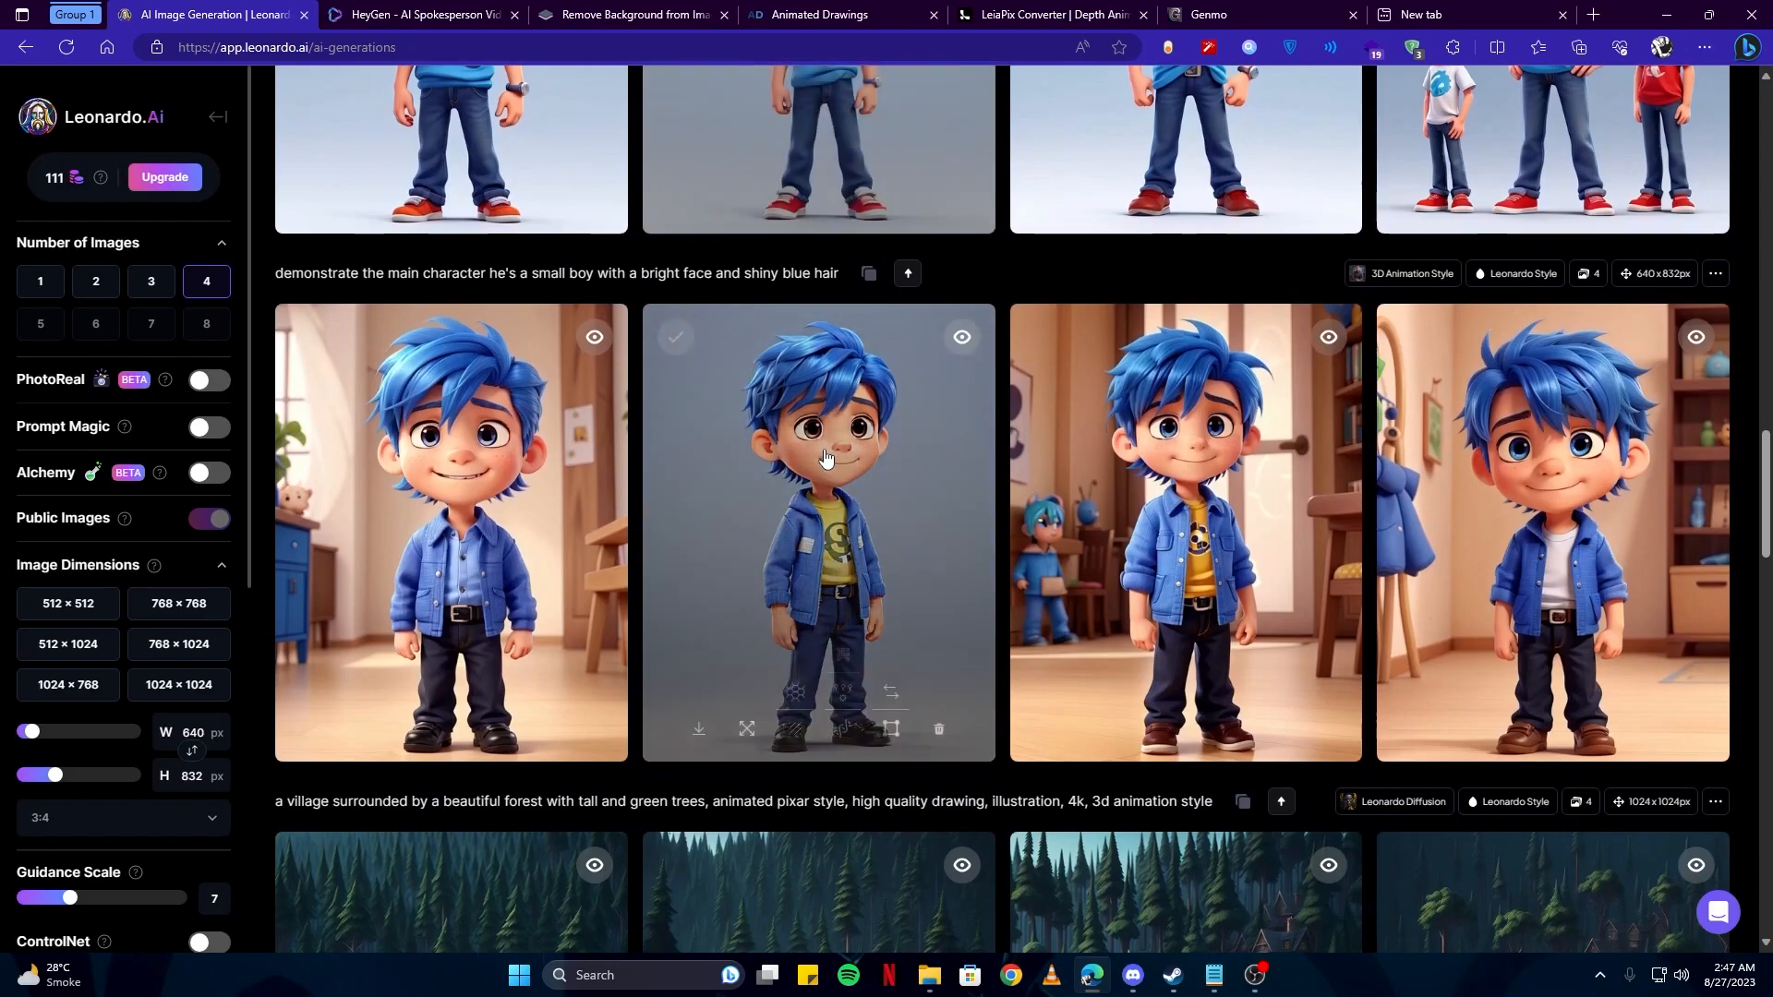
left_click(848, 489)
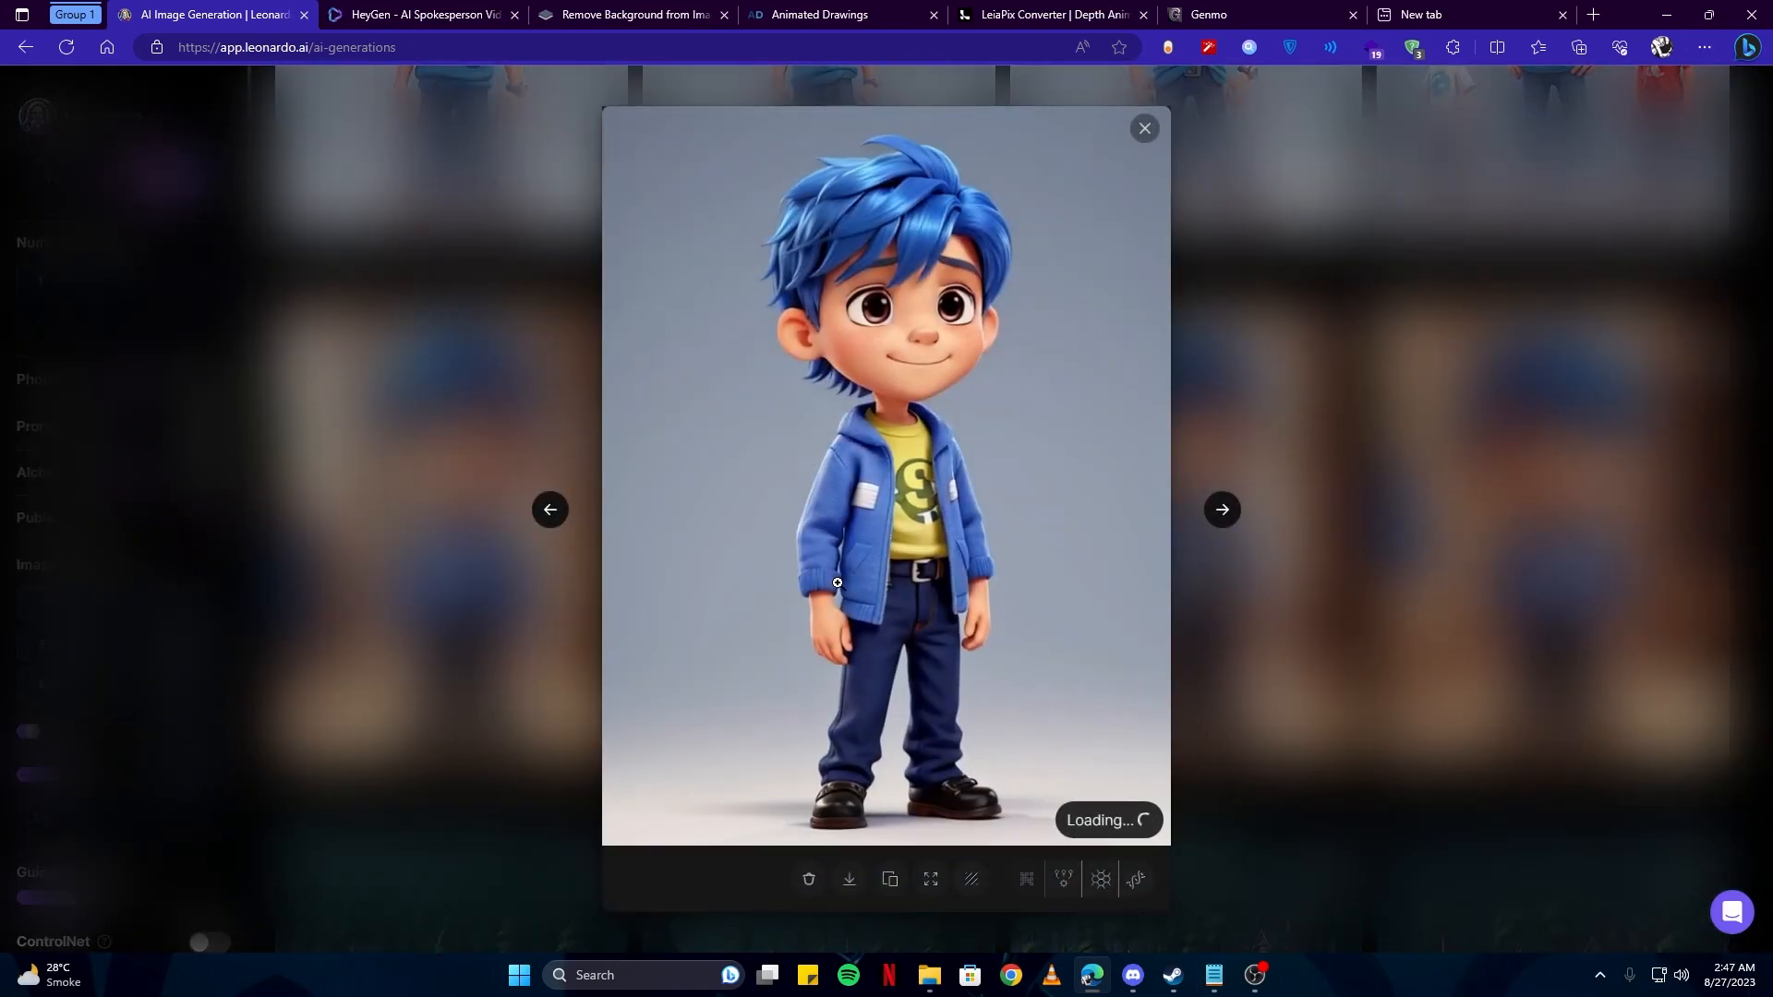
left_click(850, 894)
left_click(1448, 145)
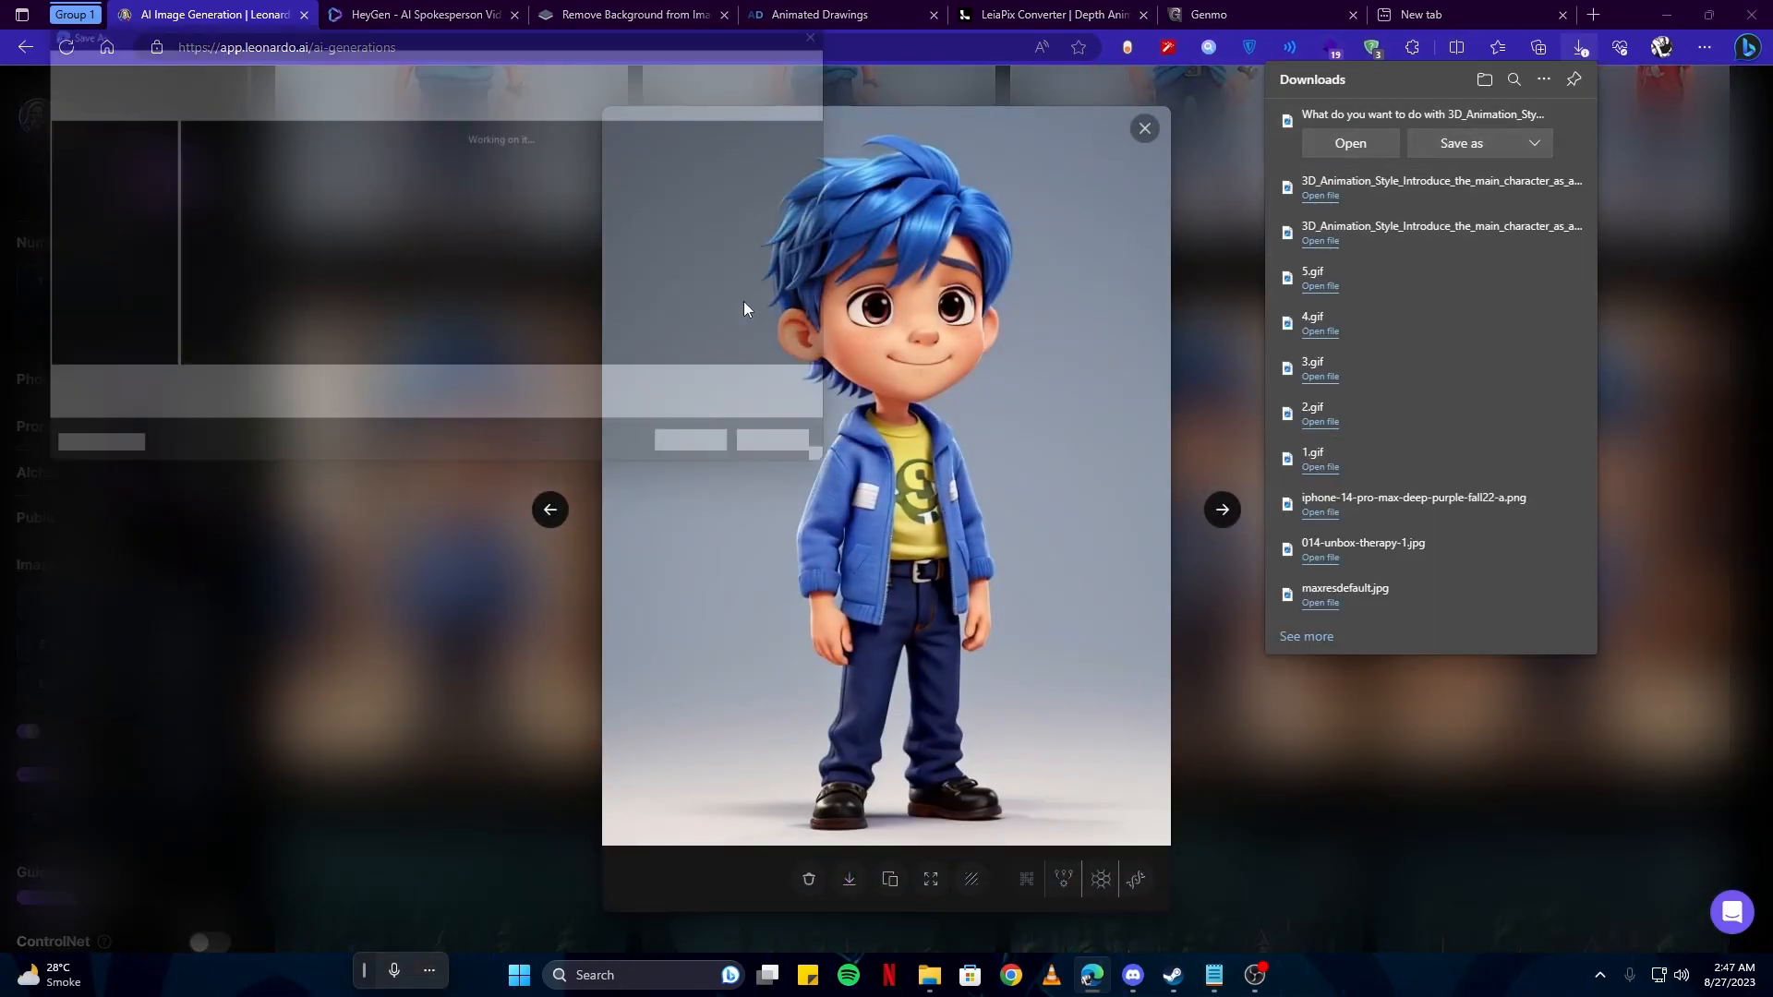
left_click(719, 468)
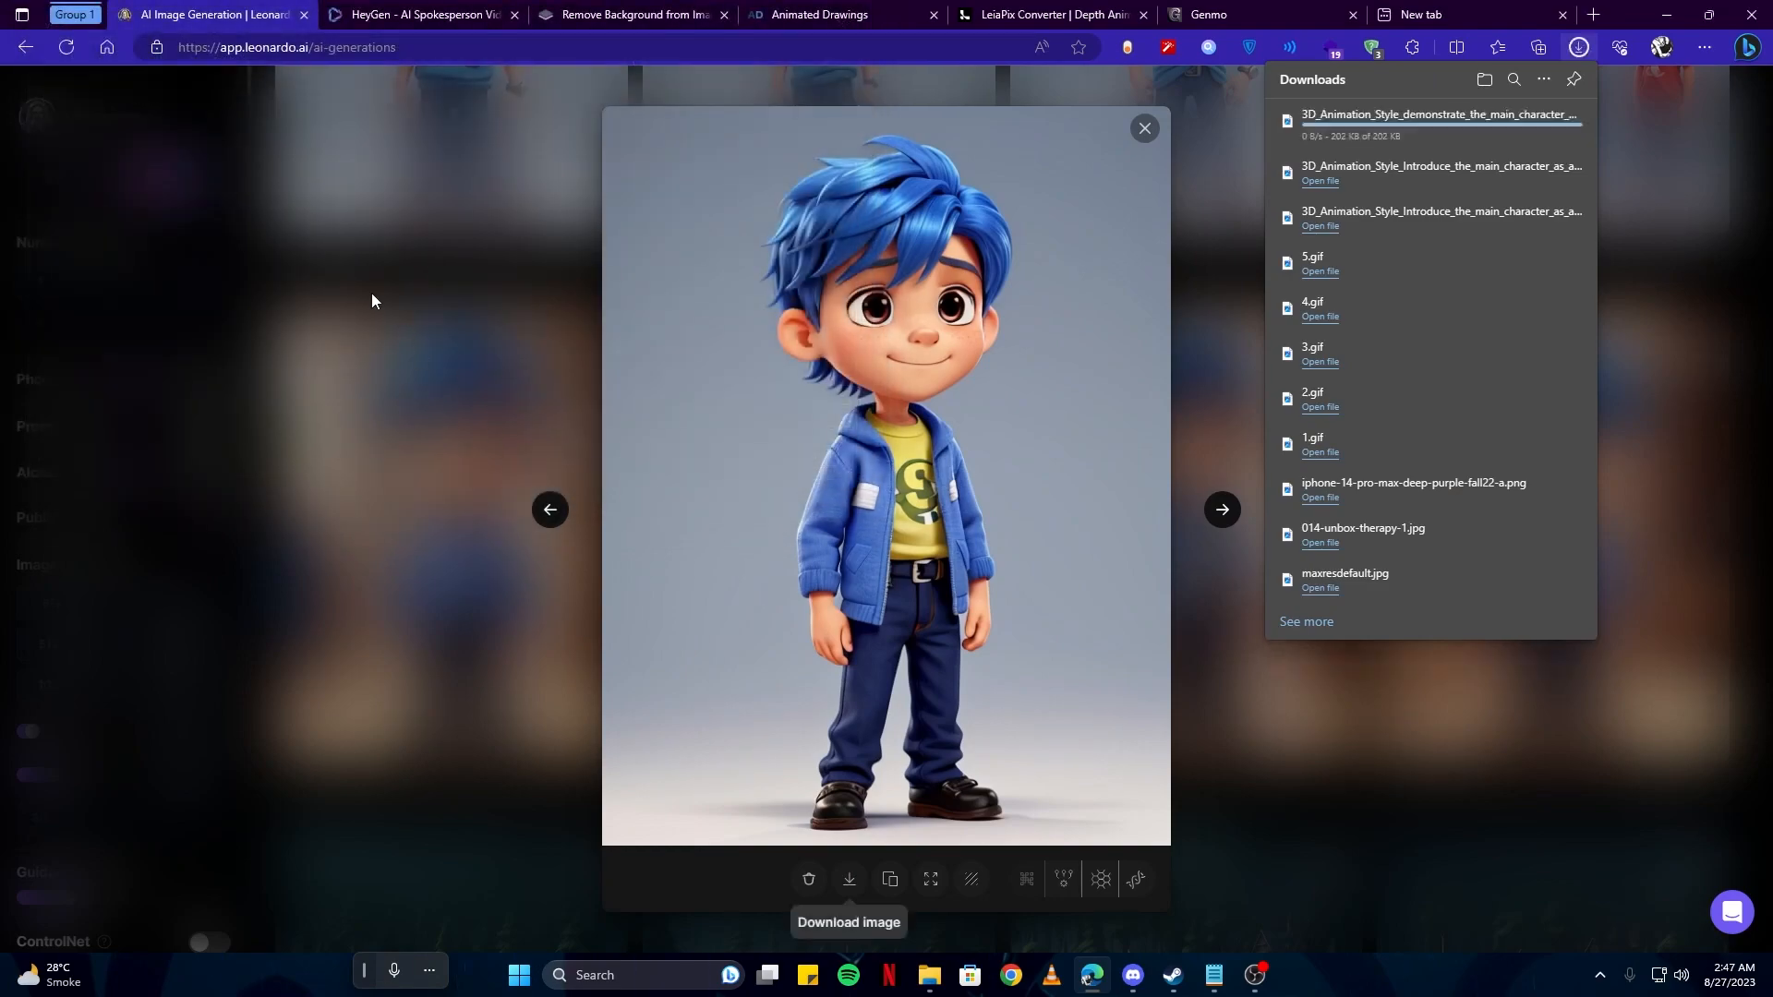
Switch to remove.bg and upload the downloaded blue-haired boy image to remove its background
left_click(565, 14)
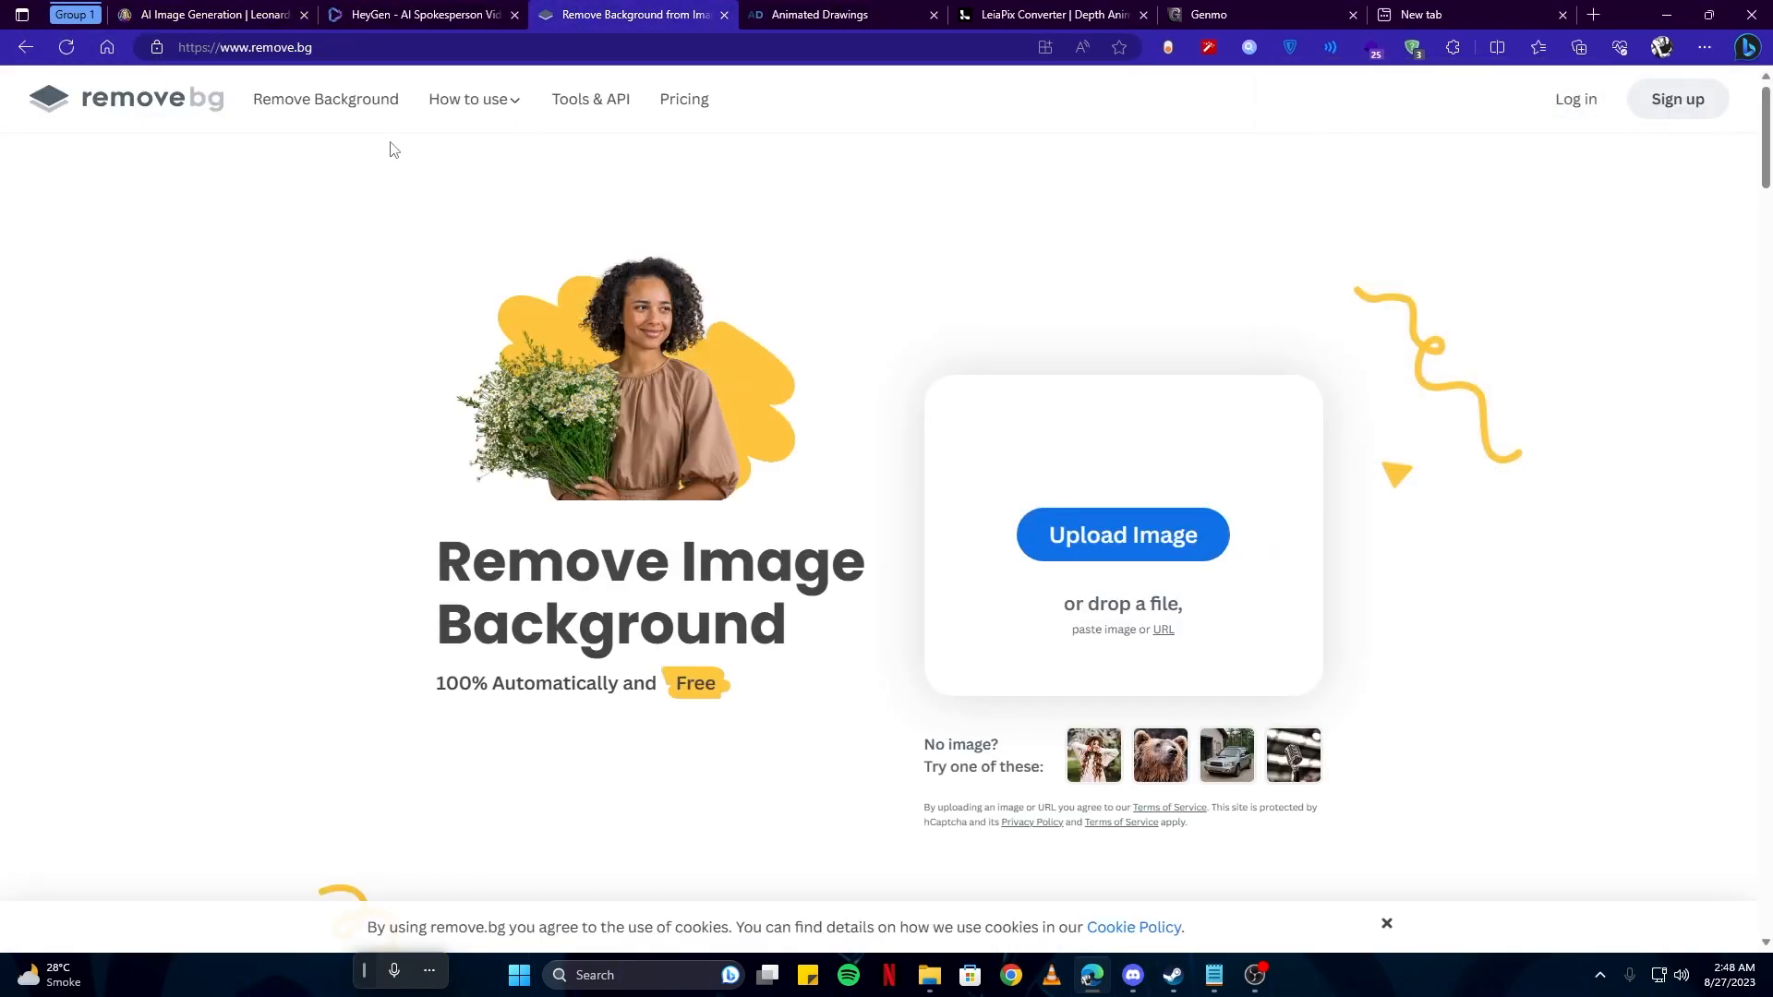
left_click(1055, 528)
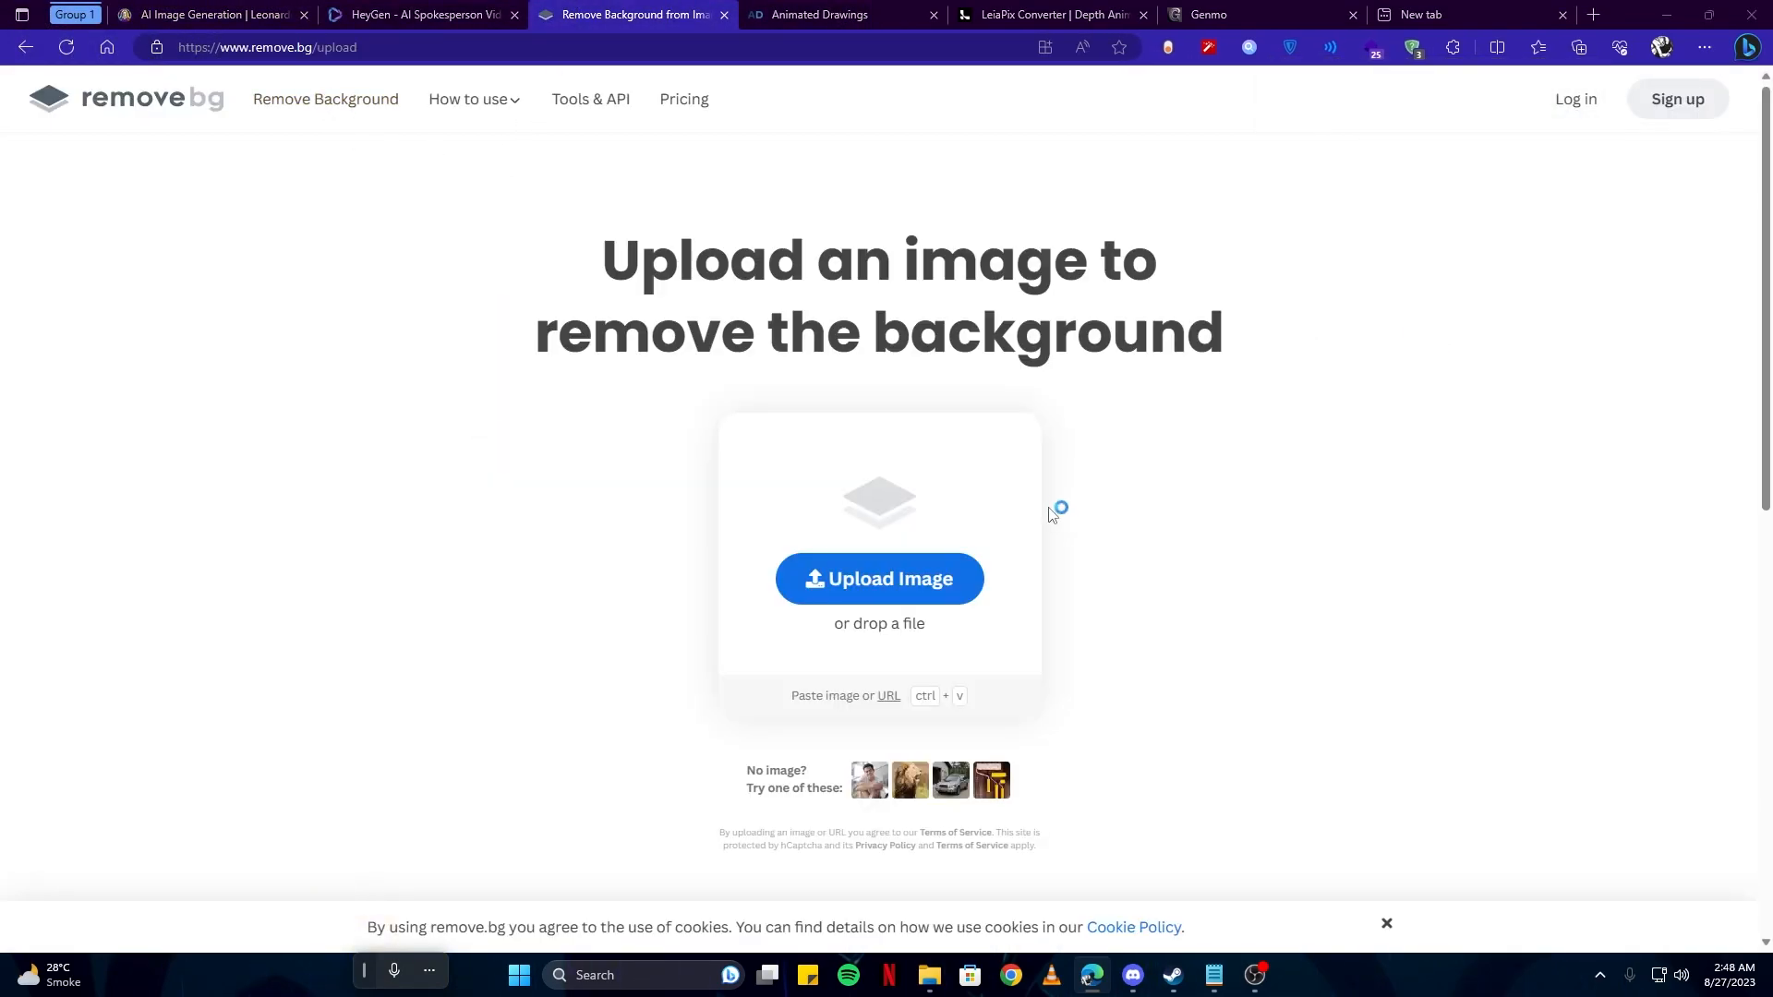
double_click(301, 291)
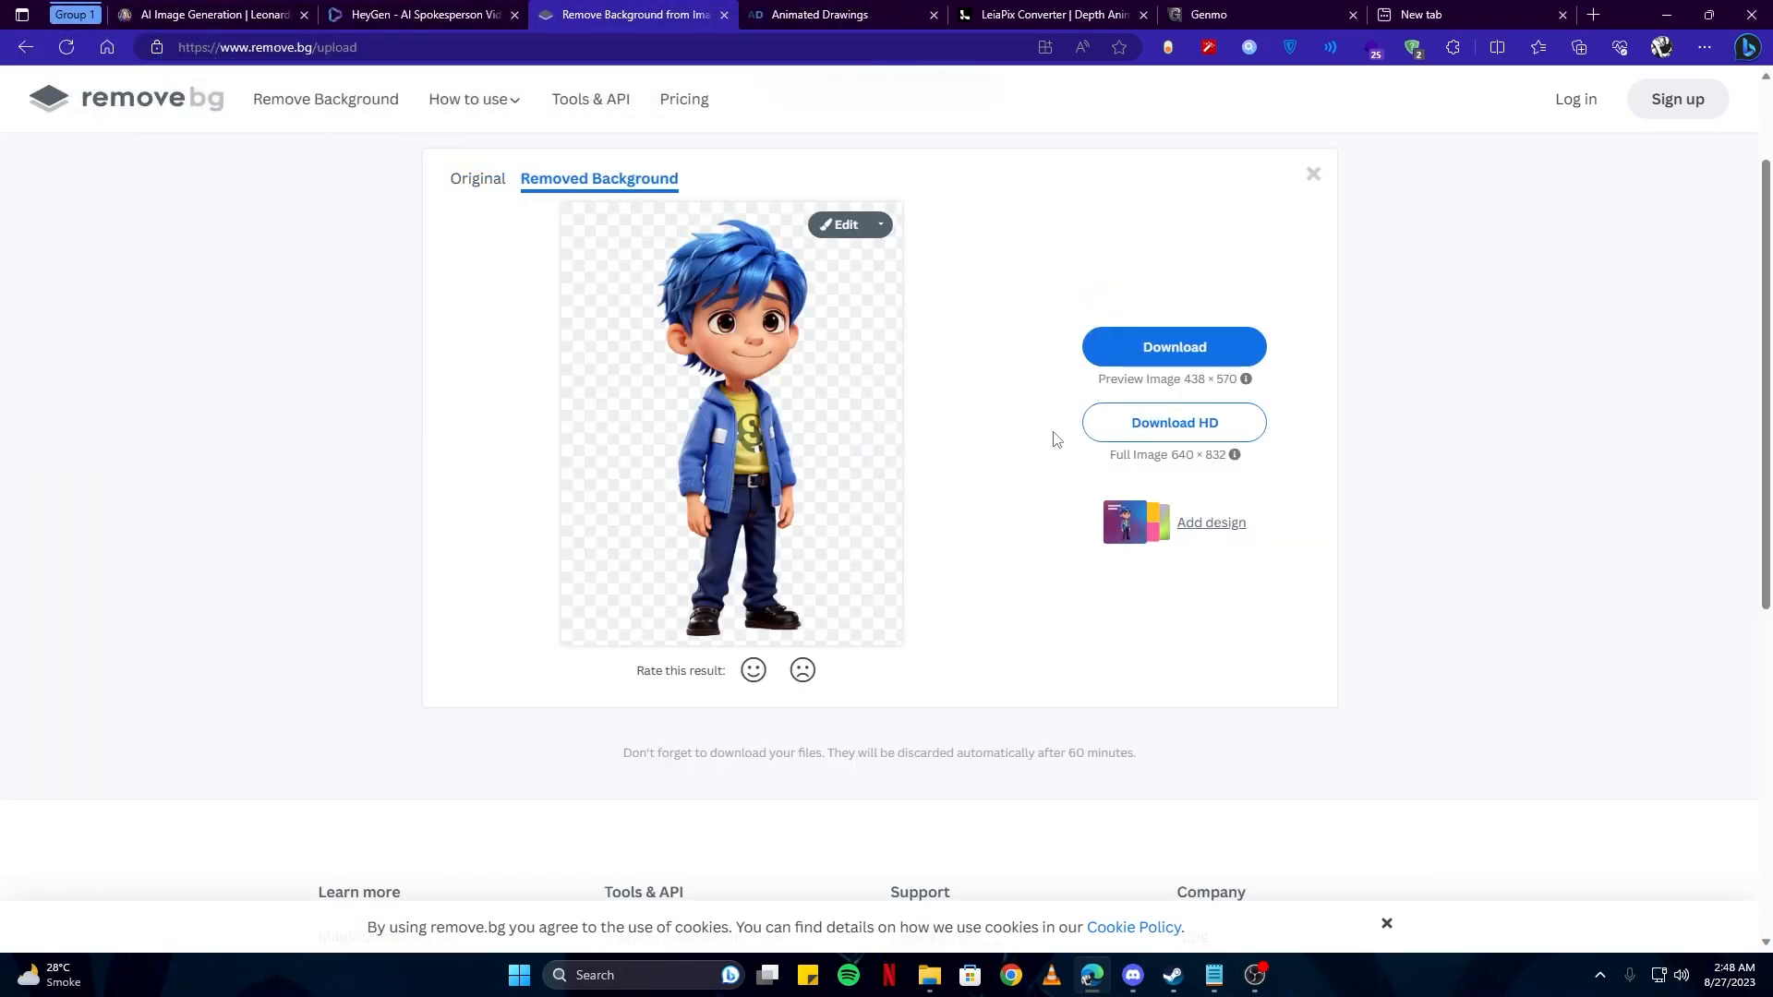
Edit the cut-out and give the boy a plain white background colour
left_click(838, 225)
left_click(1196, 361)
left_click(1183, 450)
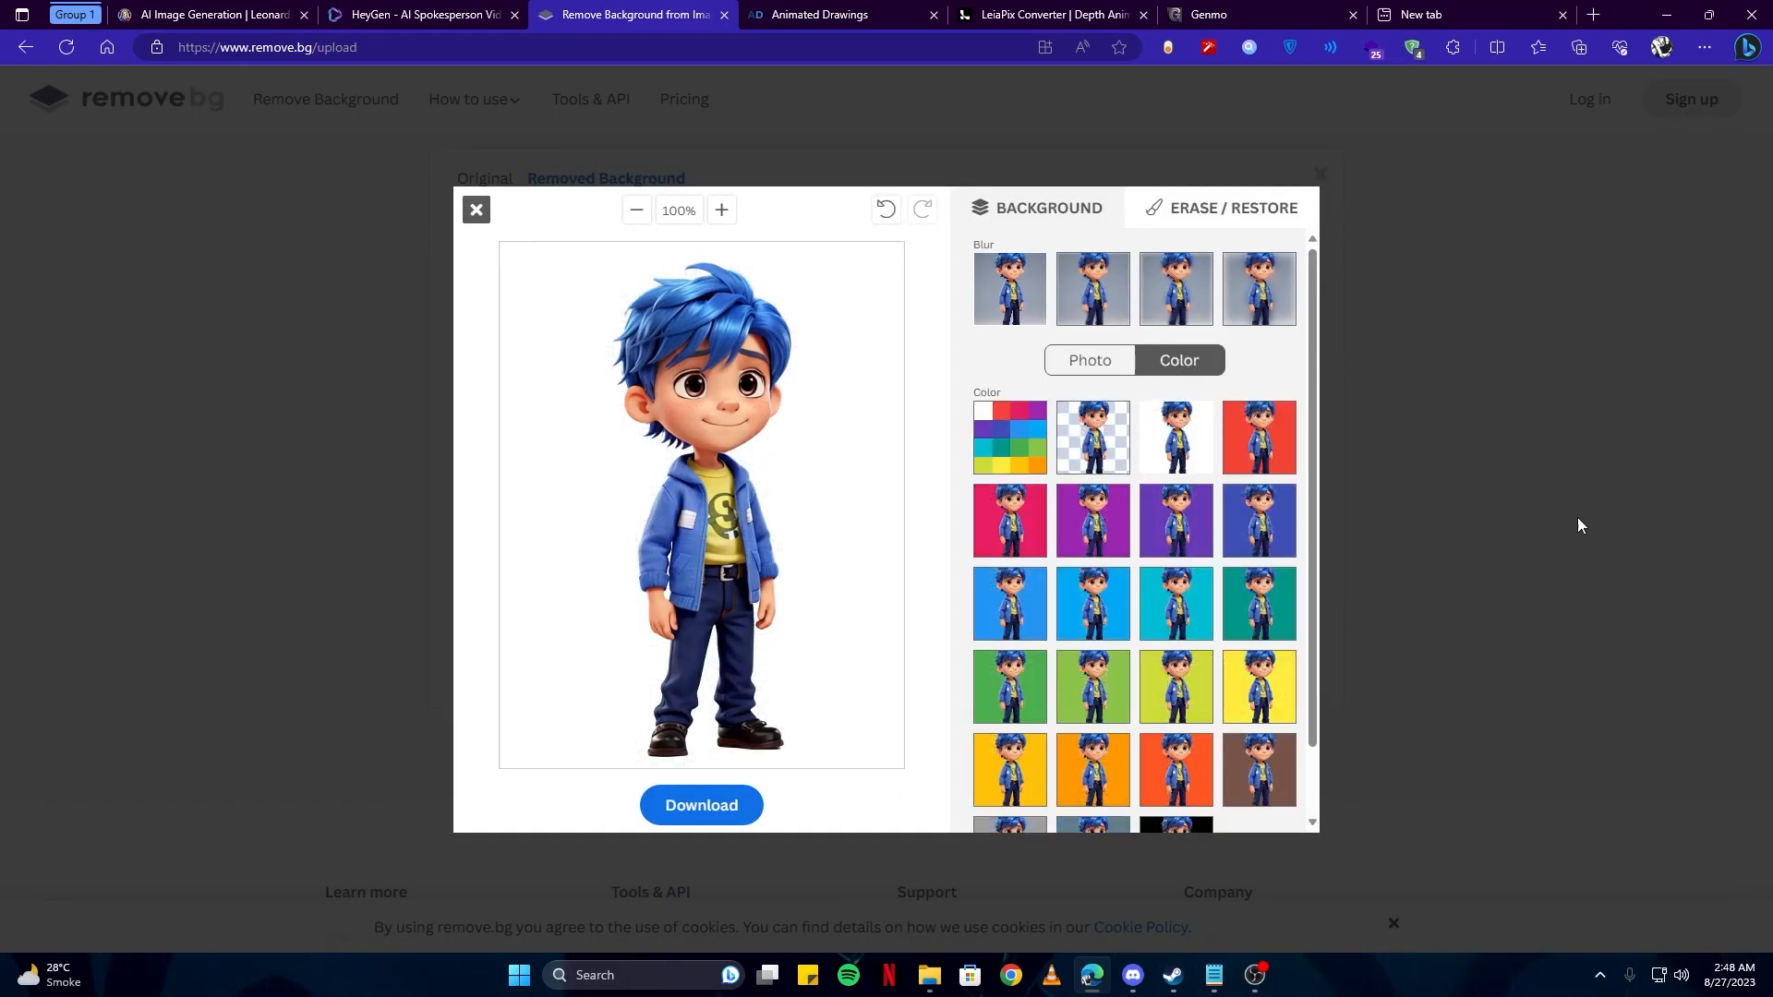
Download the white-background boy image and save it to the computer
left_click(755, 812)
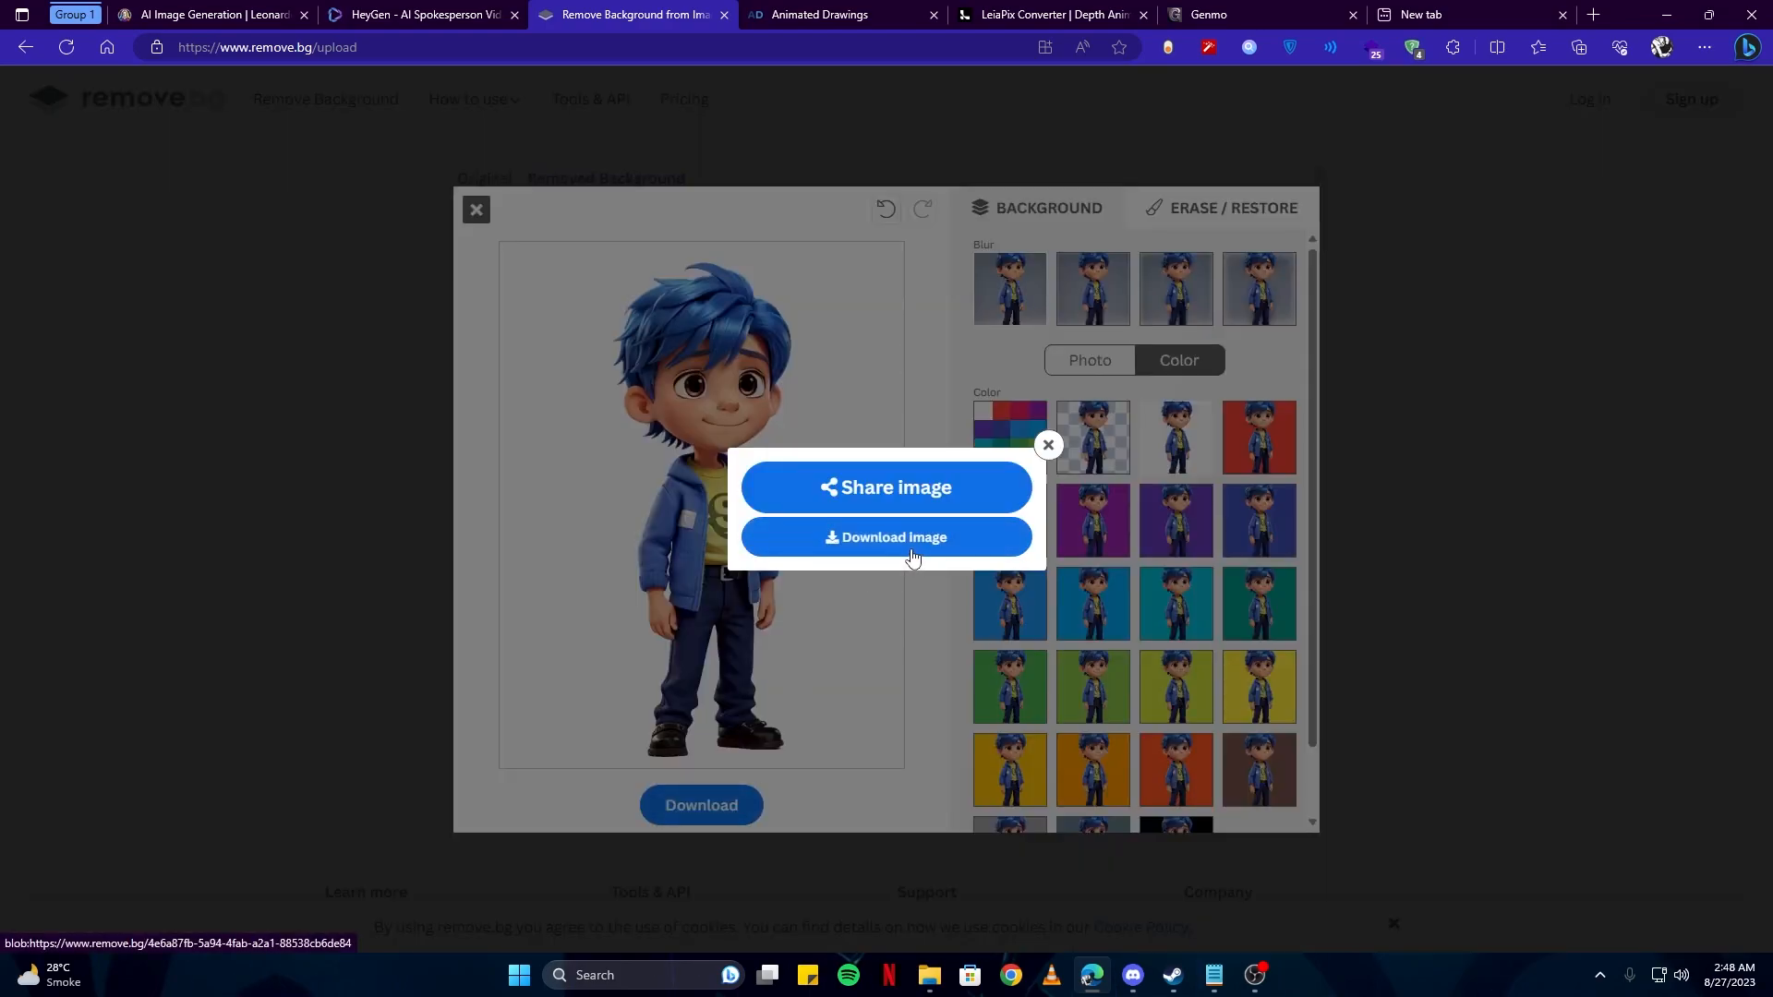
left_click(909, 543)
left_click(1440, 146)
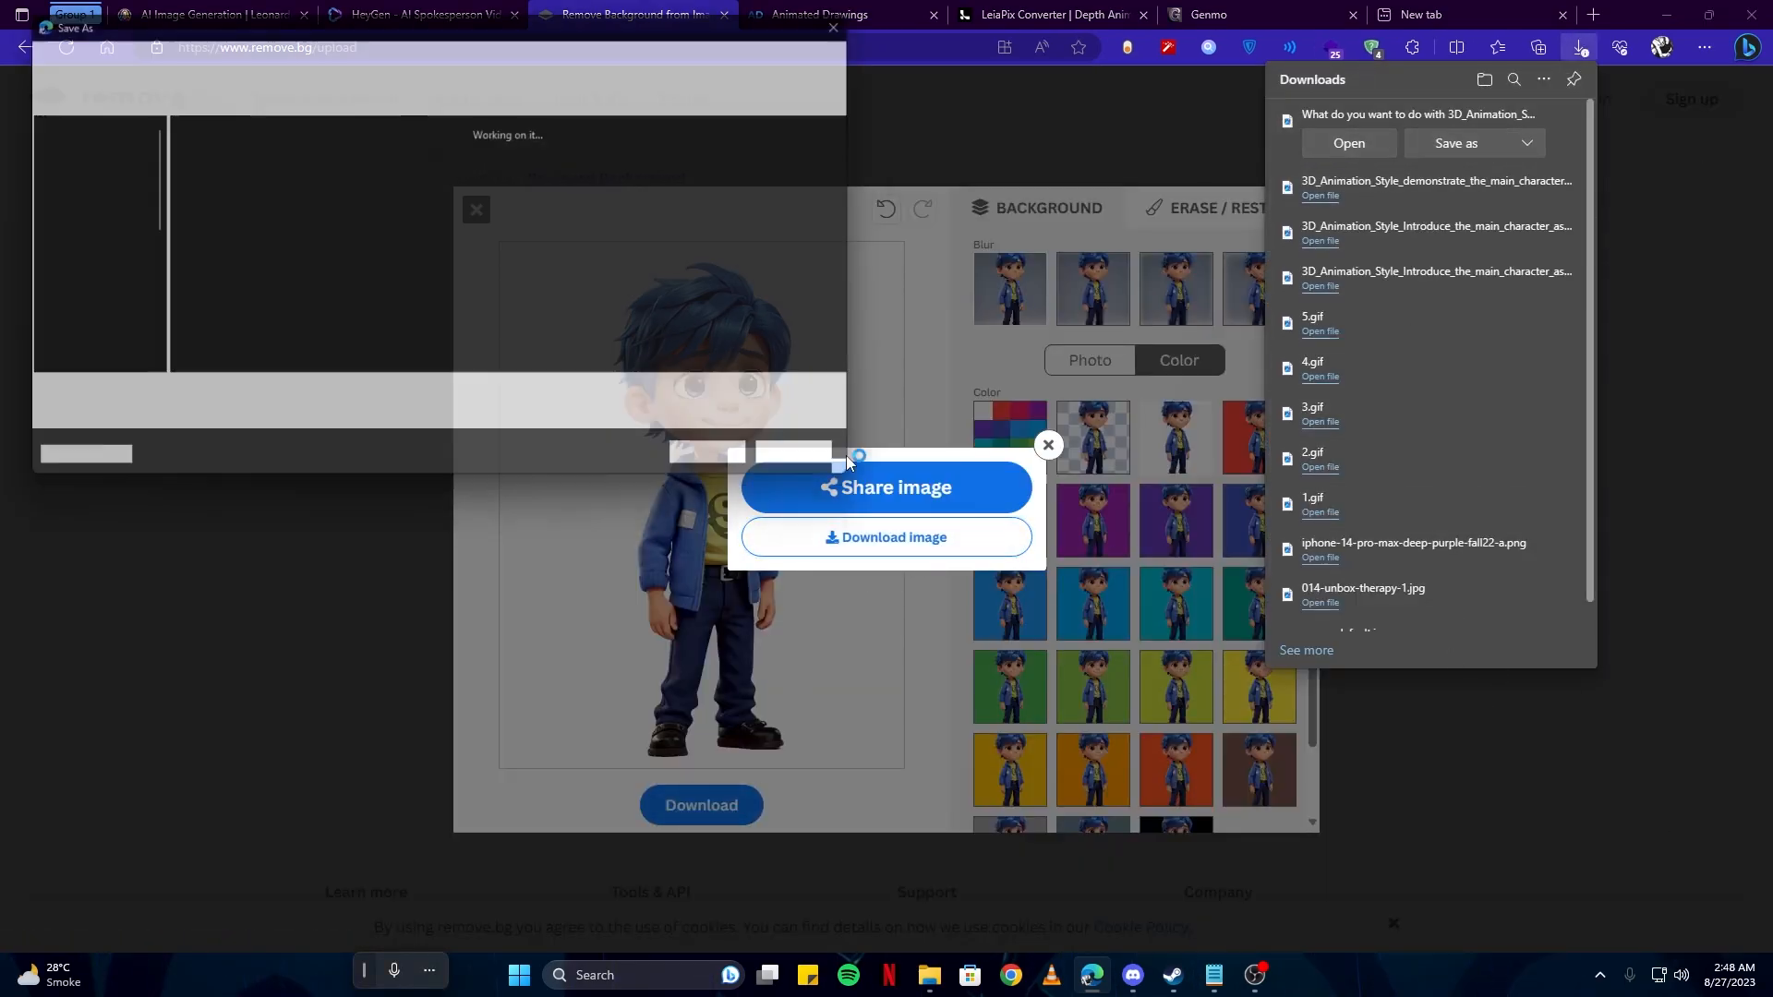
left_click(730, 468)
Switch to Meta's Animated Drawings and upload the white-background boy image as the drawing
left_click(825, 11)
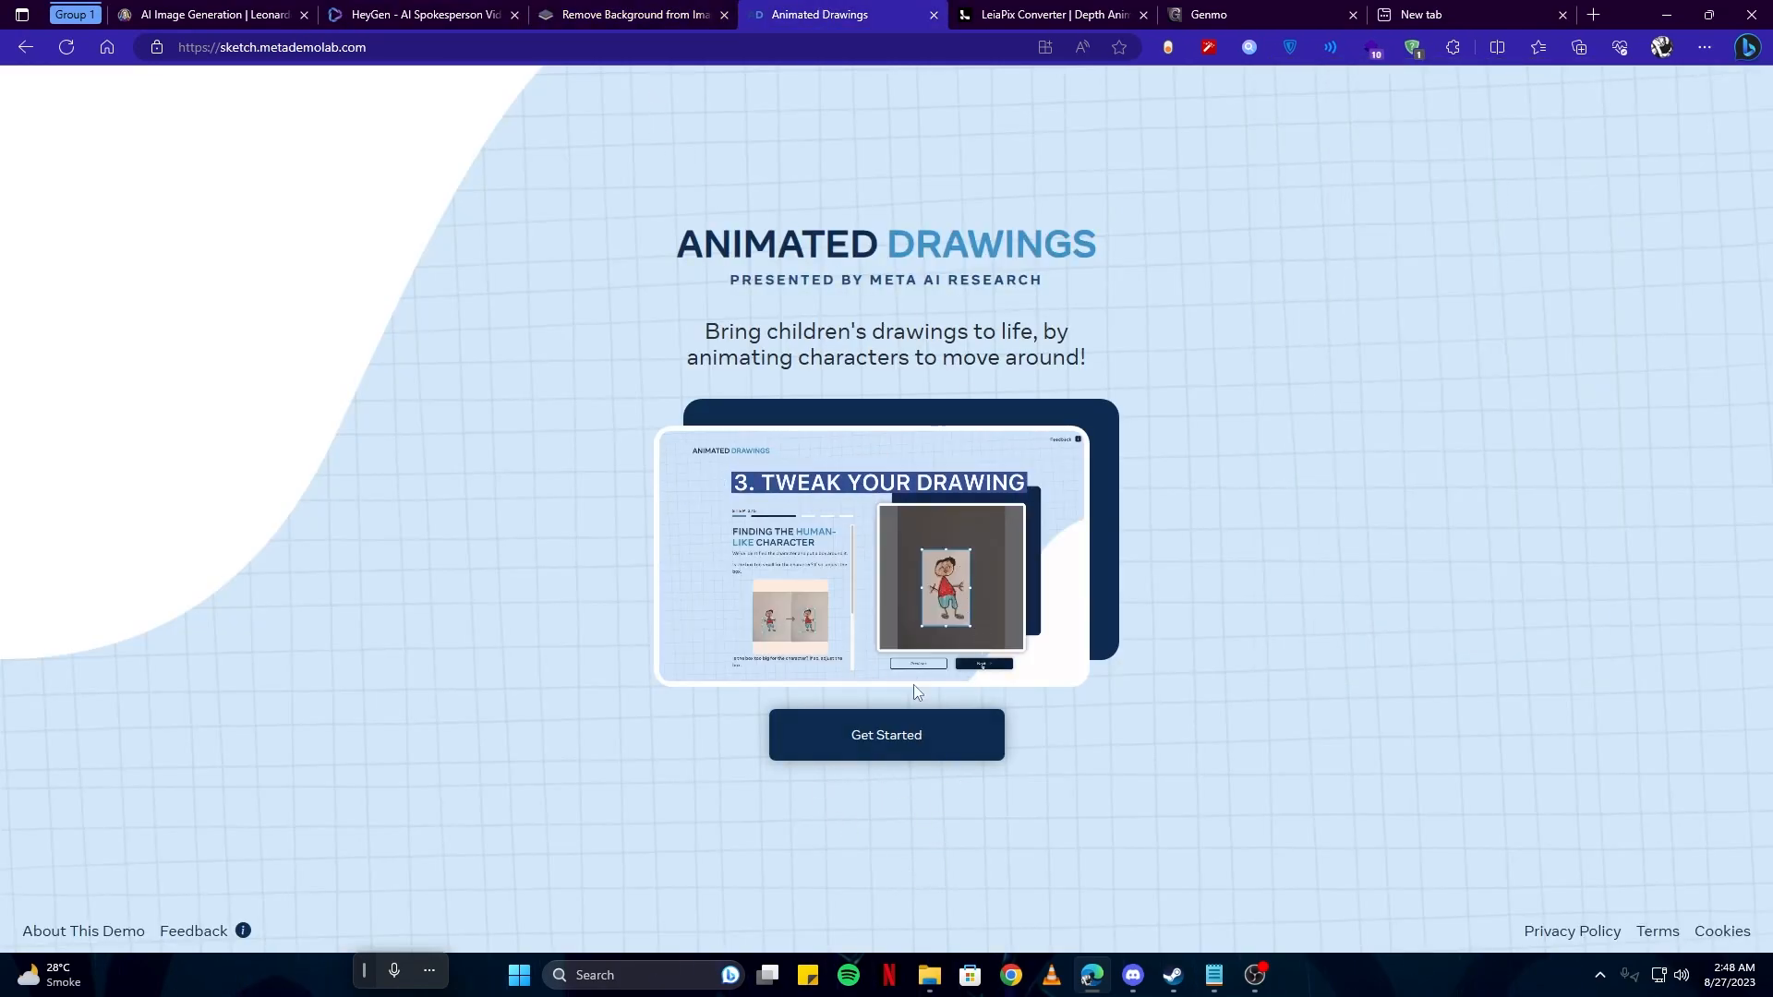
left_click(880, 734)
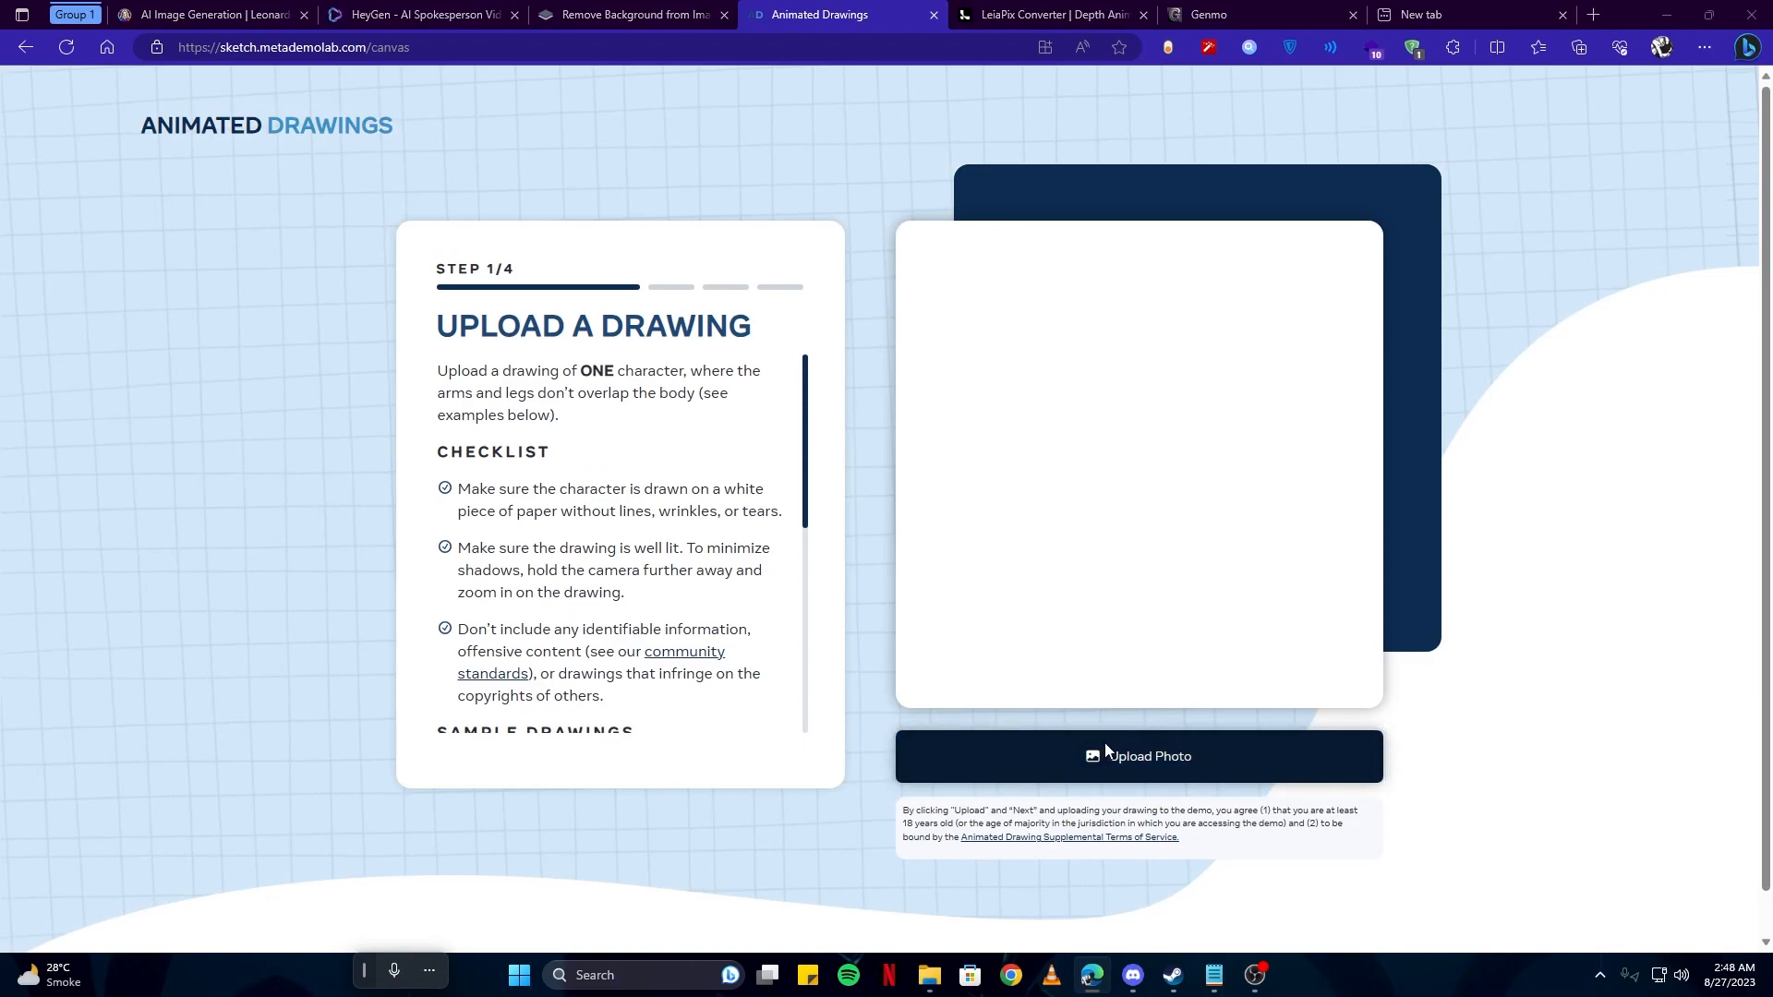
left_click(1111, 753)
double_click(290, 251)
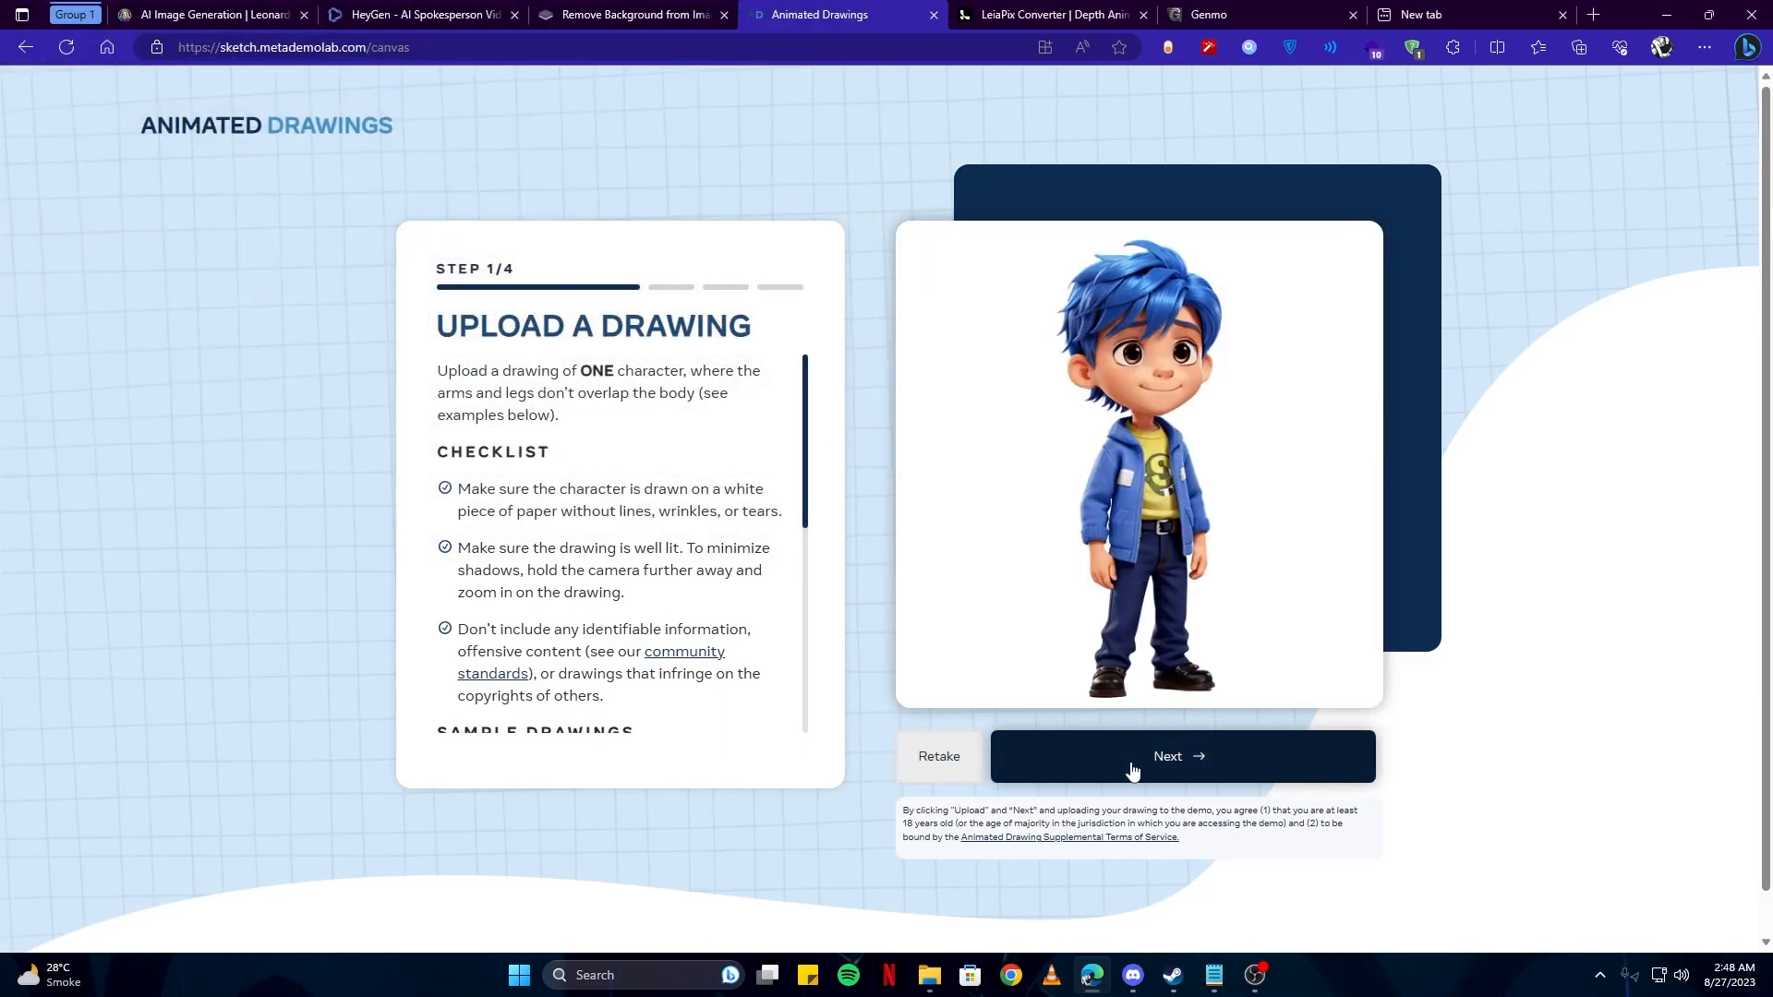
Accept the drawing, widen the character box slightly on its left edge and continue to separating the character
left_click(1131, 769)
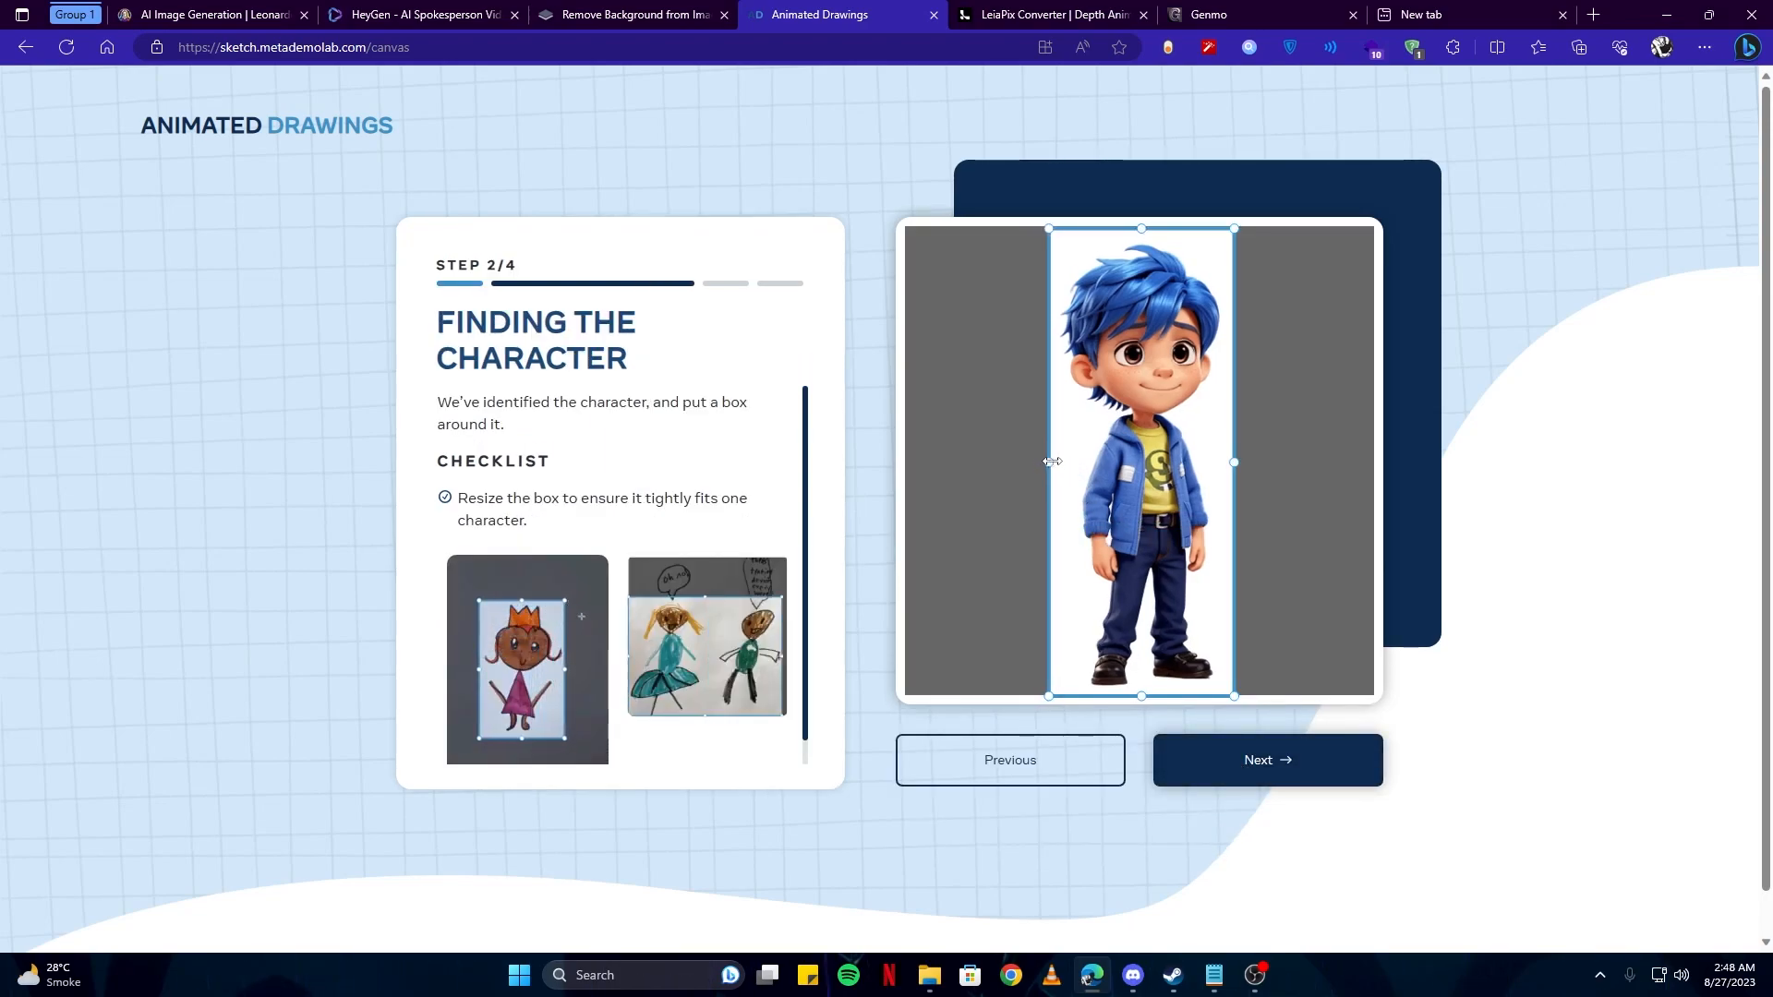
left_click_drag(1052, 461, 1041, 461)
left_click(1240, 792)
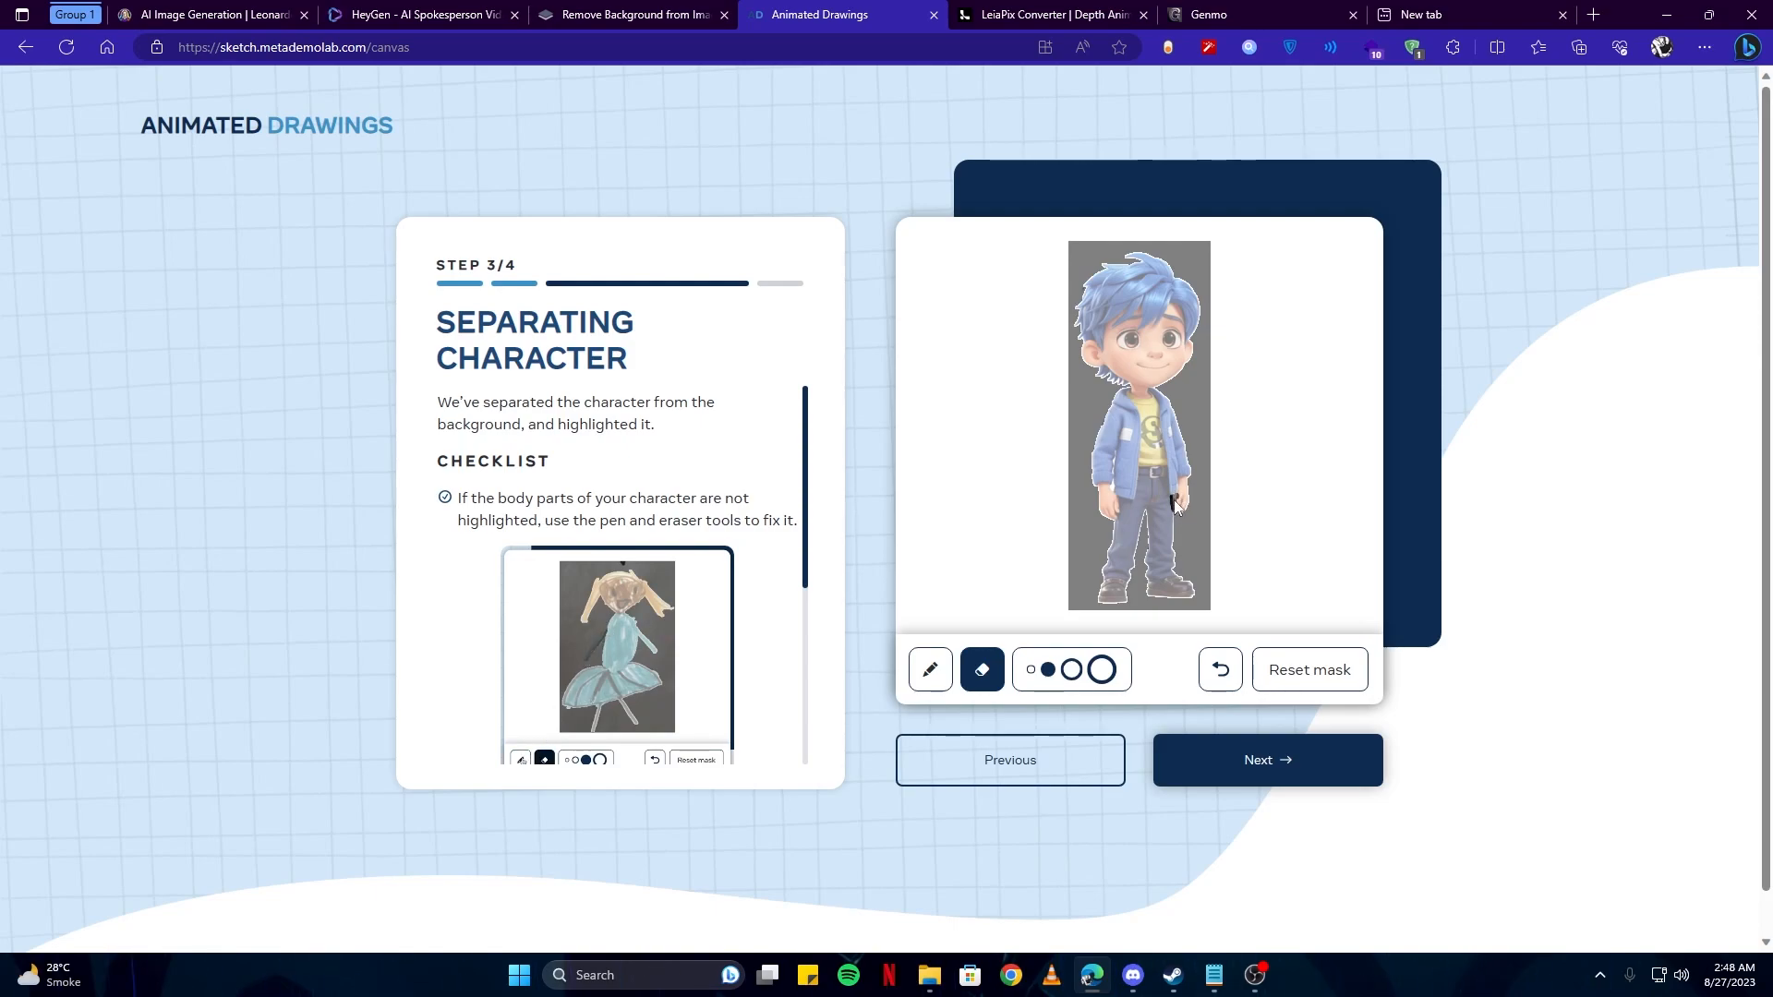
Erase the mask between the boy's arm and body and around the neck beneath the head
left_click_drag(1111, 485, 1115, 462)
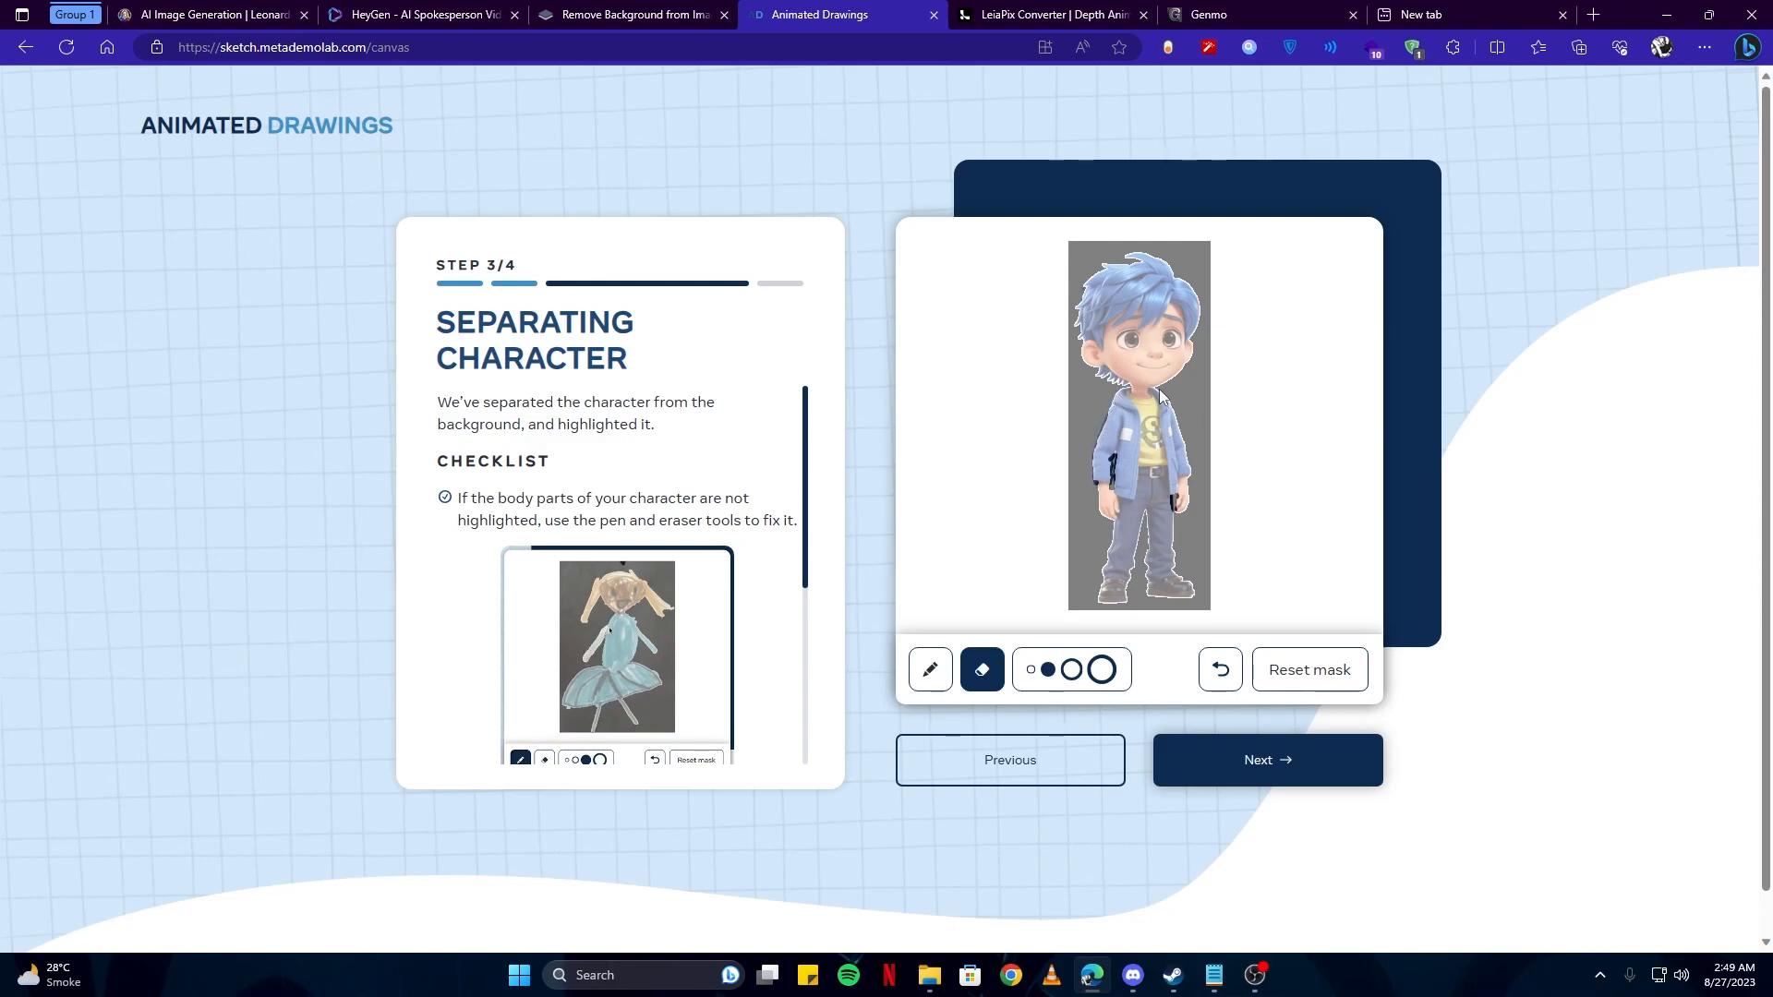
left_click_drag(1153, 386, 1184, 371)
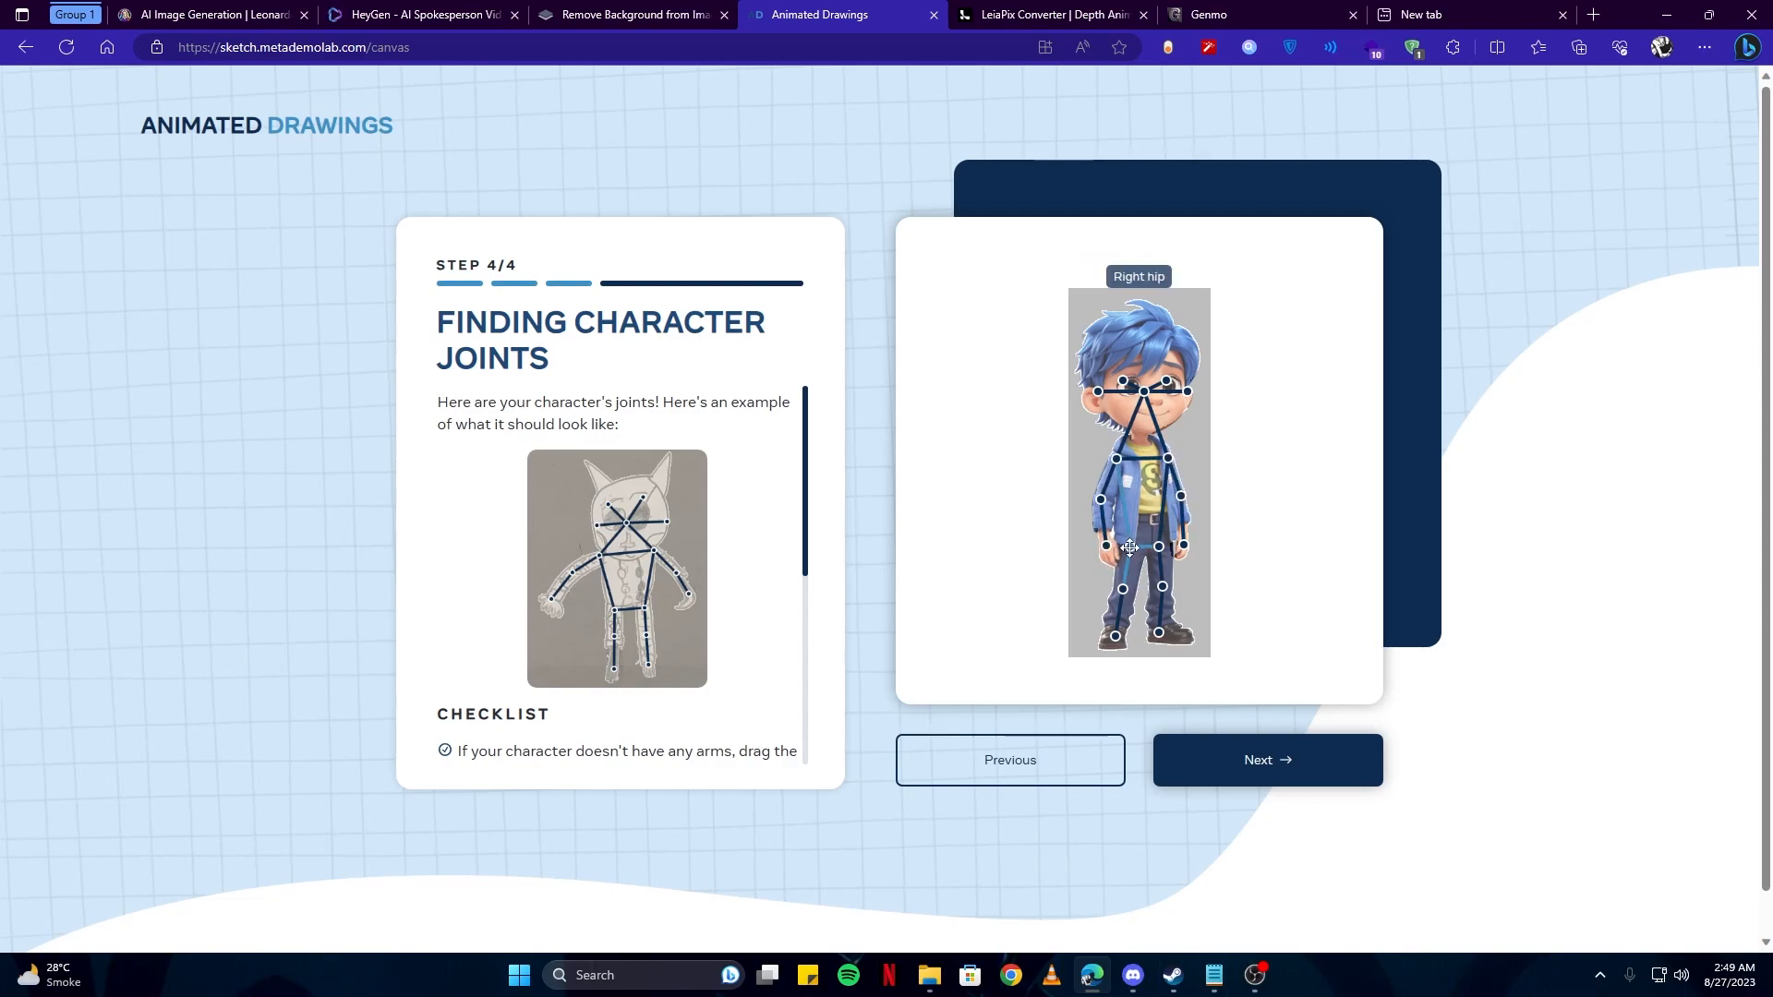
Accept the detected character joints and apply several different motions from the full animation list to preview the boy moving
left_click(1266, 772)
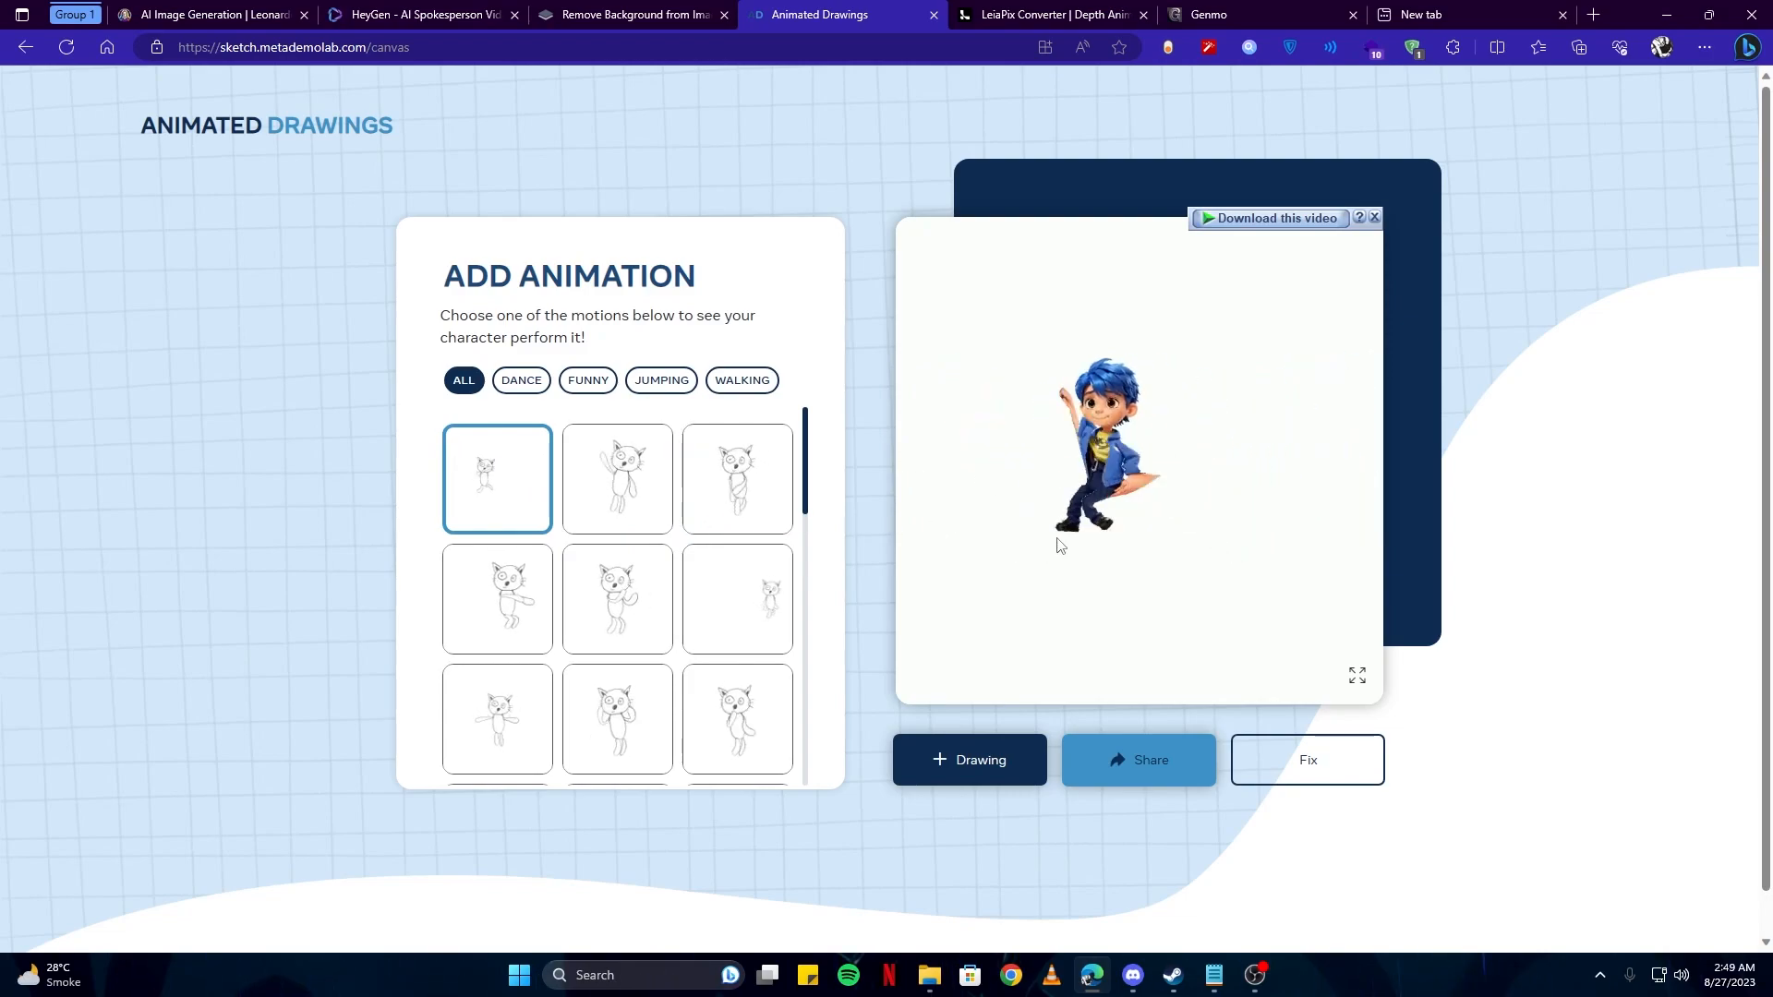
scroll(673, 594, "down", 1)
left_click(644, 545)
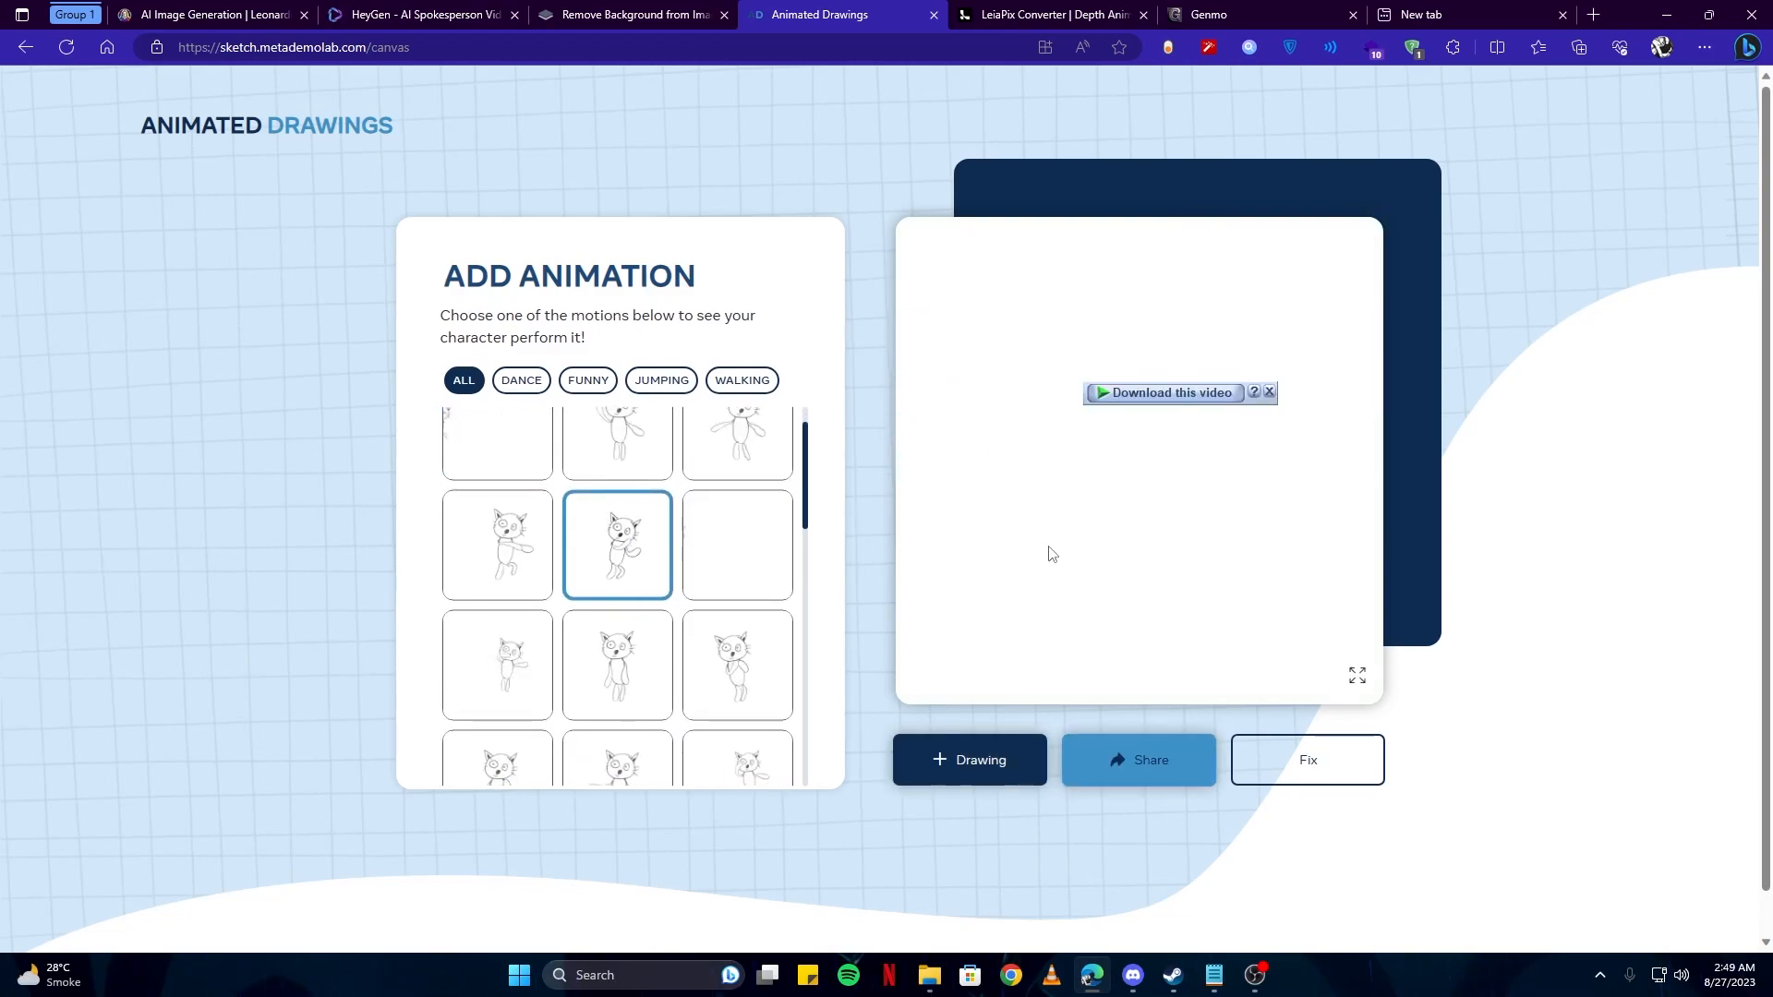
left_click(704, 555)
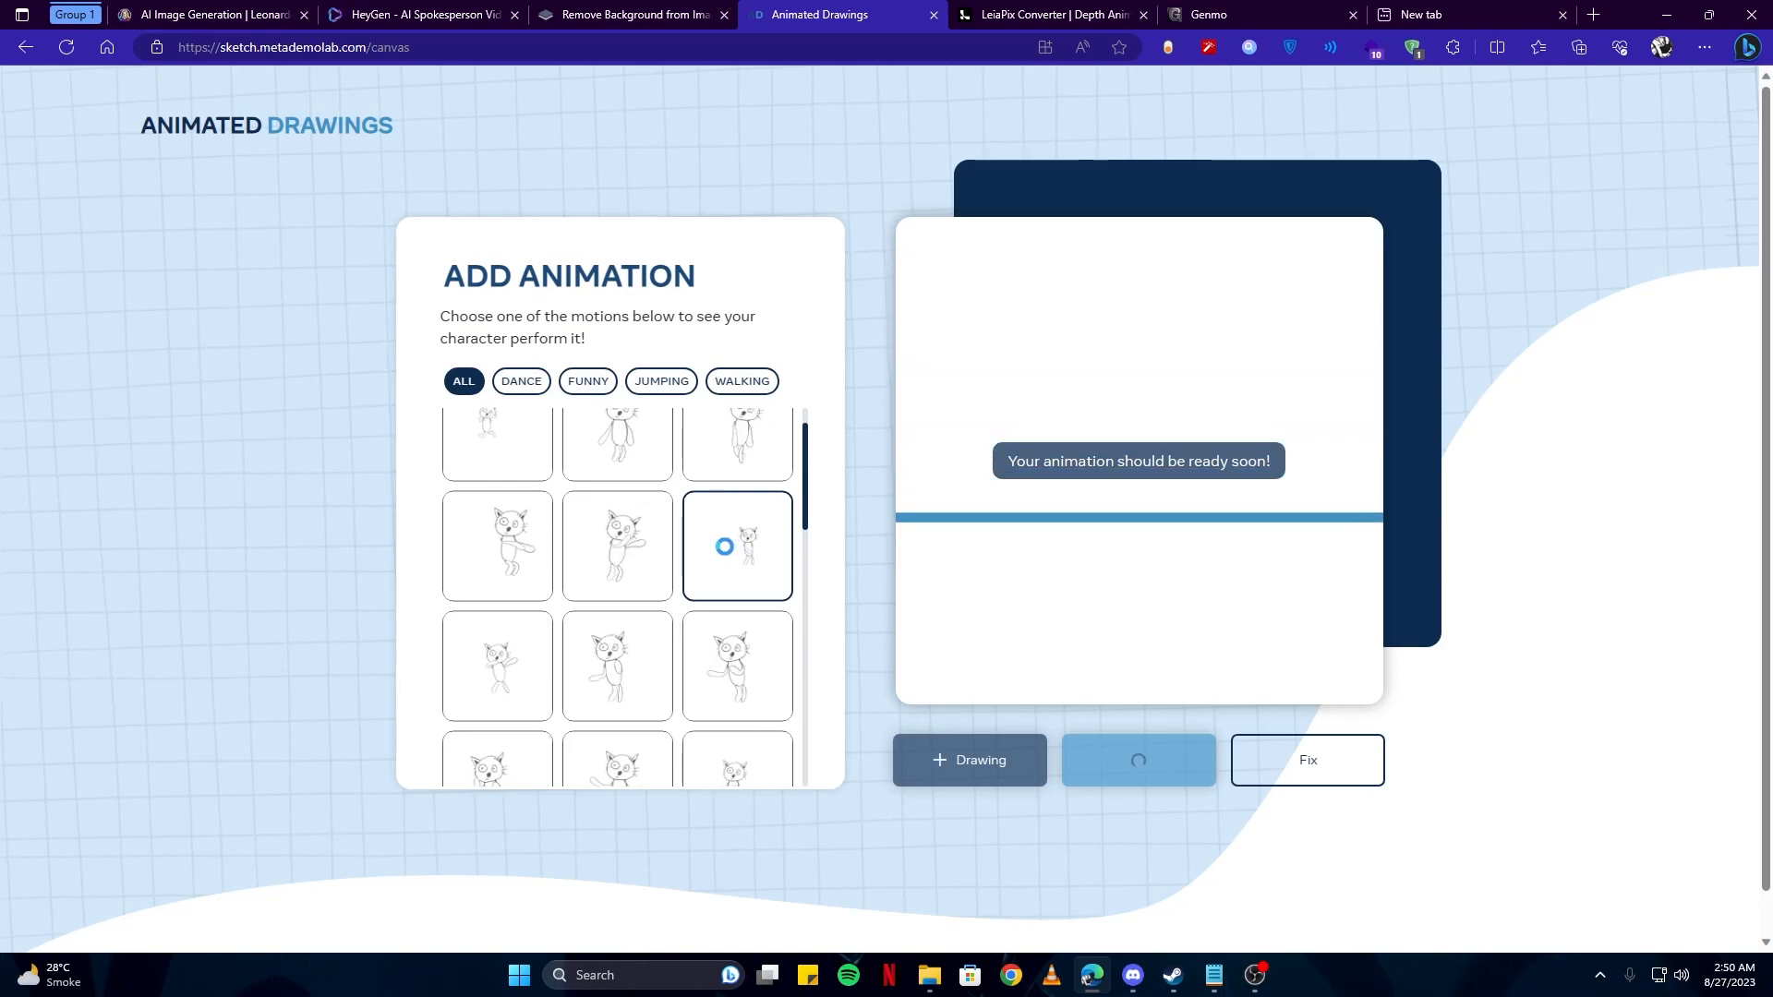
scroll(727, 554, "down", 1)
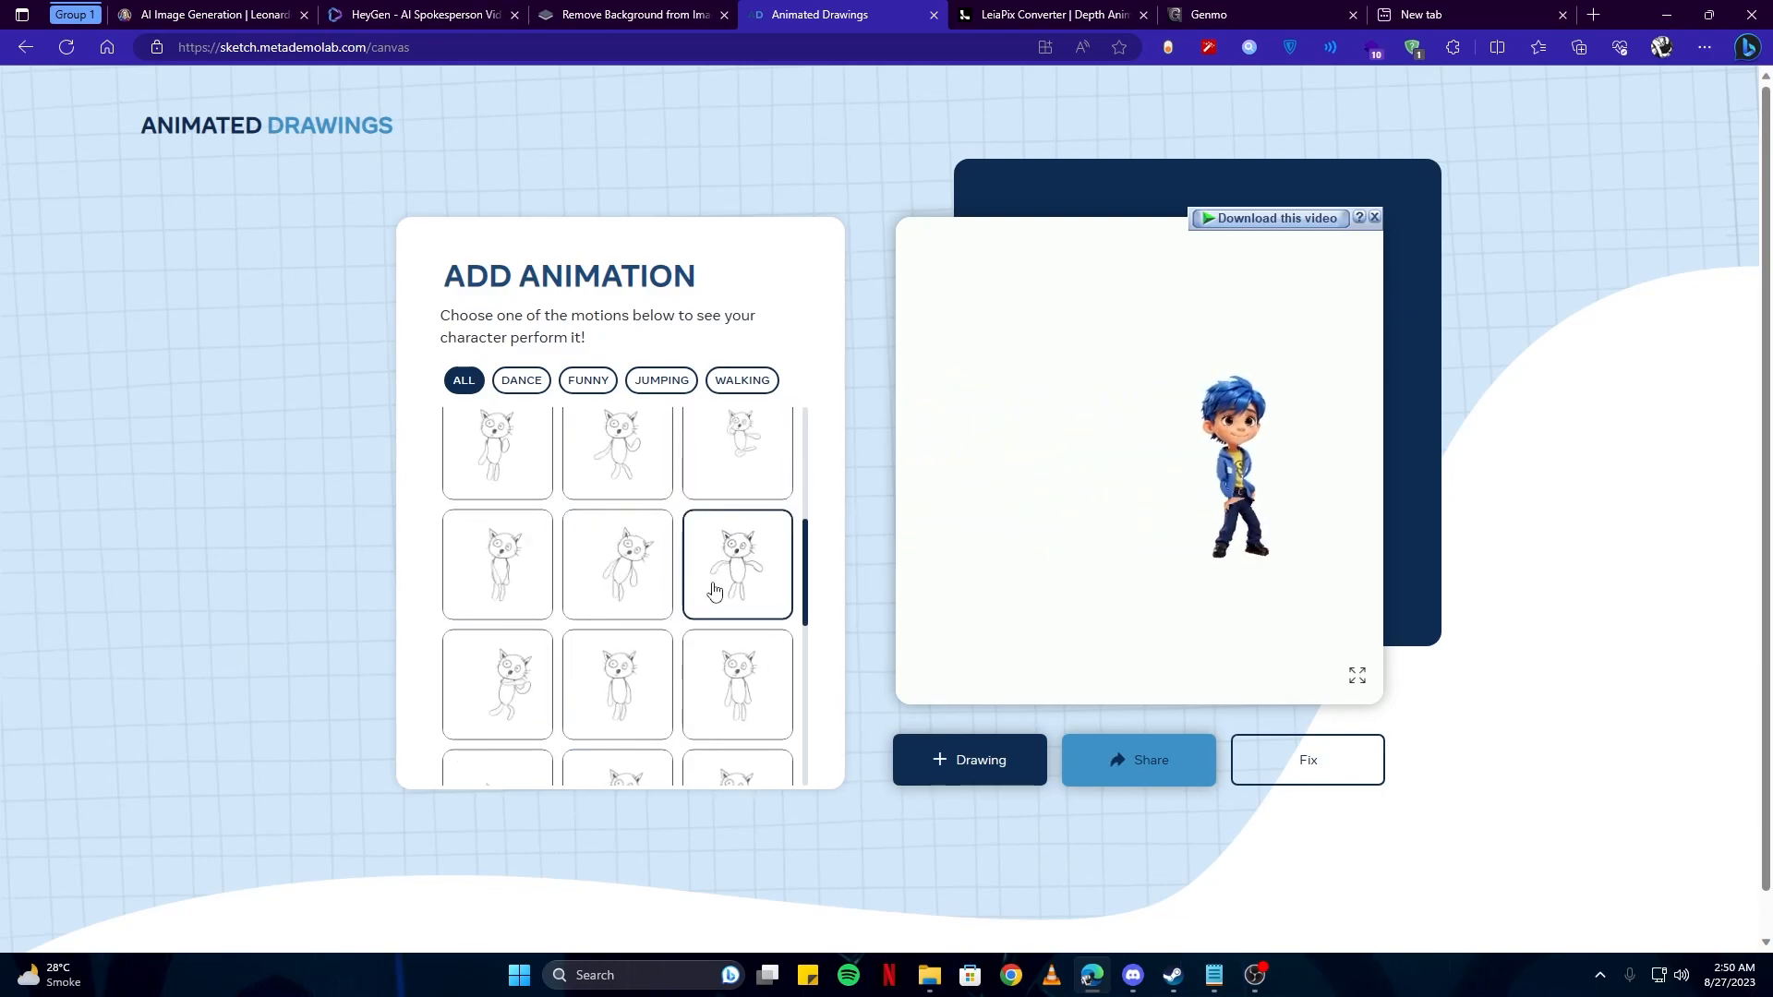
left_click(519, 646)
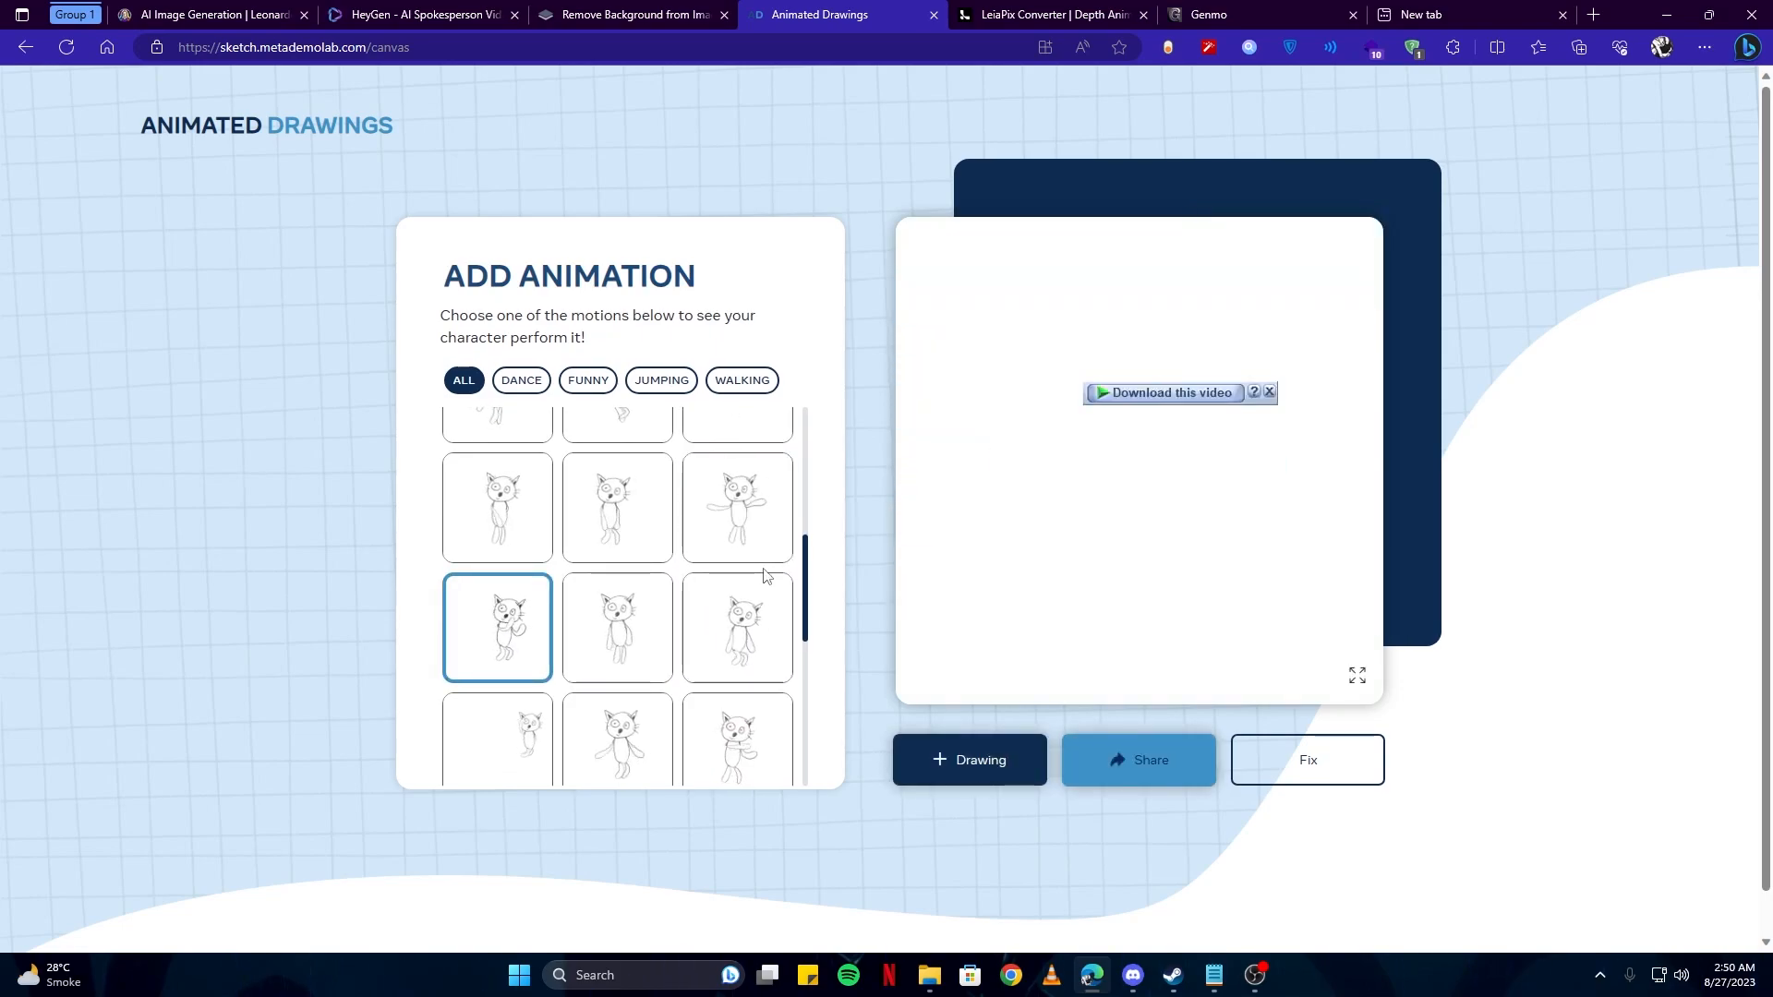
scroll(764, 575, "down", 1)
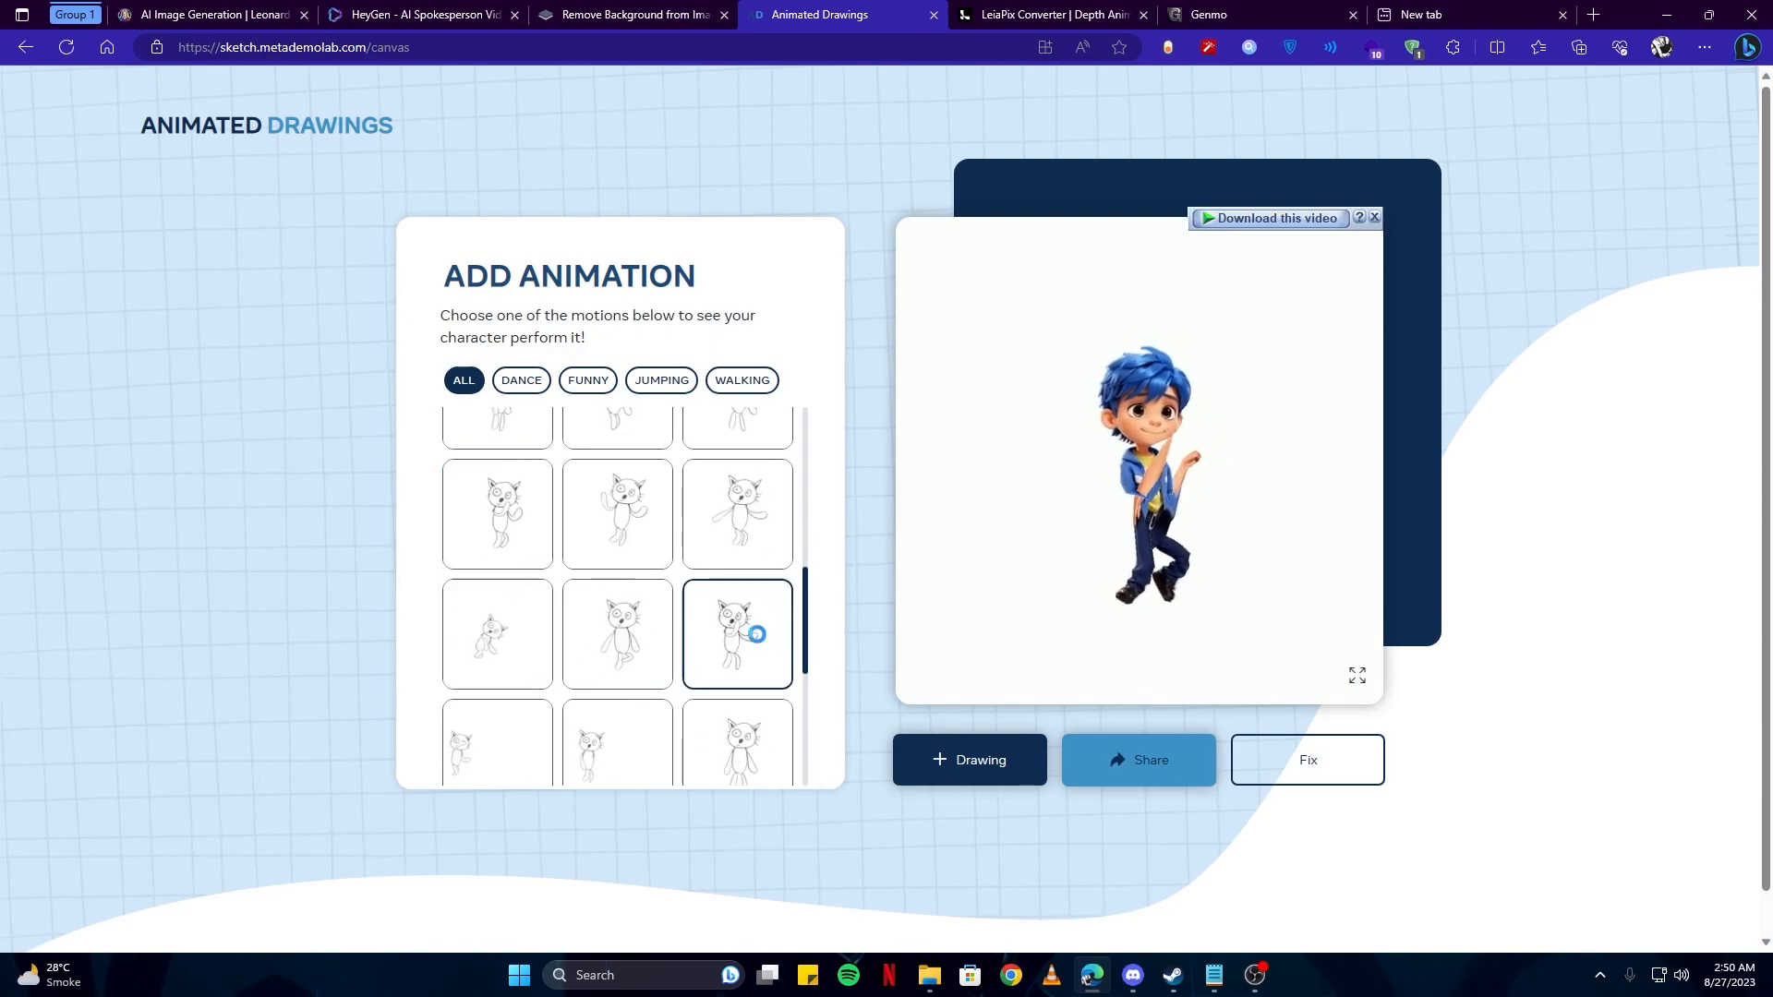
left_click(759, 643)
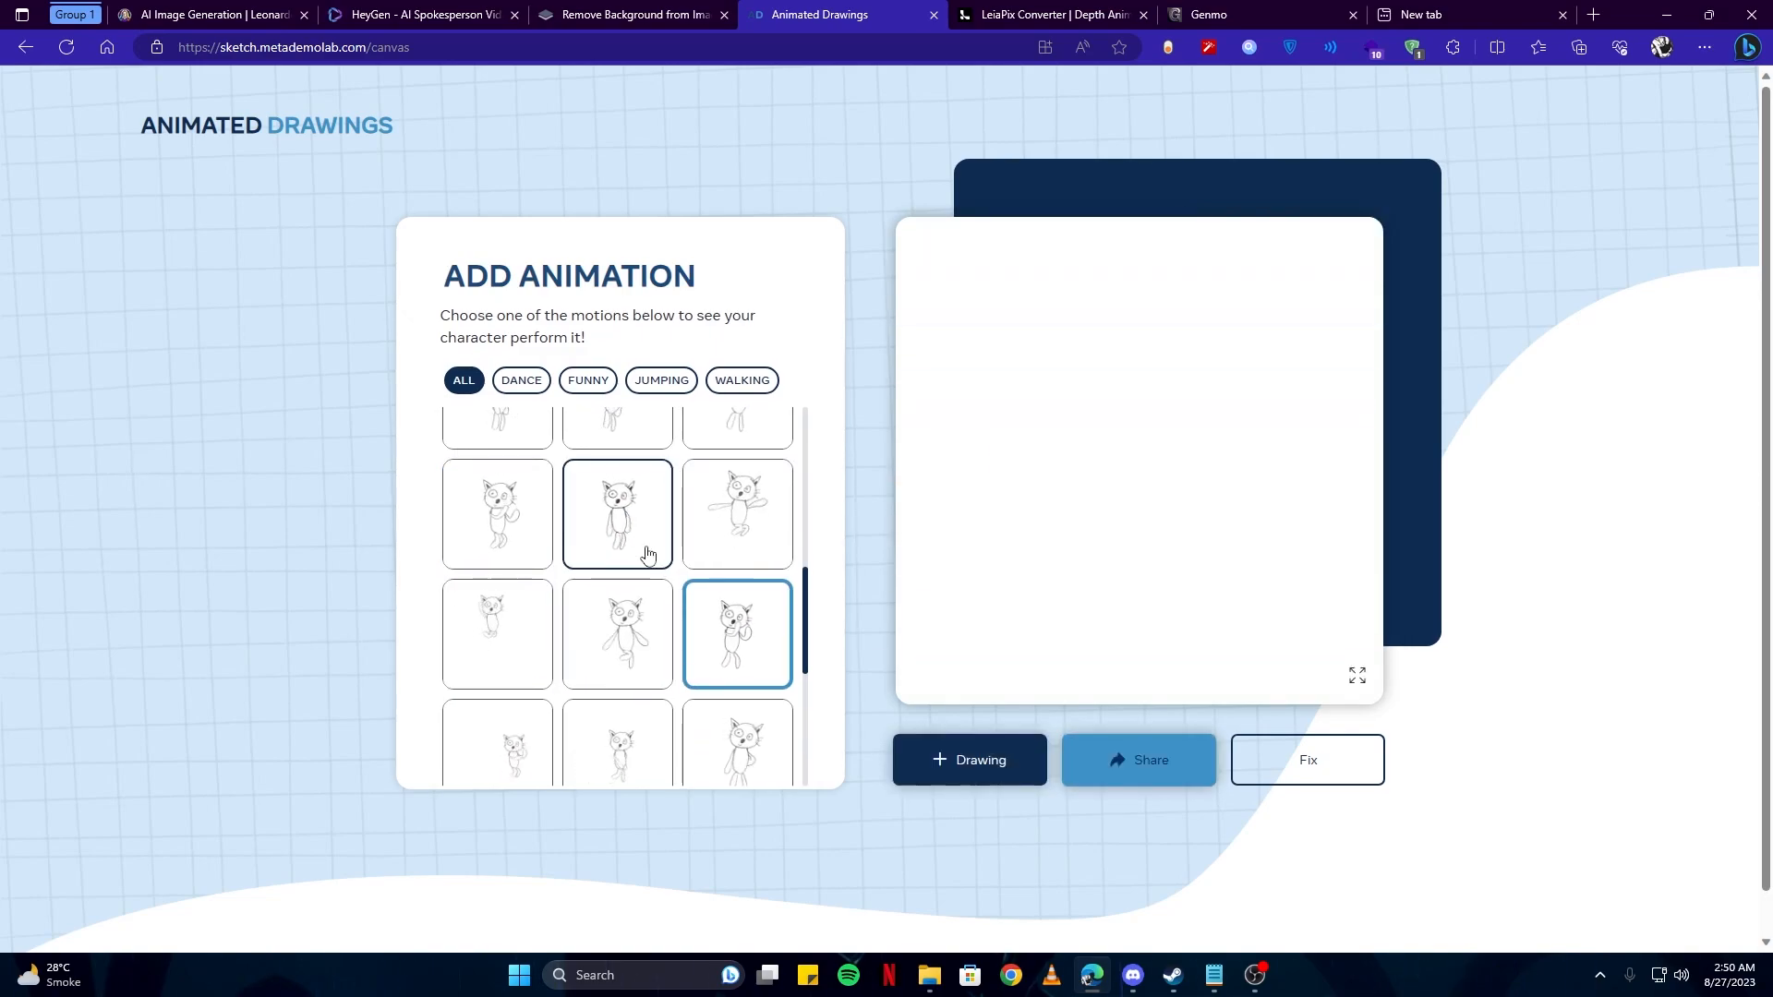
left_click(618, 641)
scroll(611, 674, "down", 3)
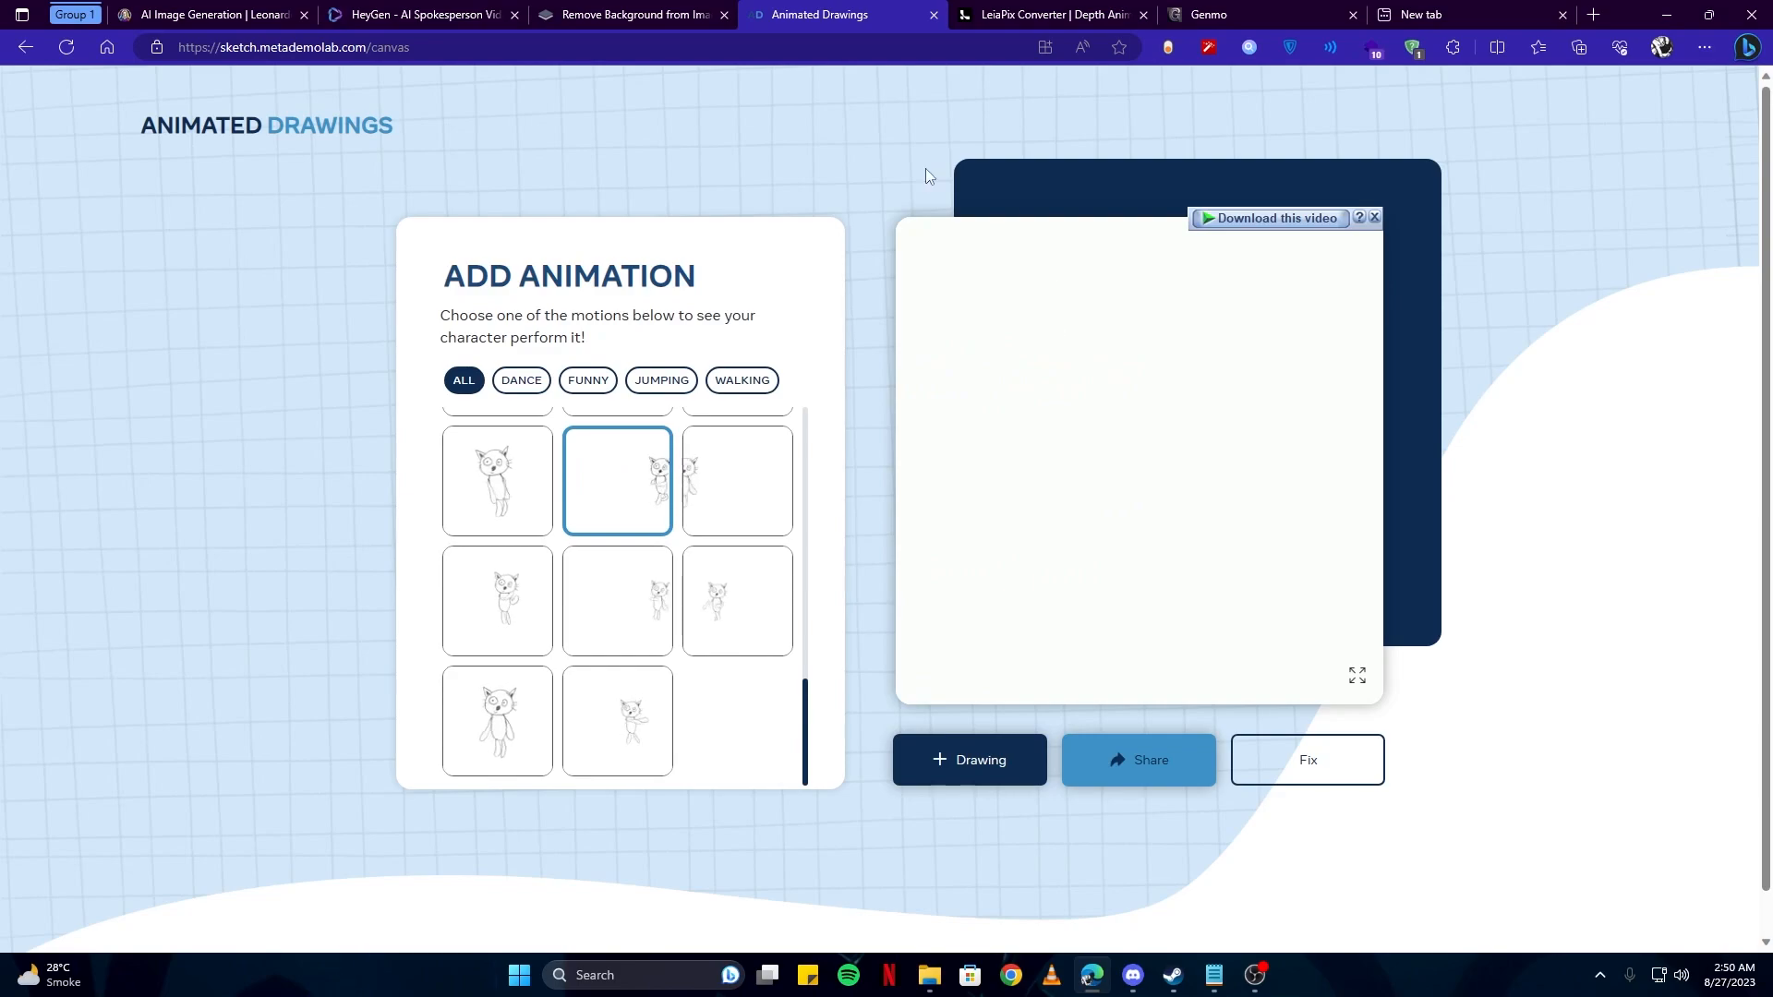
Switch to LeiaPix Converter and accept the Leia account's privacy and terms
left_click(979, 15)
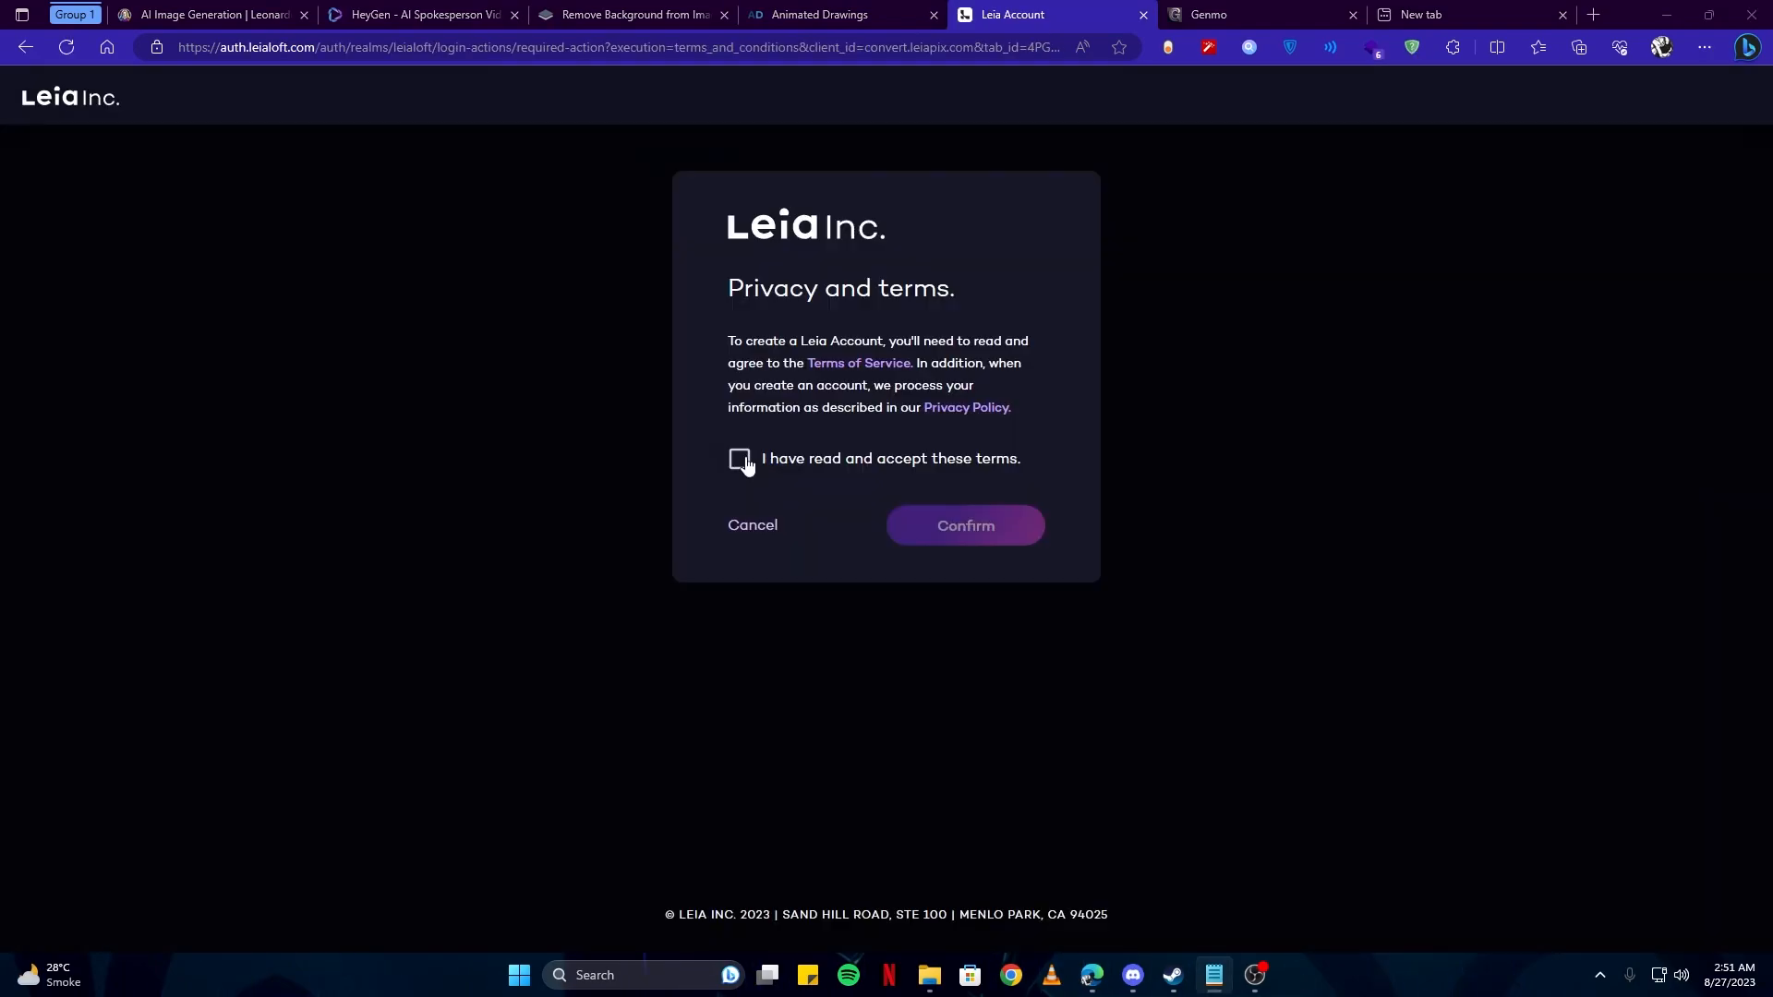
left_click(740, 460)
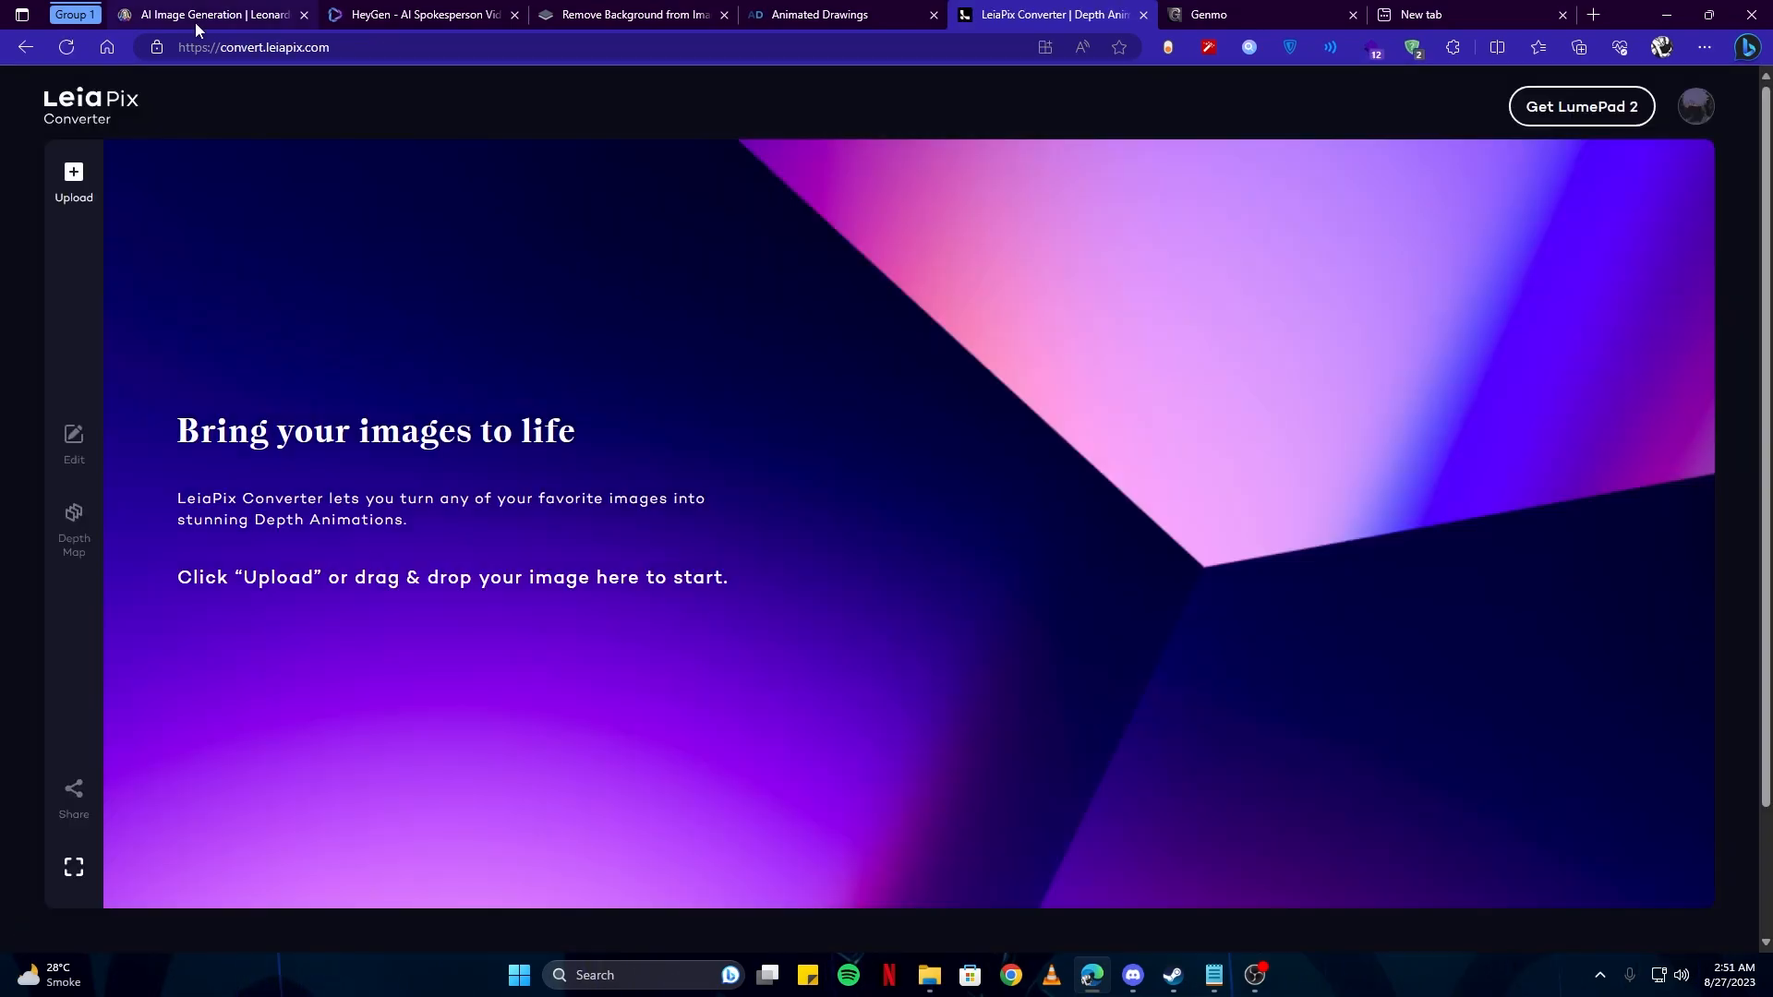
Return to Leonardo.Ai, find the blue-haired female jungle adventurer image in the personal feed and save it to the computer
left_click(196, 15)
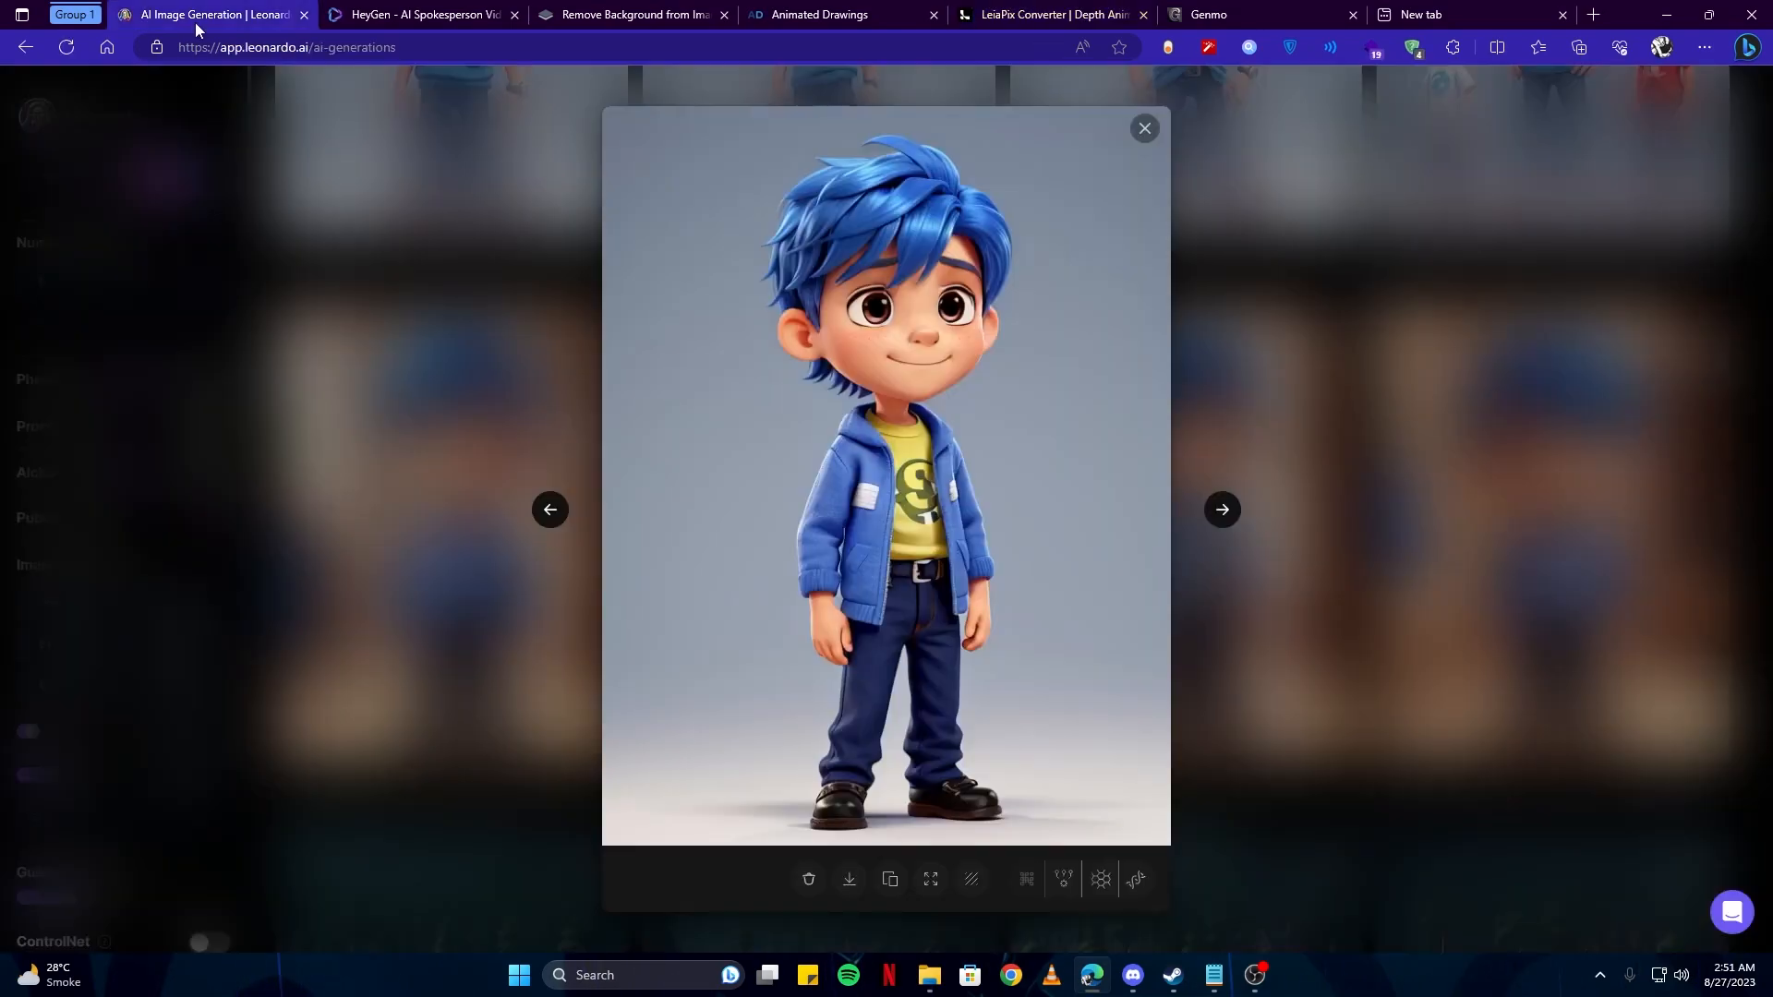
left_click(517, 379)
scroll(506, 386, "down", 15)
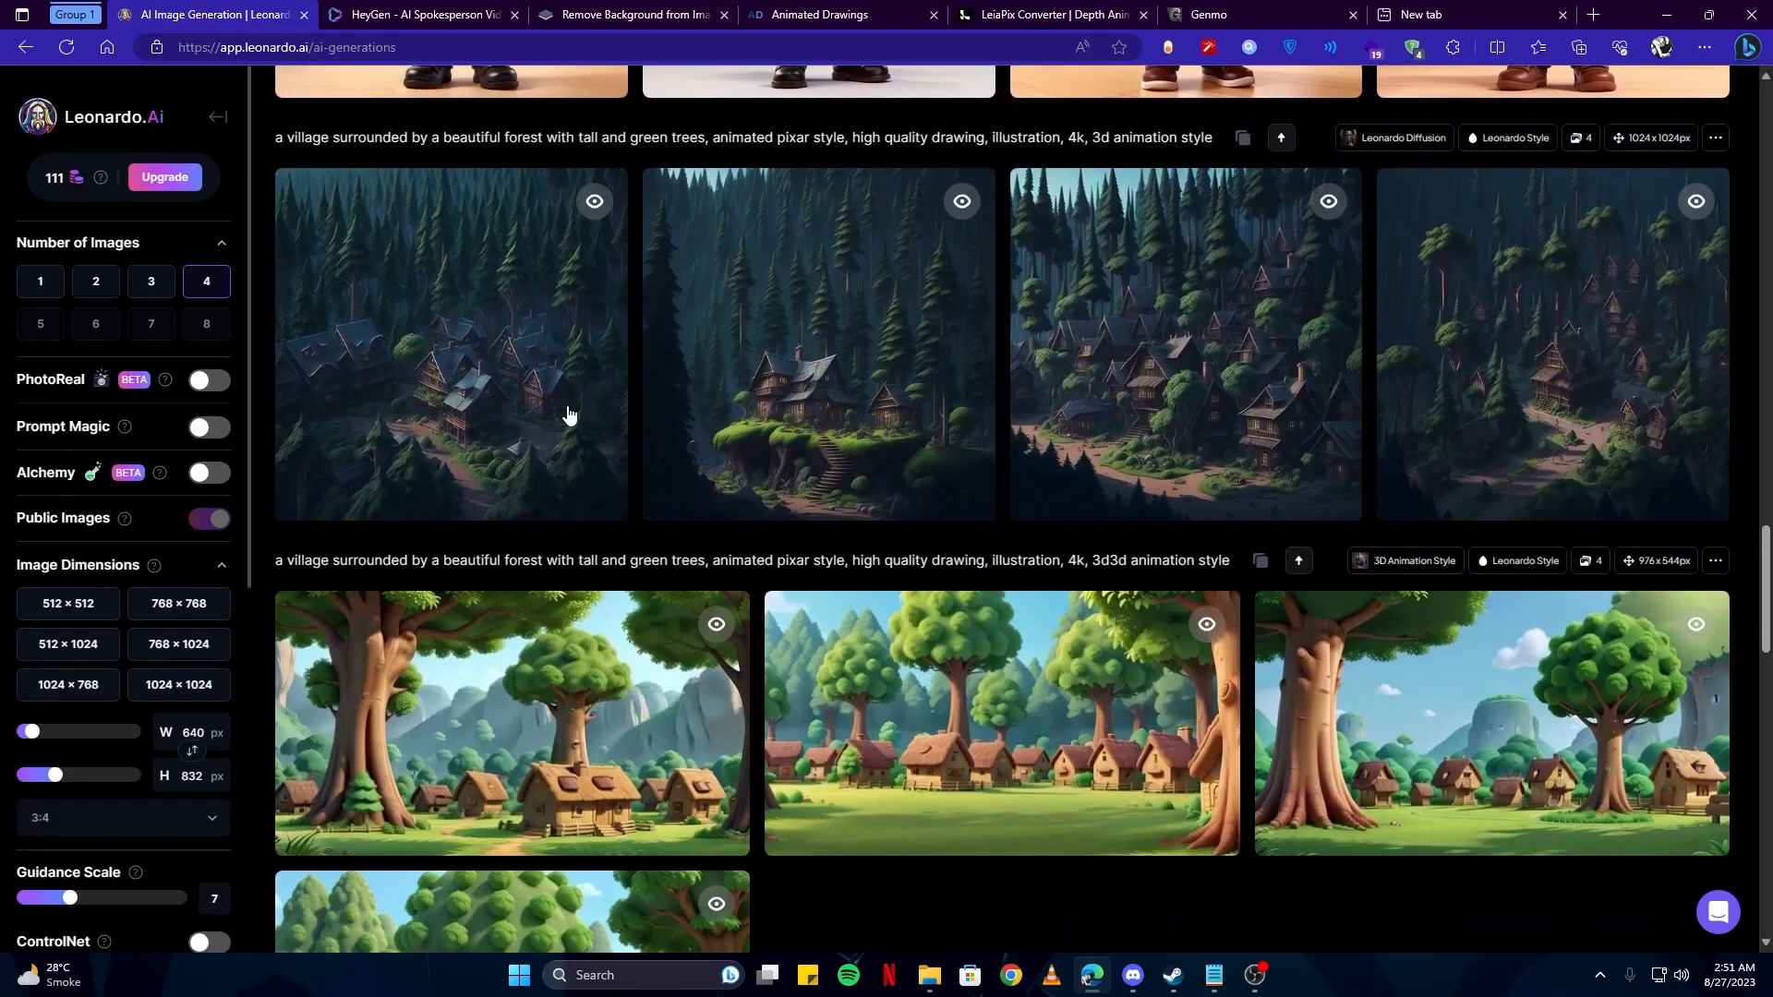
scroll(569, 404, "down", 11)
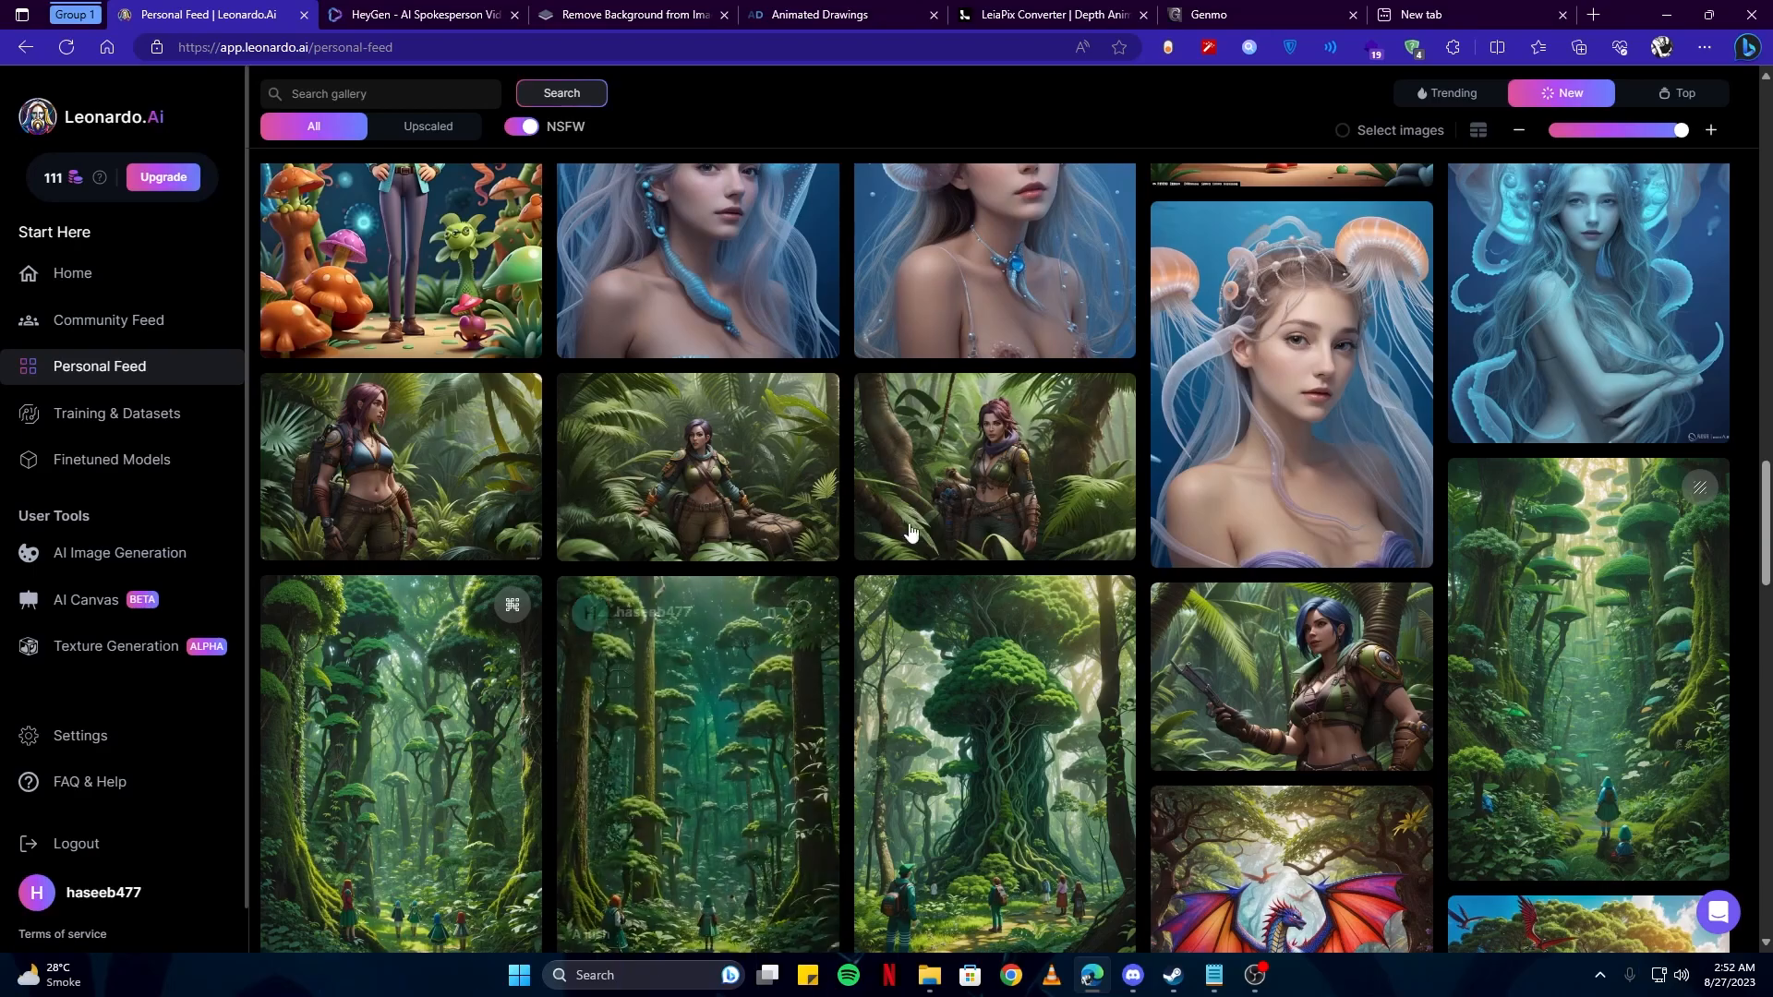
left_click(940, 501)
left_click(1428, 611)
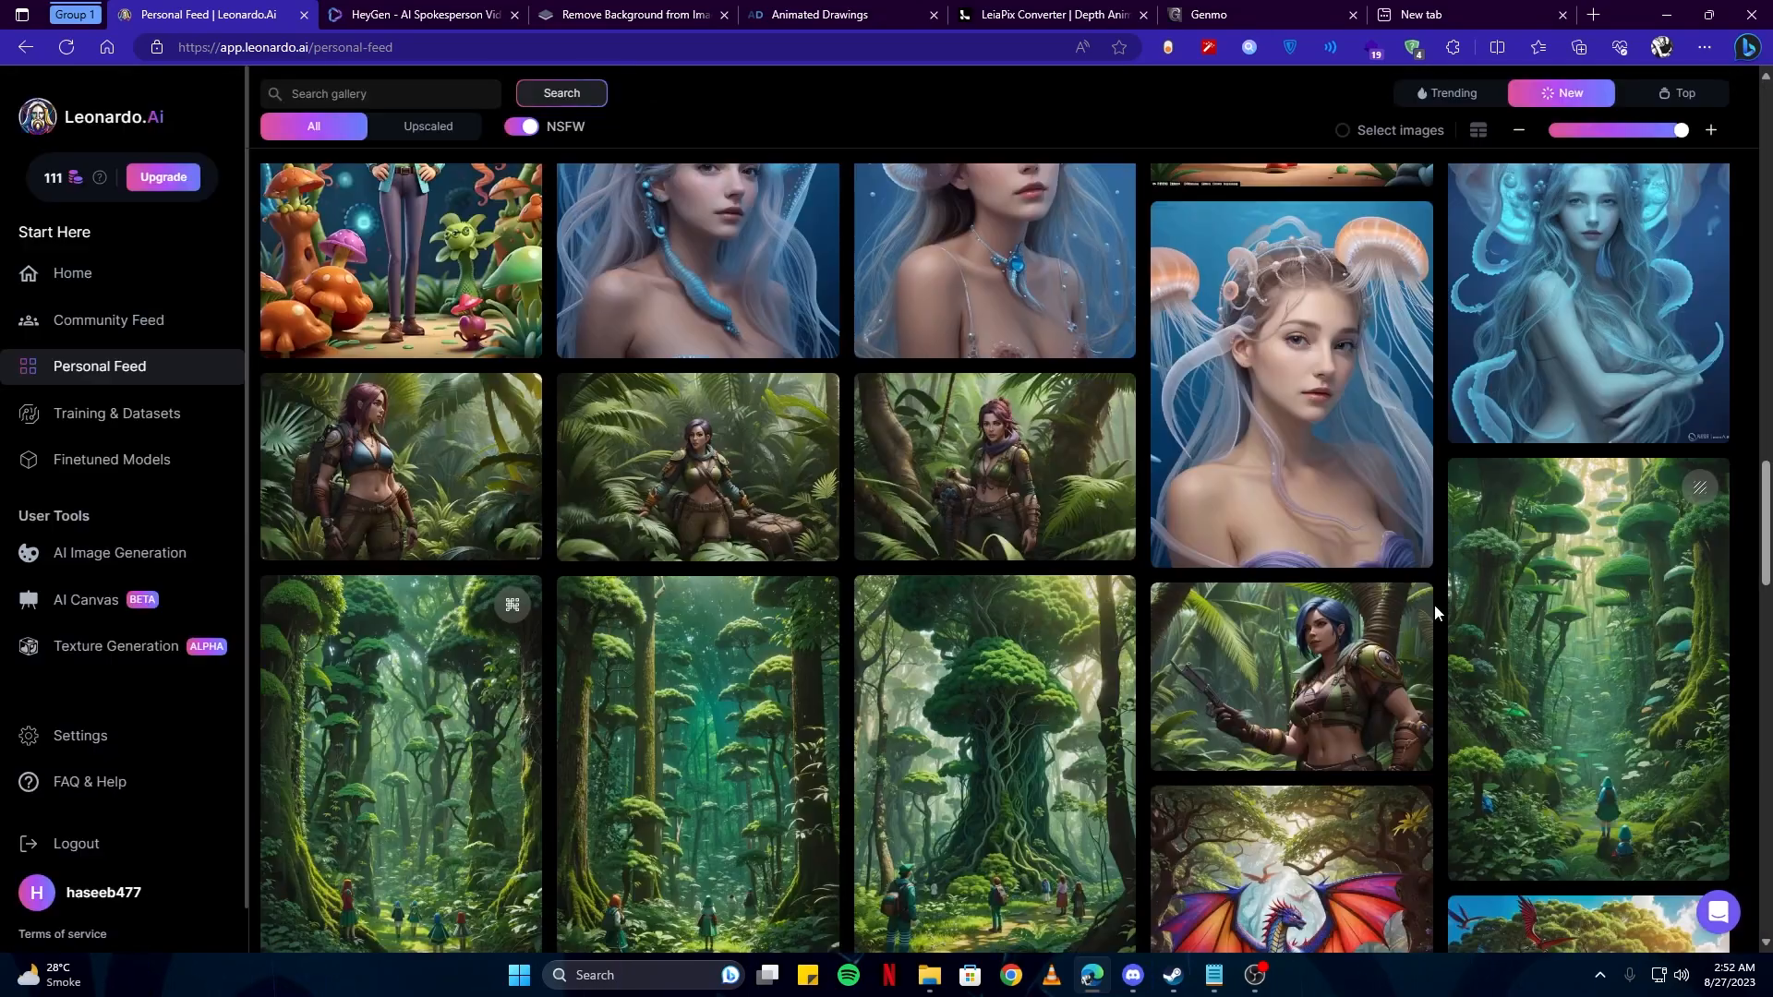
left_click(1367, 646)
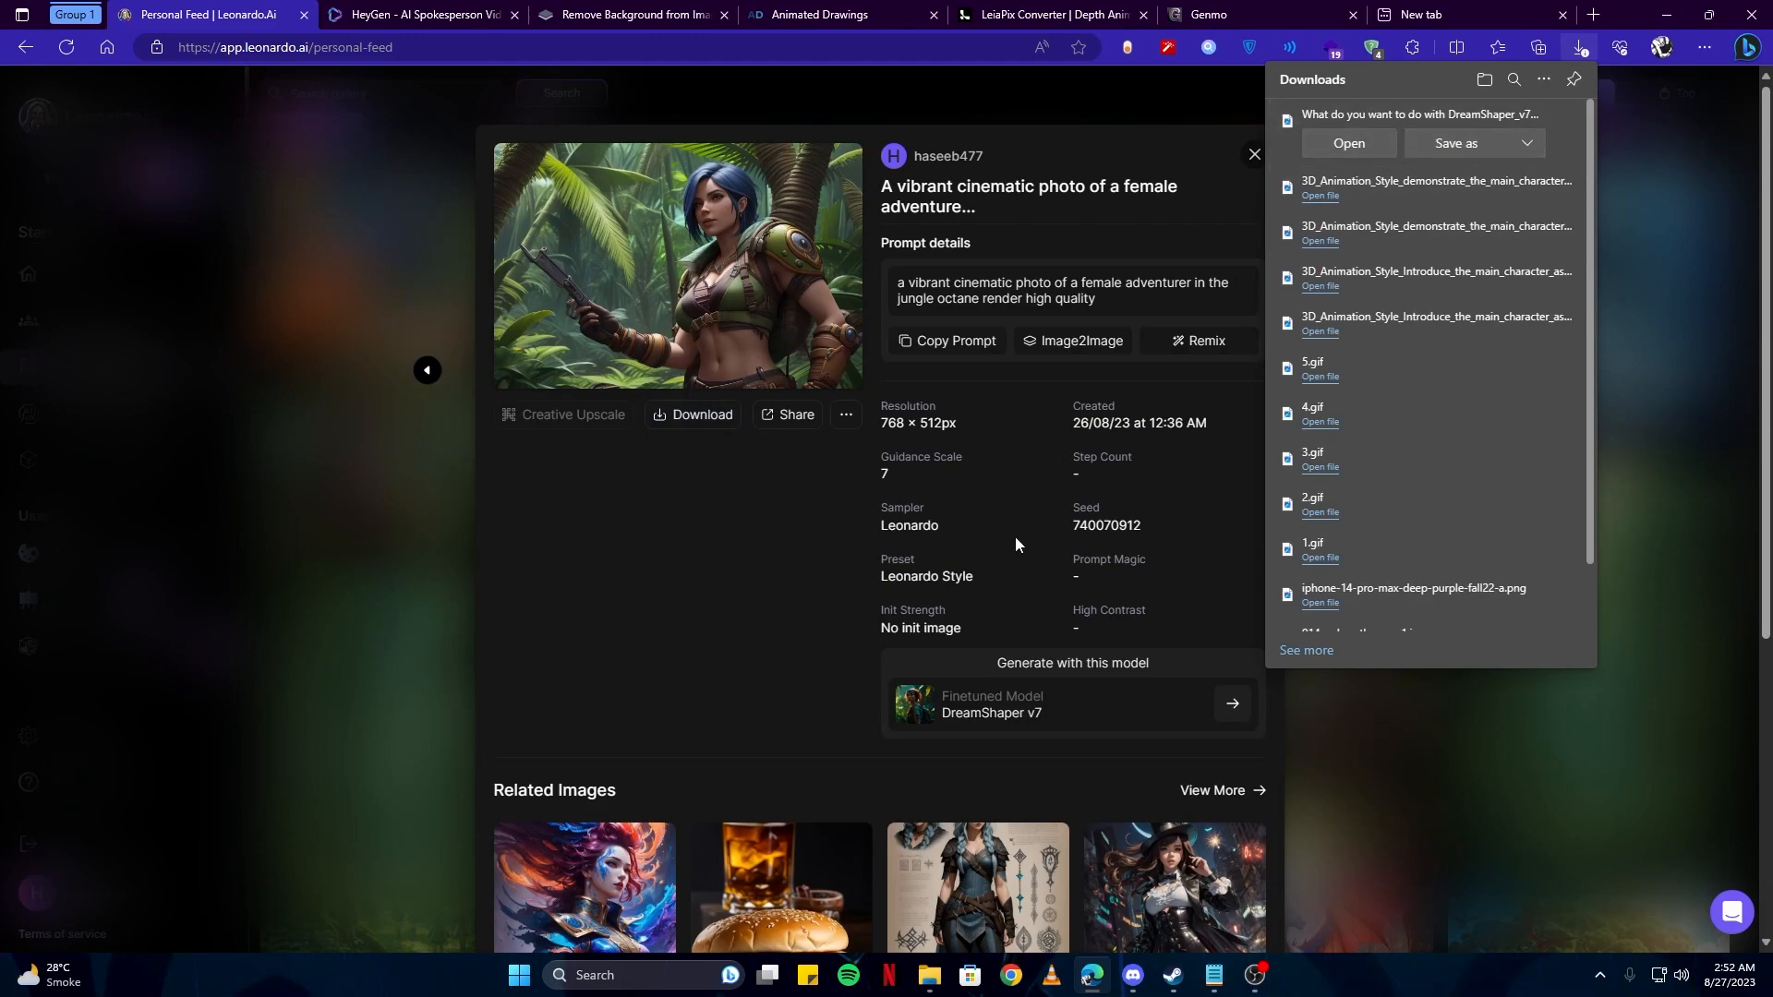
left_click(728, 467)
Switch to LeiaPix Converter, upload the jungle adventurer image and view the advanced amplitude and phase settings
left_click(1034, 14)
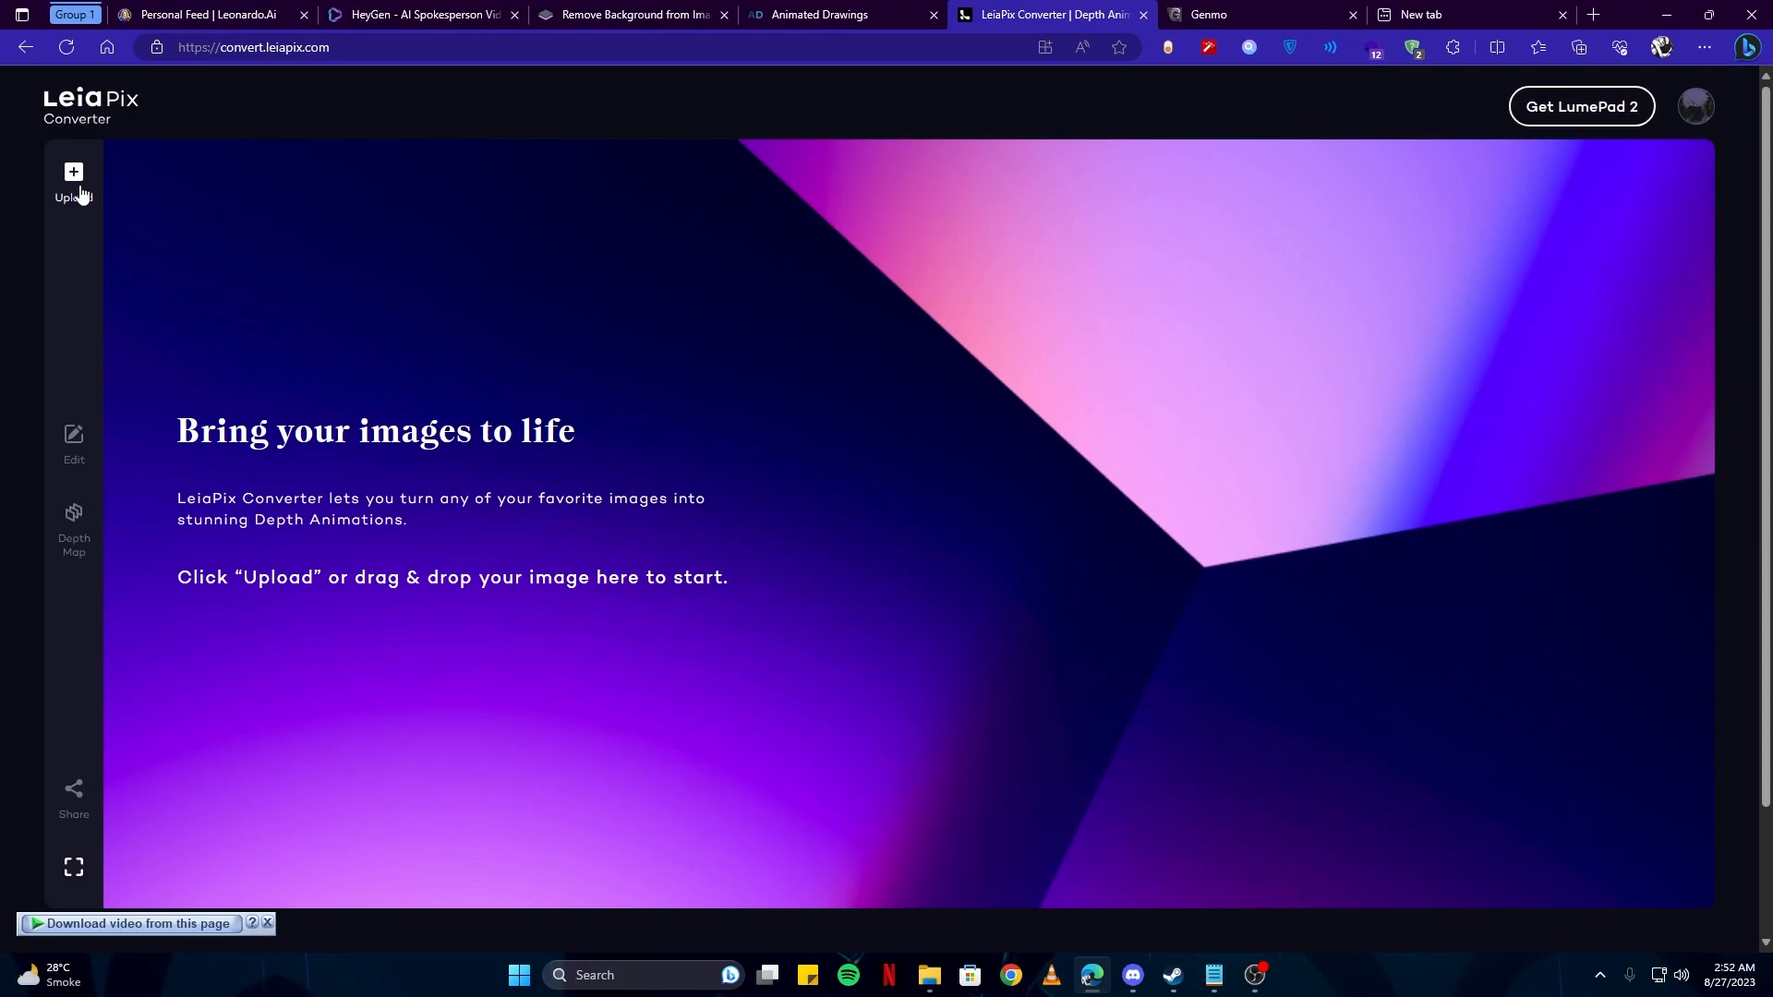
double_click(246, 274)
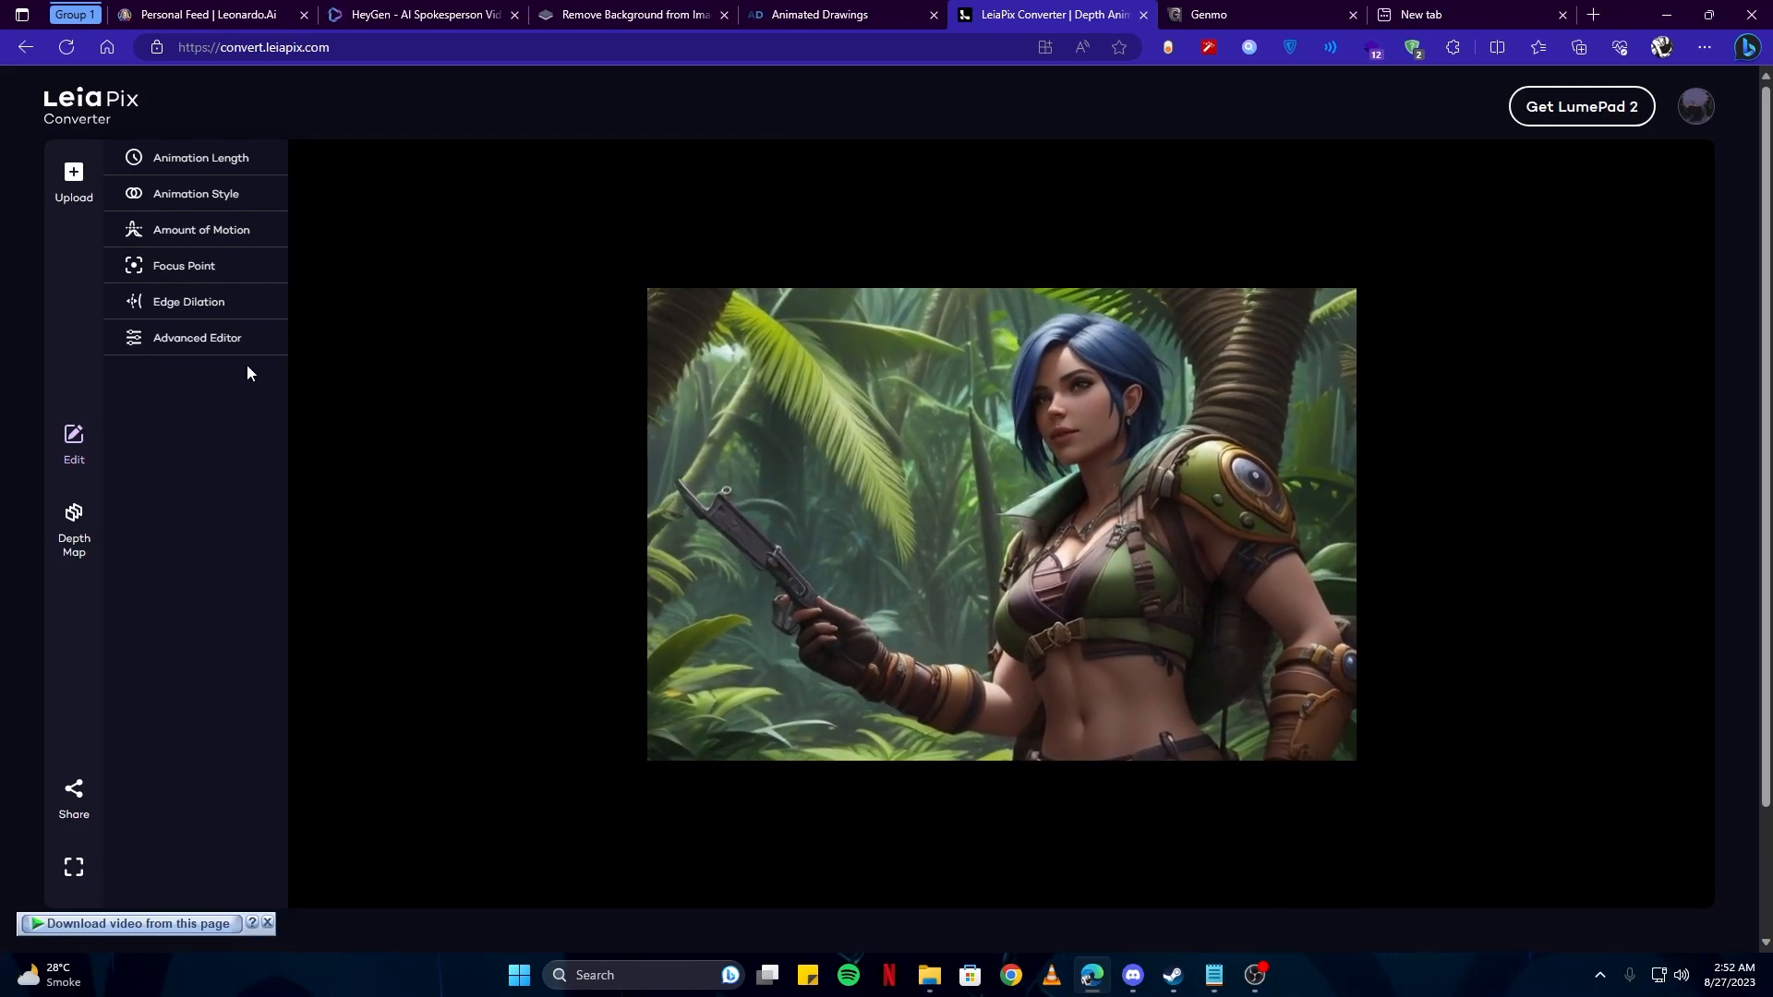
left_click(216, 343)
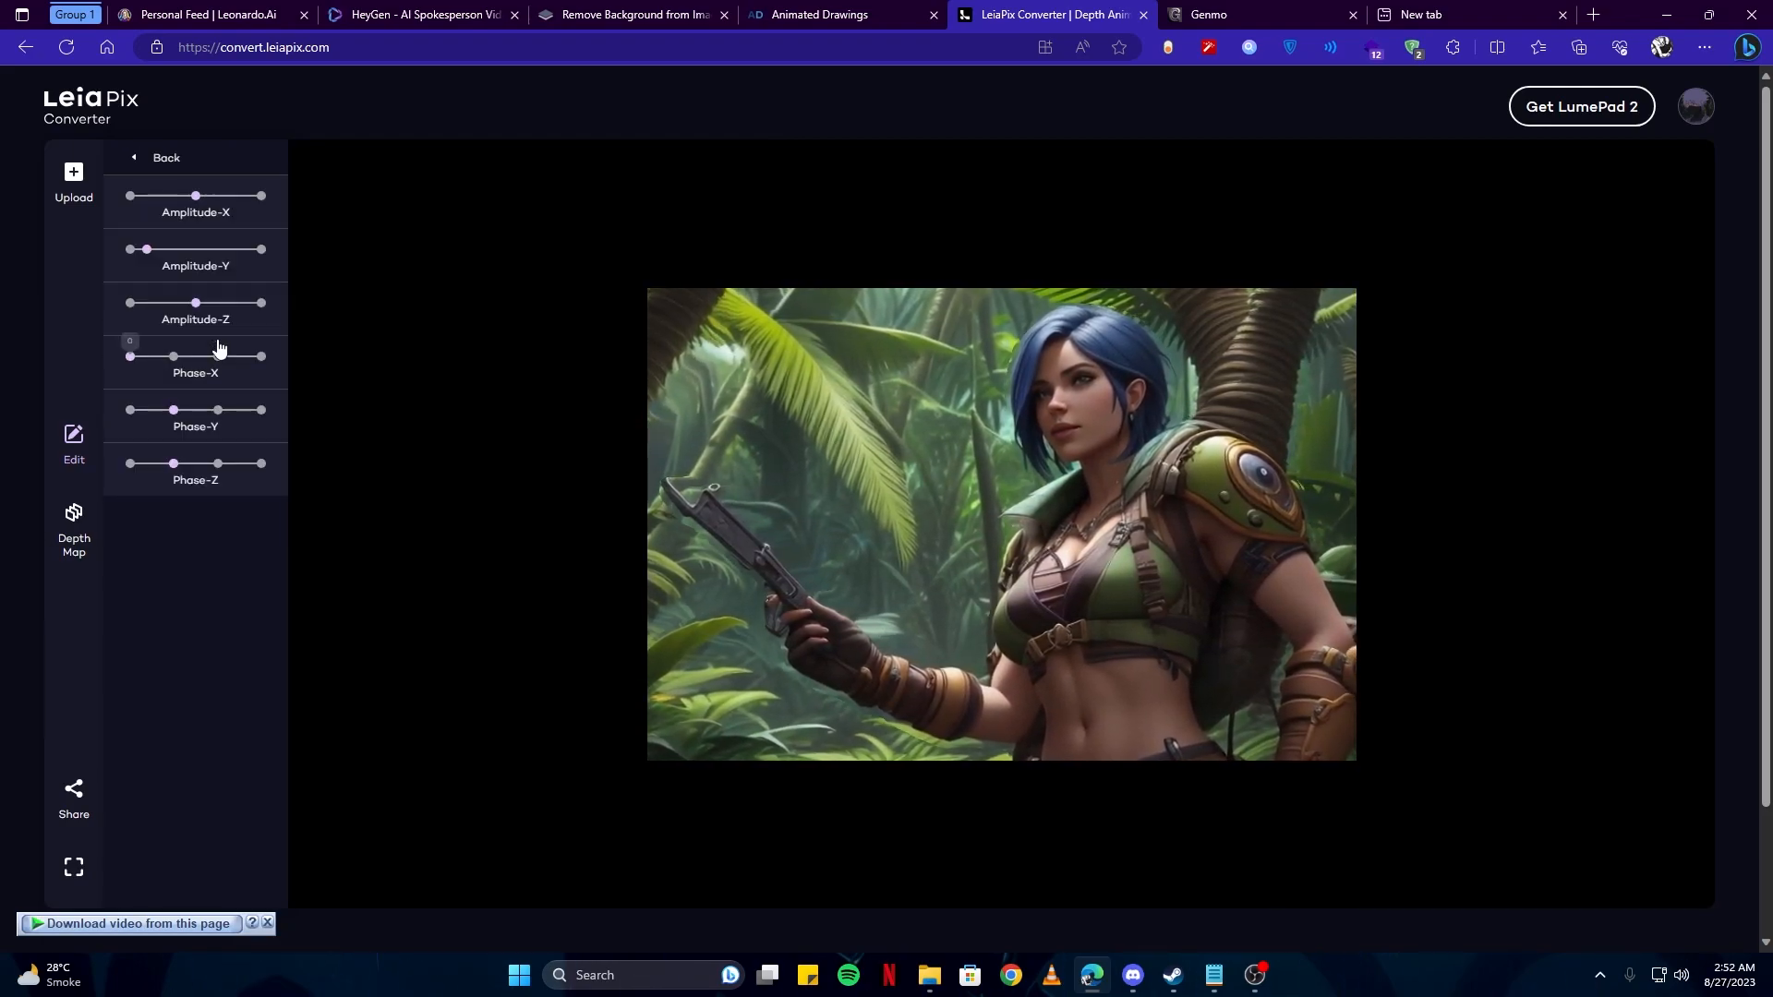
left_click(166, 157)
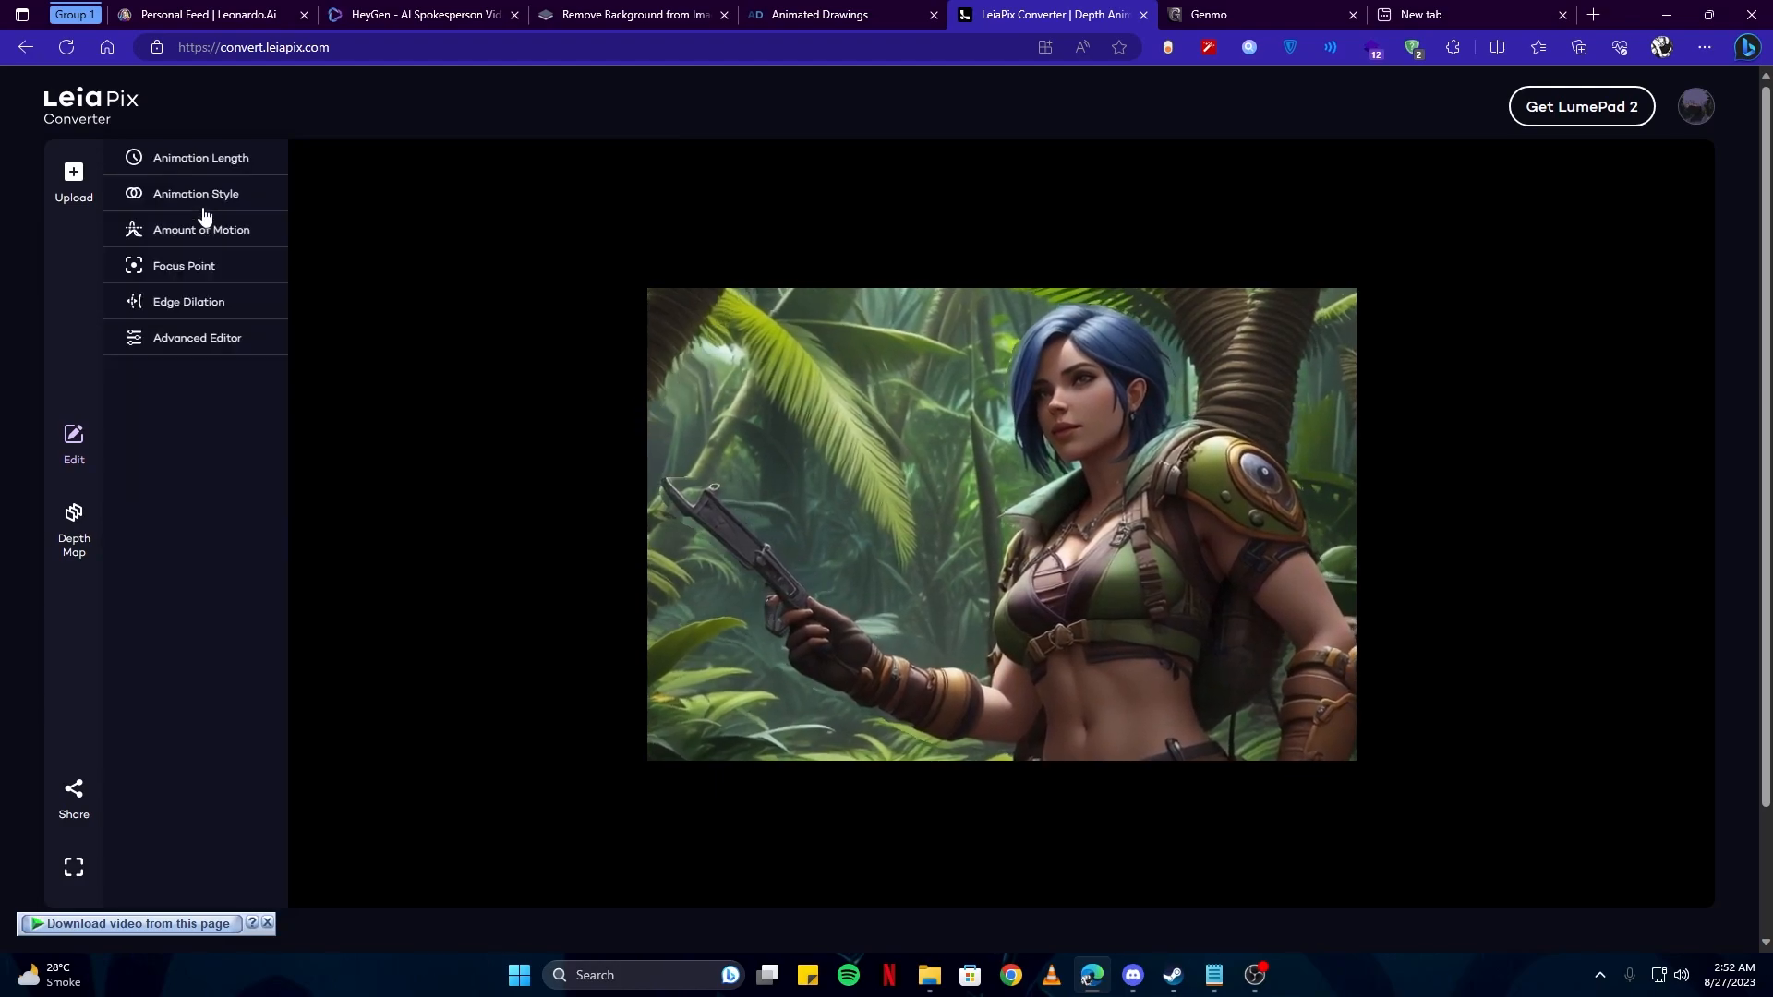
Show the available animation styles and try different animation lengths, settling on 6 s
left_click(205, 196)
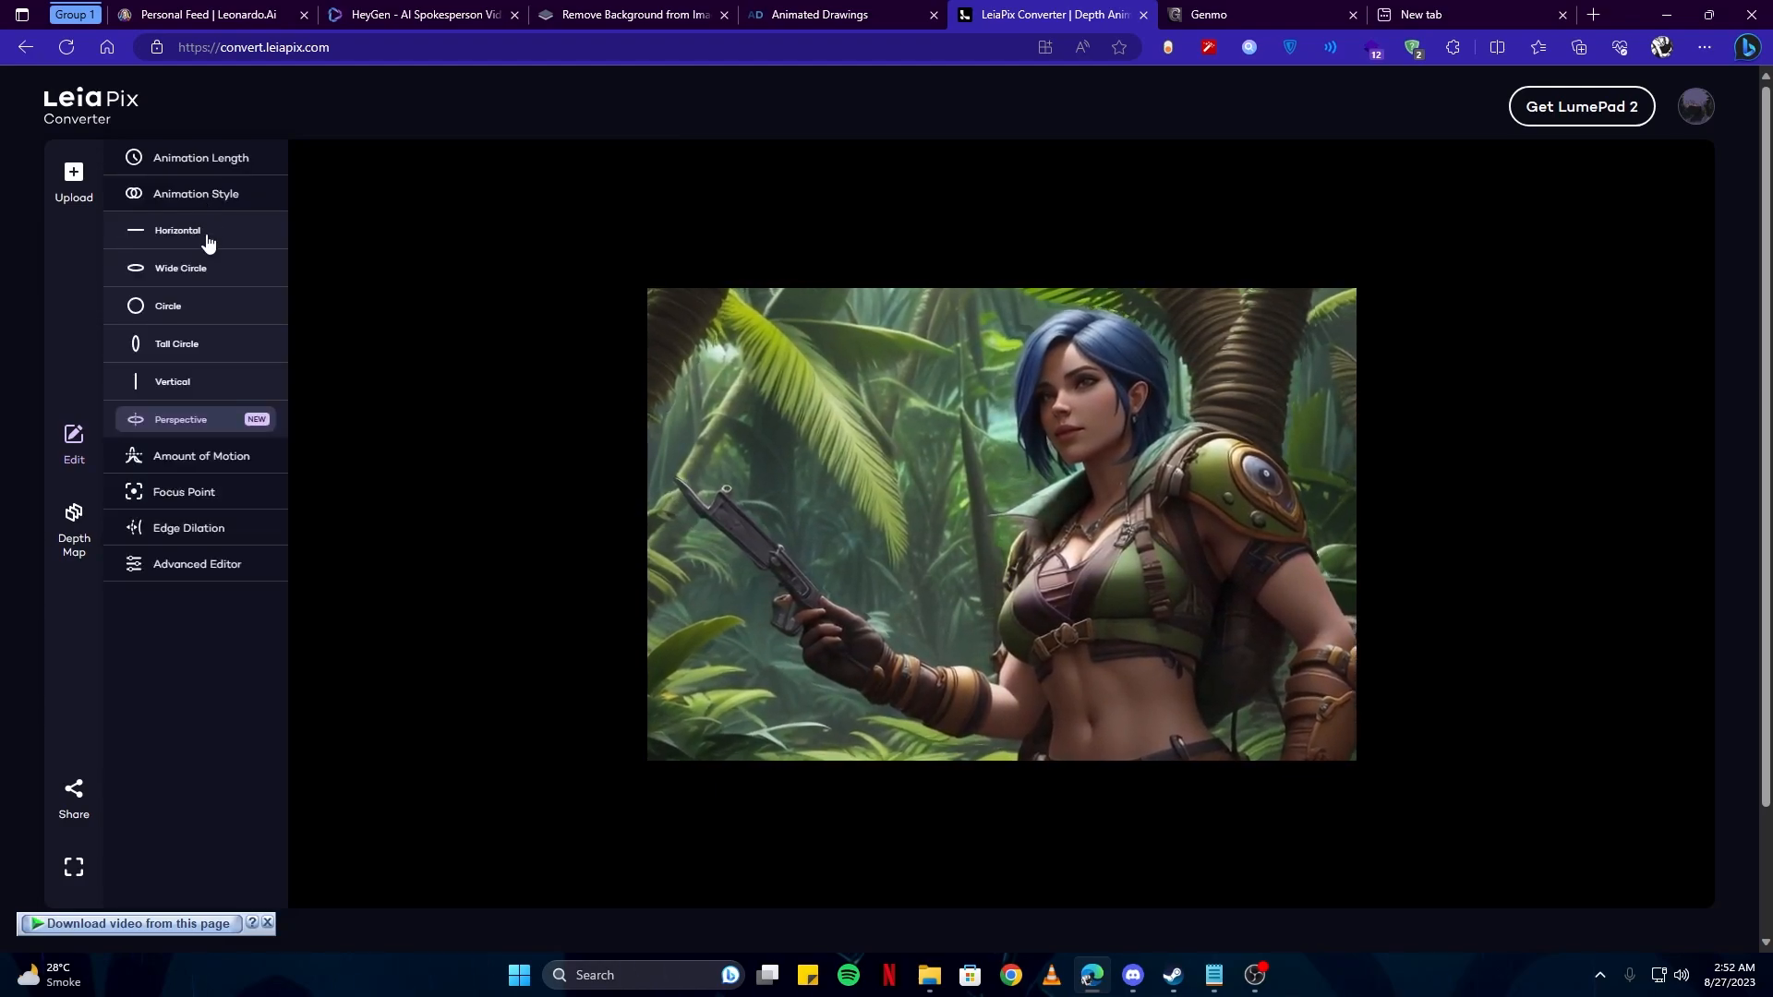
left_click(196, 159)
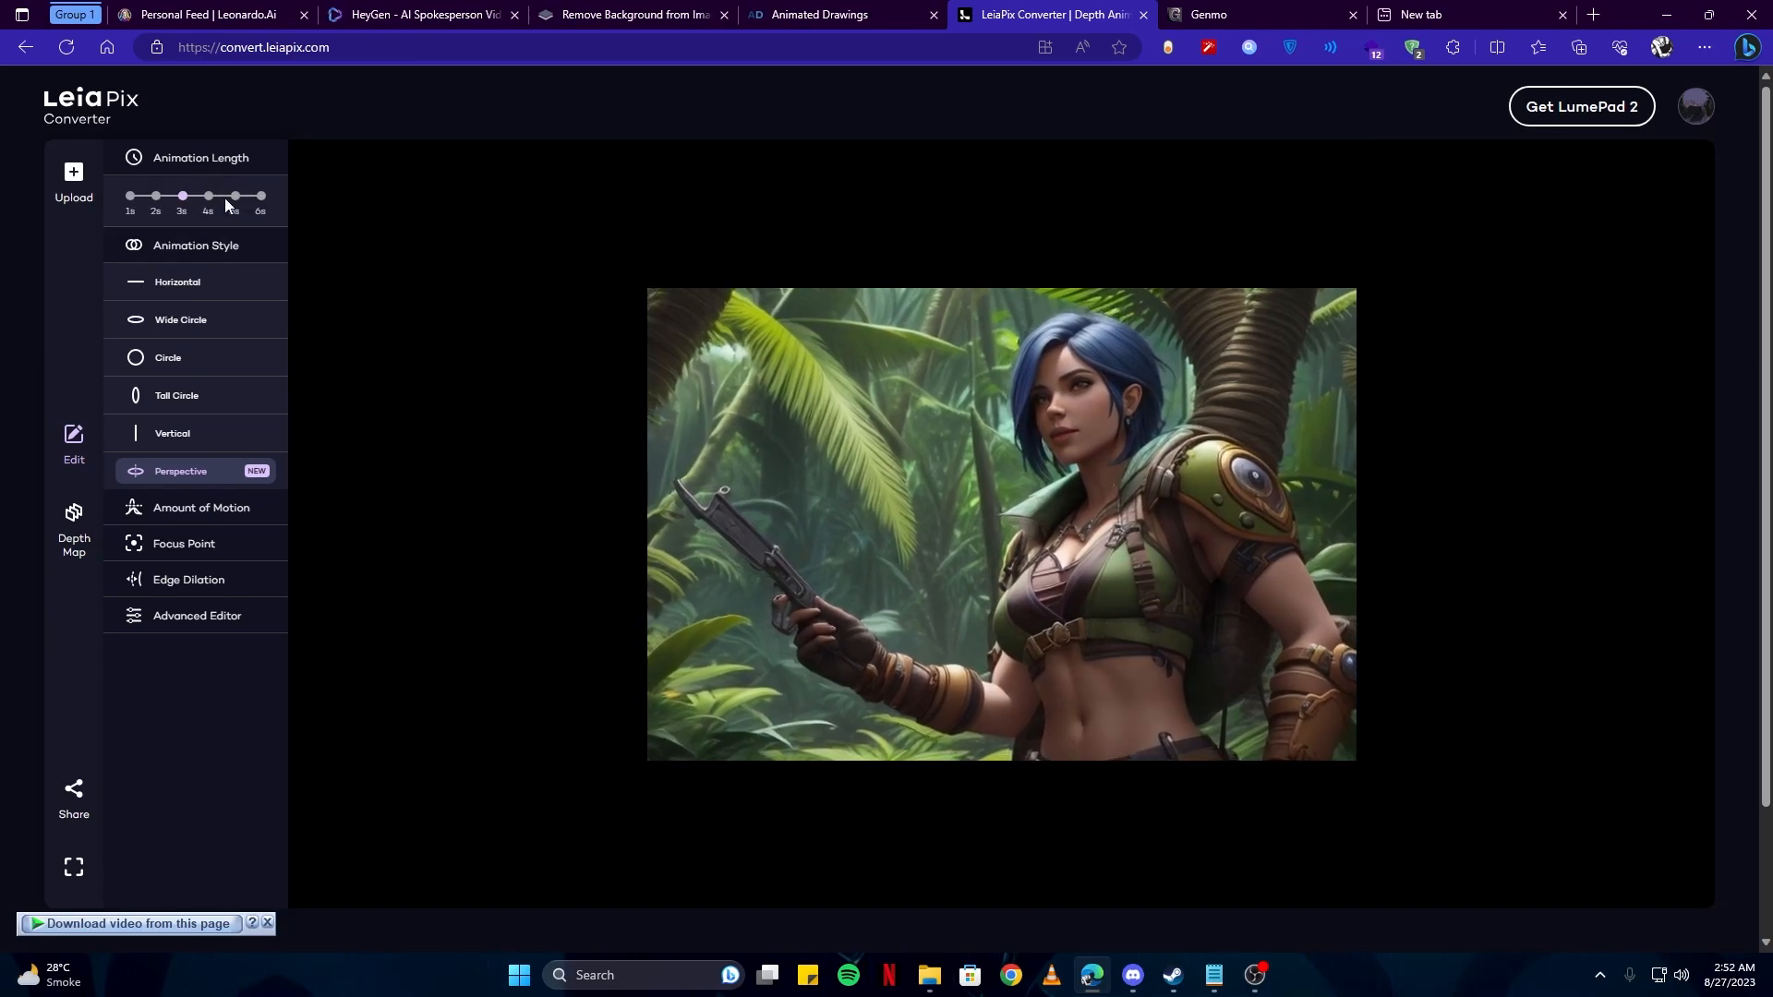
left_click(237, 197)
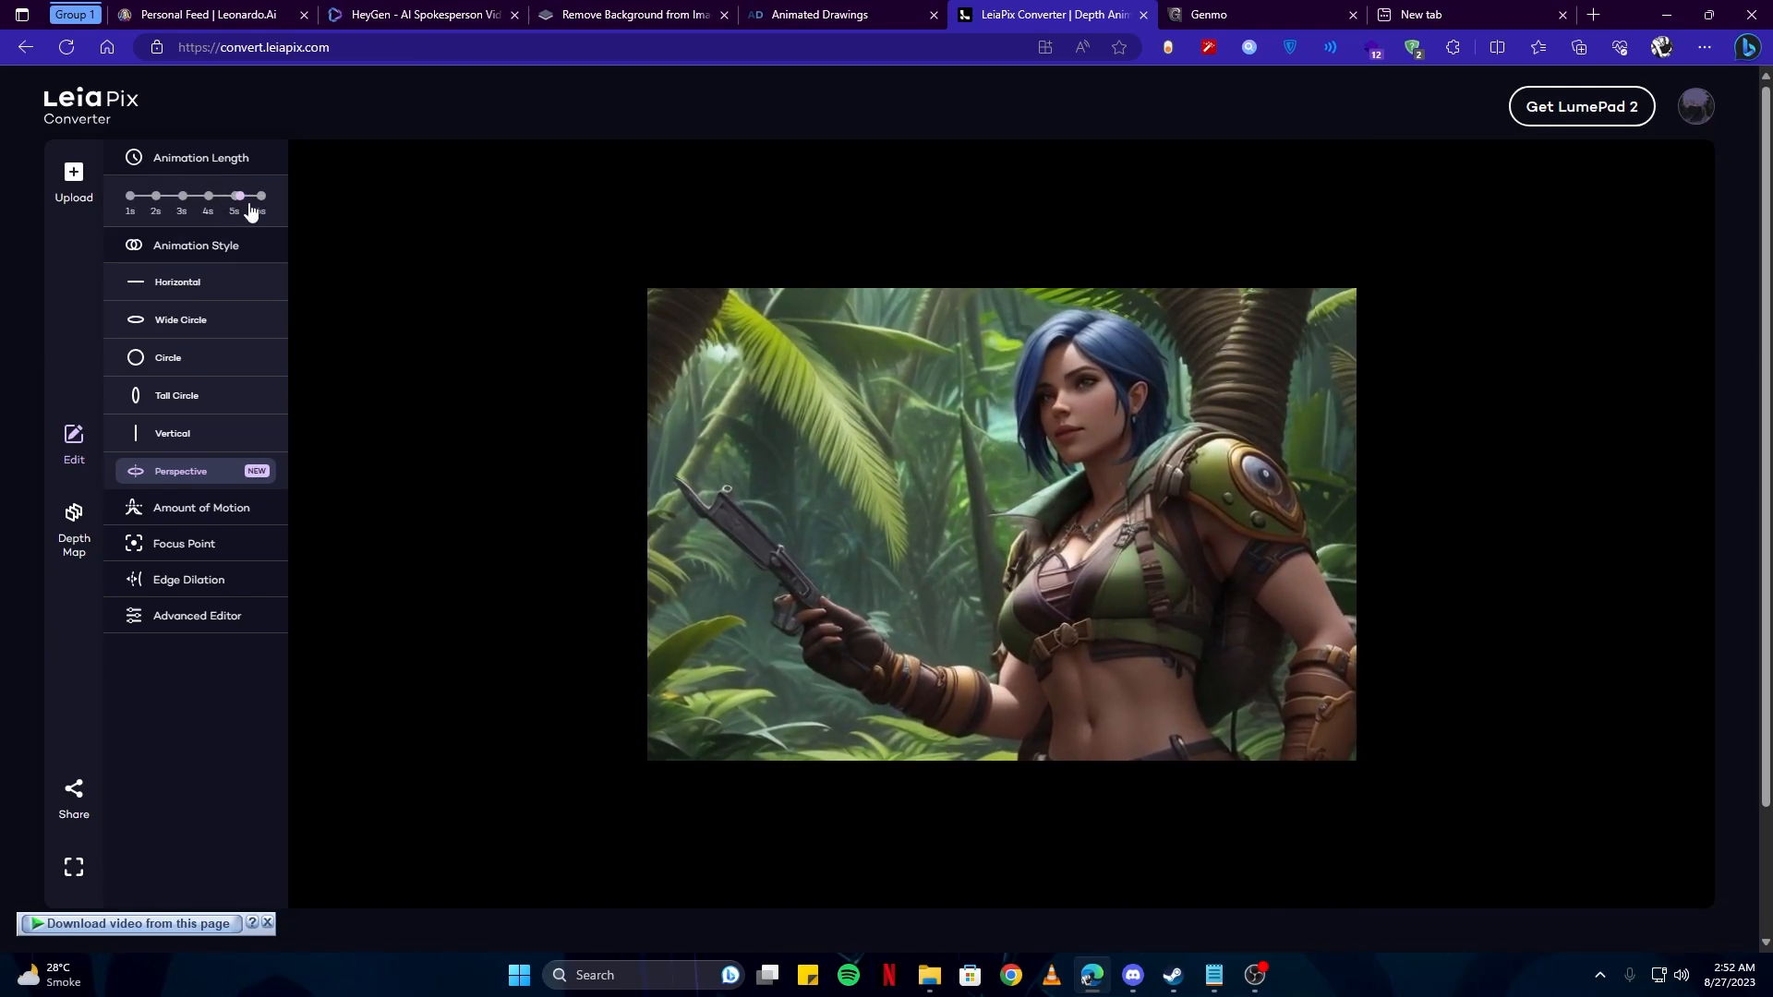
left_click(167, 197)
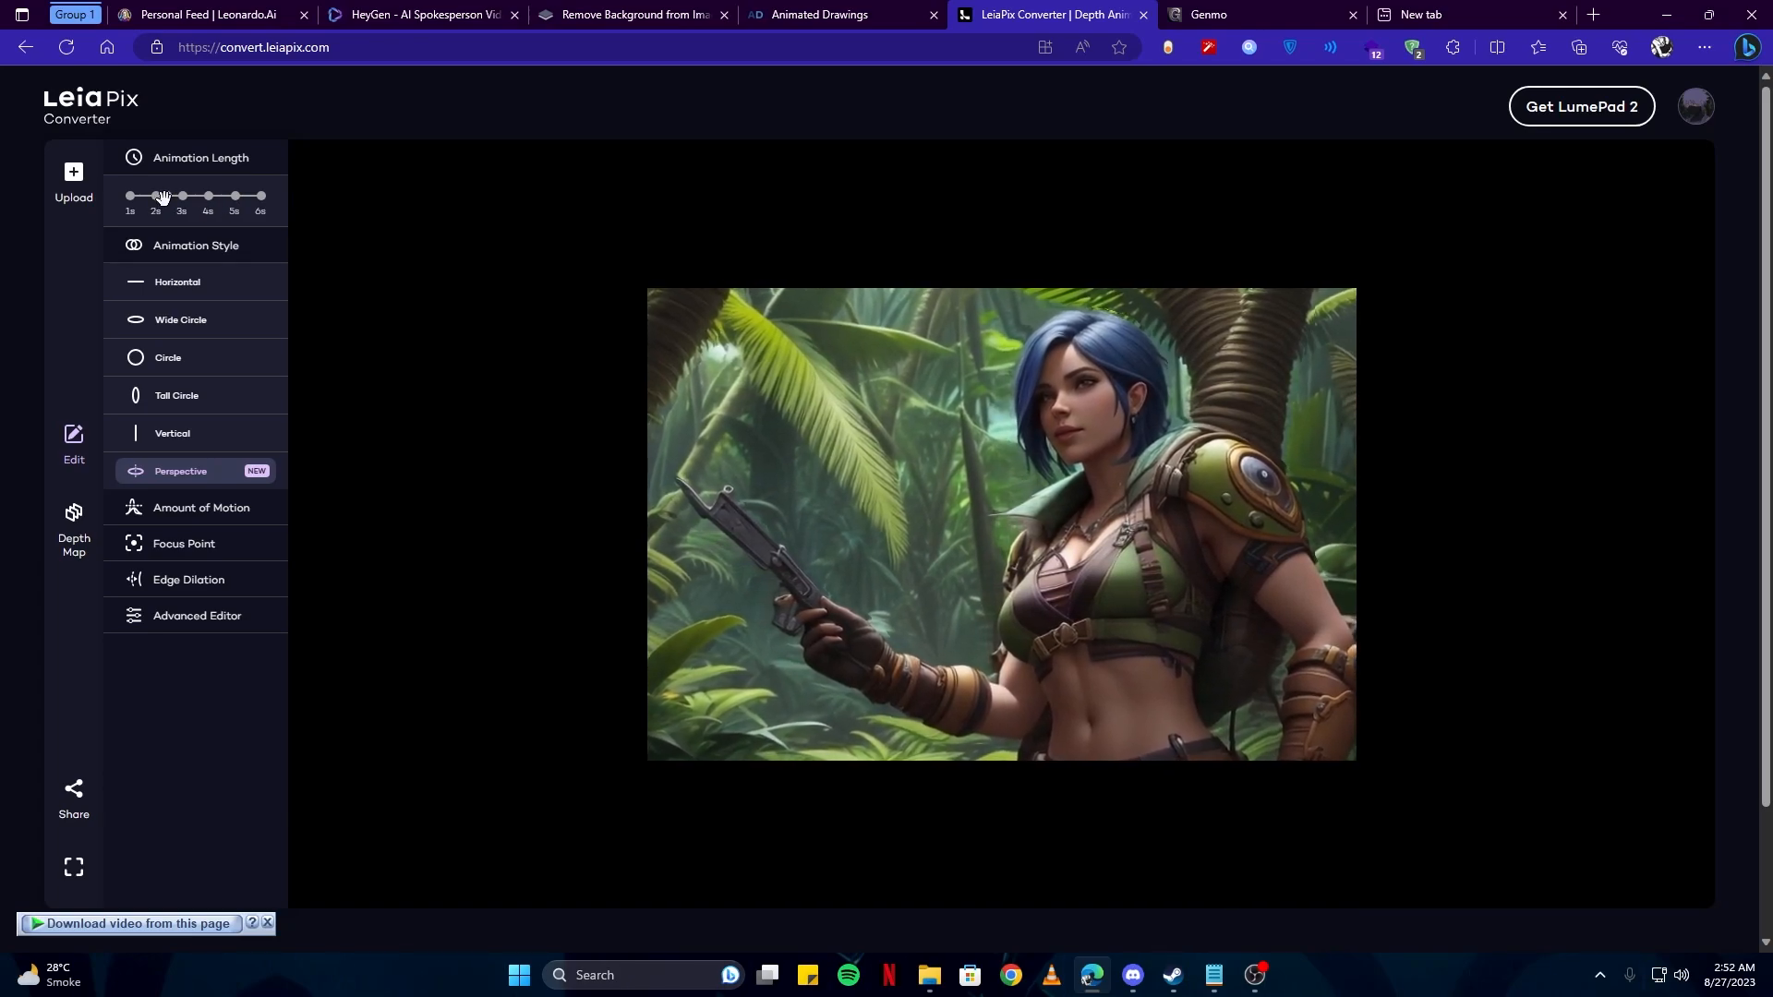
left_click(262, 197)
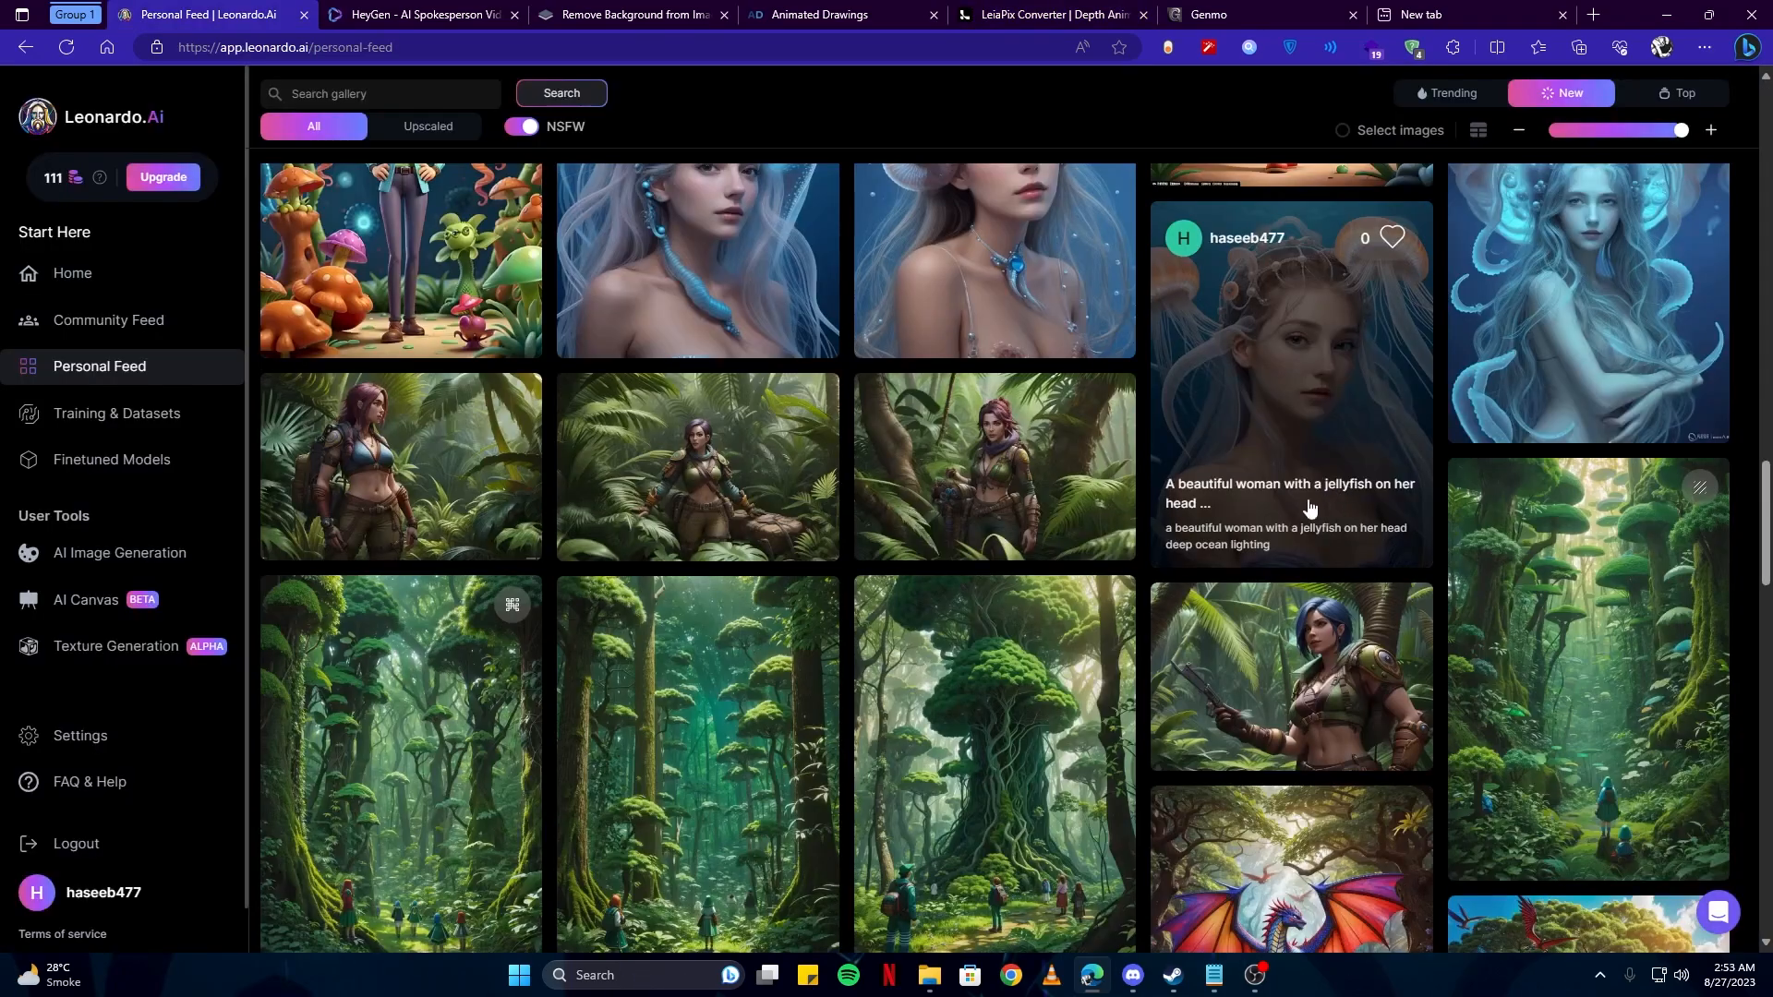
Return to Leonardo.Ai and save the personal feed image of the hat-wearing samurai beside the umbrella to the computer
scroll(1310, 506, "up", 12)
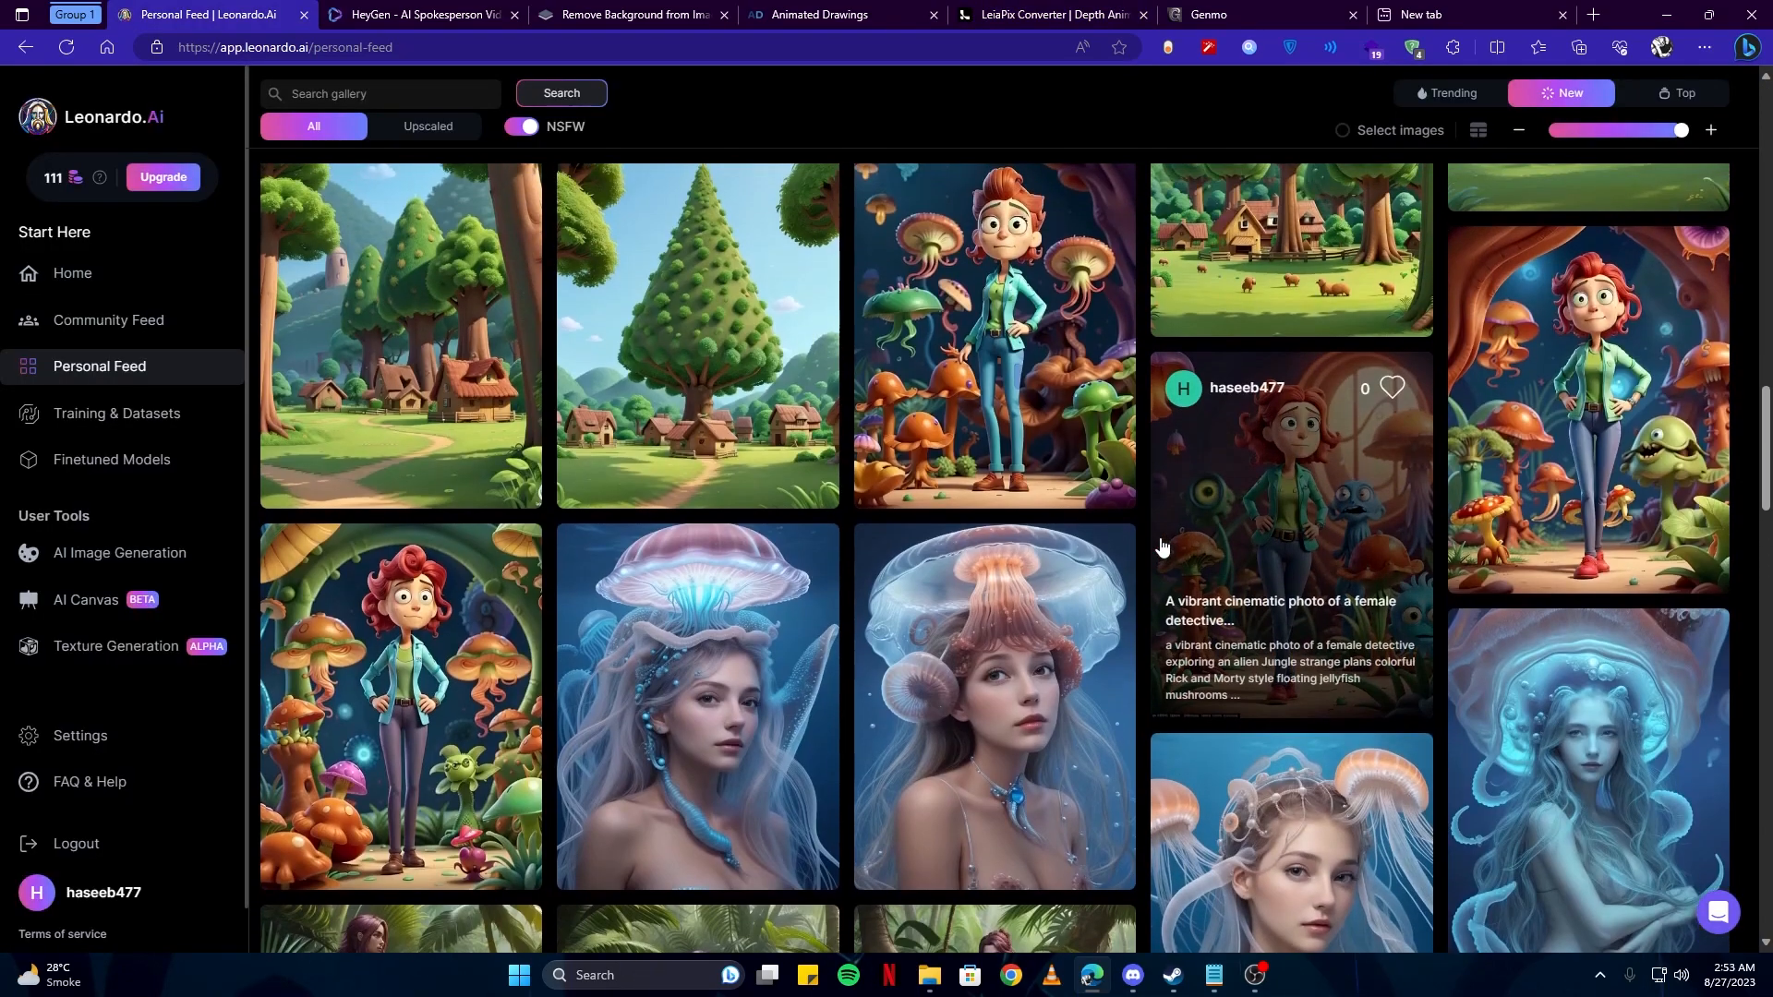
scroll(1165, 547, "up", 10)
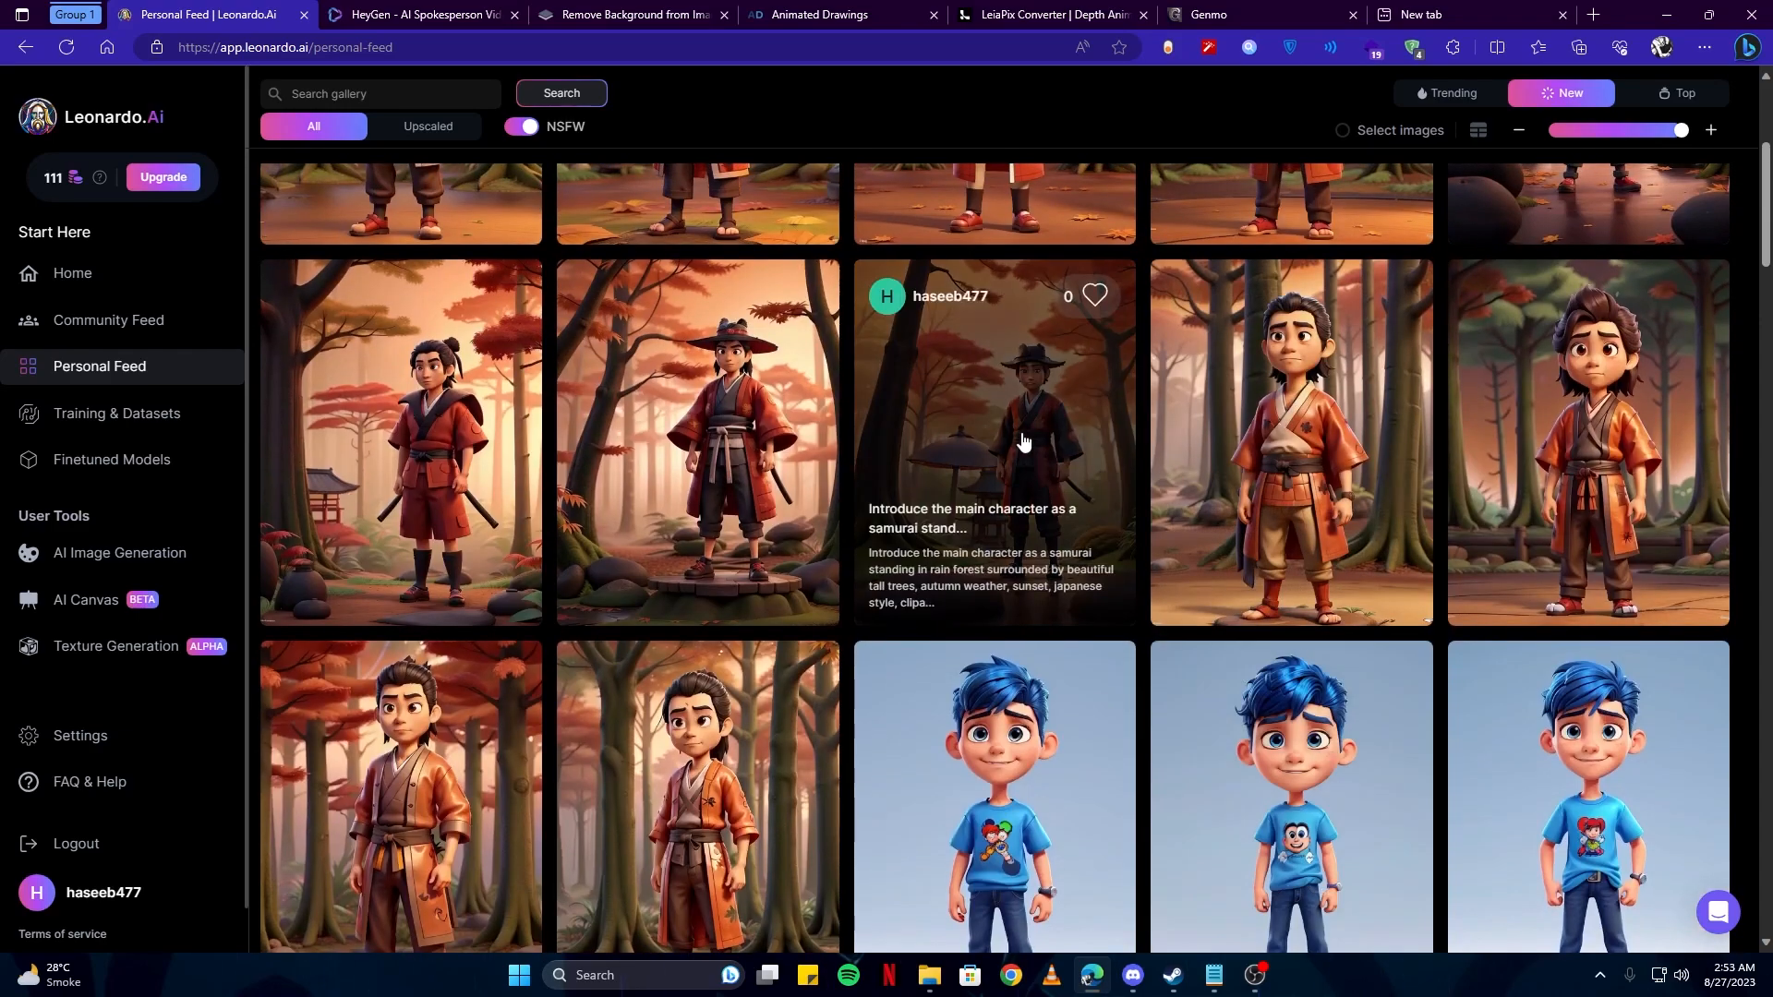
left_click(1020, 443)
left_click(1448, 538)
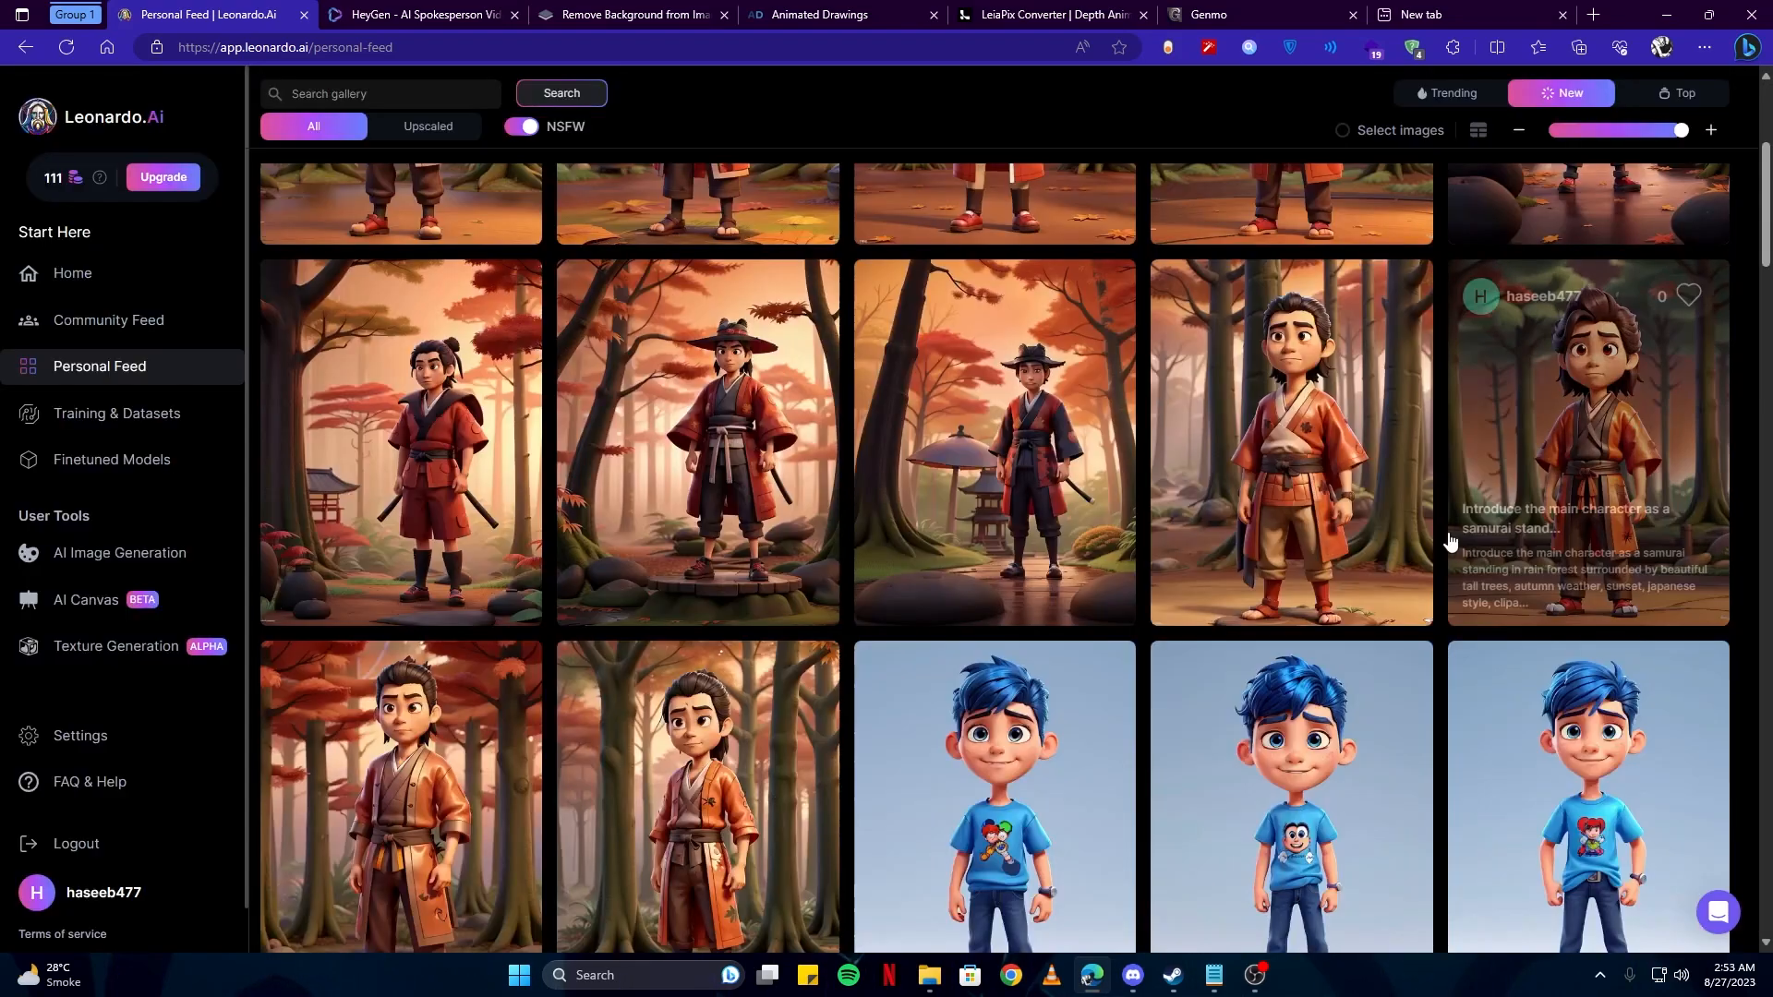
left_click(1013, 458)
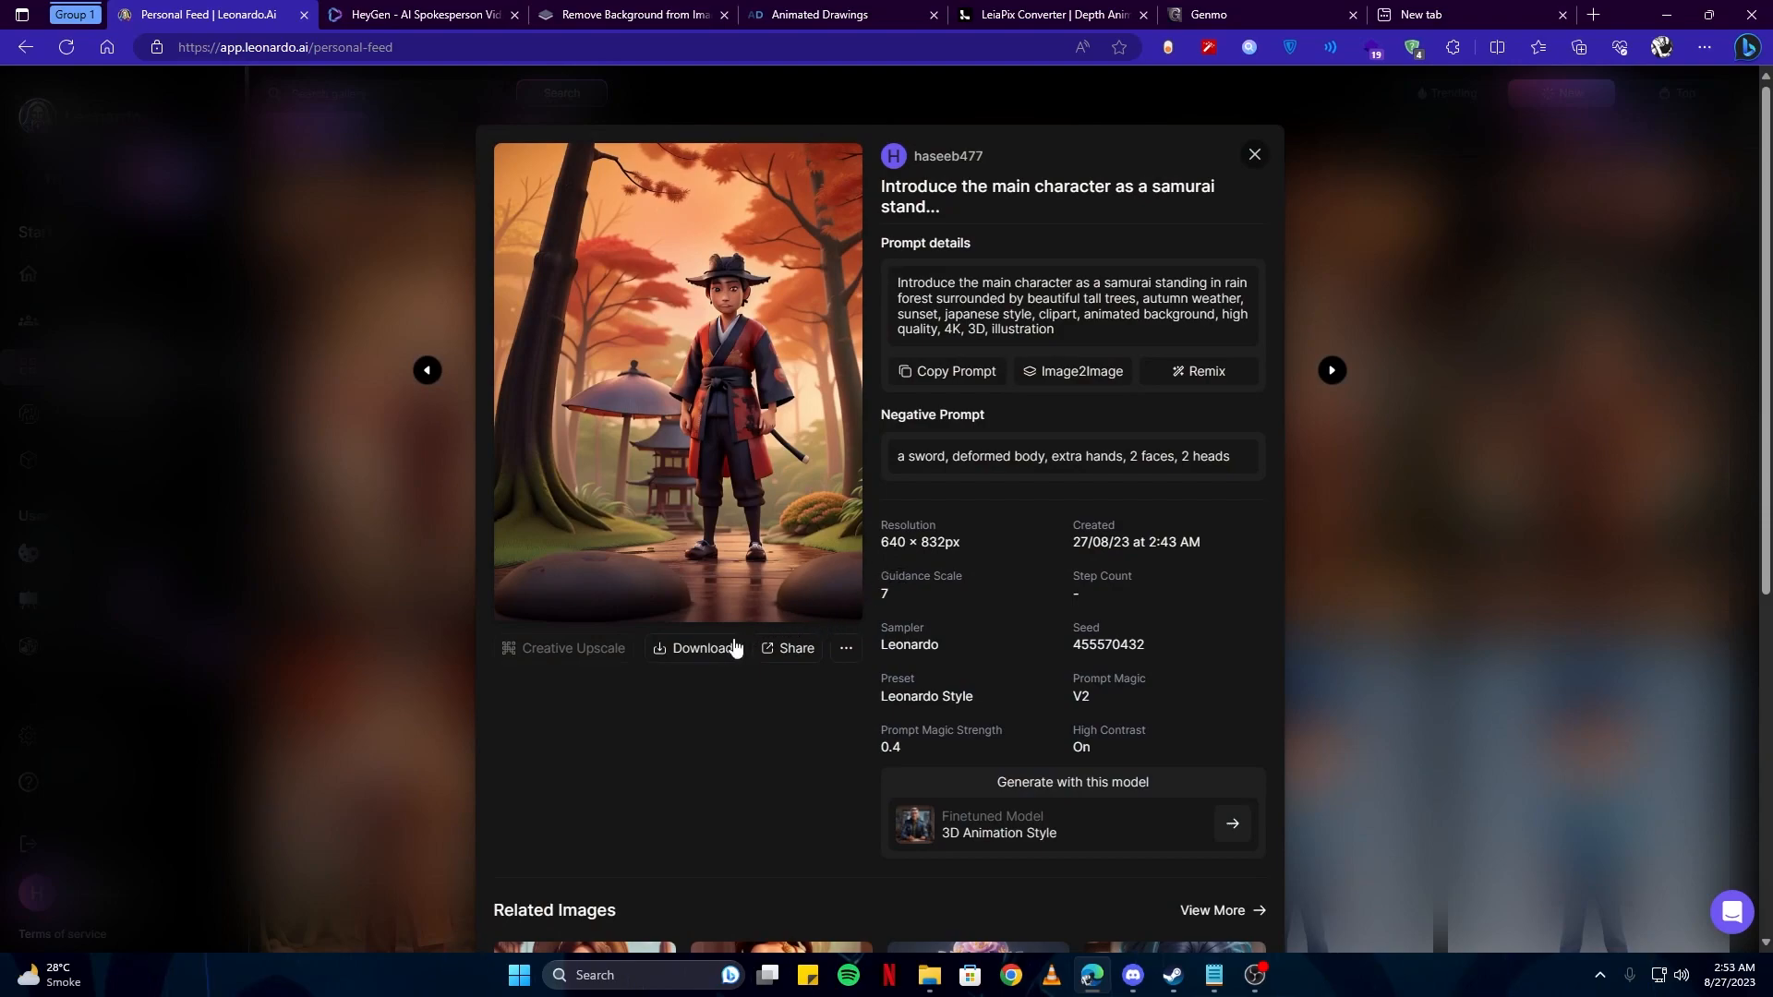
left_click(1530, 140)
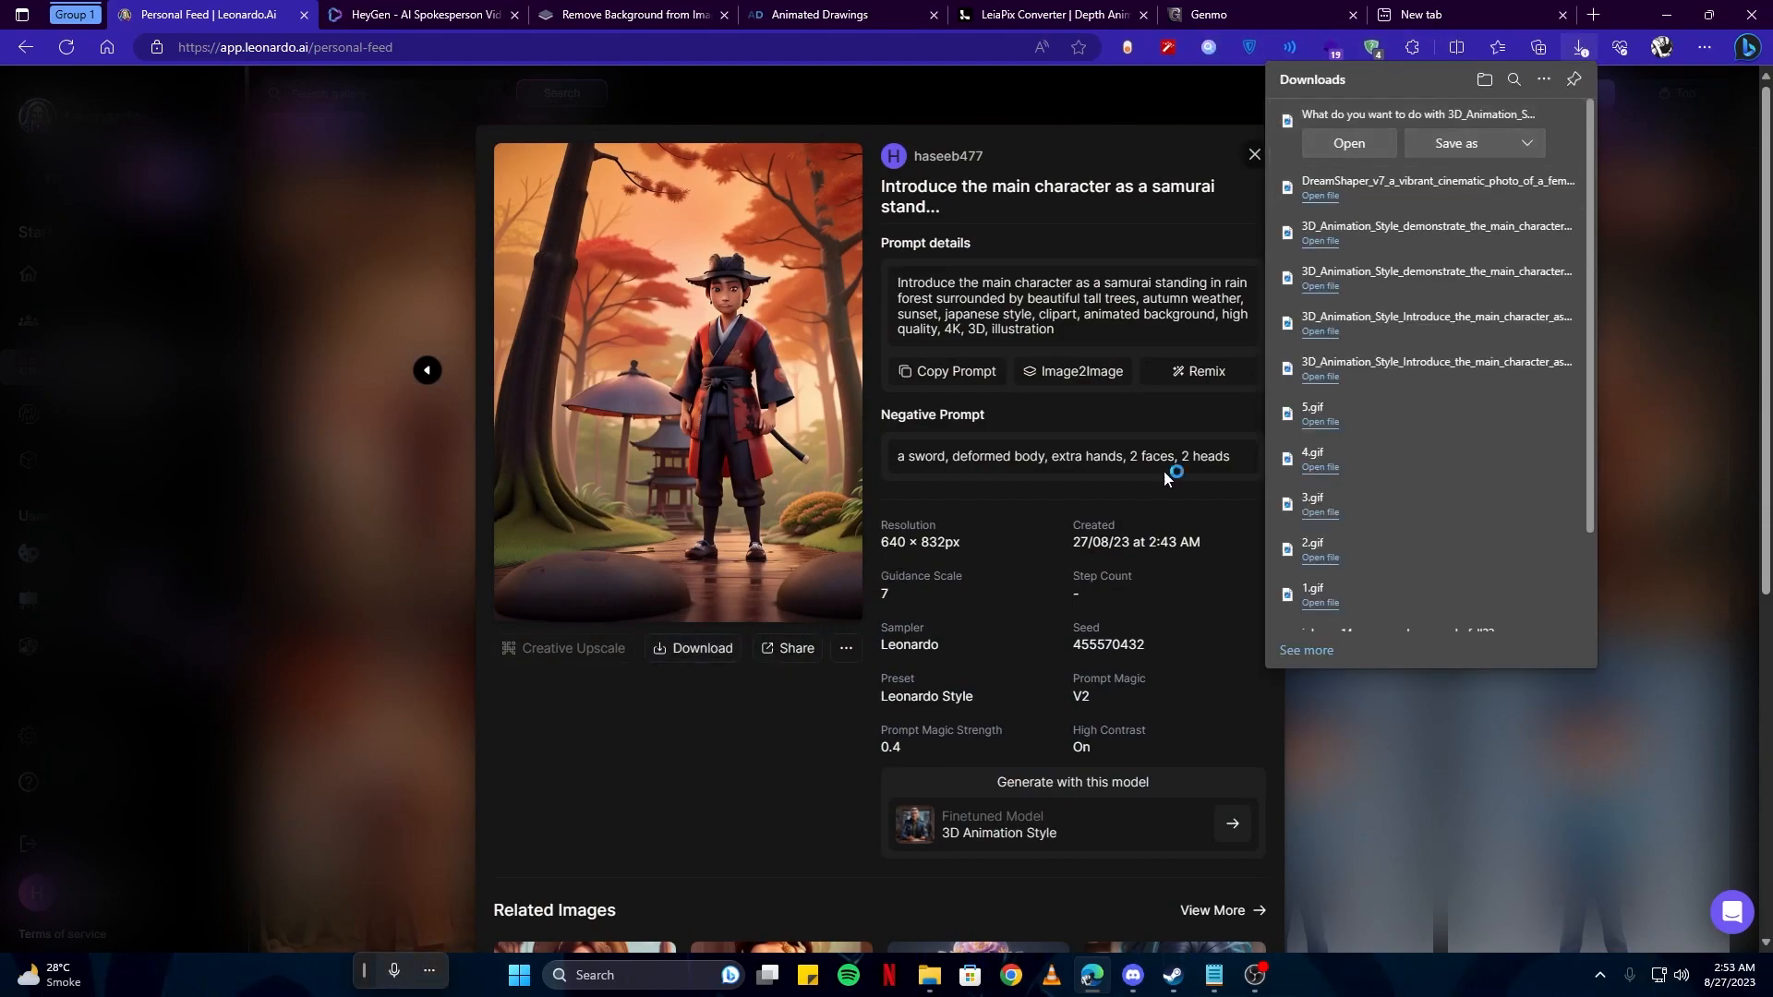
left_click(734, 468)
Switch to LeiaPix Converter and upload the hat-wearing samurai image in place of the jungle adventurer
left_click(1020, 12)
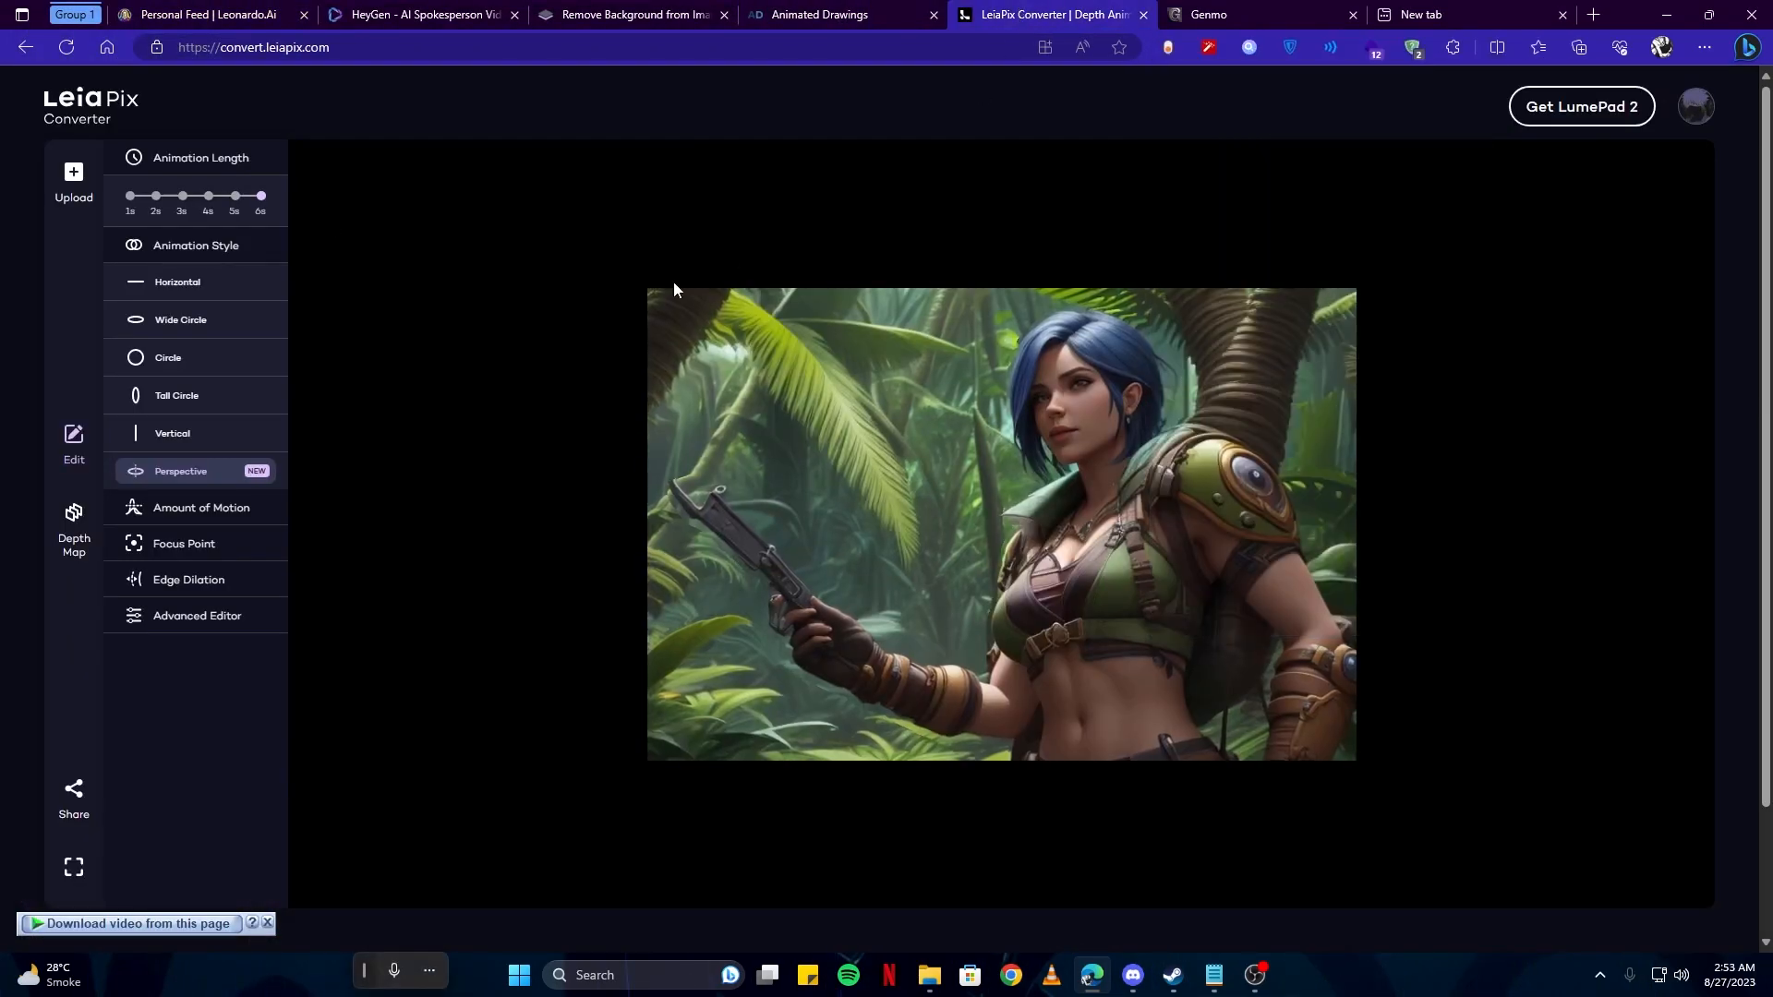
left_click(675, 296)
double_click(284, 256)
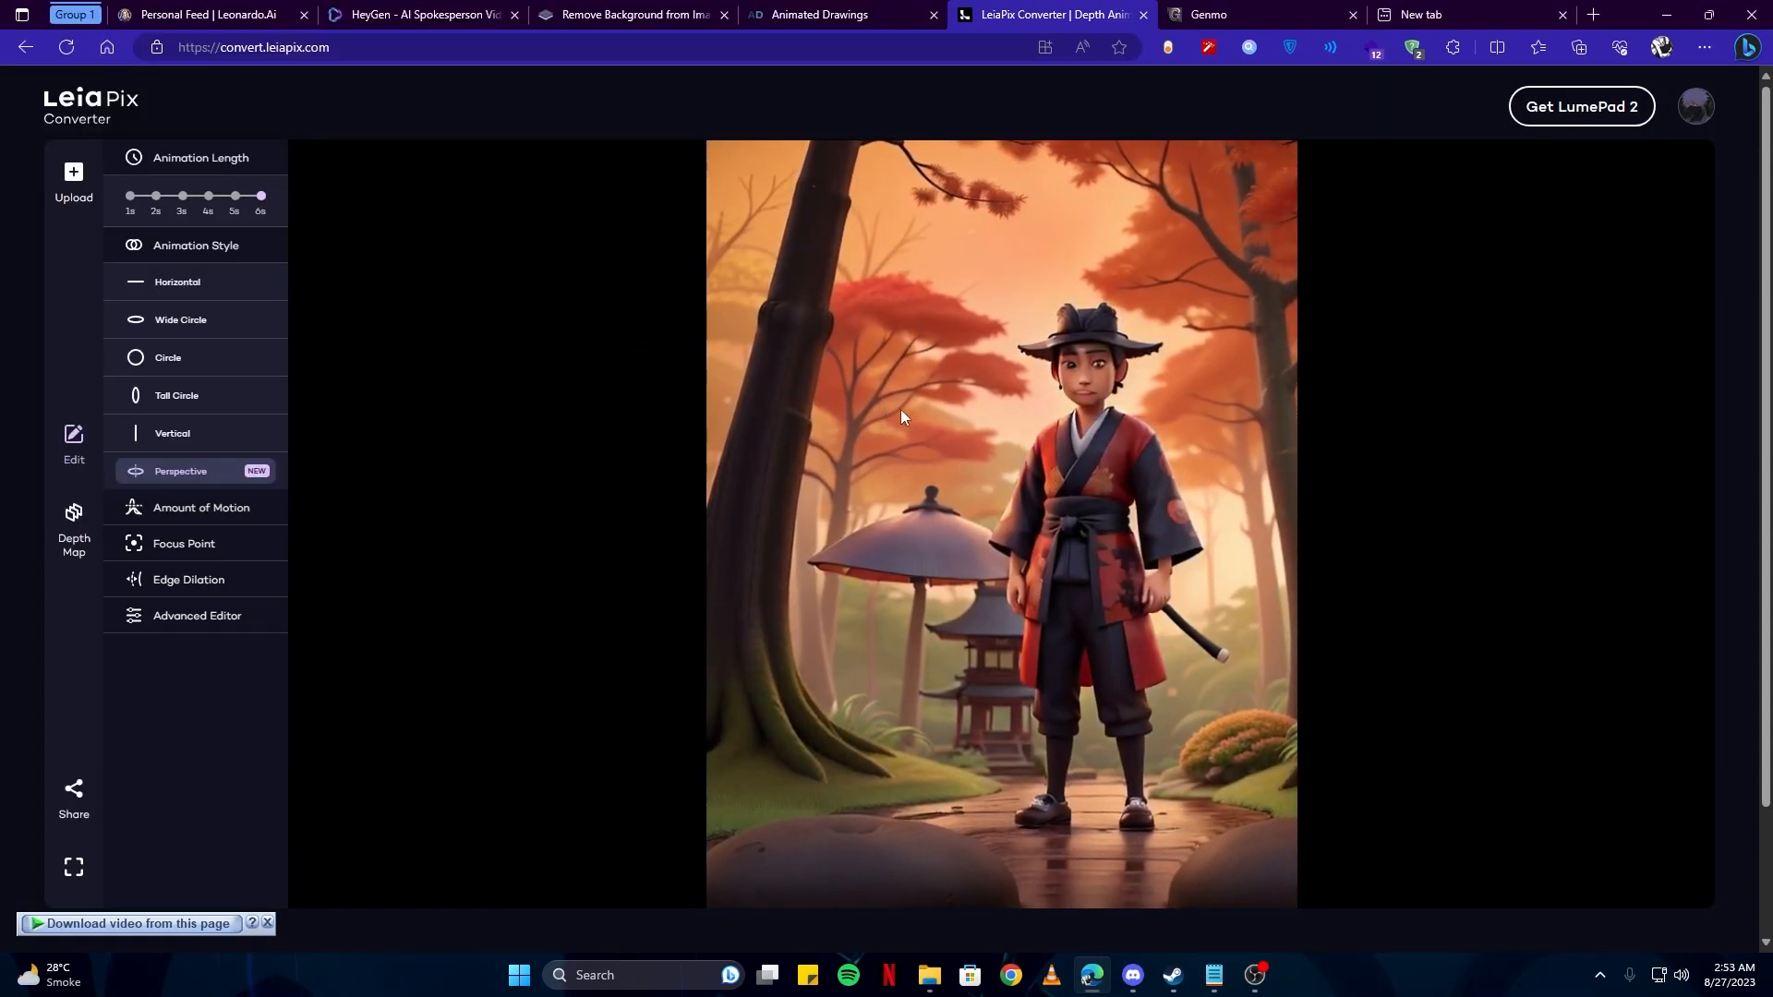
Set the samurai's animation length to about 3 s, try the More amount of motion and set it to Regular
left_click(182, 196)
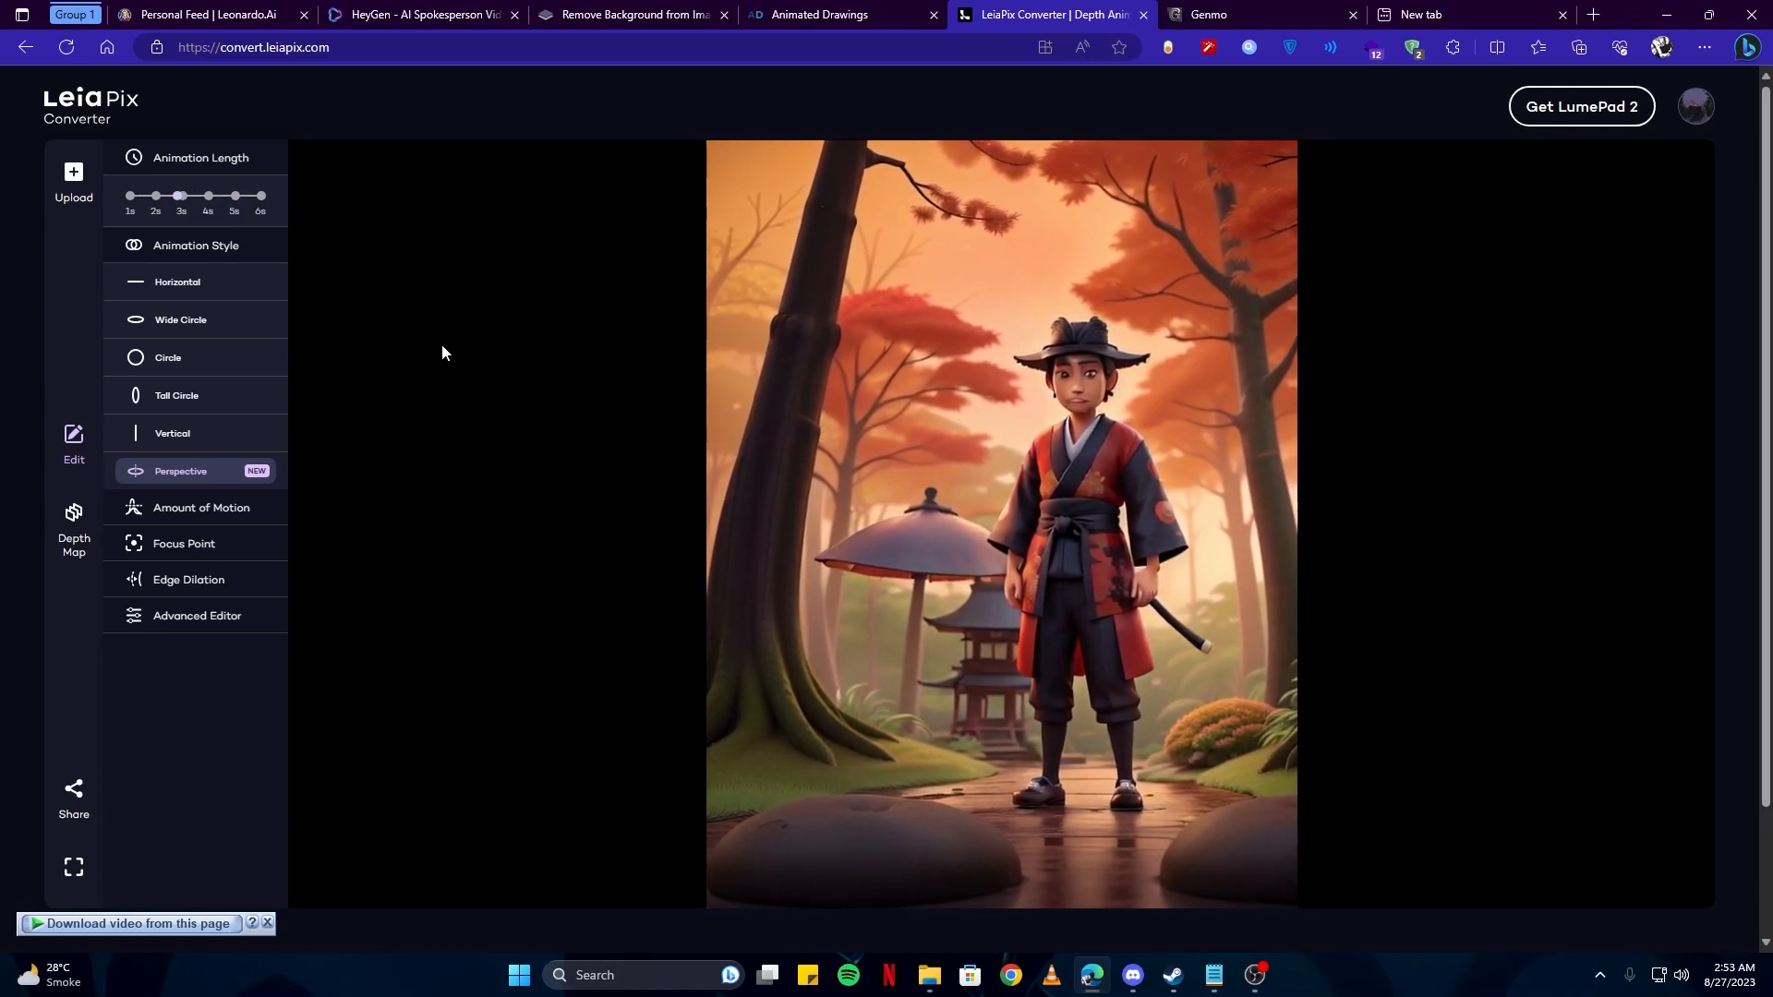
left_click(202, 508)
left_click_drag(200, 550, 290, 558)
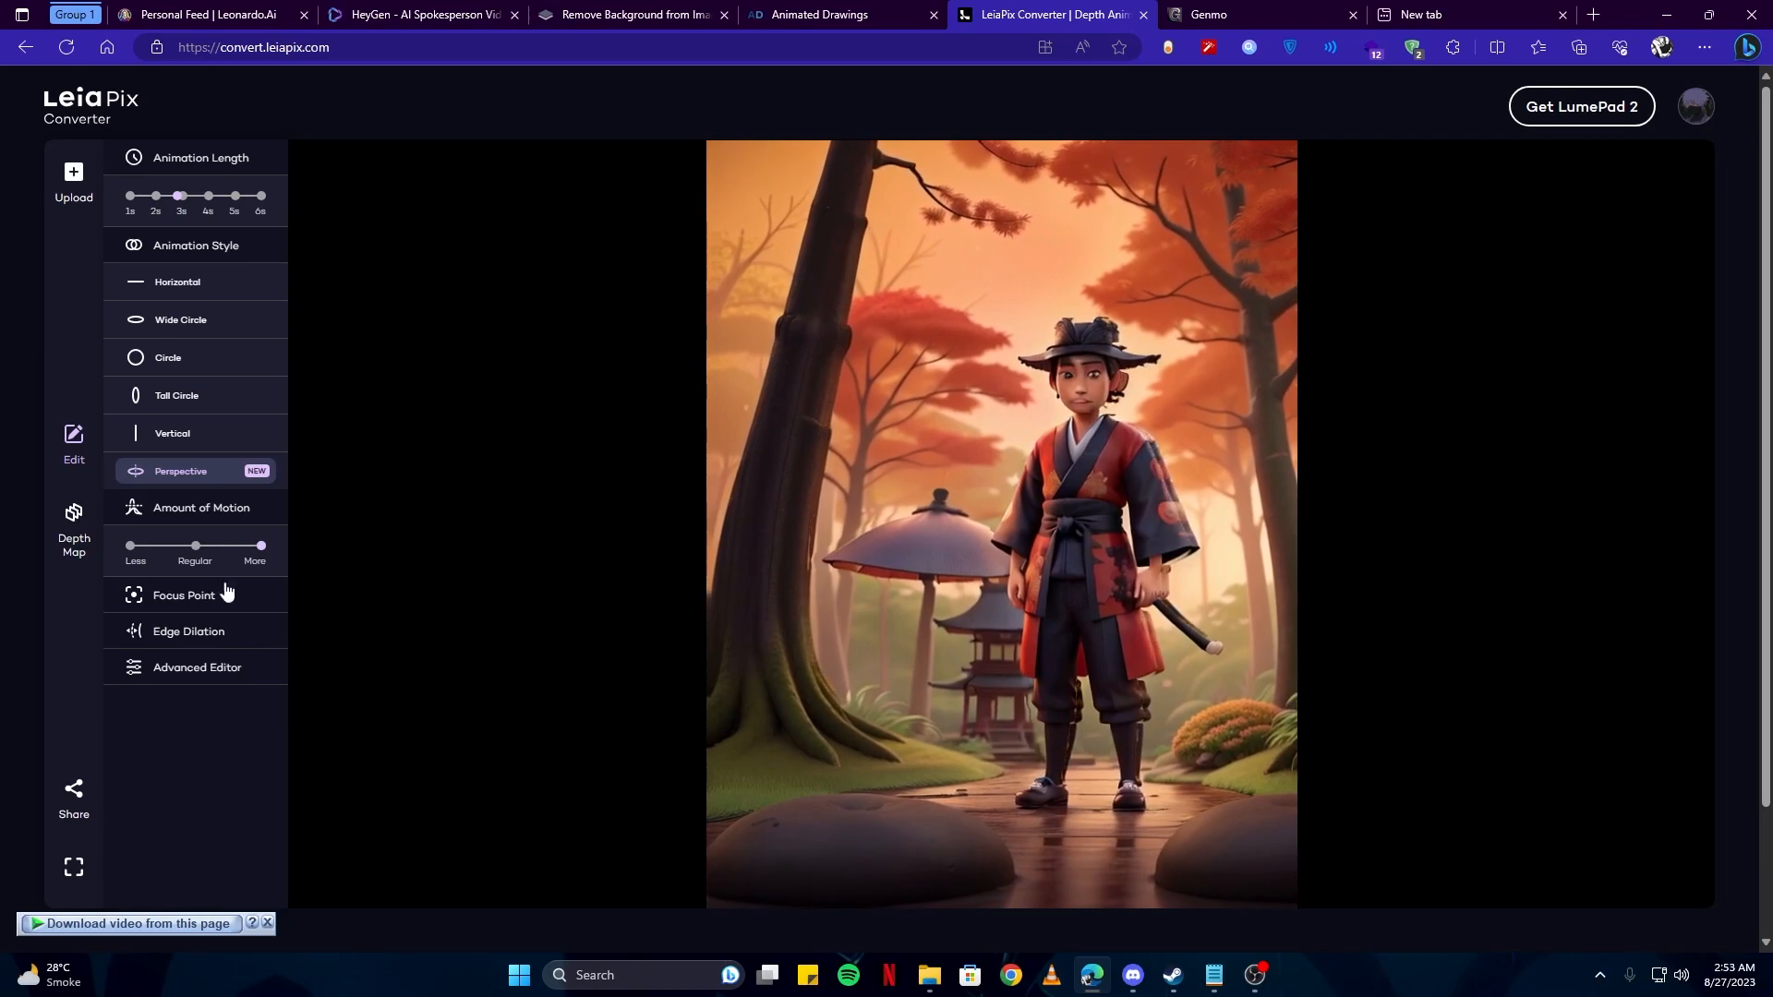
left_click(196, 547)
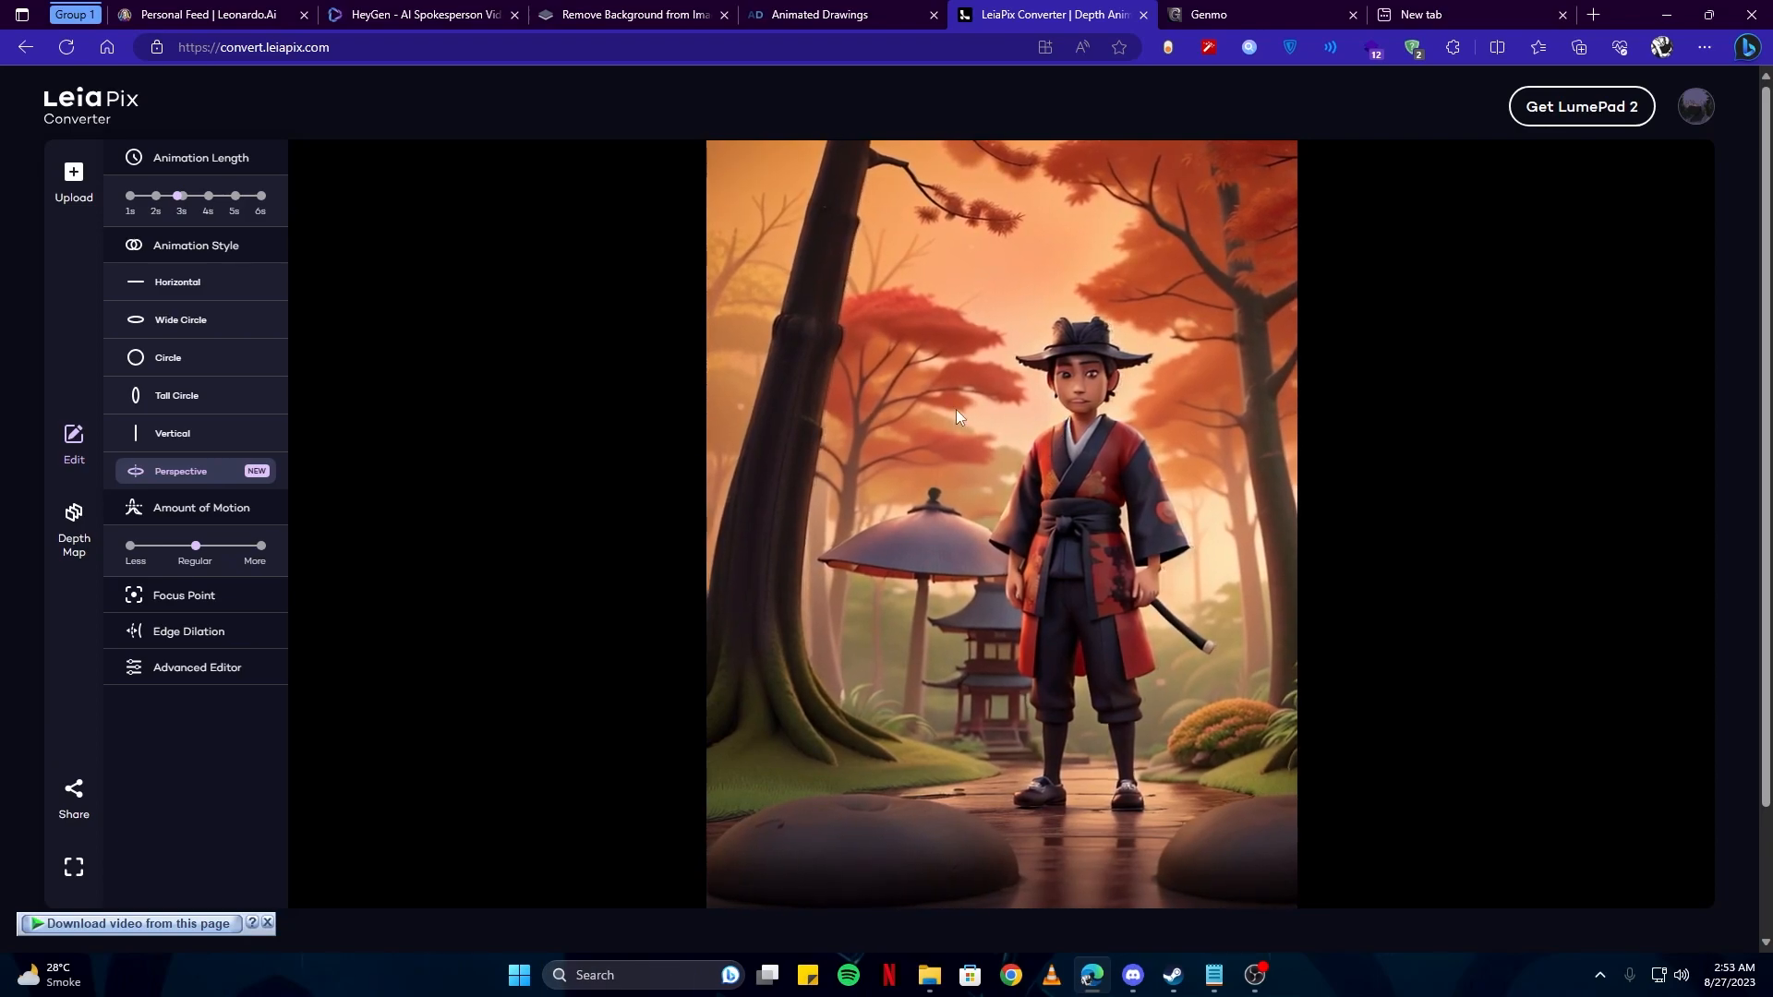
Switch to Genmo, start creating a video and sign in with the Google account
key("ctrl+Tab")
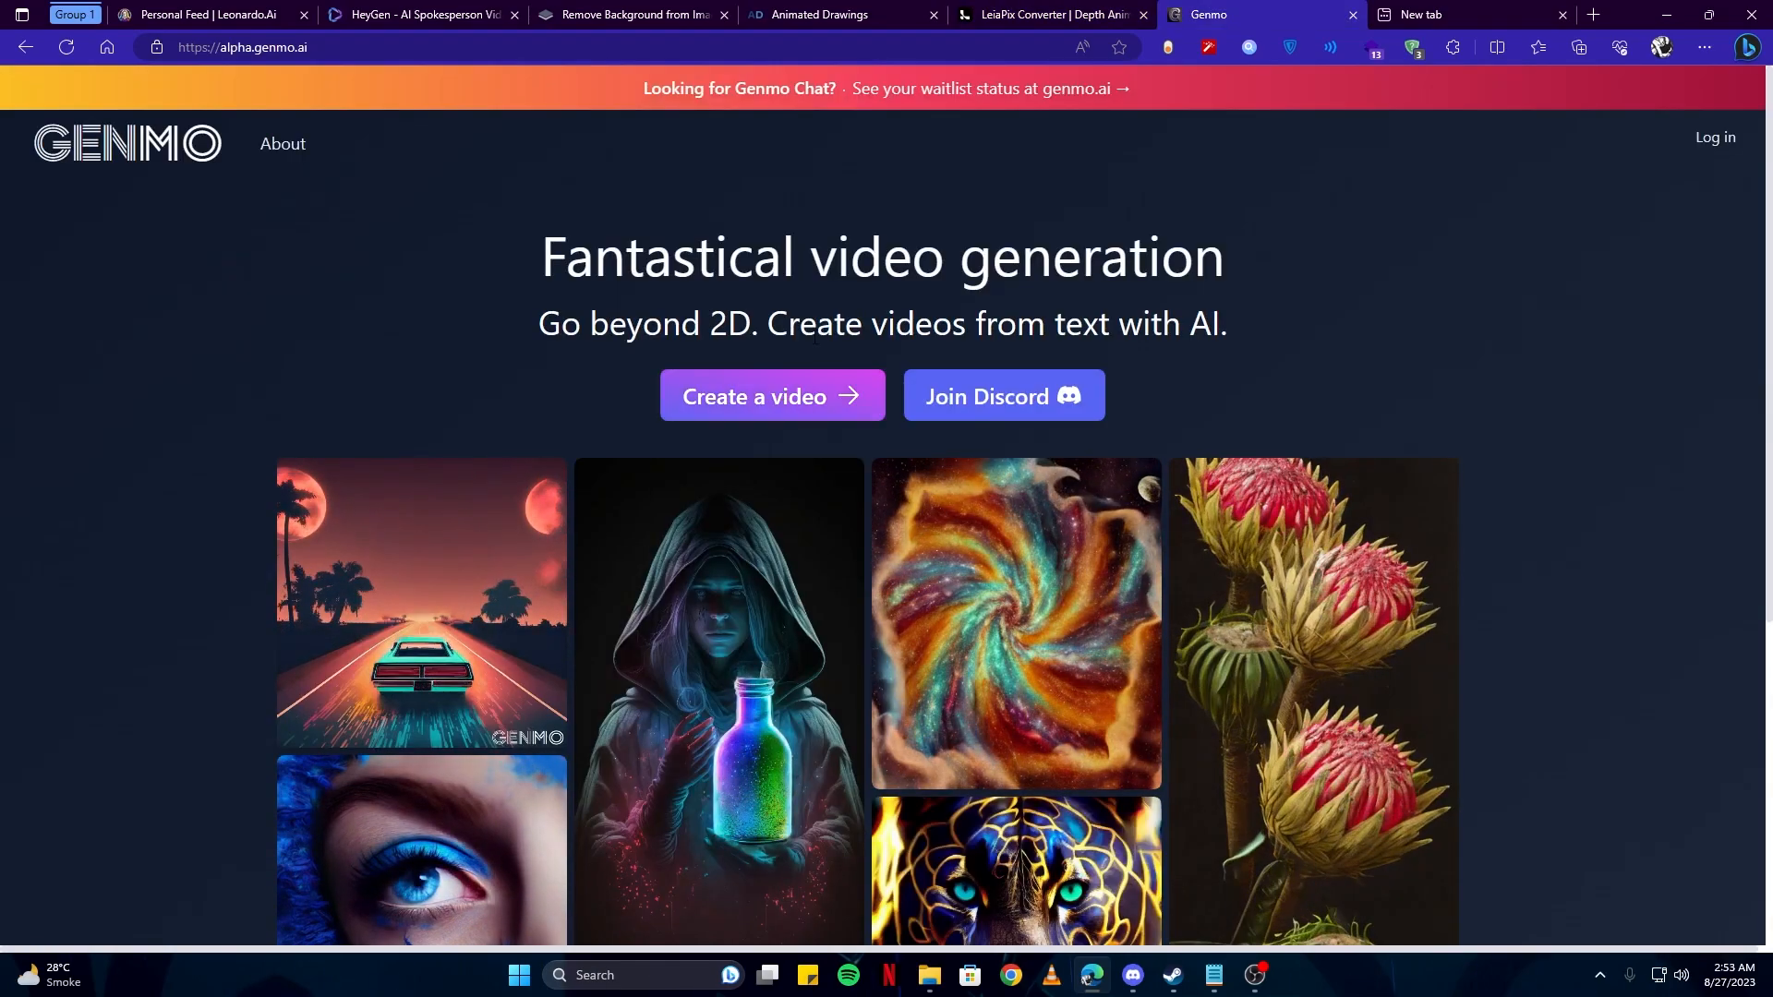
left_click(752, 392)
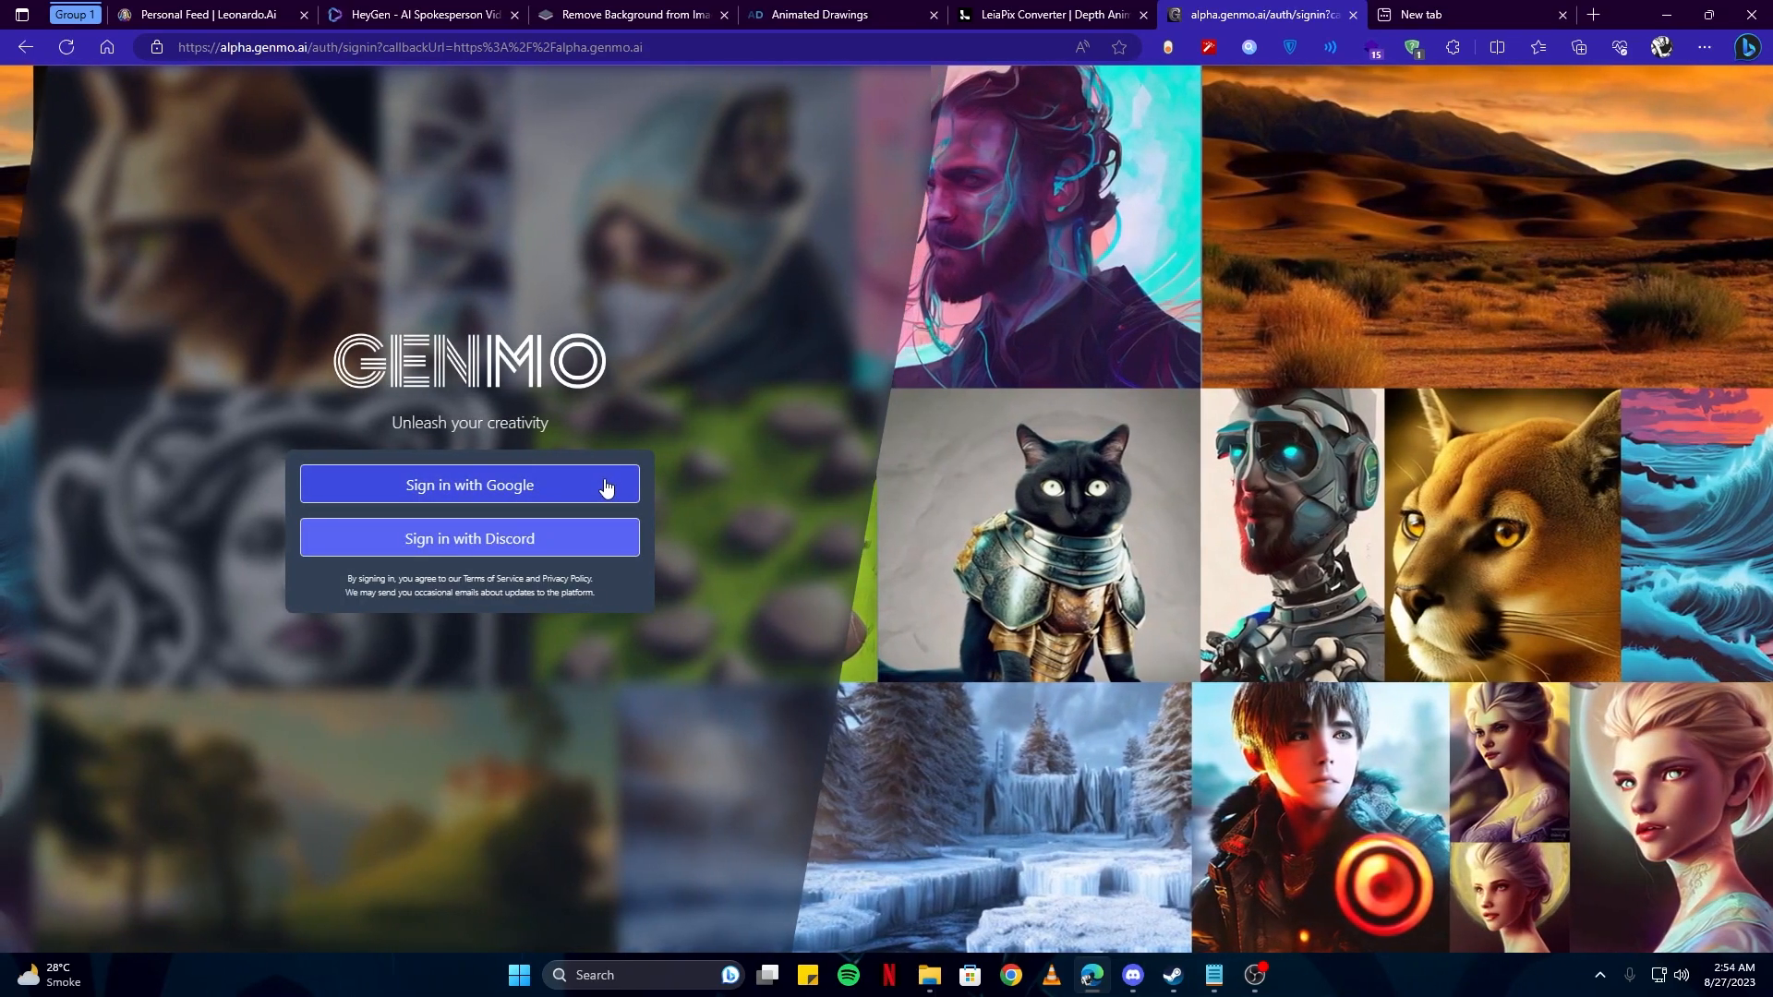
left_click(619, 480)
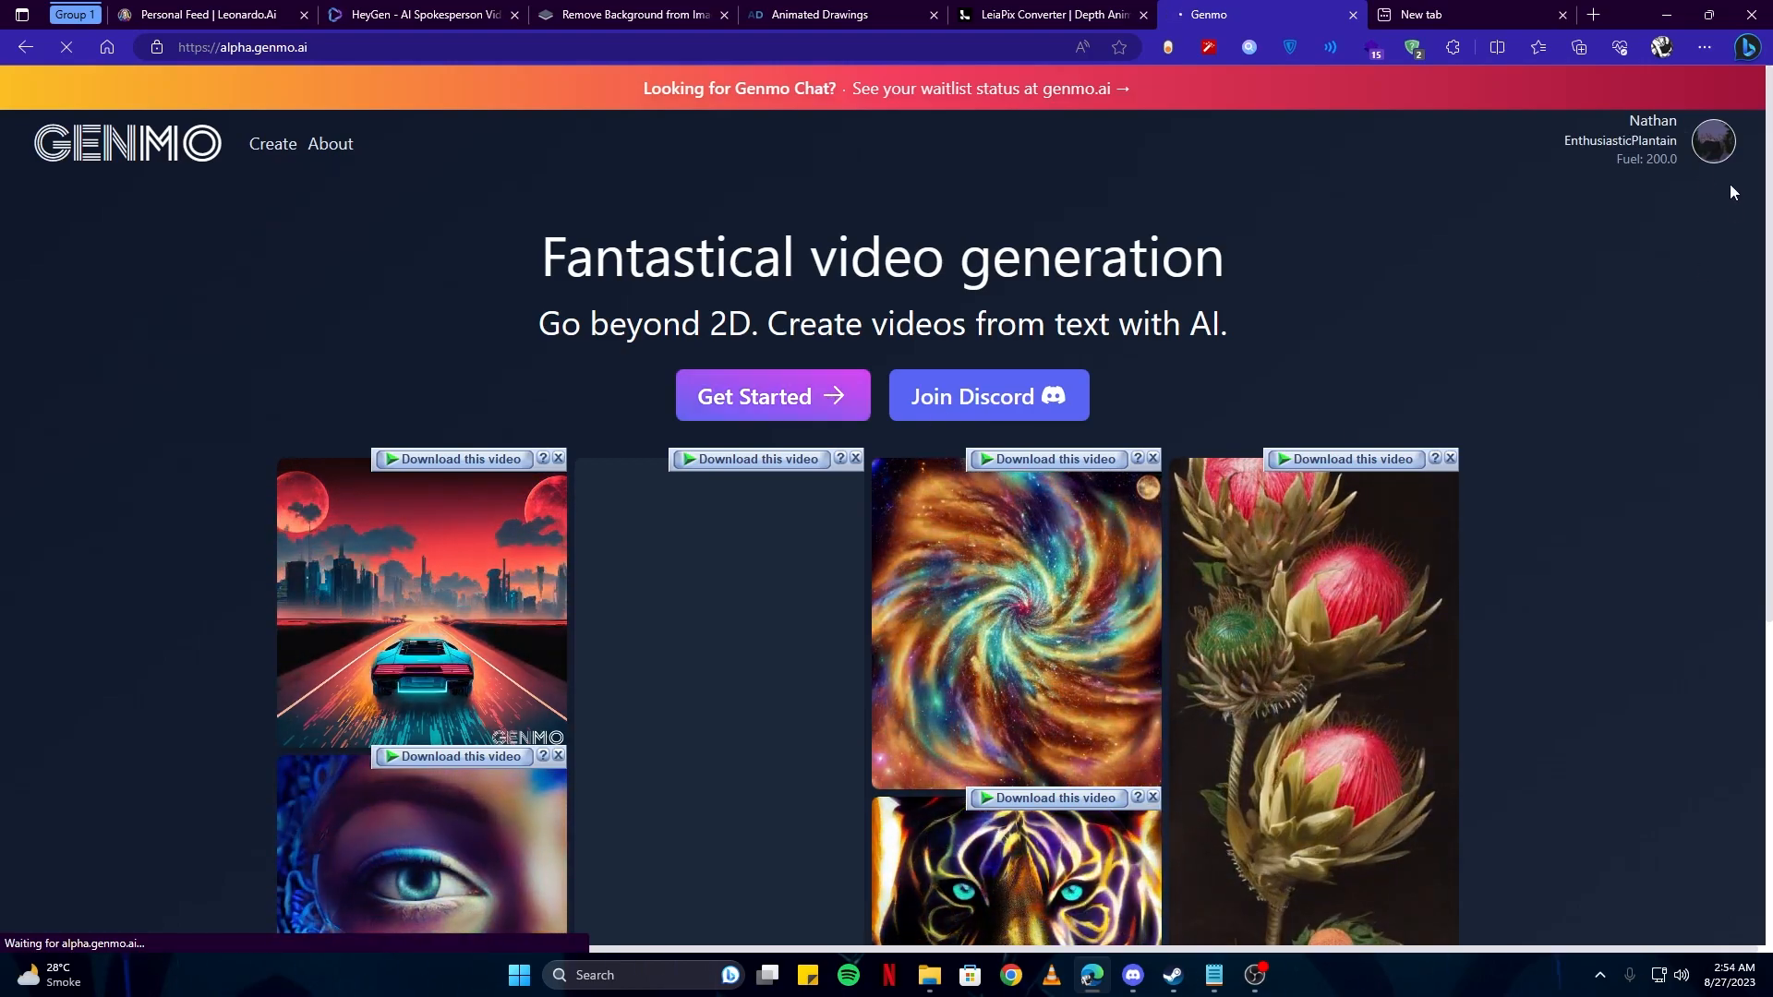
Start a new text-to-video project and upload the DreamShaper jungle adventurer image as its first frame
left_click(823, 399)
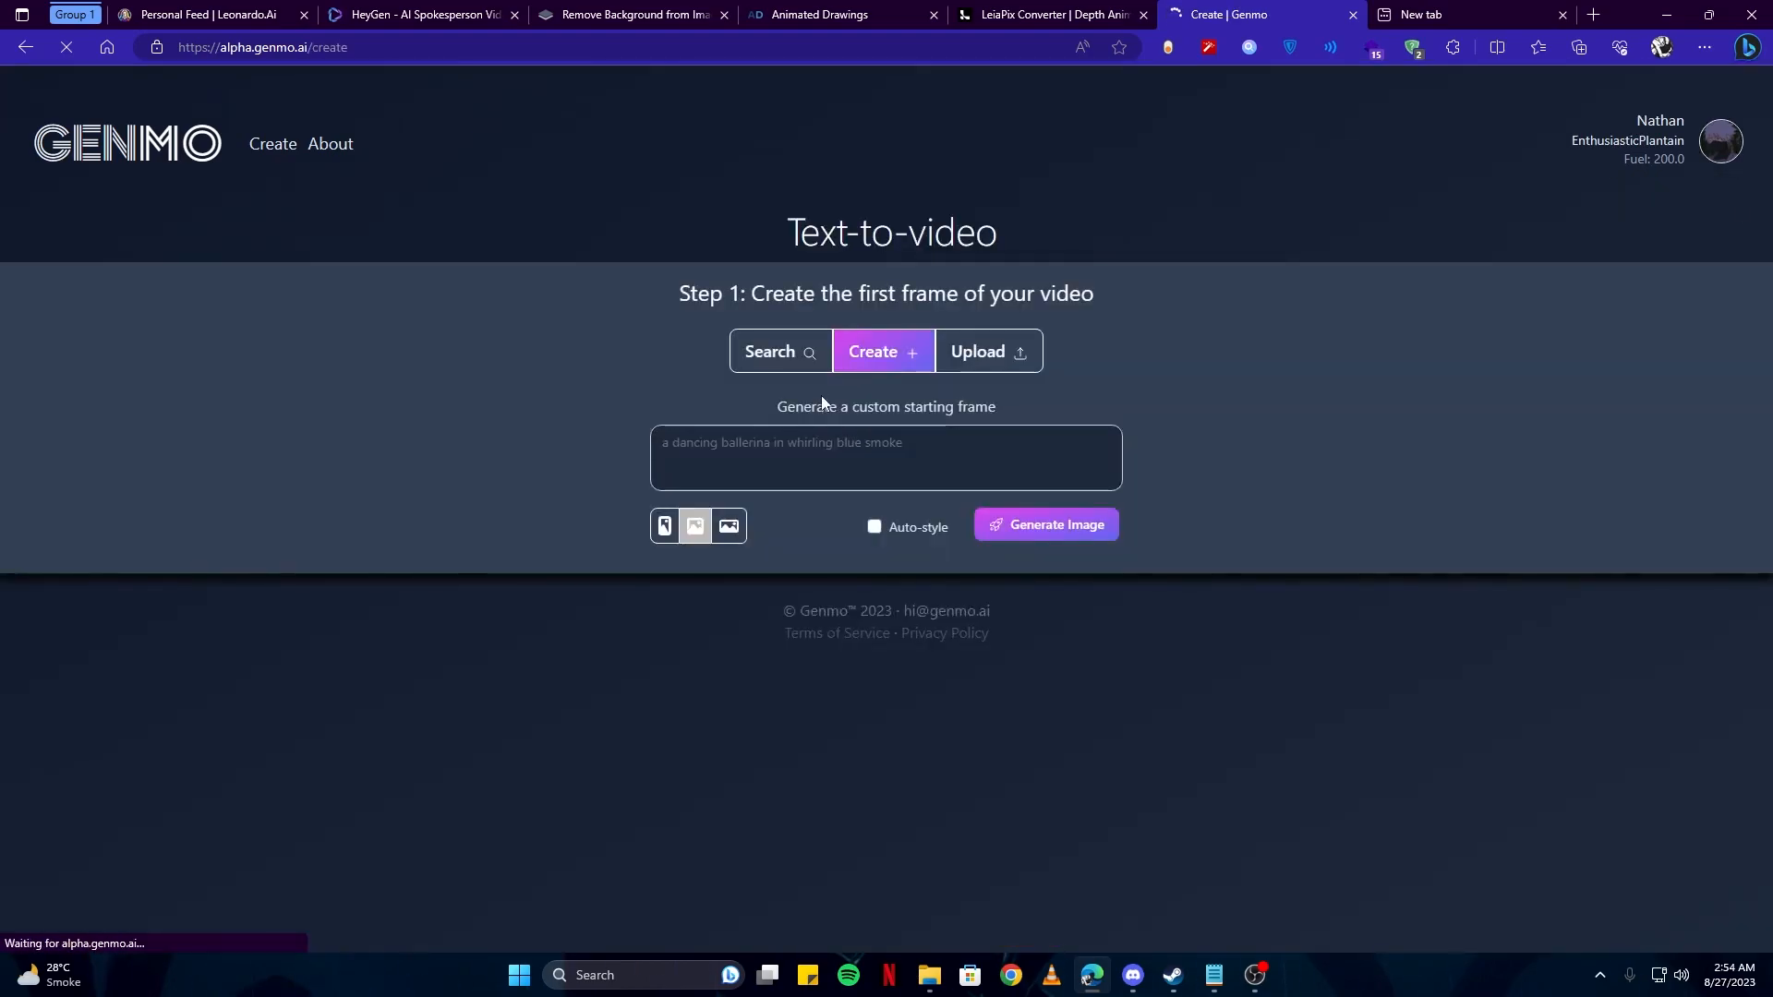
left_click(988, 357)
left_click(886, 406)
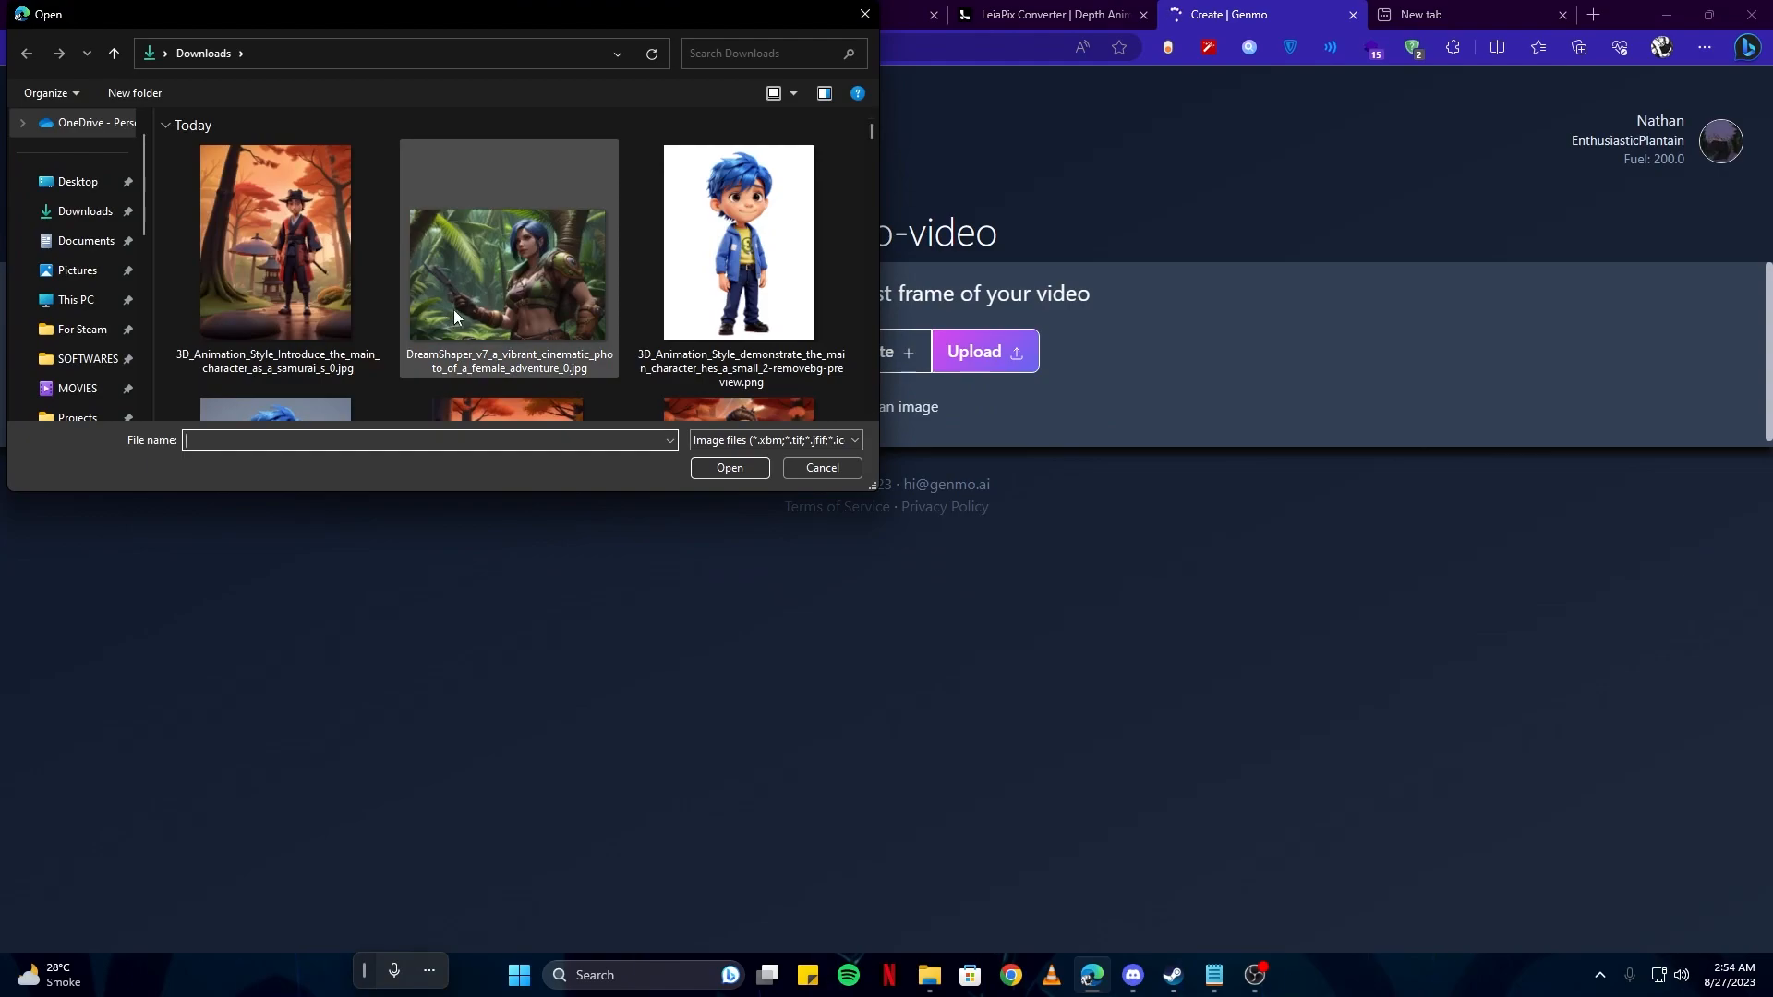
double_click(526, 271)
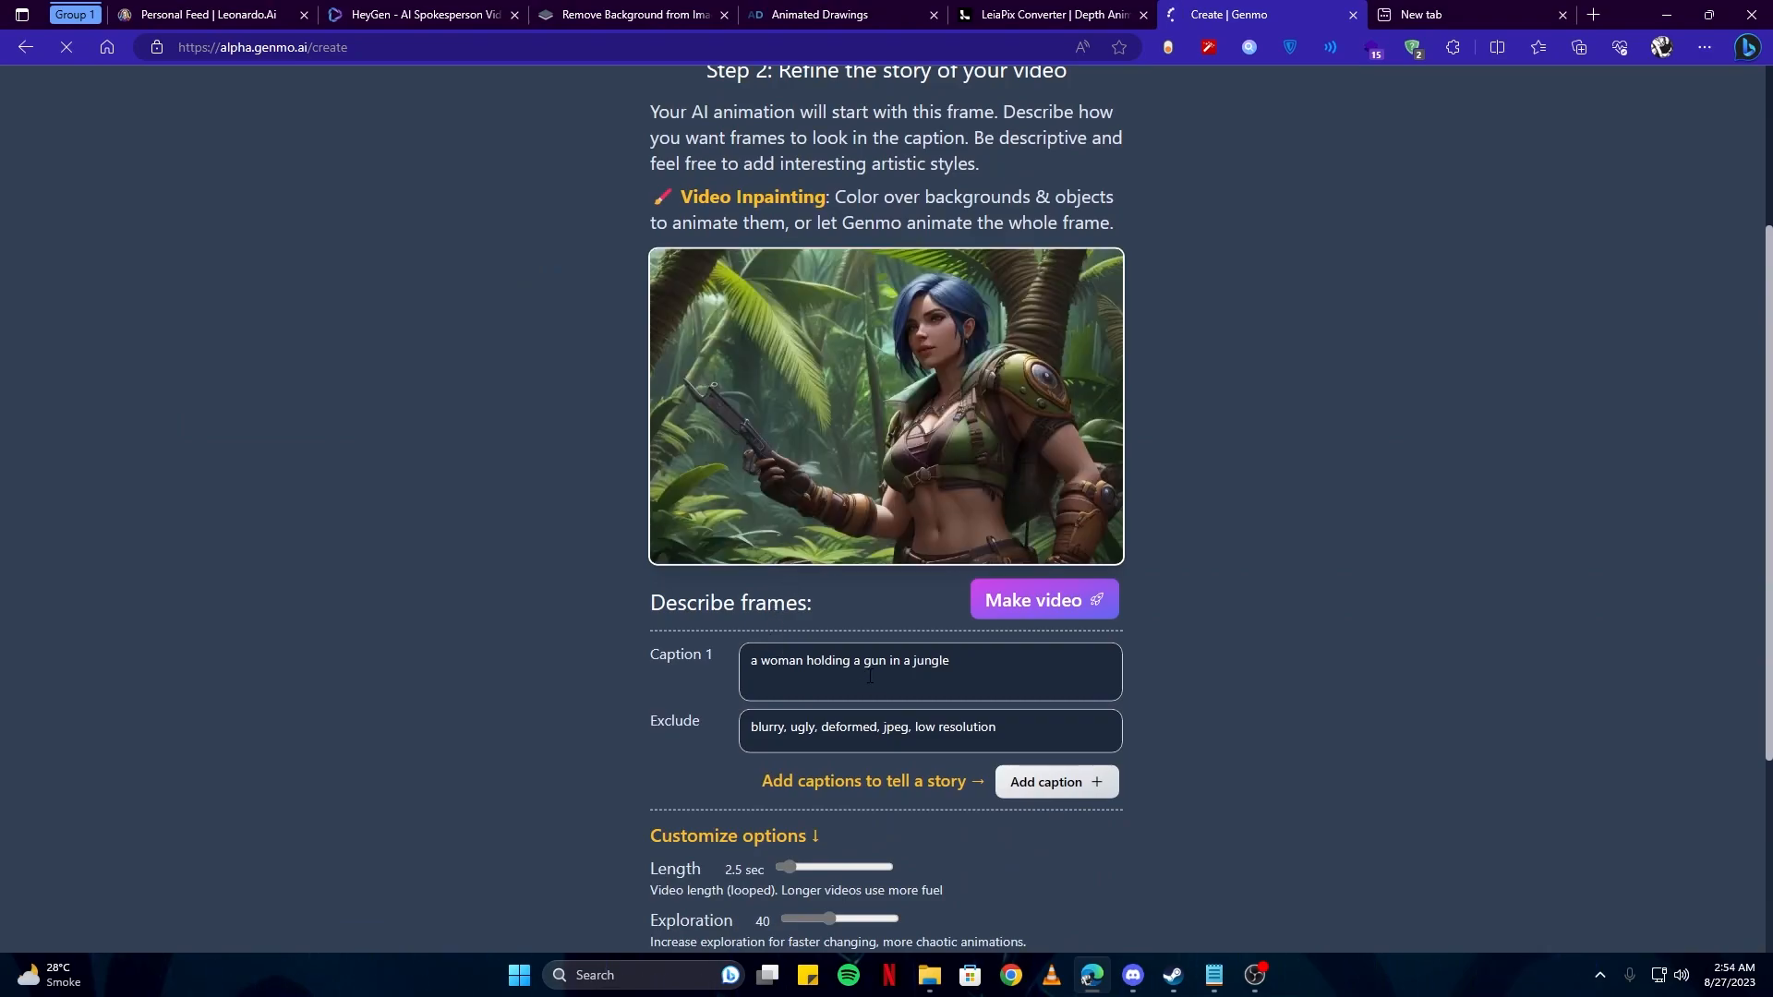
Review the caption, exclusions and customization options, and generate the jungle adventurer video with the default settings
left_click(984, 682)
scroll(924, 646, "down", 2)
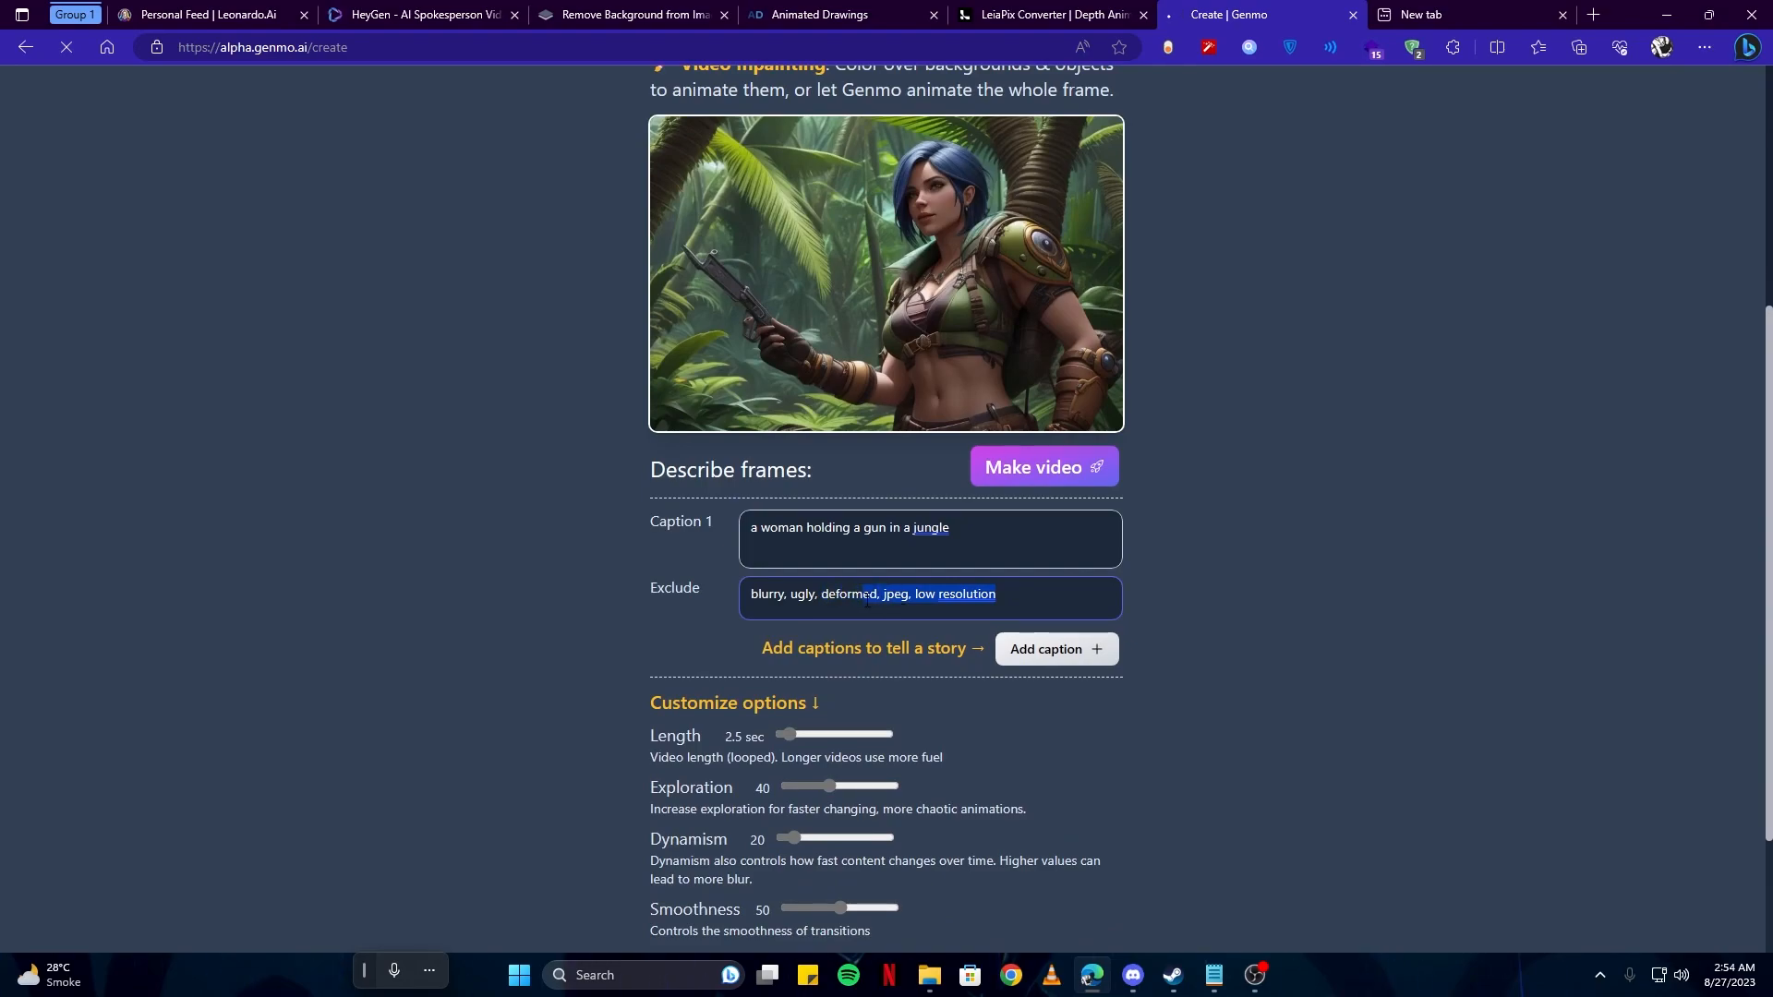
scroll(935, 680, "down", 2)
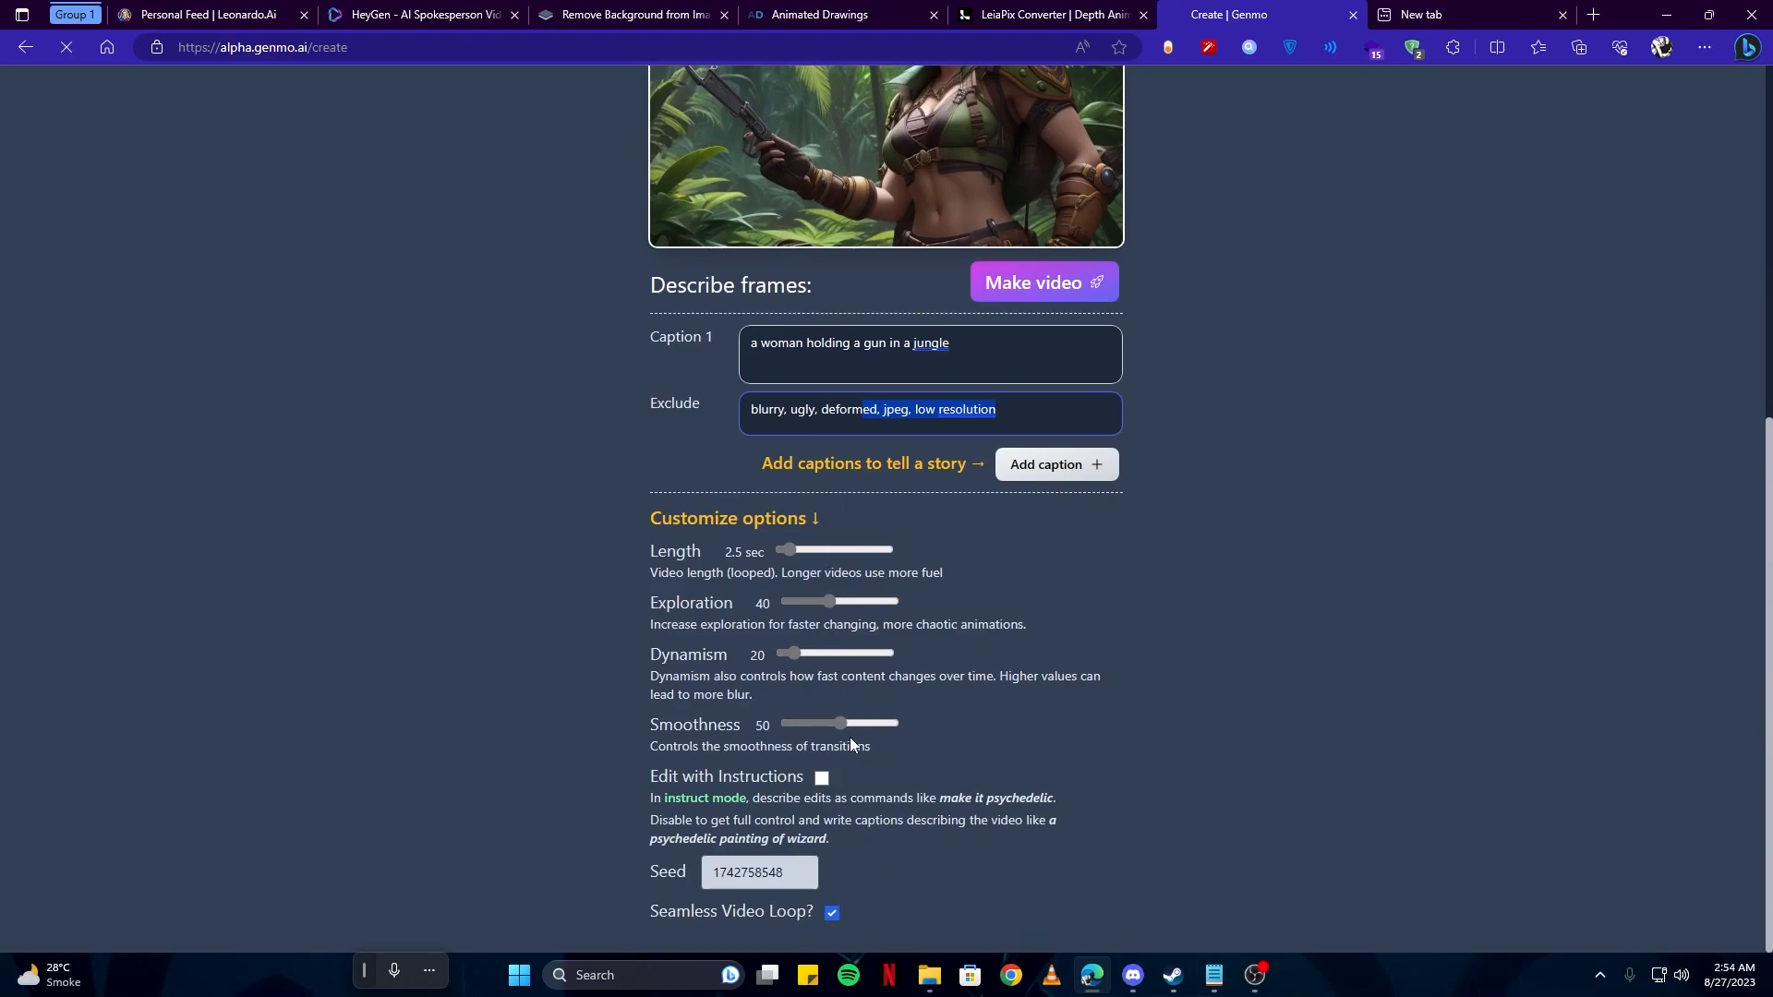
scroll(1006, 771, "up", 1)
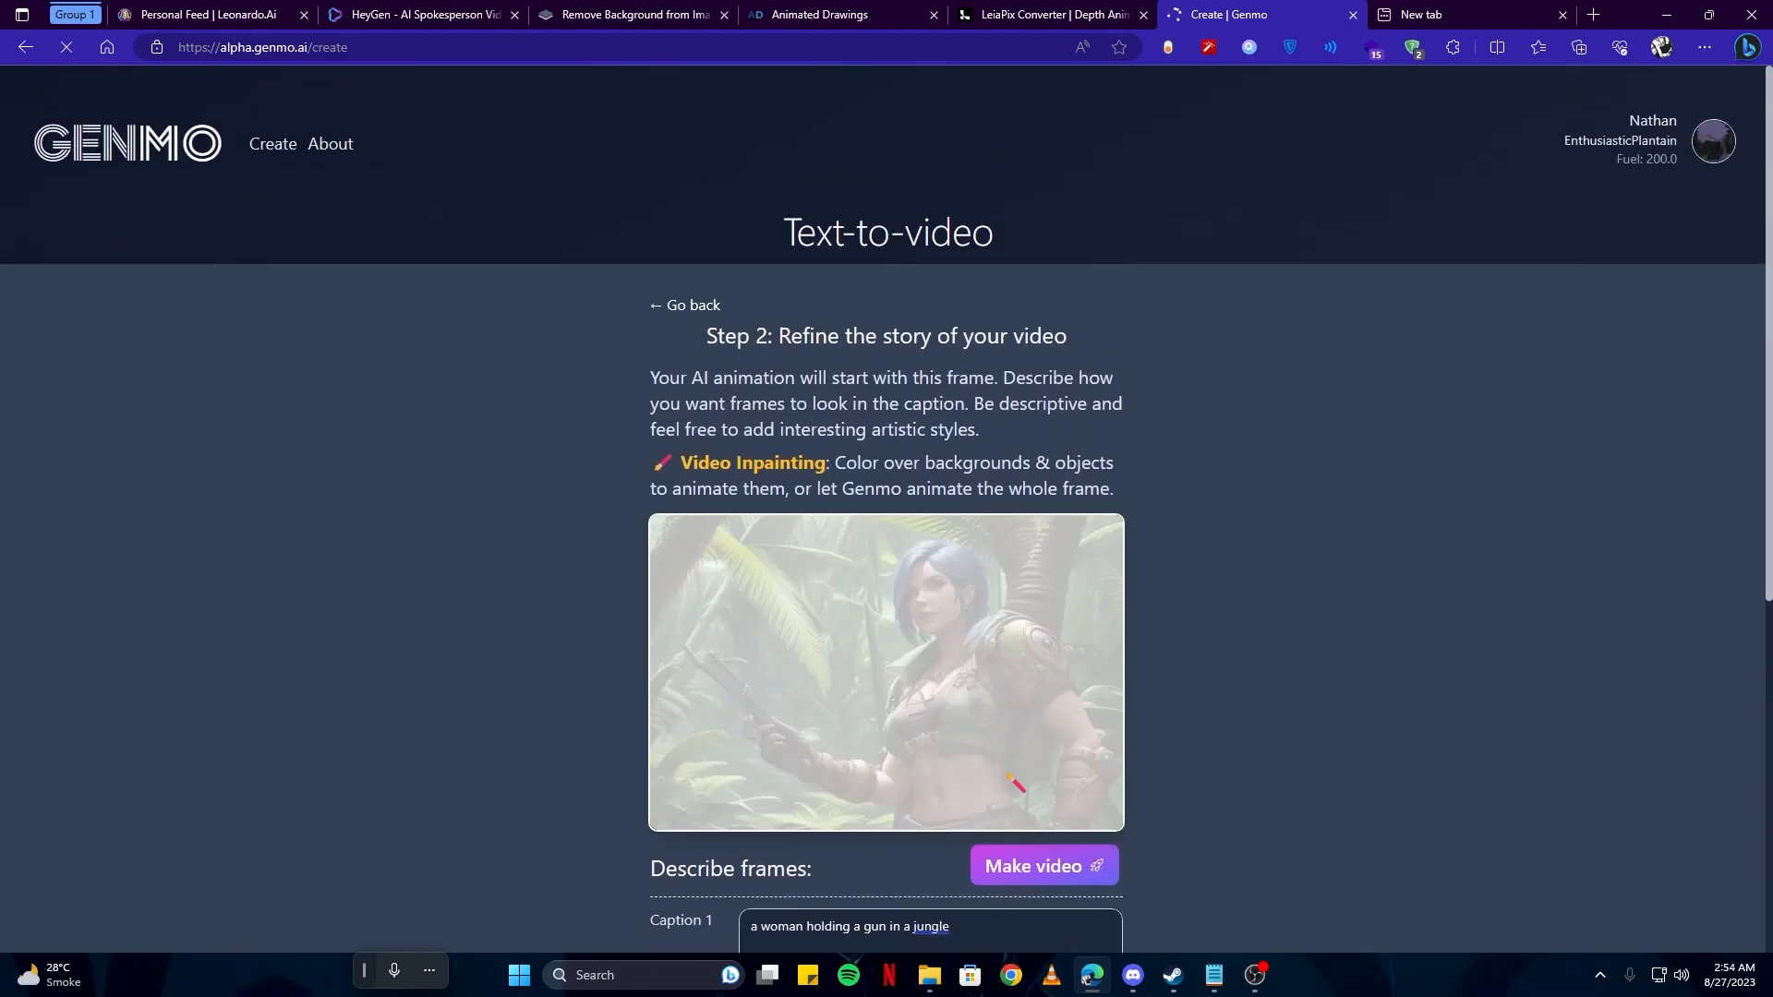
scroll(1006, 771, "down", 3)
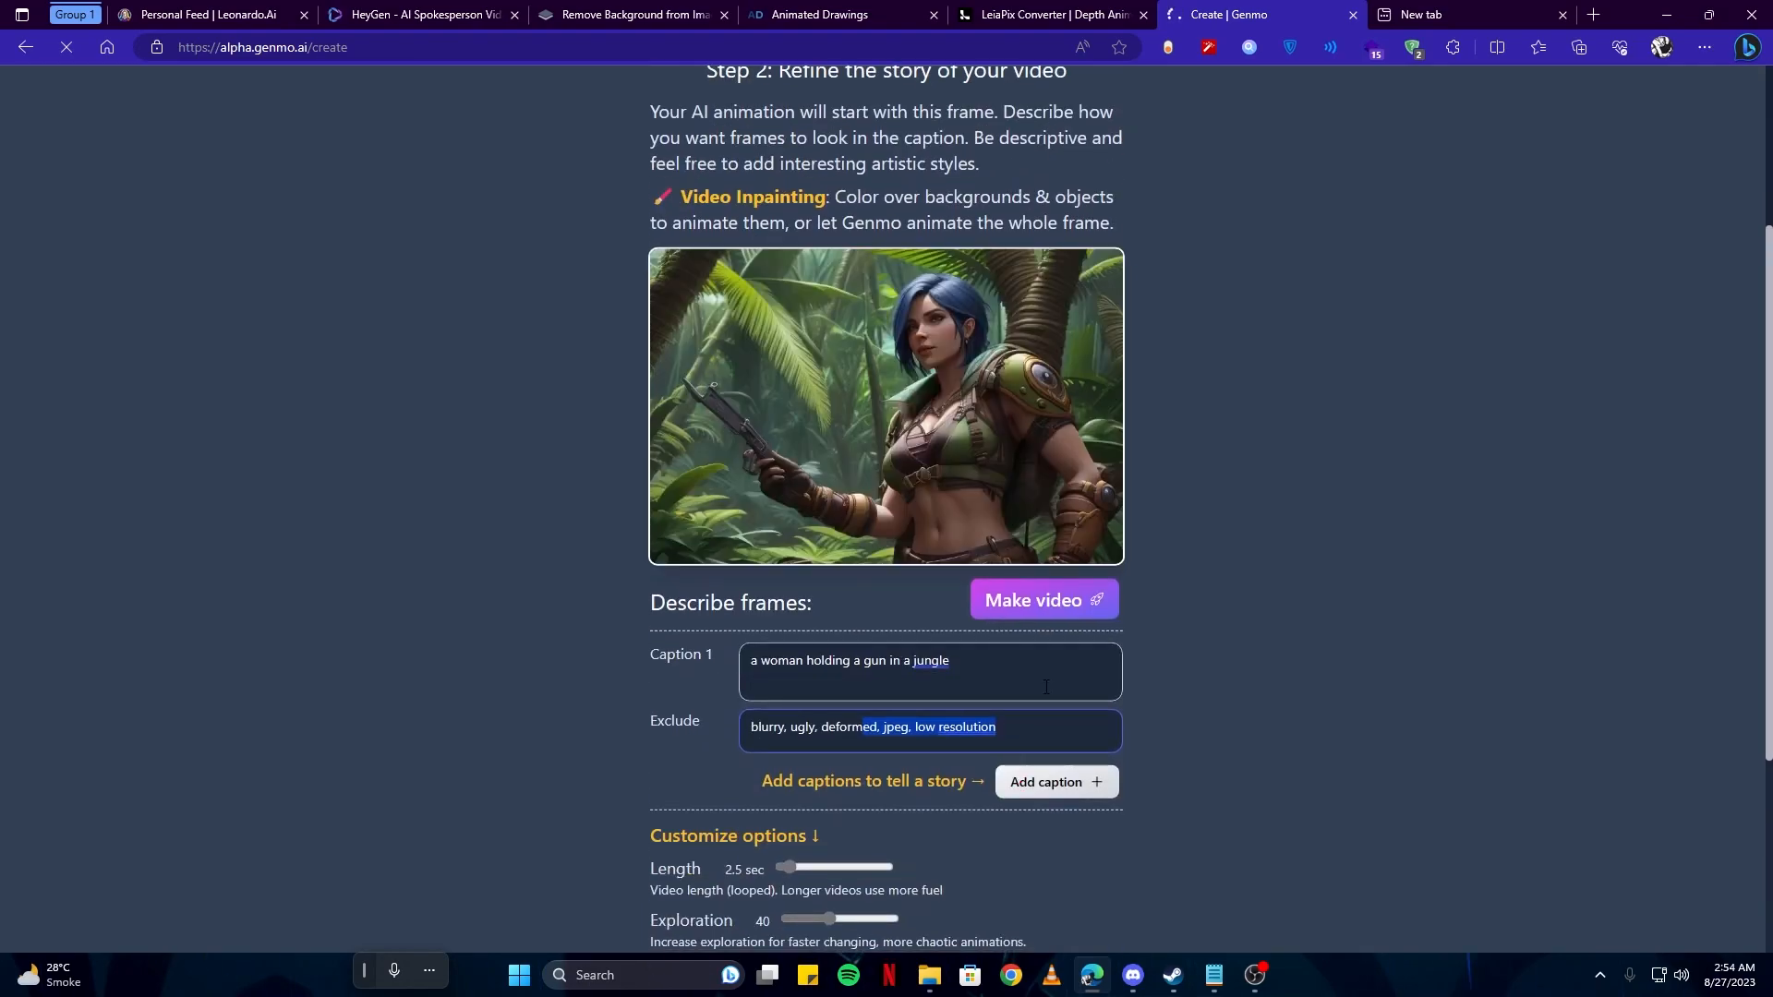
left_click(1057, 605)
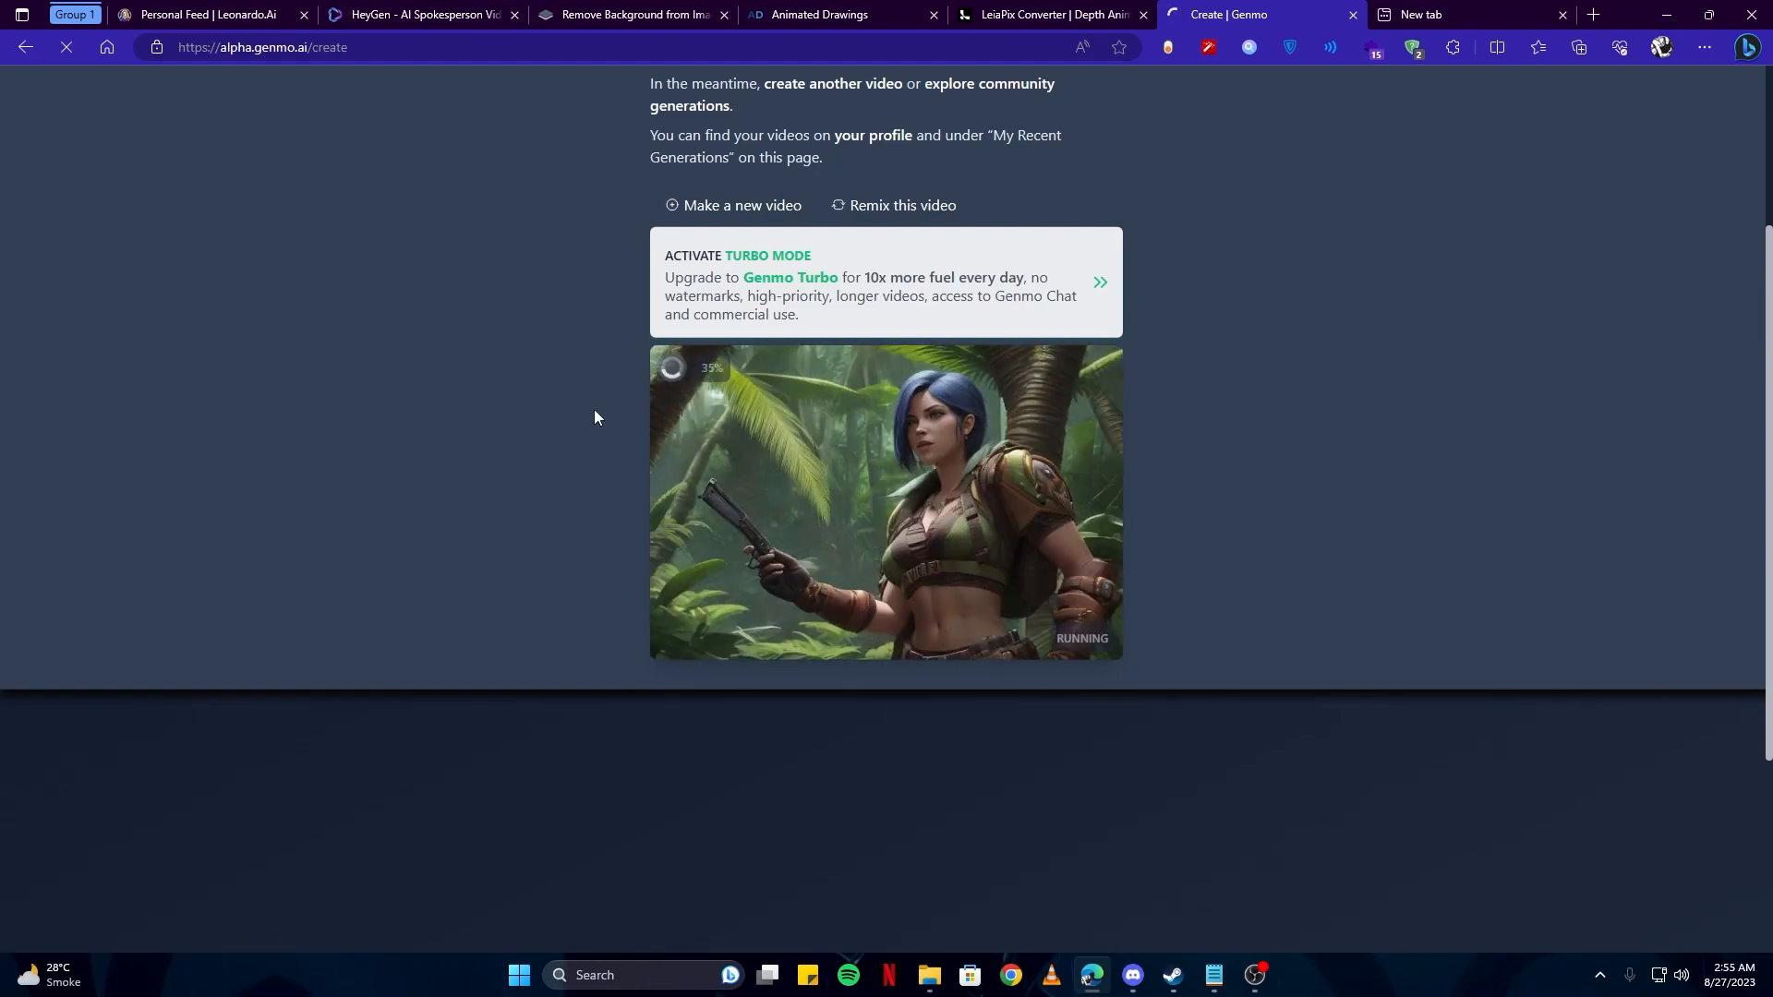
Check the remaining fuel and the generation progress, and watch the finished jungle adventurer video
scroll(595, 408, "up", 3)
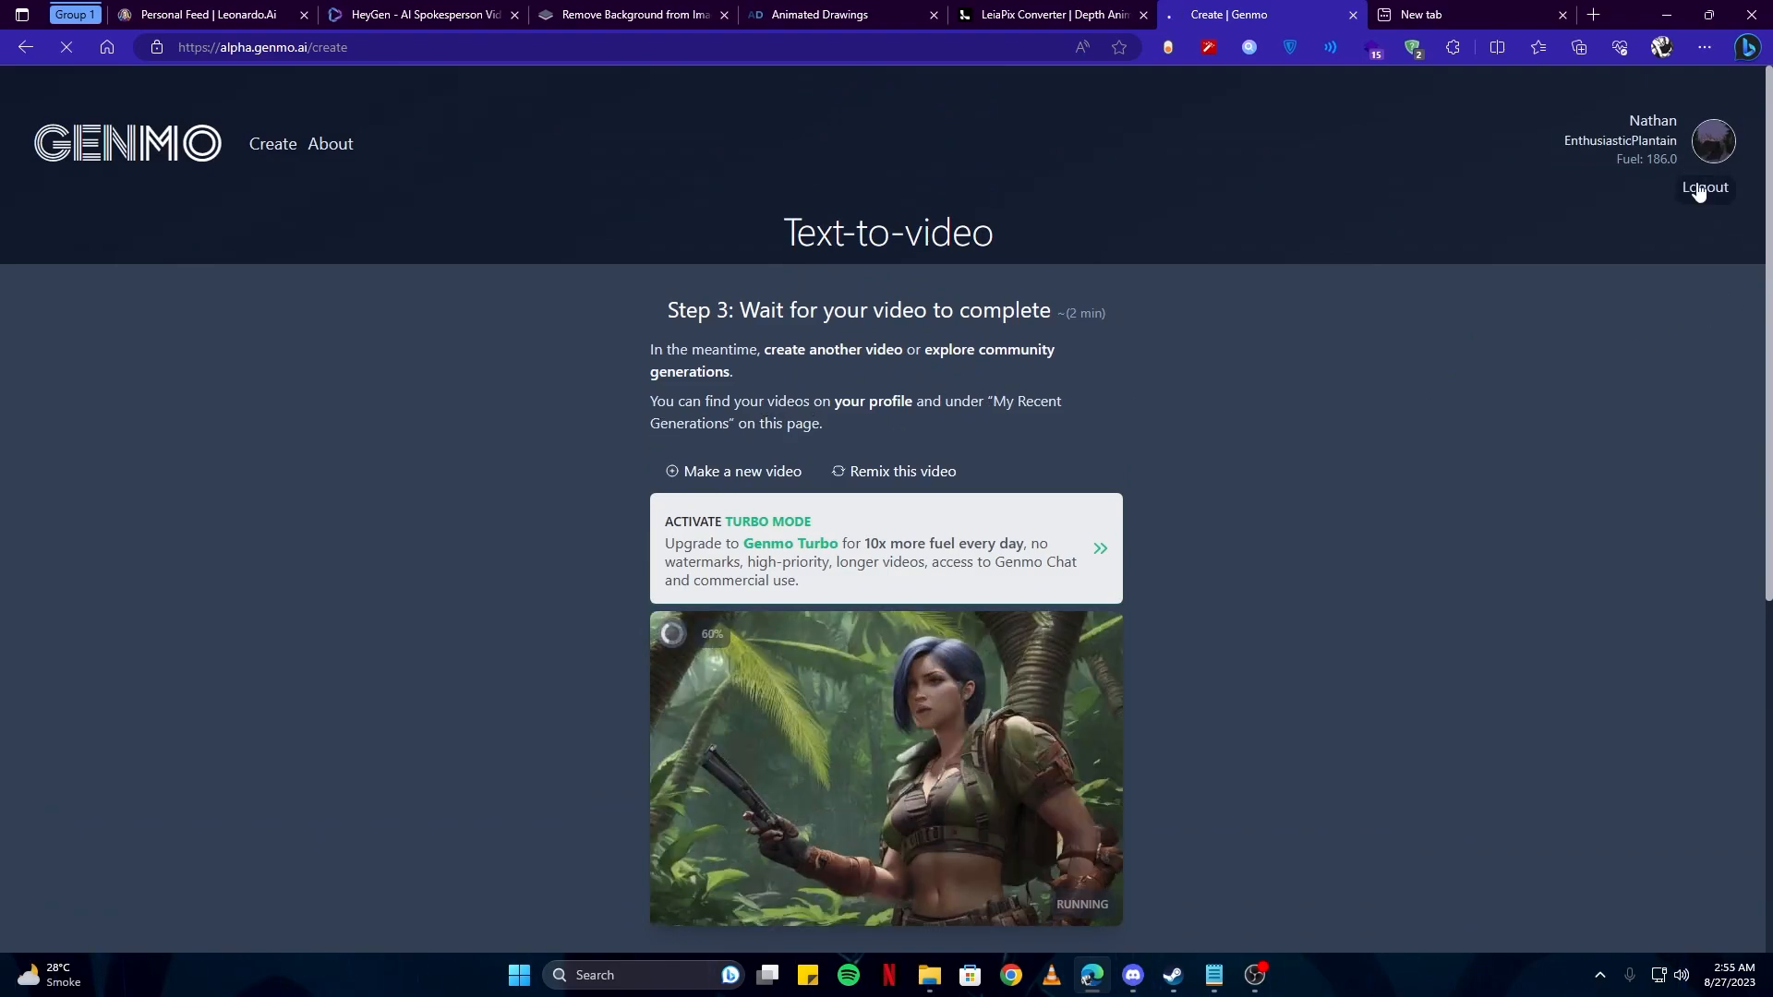
scroll(1141, 473, "down", 3)
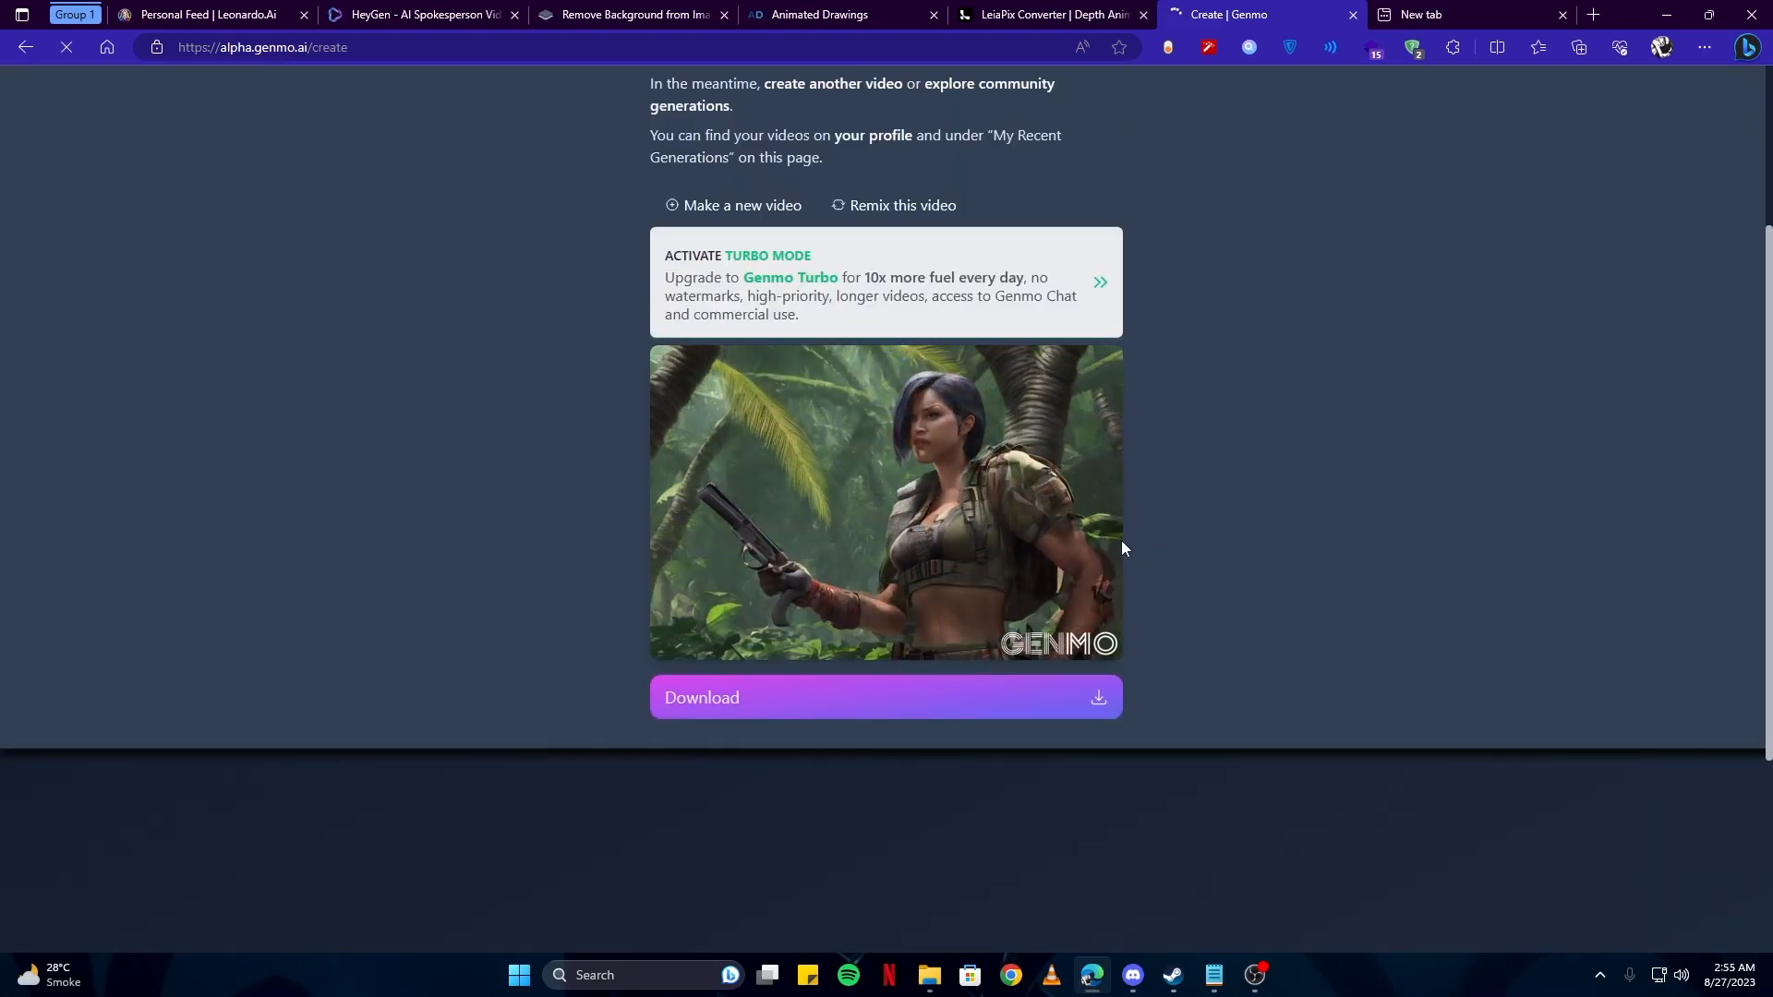
mouse_move(989, 469)
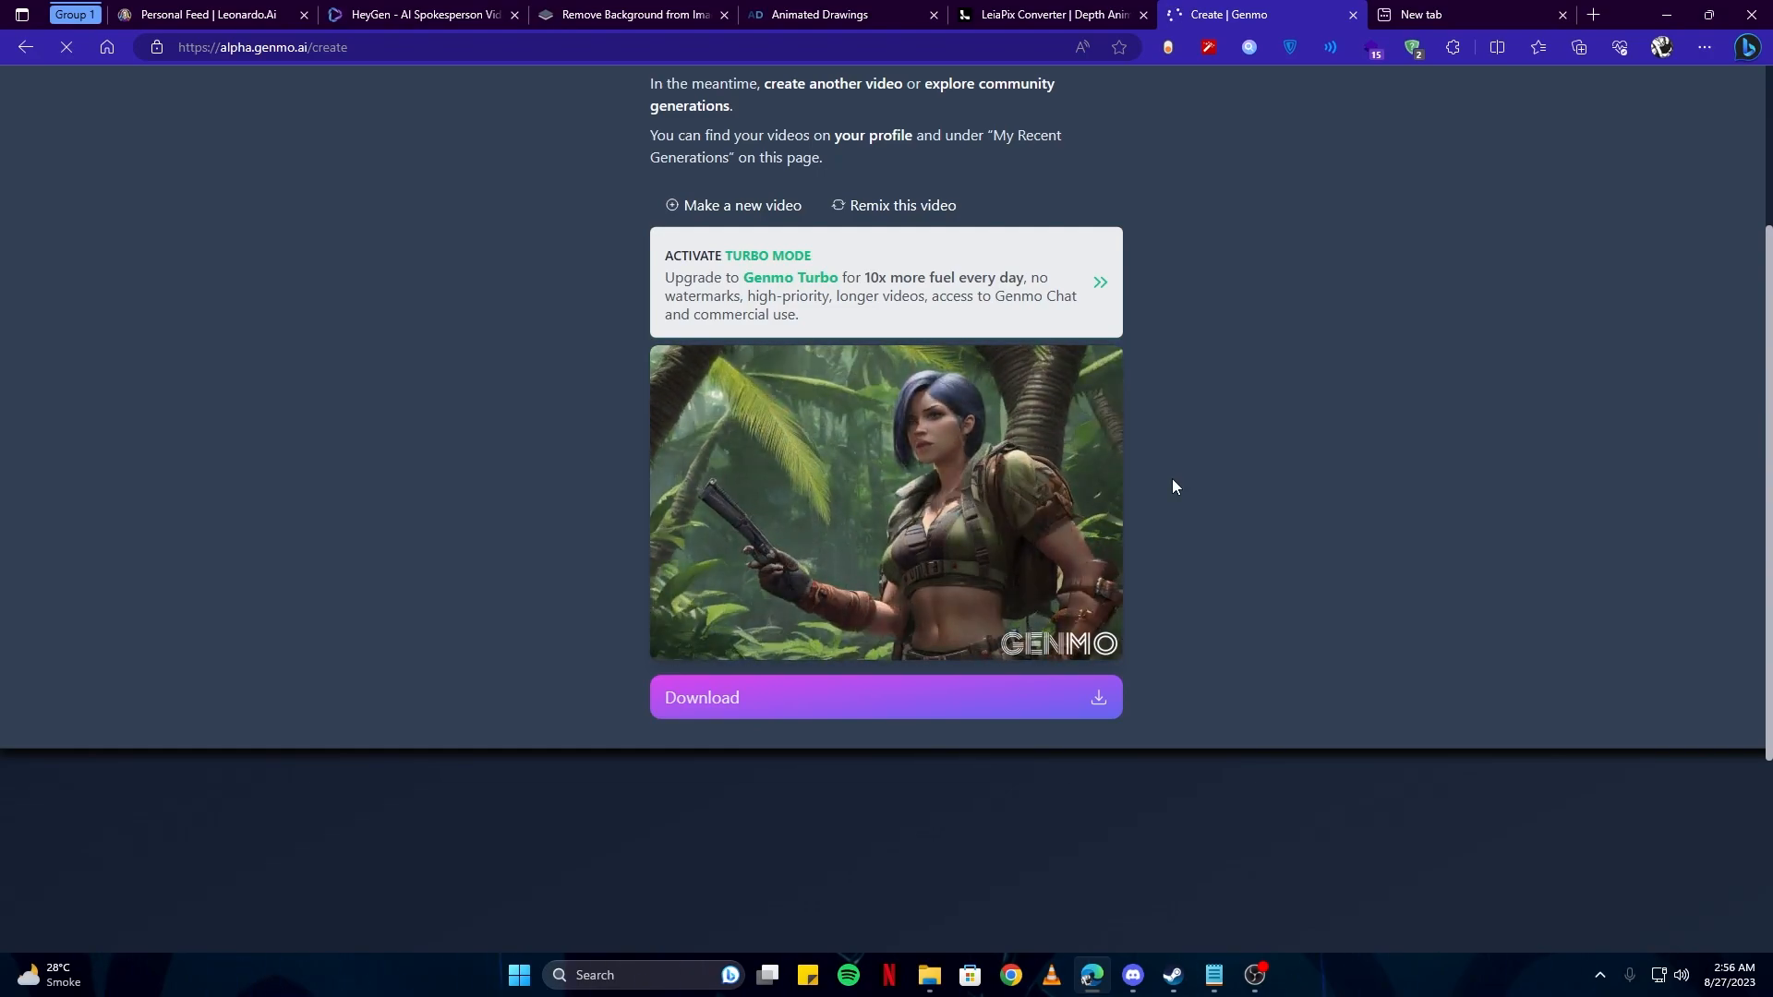
scroll(1171, 478, "up", 3)
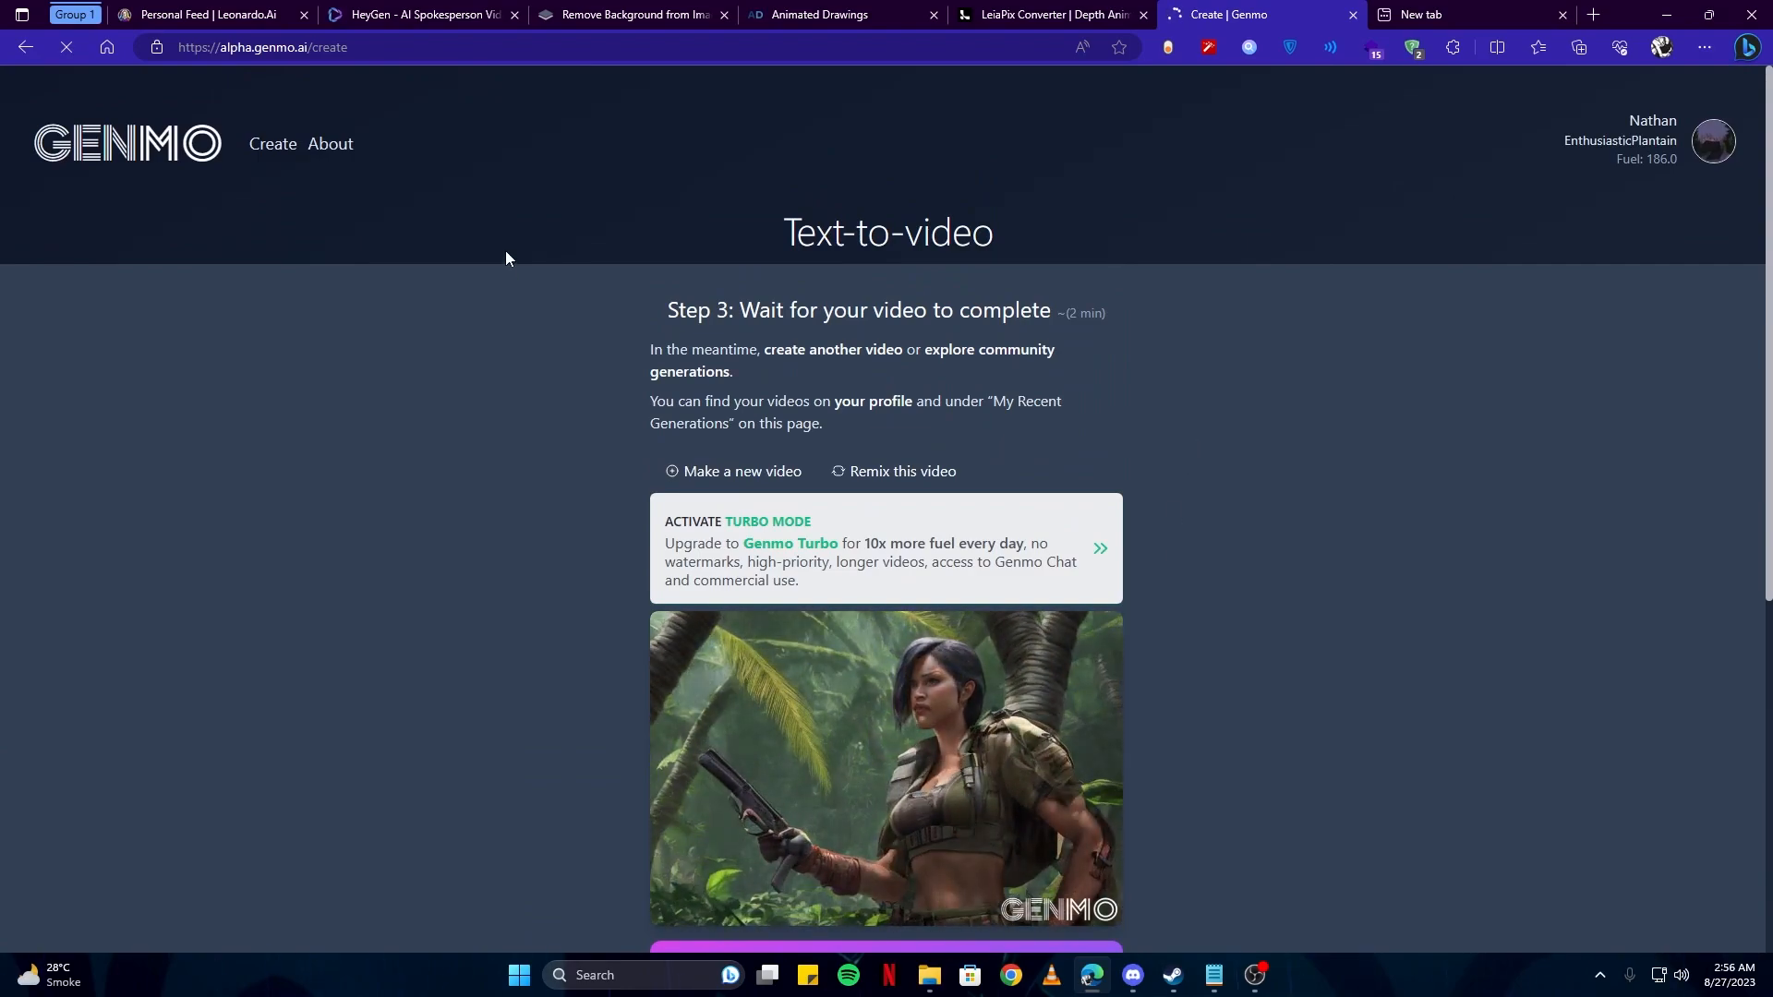
In Discord, run /create "a samurai standing in rain forest surrounded by beautiful tall trees, autumn weather, sunset, japanese style, clipart, animated background, high quality, 4K, 3D, illustration"
left_click(1132, 975)
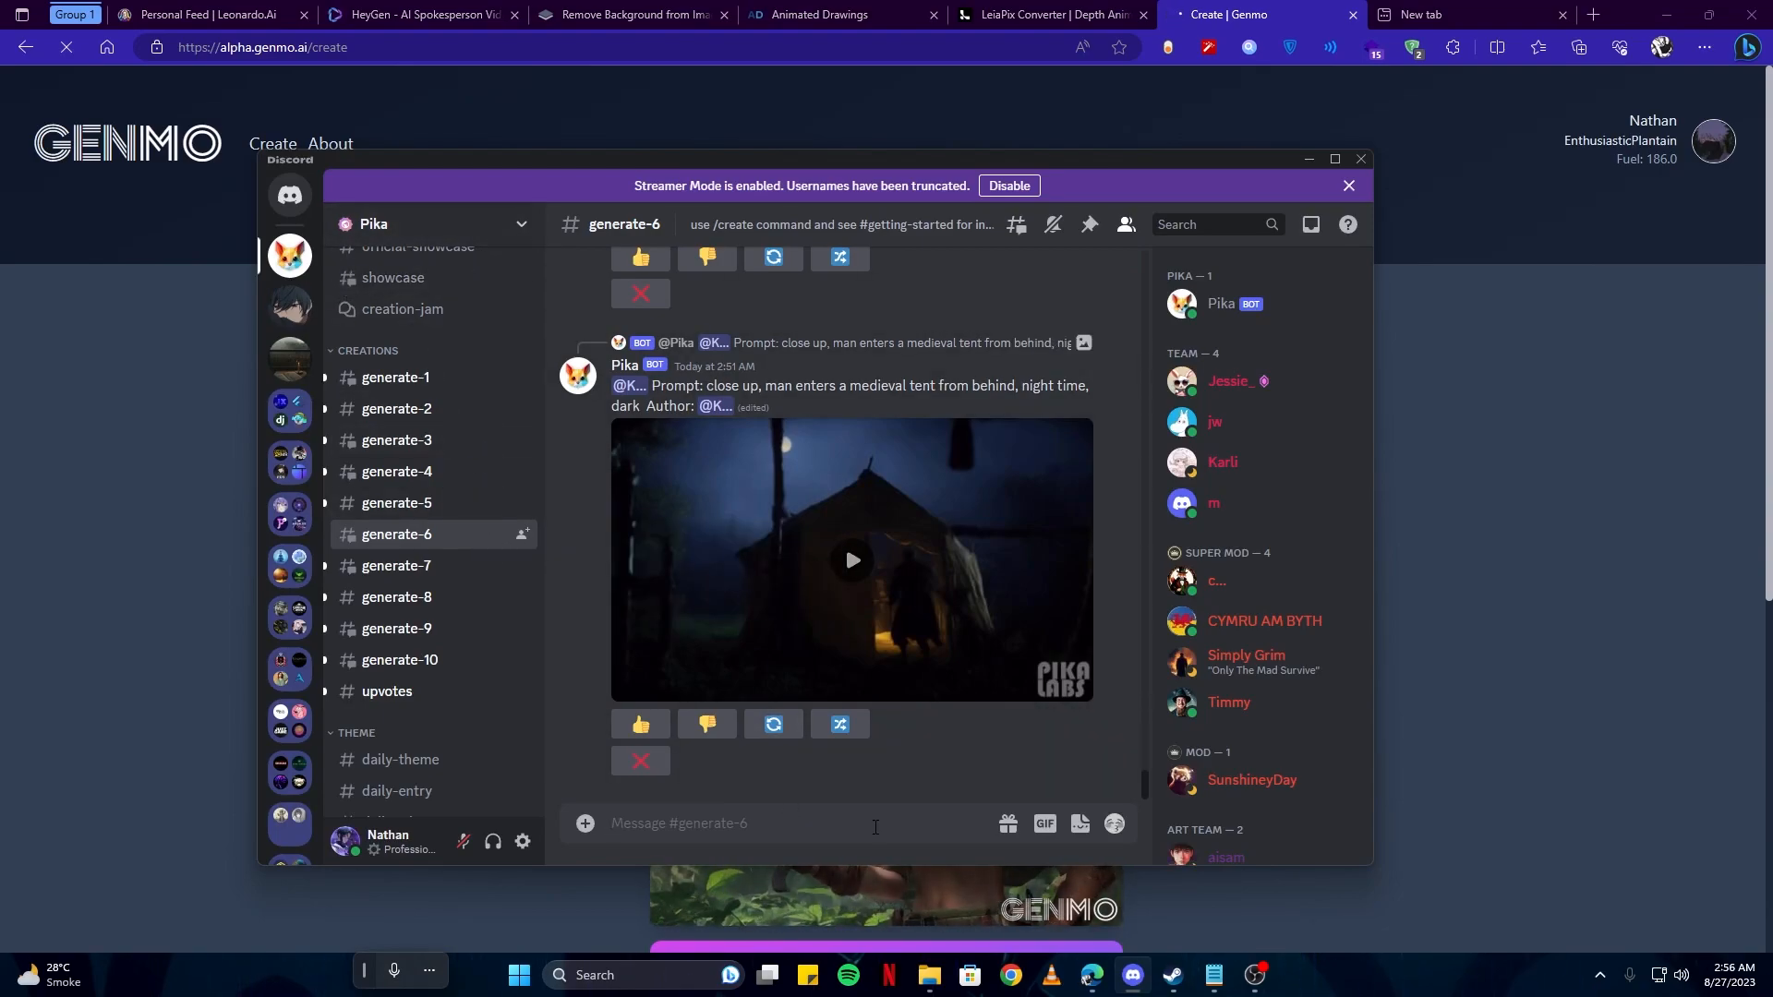
type("/")
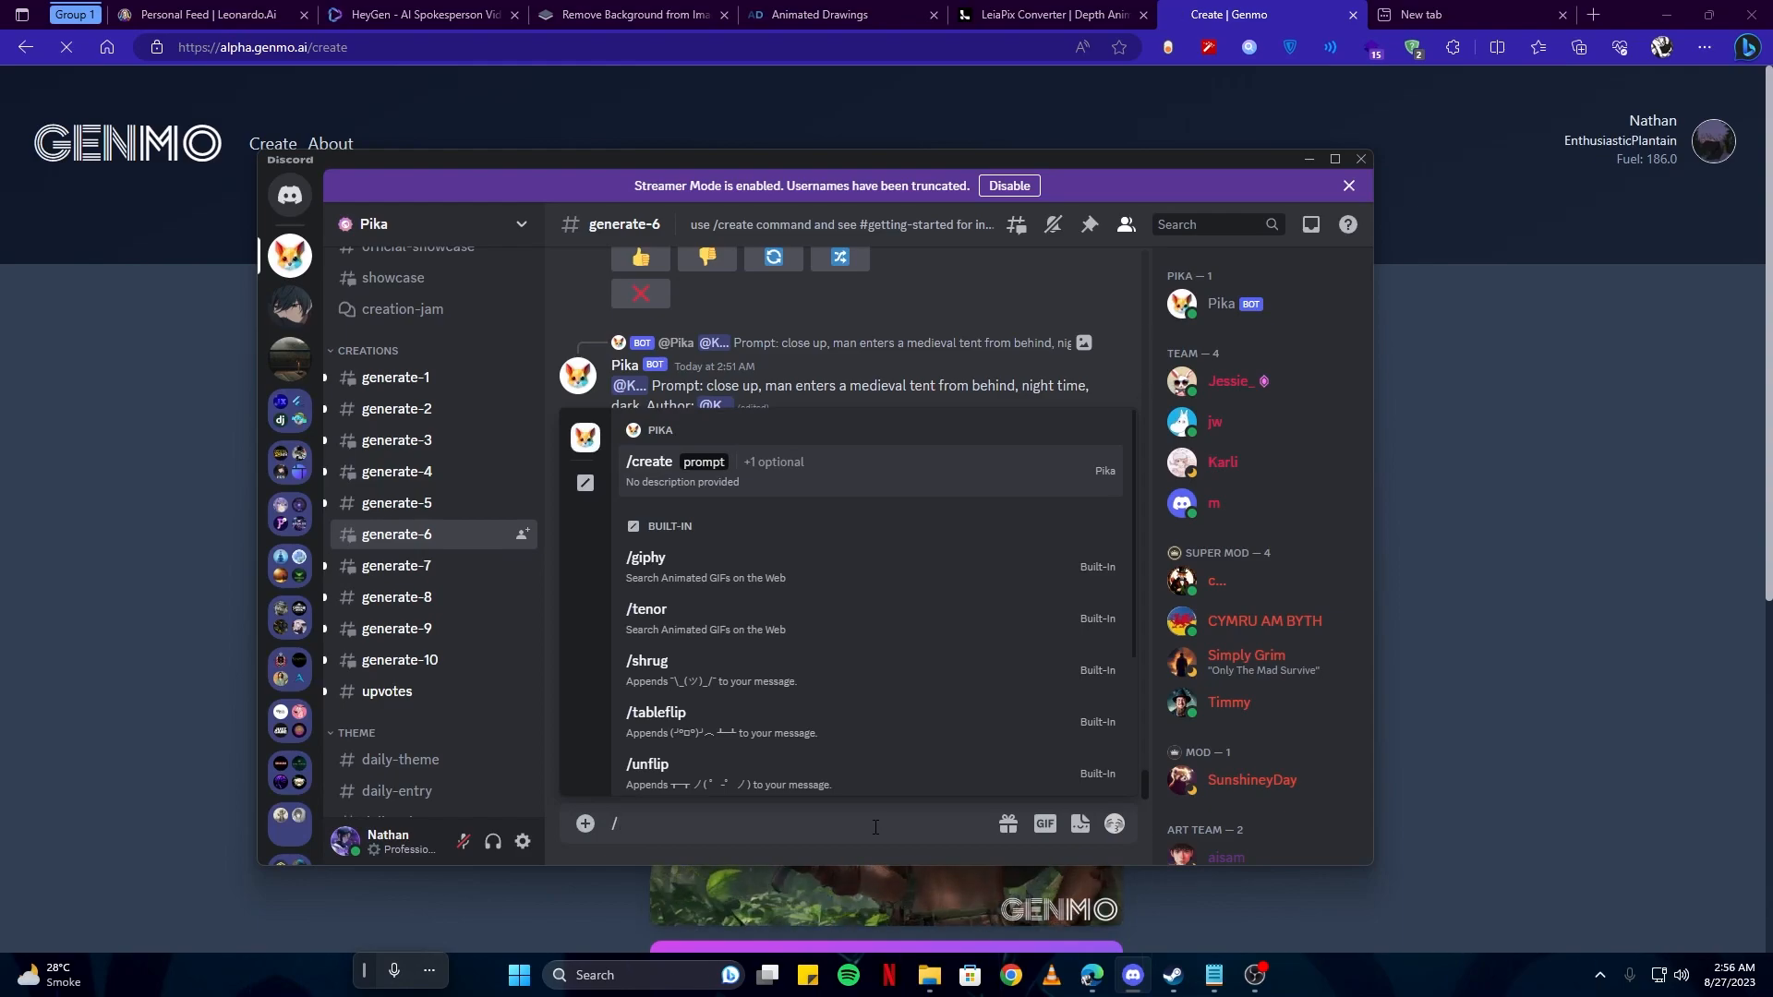
key("Return")
type("a samurai standing in rain forest surrounded by beautiful tall trees, autumn weather, sunset, japanese style, clipart, animated background, high quality, 4K, 3D, illustration")
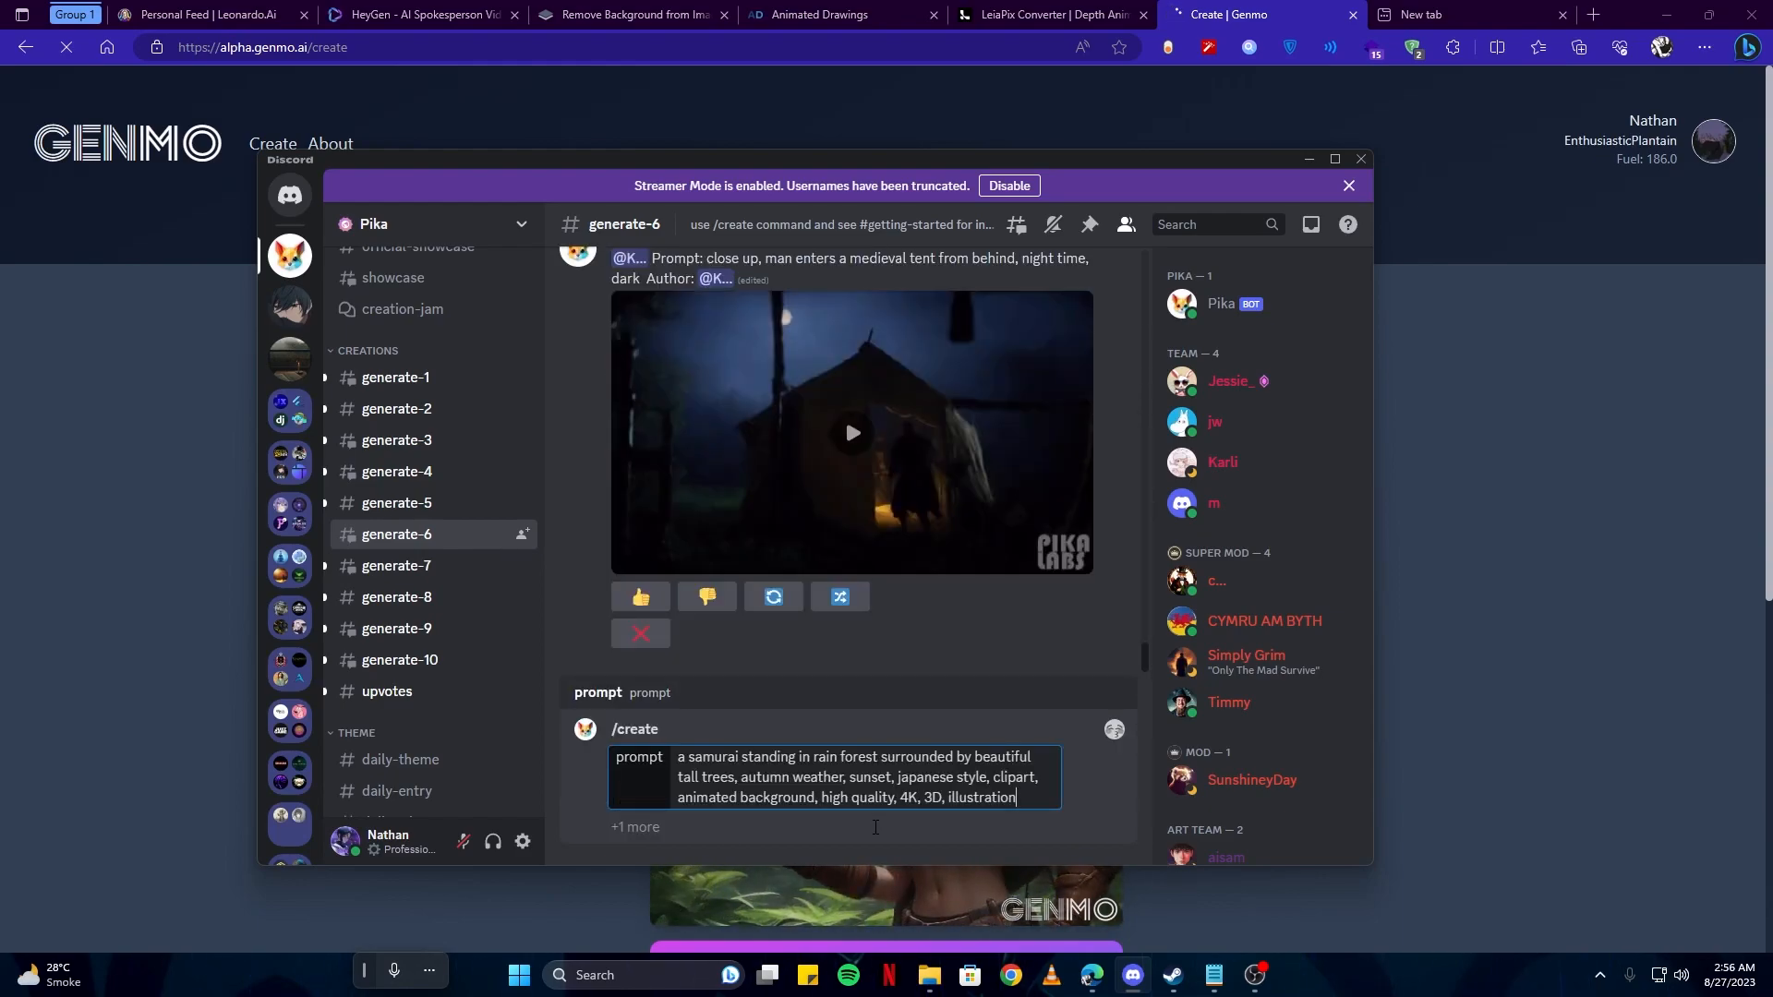
key("Return")
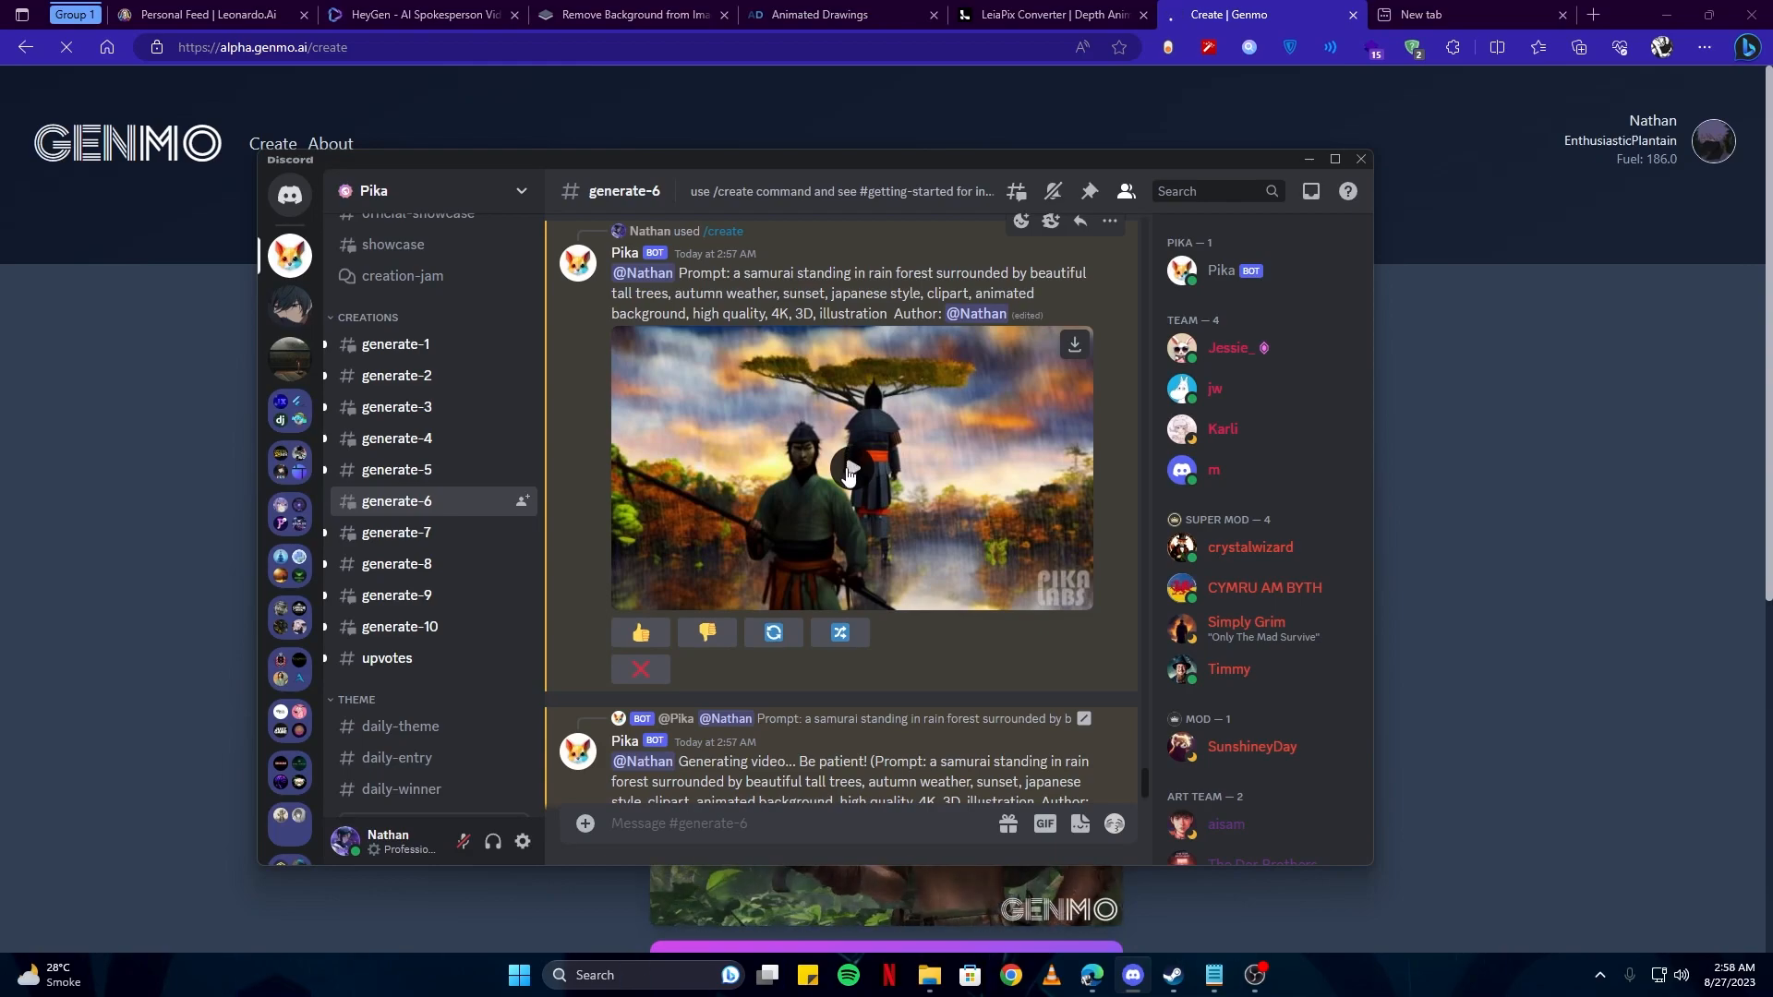
Play the two samurai videos generated by Pika, and replay the second one
left_click(849, 473)
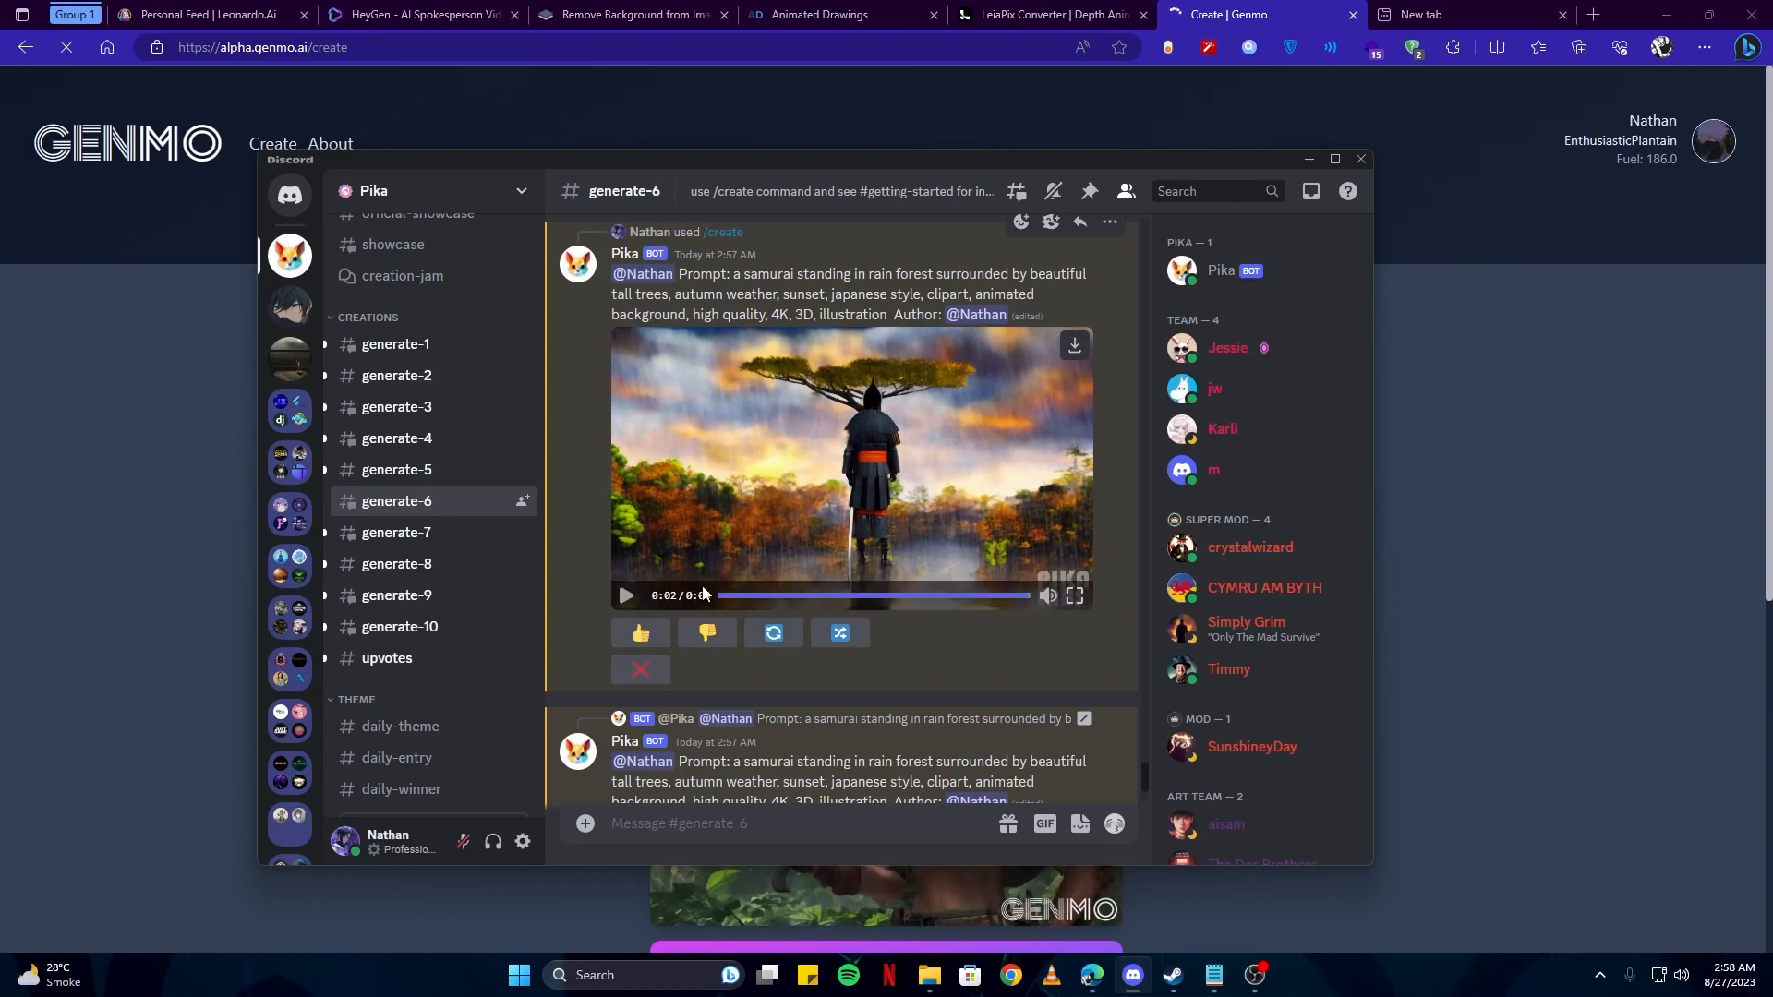
scroll(852, 561, "down", 4)
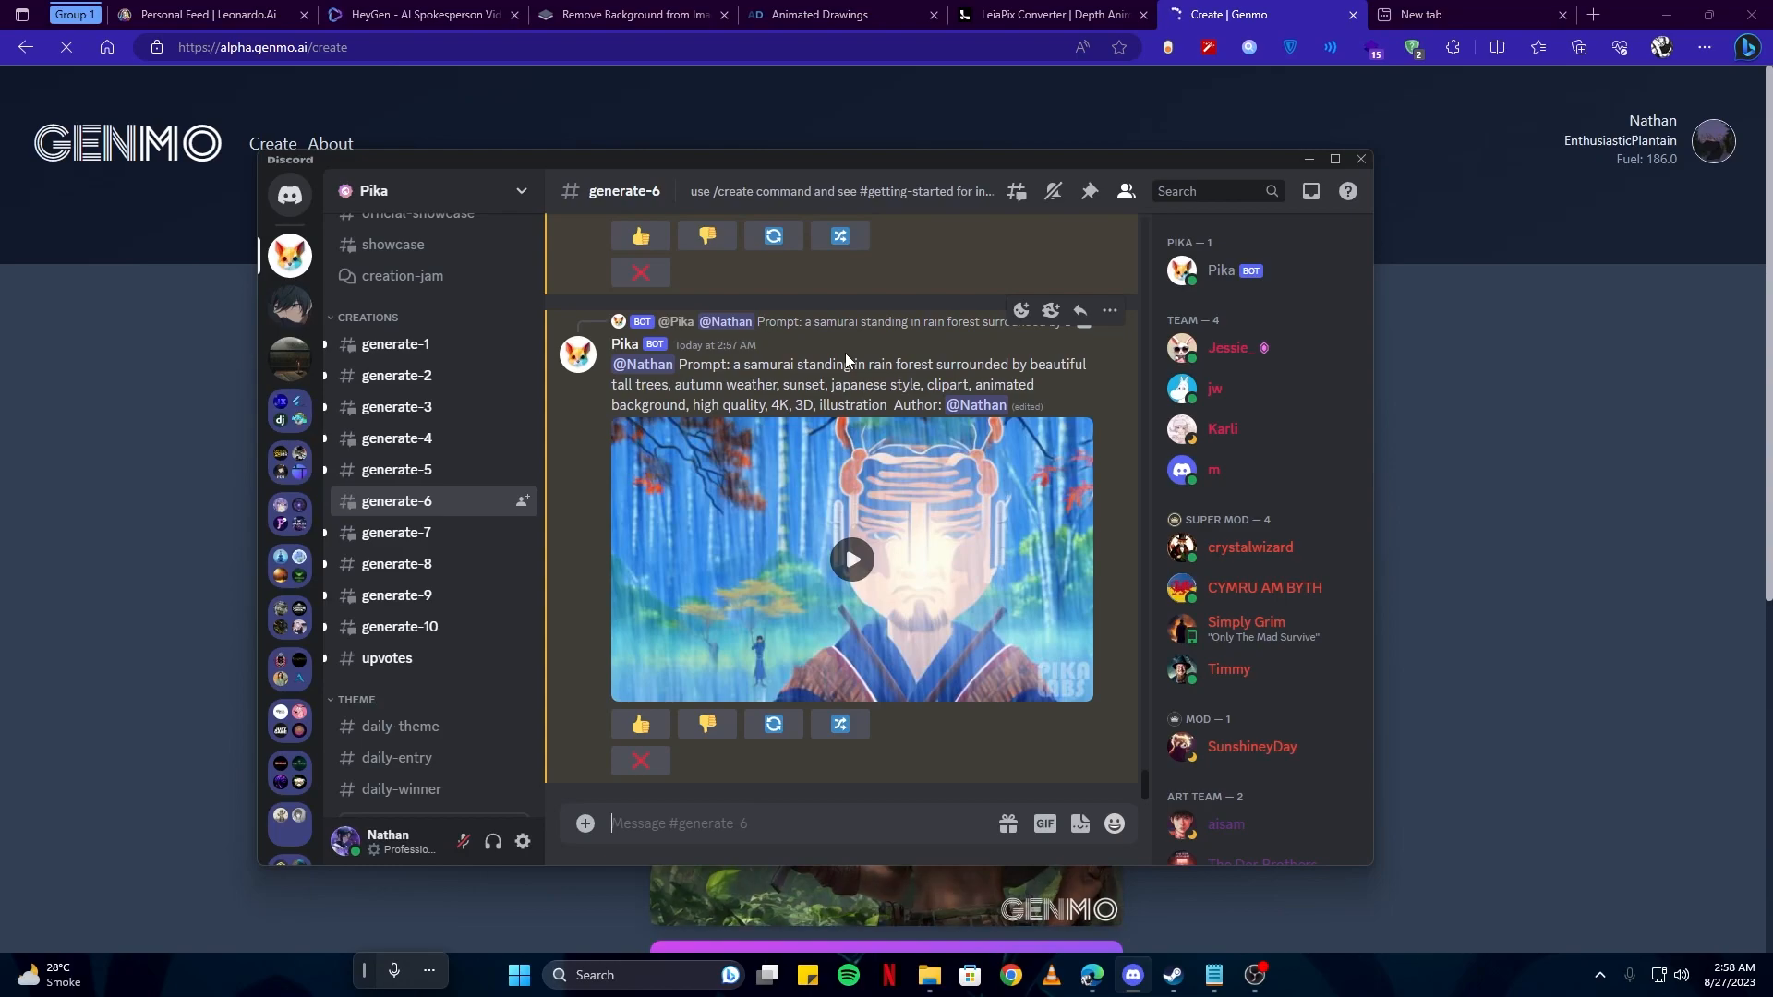
left_click(851, 560)
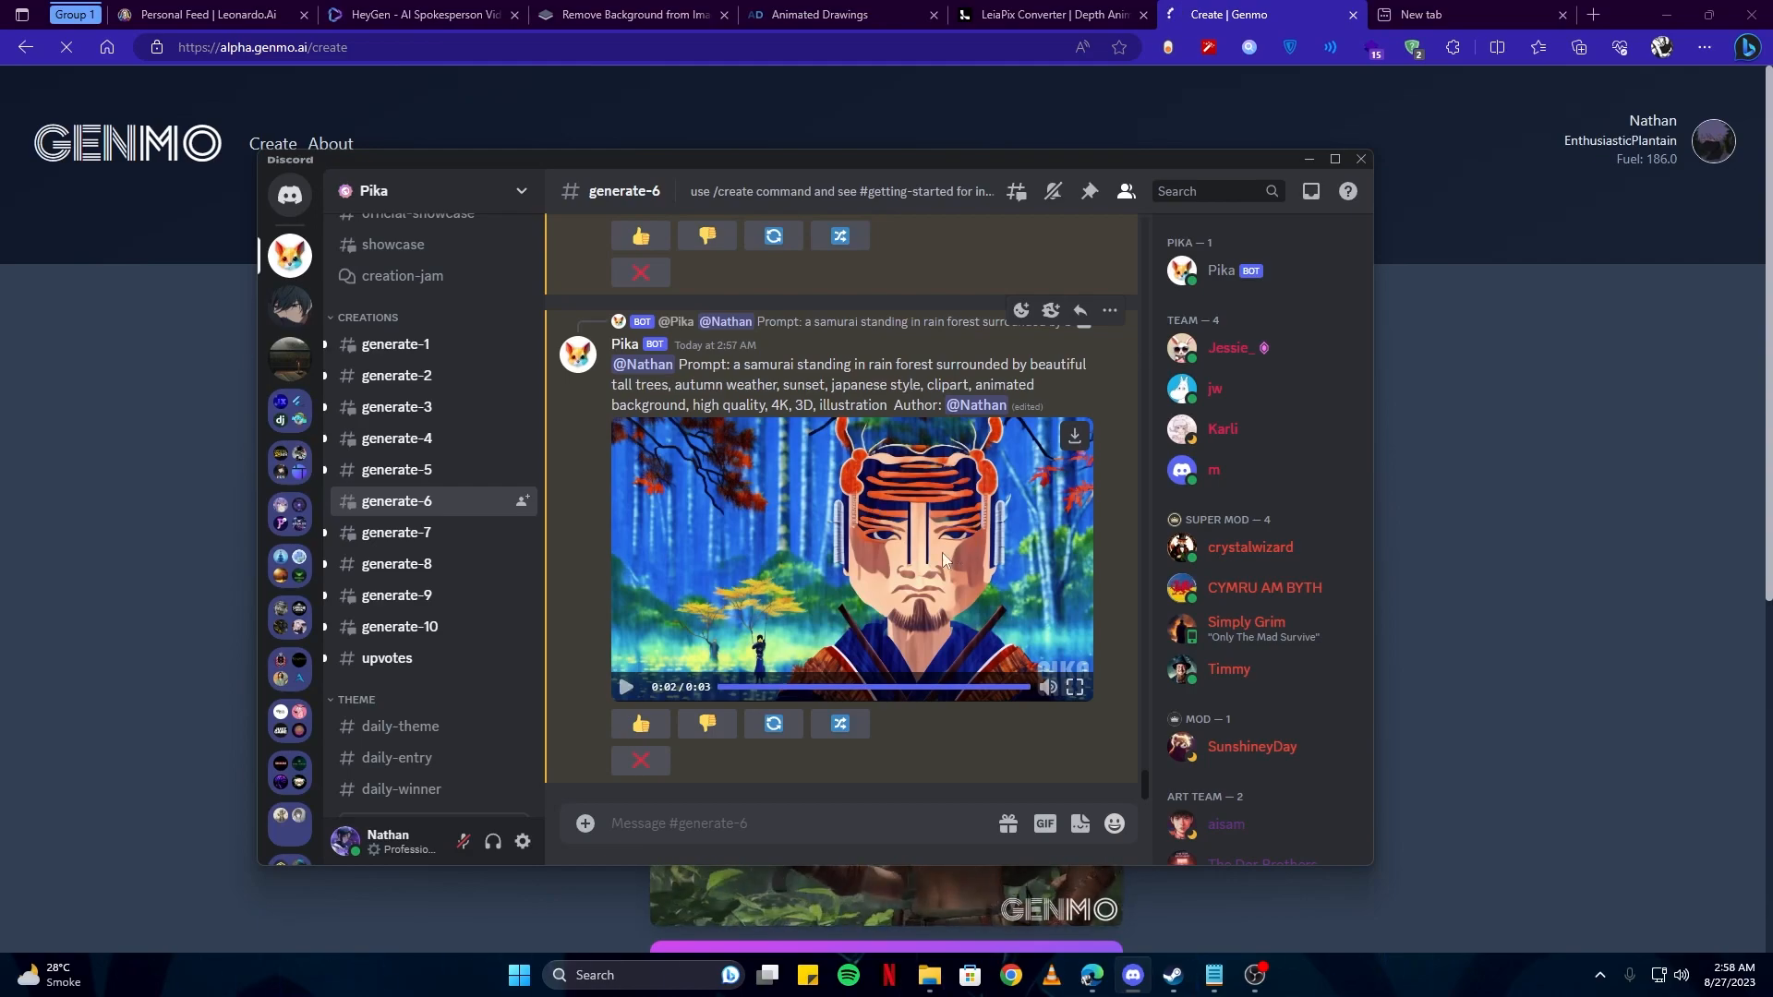
left_click(624, 690)
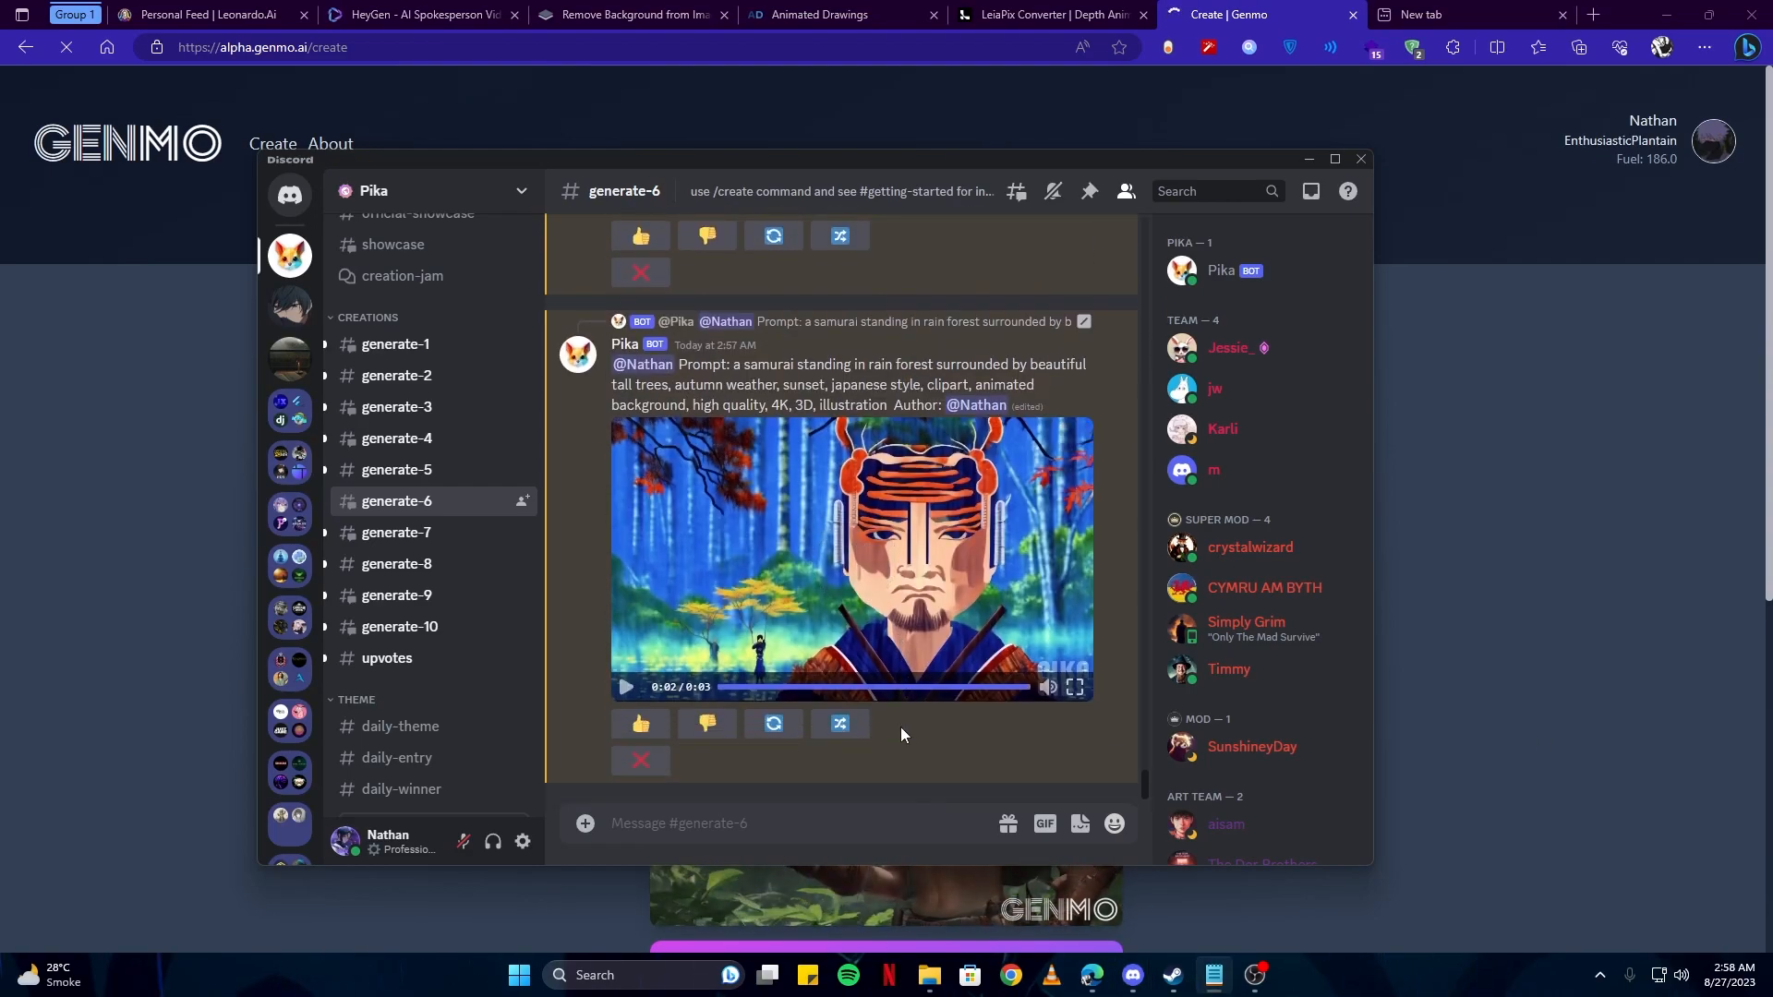